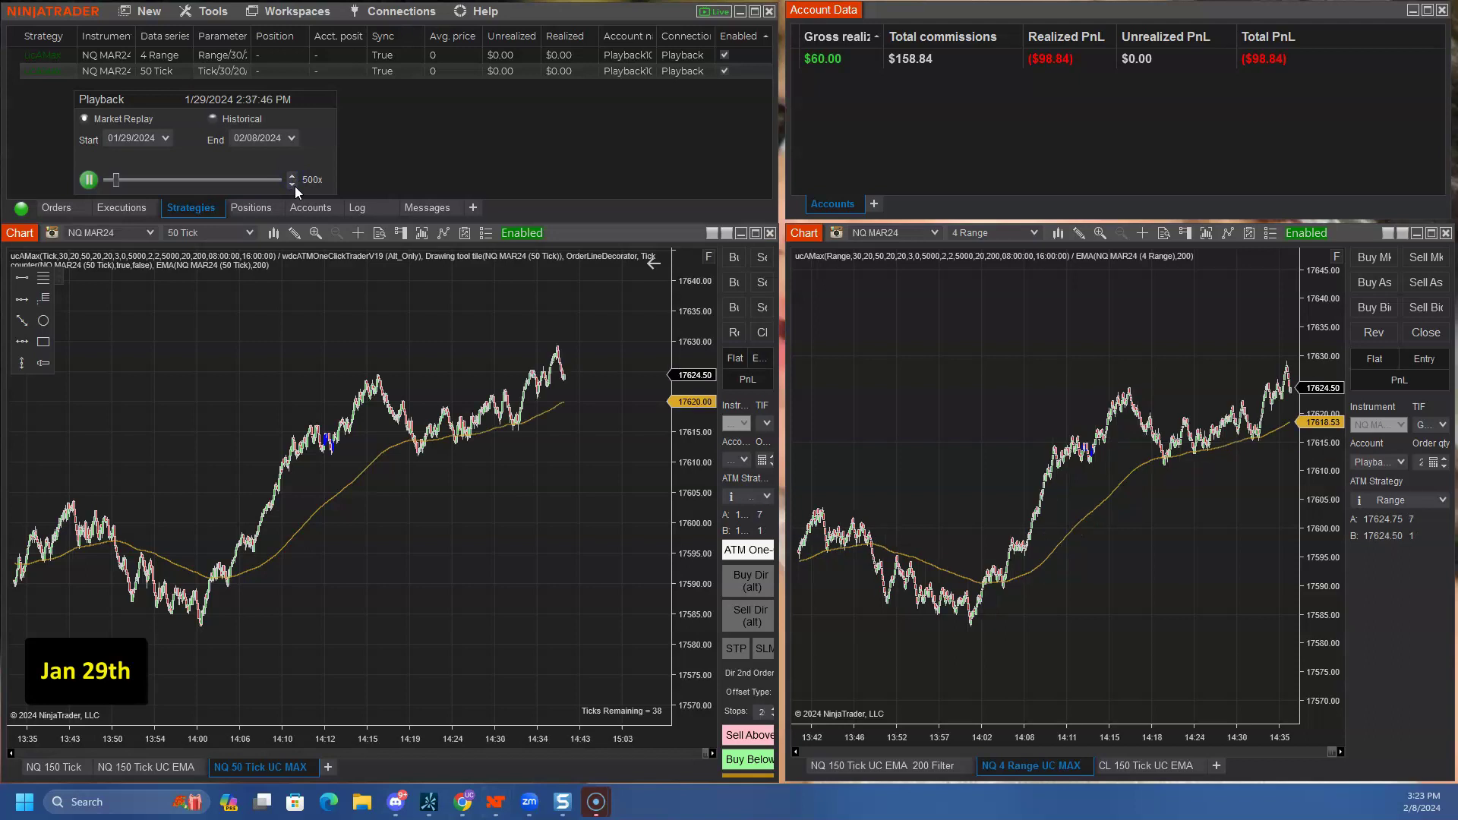
Run the January 29 market replay through the afternoon and reduce its playback speed to 100x.
{"action": "left_click", "coordinate": [292, 184]}
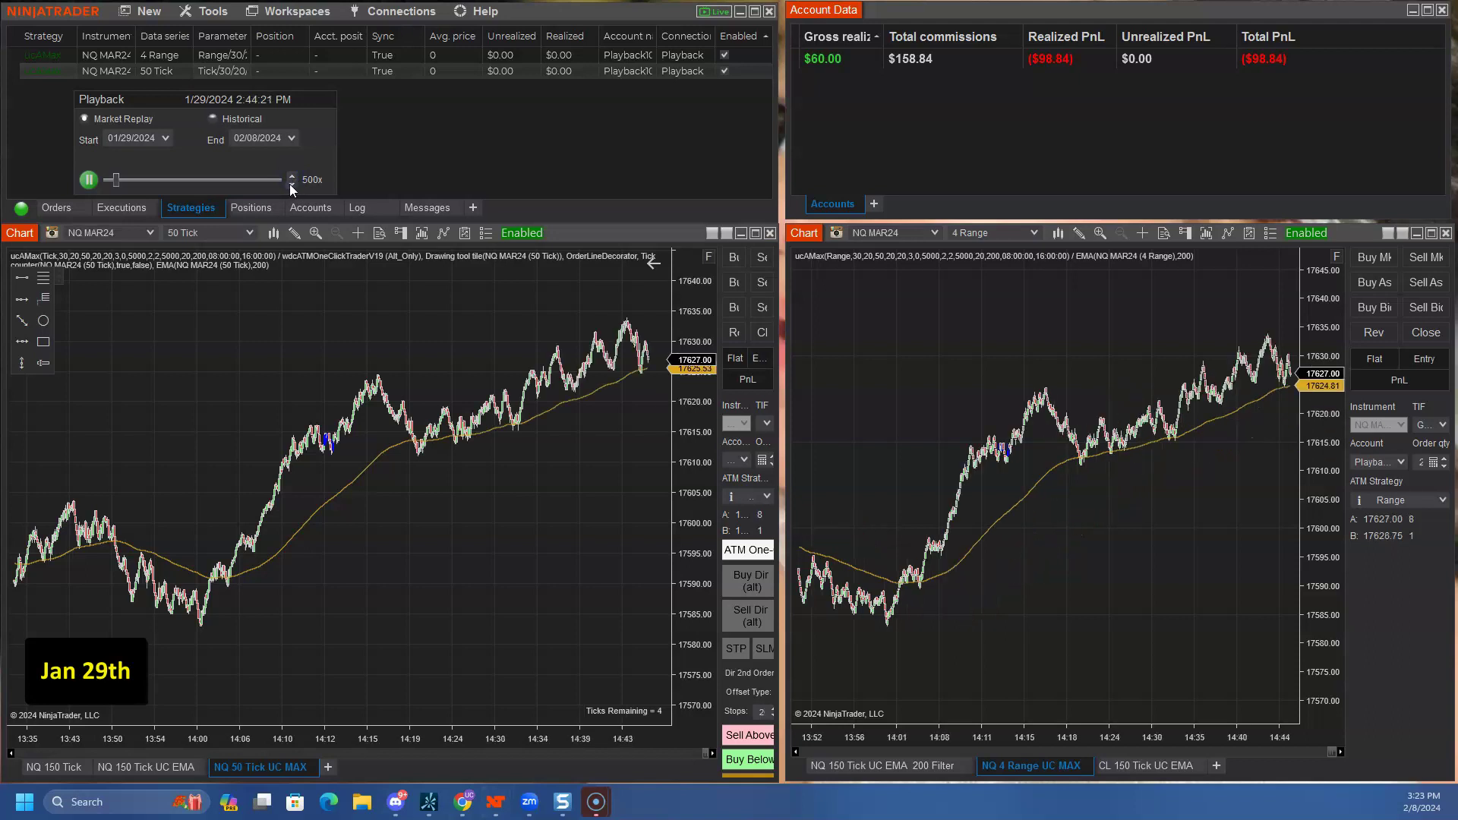
{"action": "left_click", "coordinate": [500, 577]}
{"action": "scroll", "coordinate": [500, 577], "scroll_direction": "down", "scroll_amount": 5}
{"action": "left_click_drag", "start_coordinate": [1223, 544], "coordinate": [1153, 543]}
{"action": "left_click", "coordinate": [547, 542]}
{"action": "left_click", "coordinate": [292, 175]}
{"action": "left_click", "coordinate": [292, 177]}
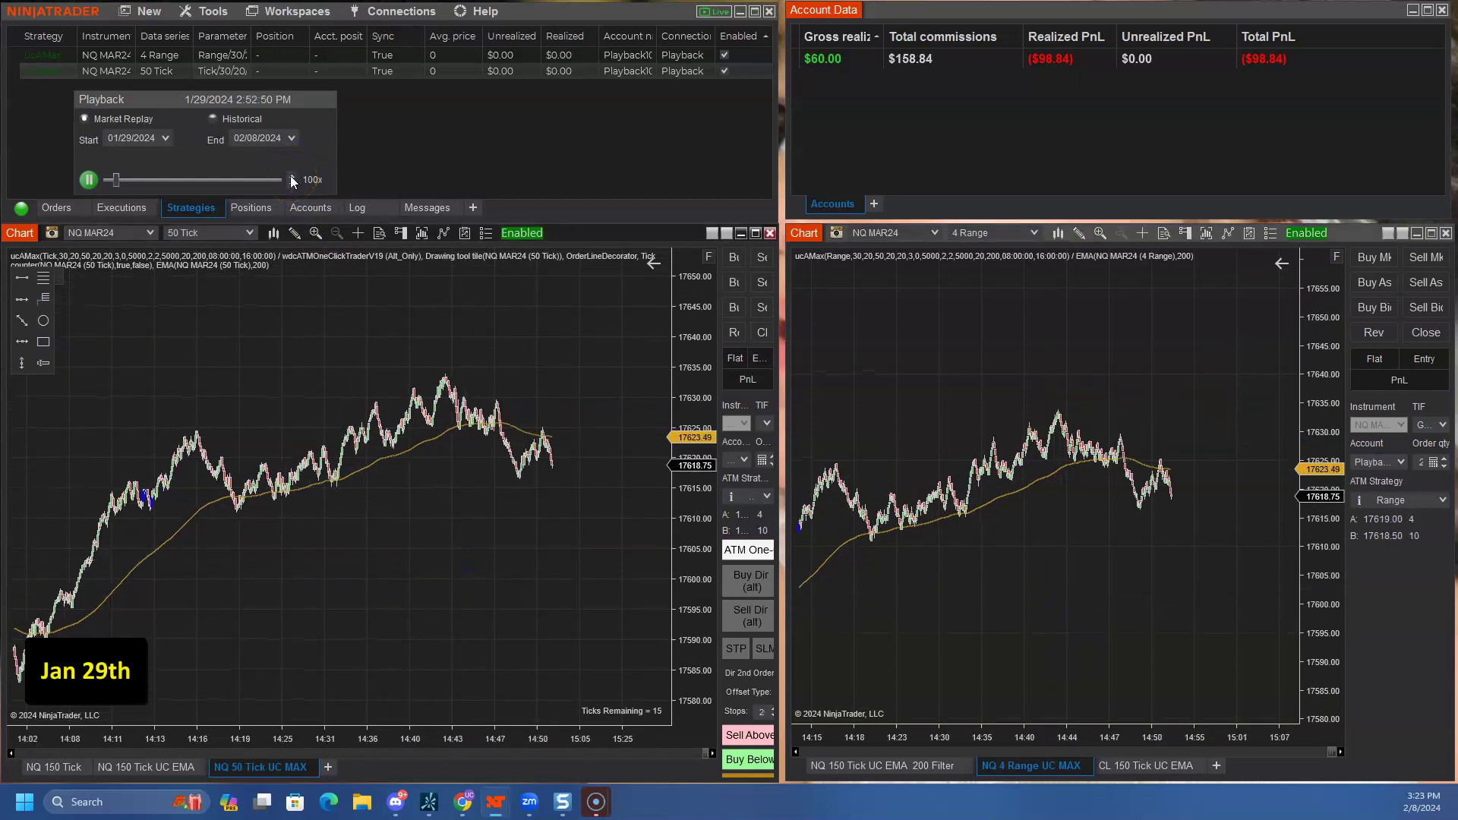
Slow the January 29 replay to 50x to follow the afternoon trades on both charts.
{"action": "left_click", "coordinate": [292, 183]}
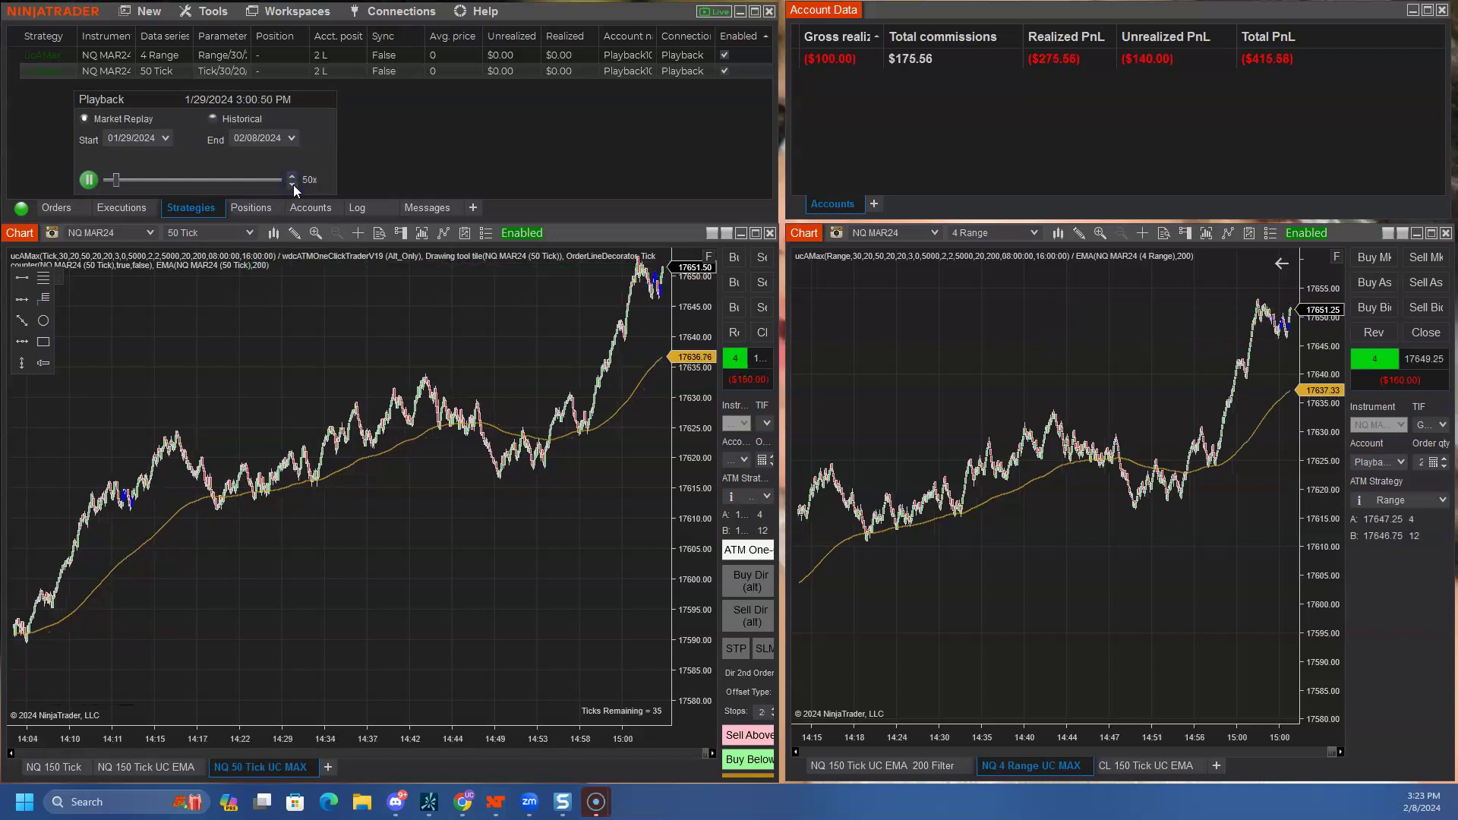
{"action": "left_click", "coordinate": [293, 186]}
{"action": "left_click", "coordinate": [947, 520]}
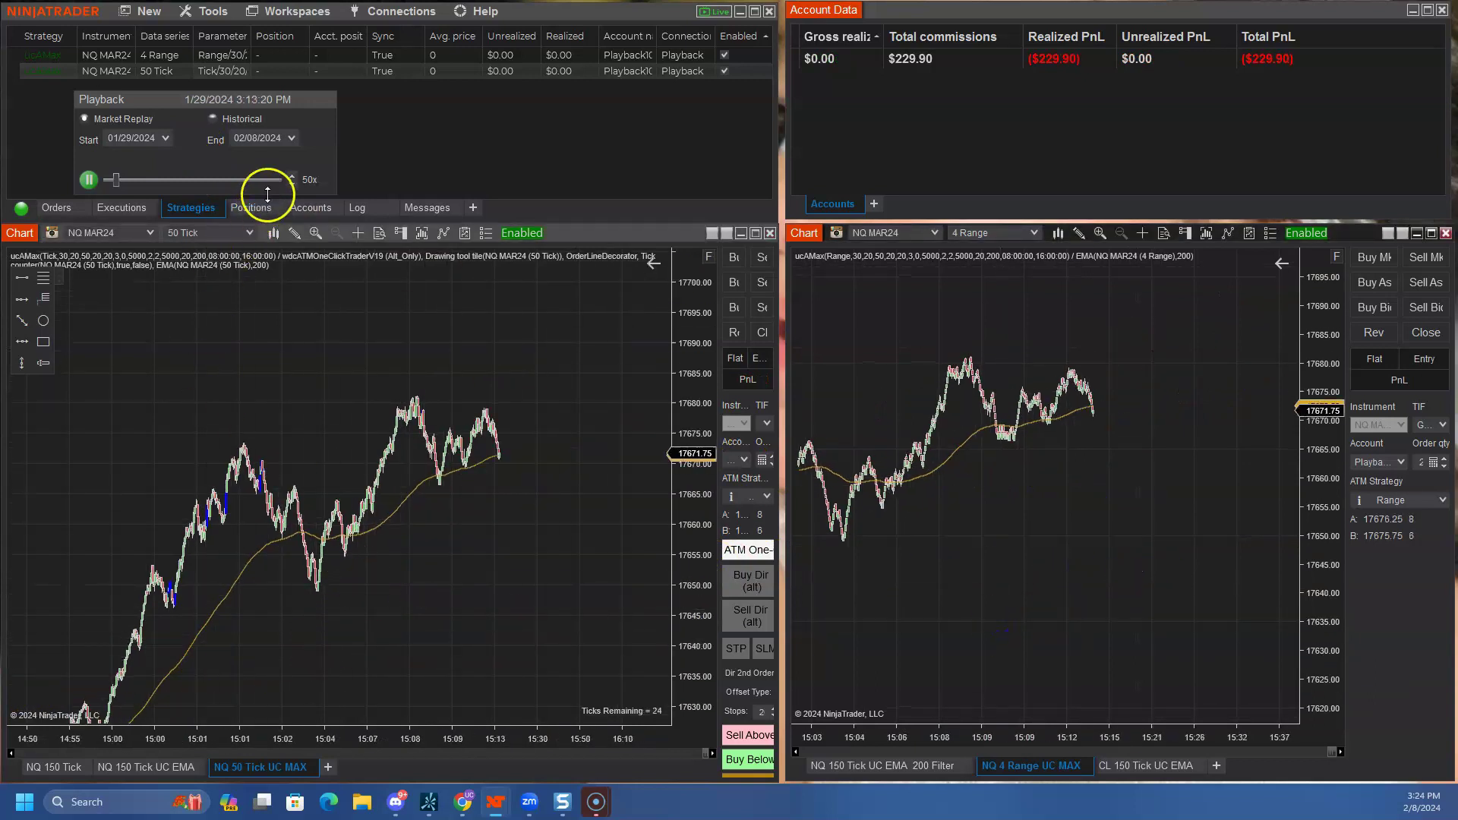
Raise the replay speed to 100x and pause playback at about 3:59 PM on January 29.
{"action": "left_click", "coordinate": [293, 176]}
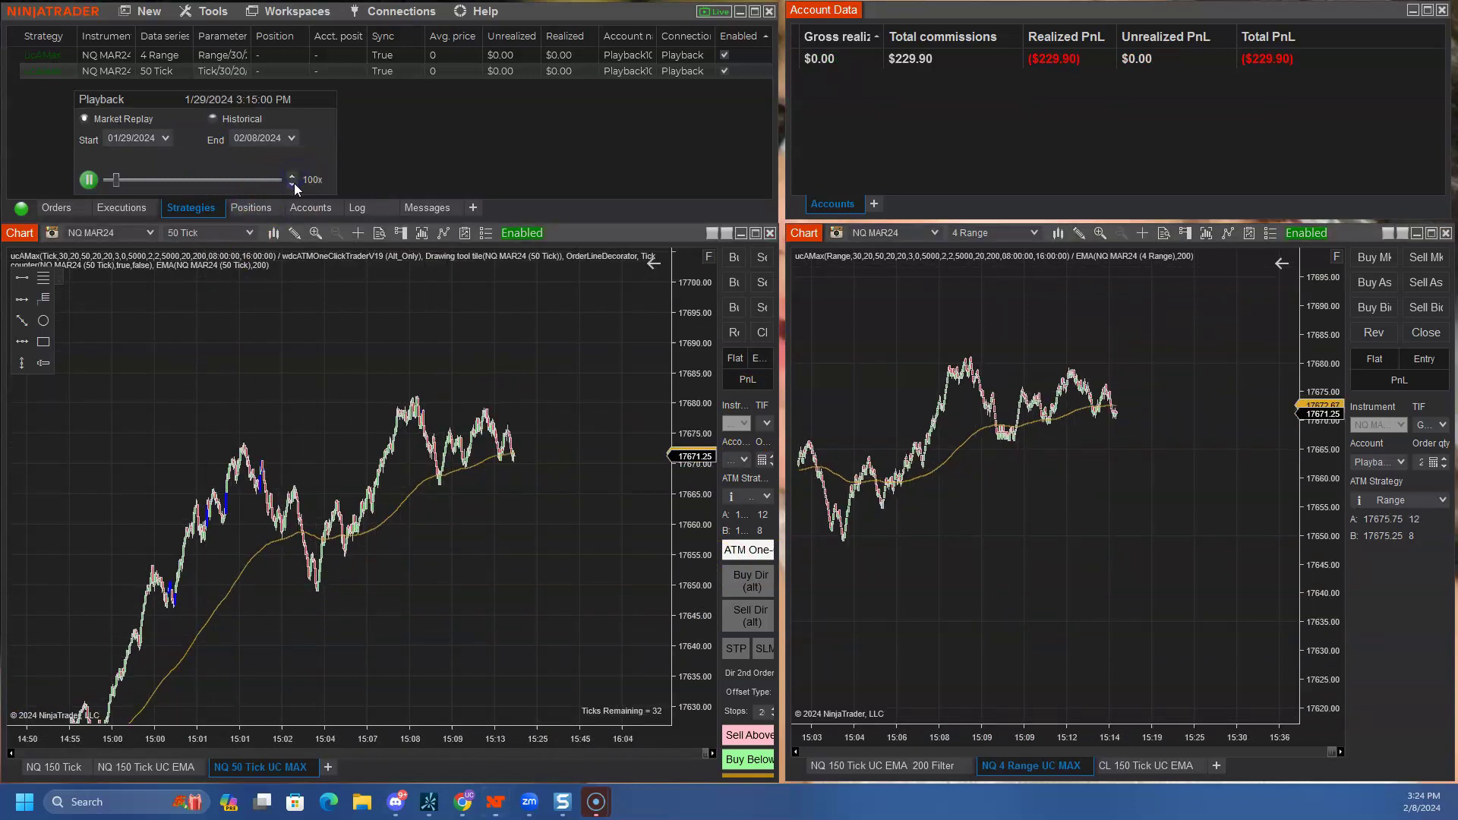
{"action": "left_click", "coordinate": [292, 183]}
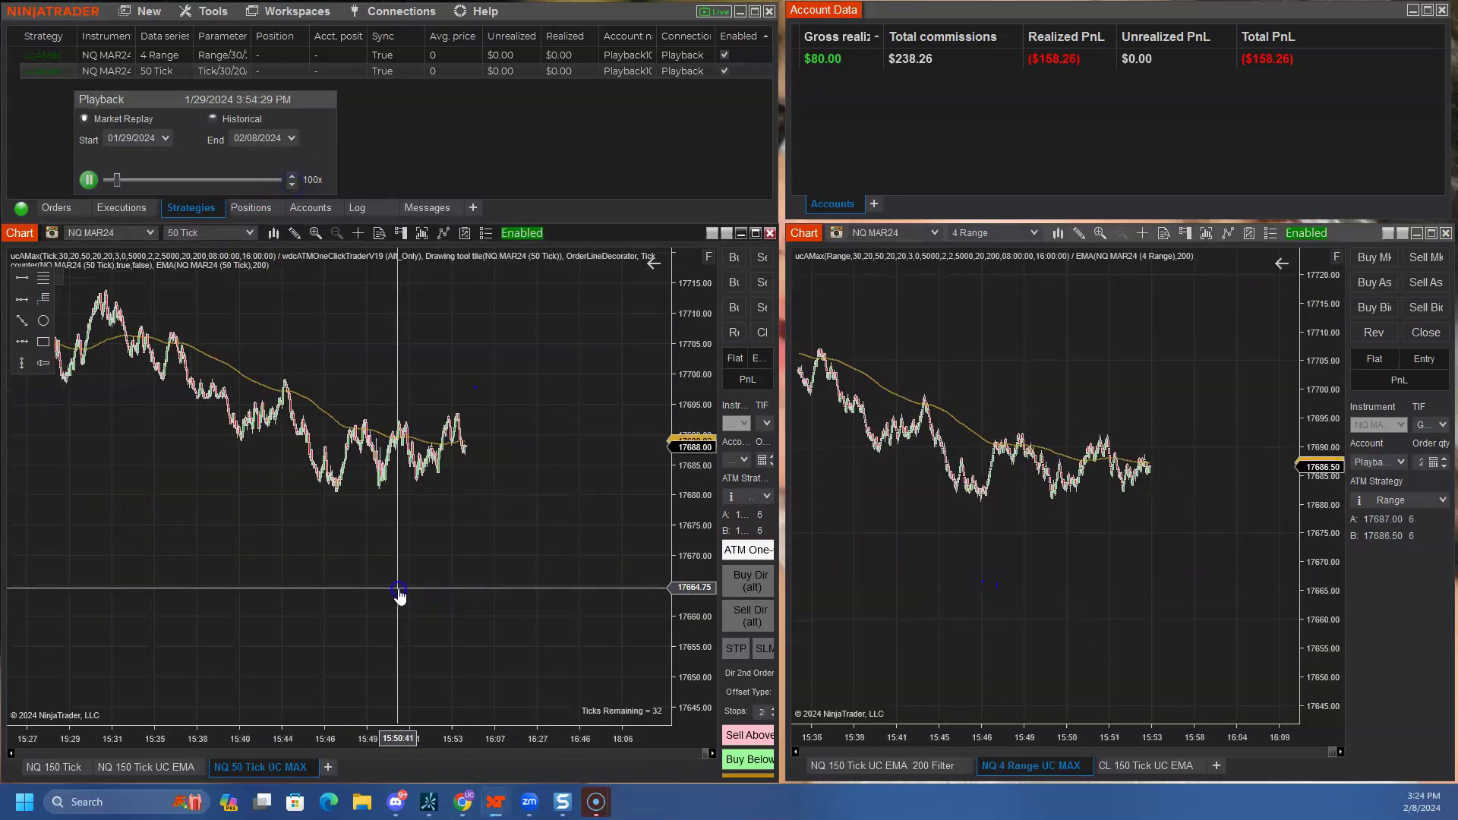
{"action": "left_click", "coordinate": [89, 180]}
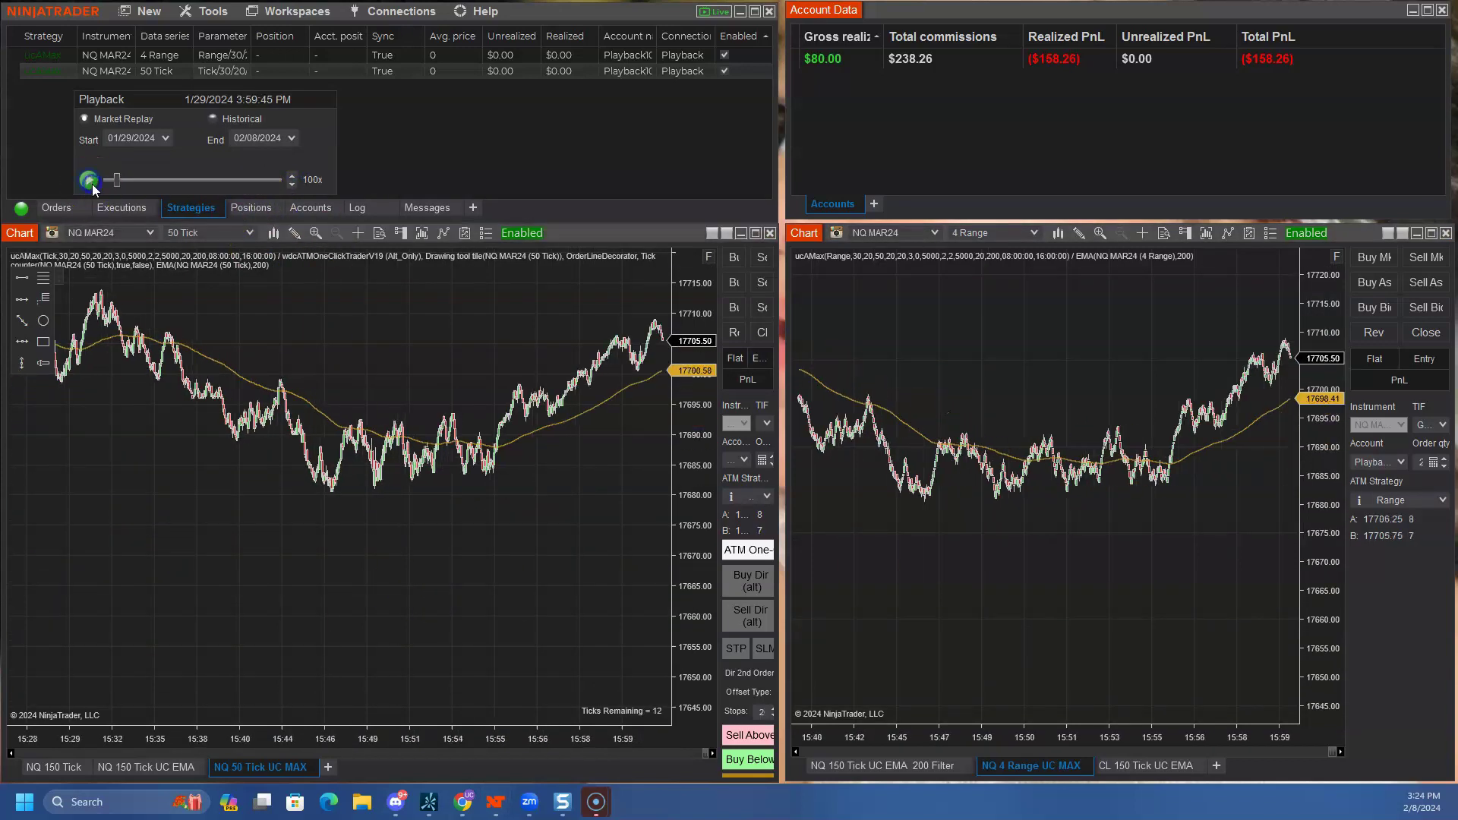
{"action": "left_click", "coordinate": [157, 740]}
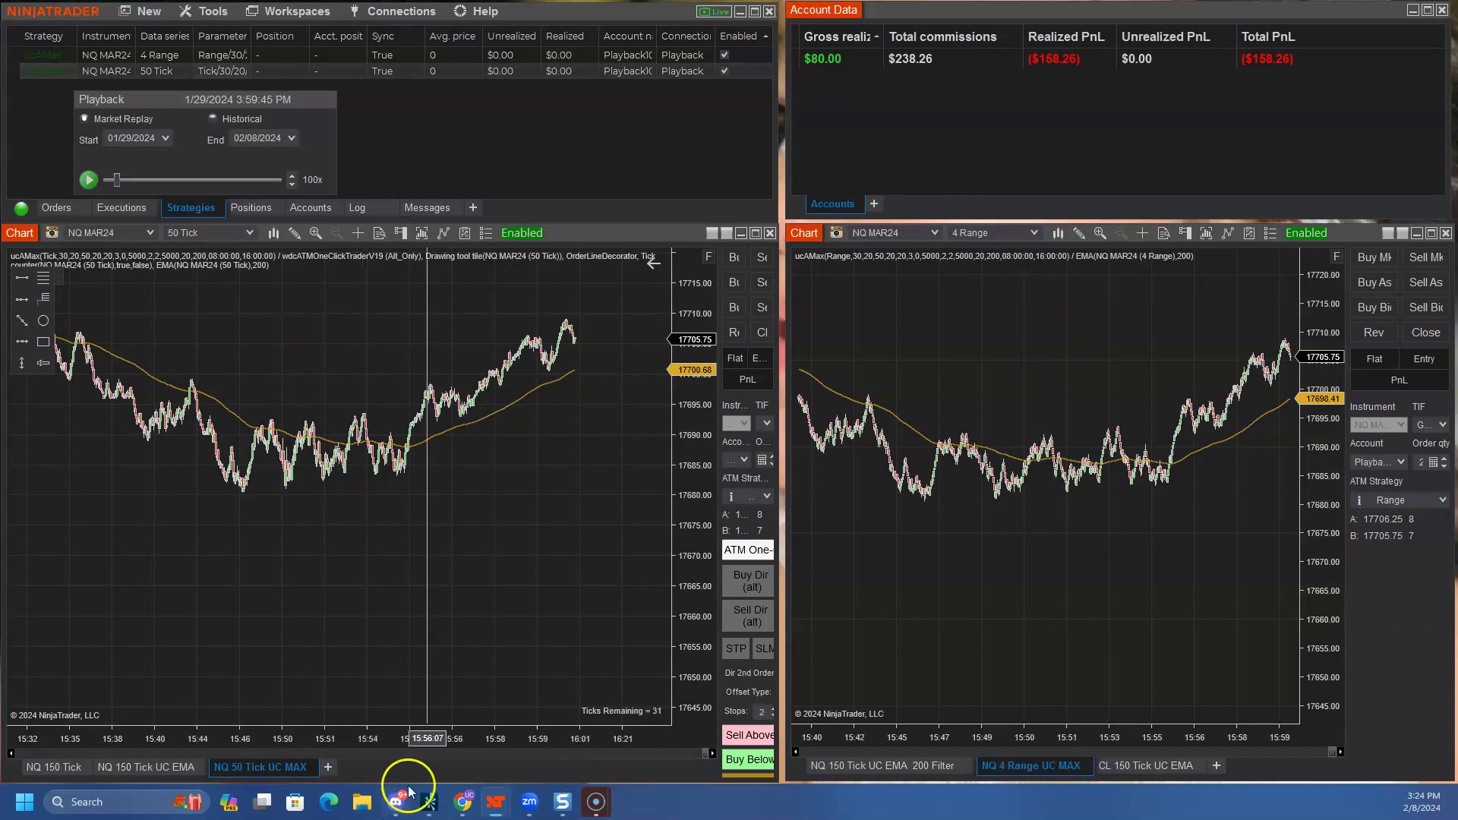
Switch to the Google Sheets performance sheet and enter Jan 29, Closed -158 and Max DD -390 in row 19.
{"action": "left_click", "coordinate": [463, 802]}
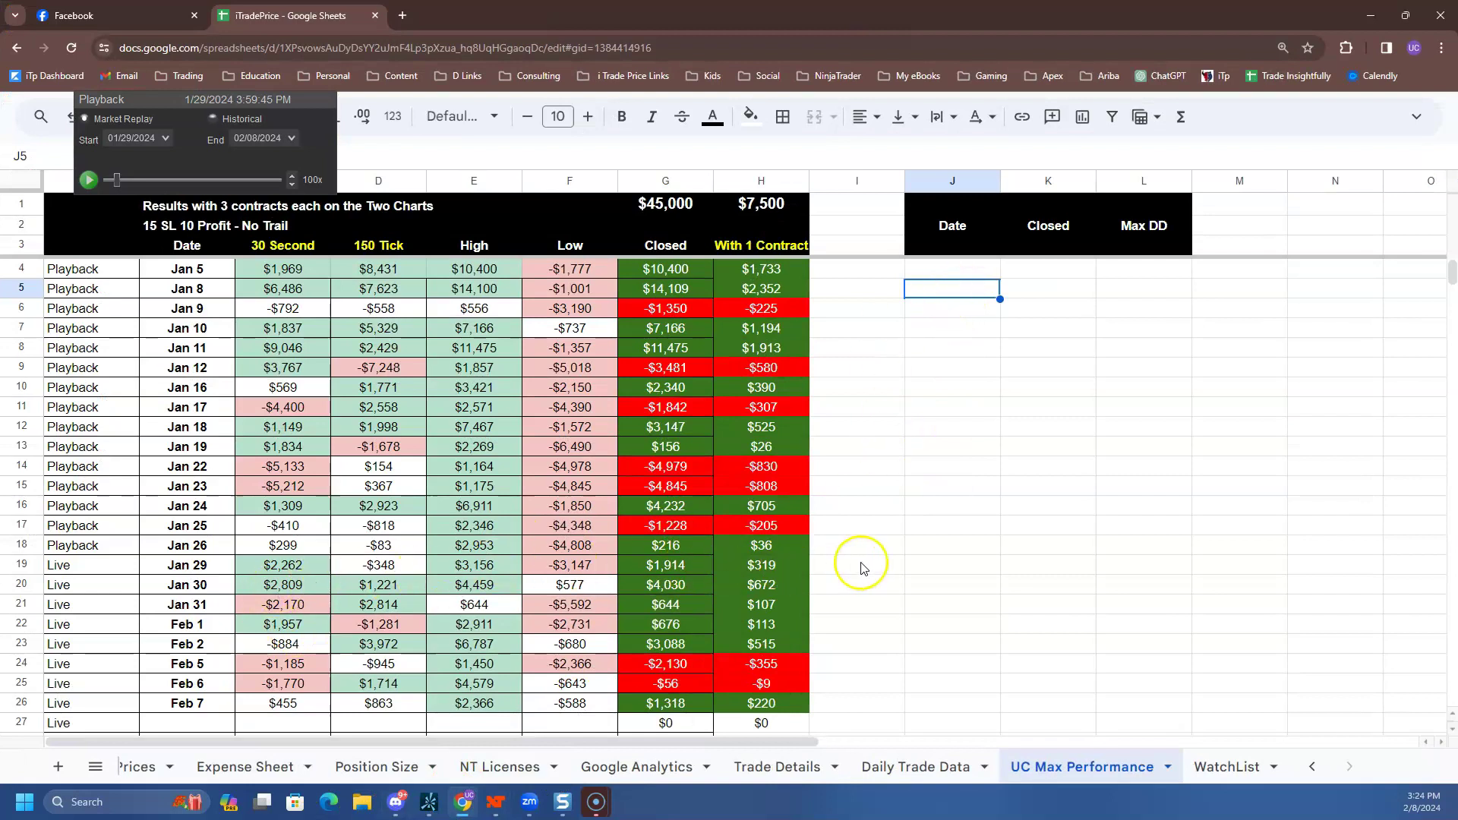
{"action": "left_click", "coordinate": [944, 566]}
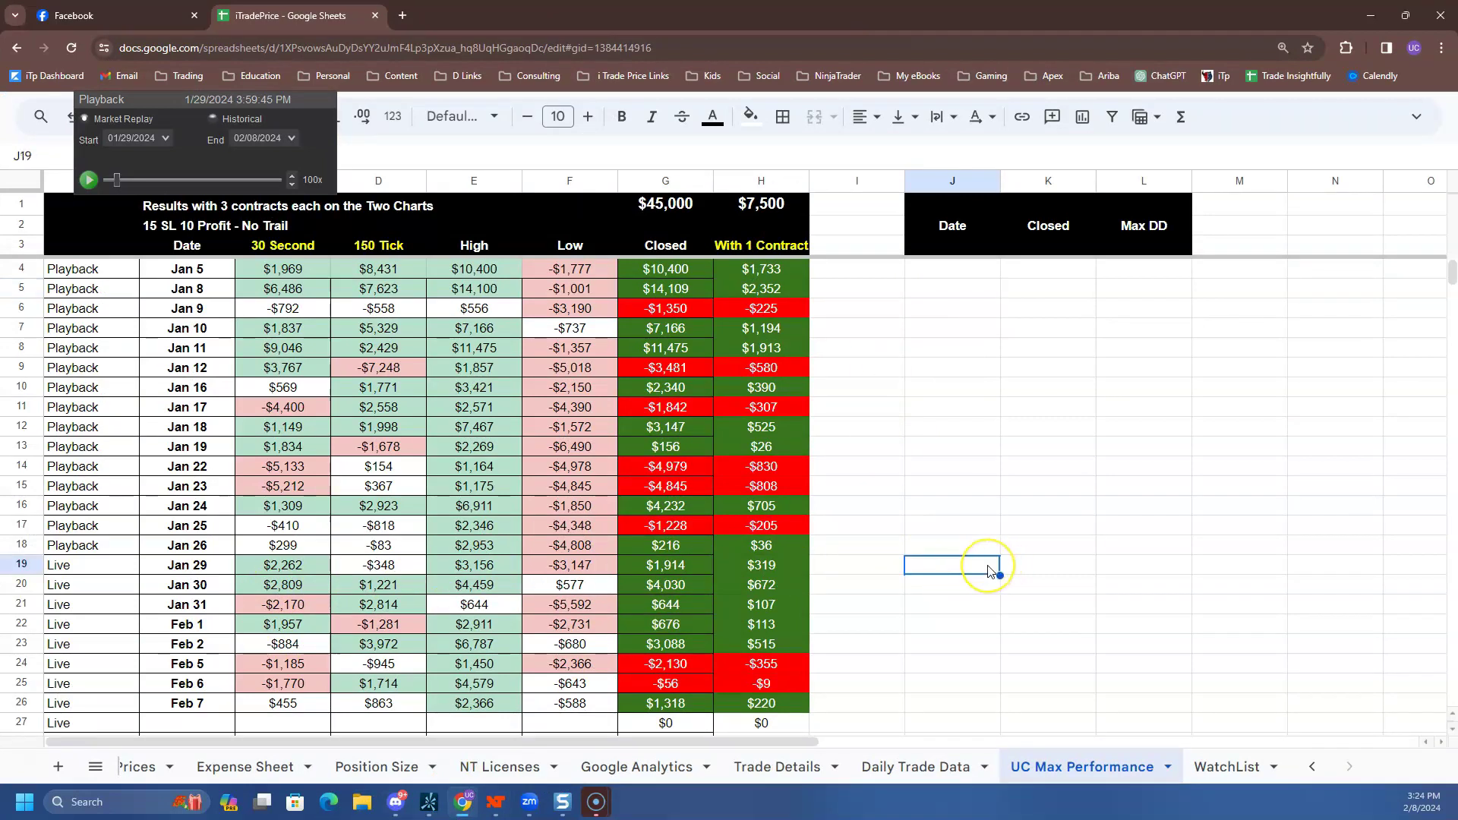
{"action": "key", "text": "Tab"}
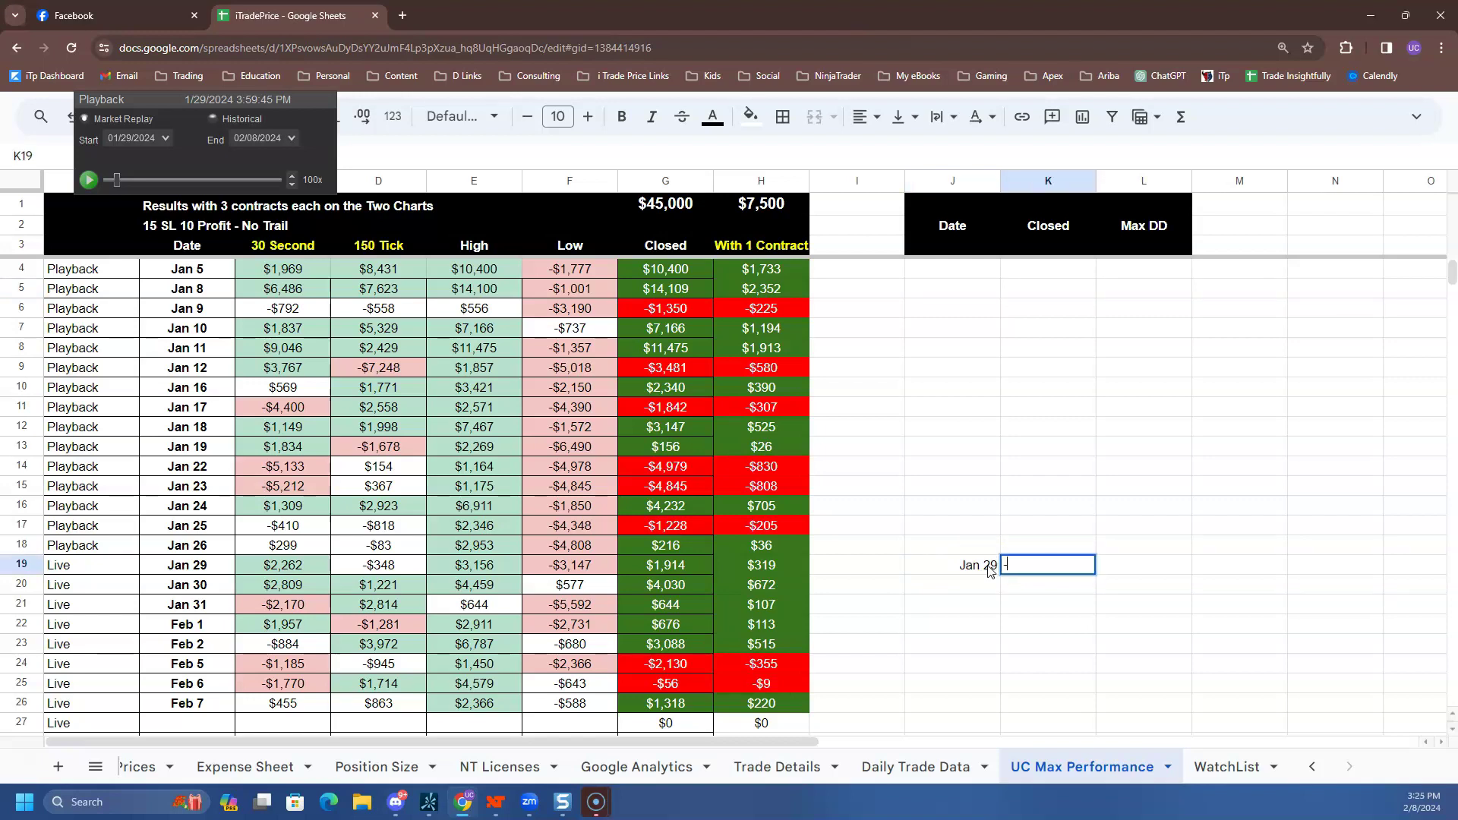
{"action": "key", "text": "Tab"}
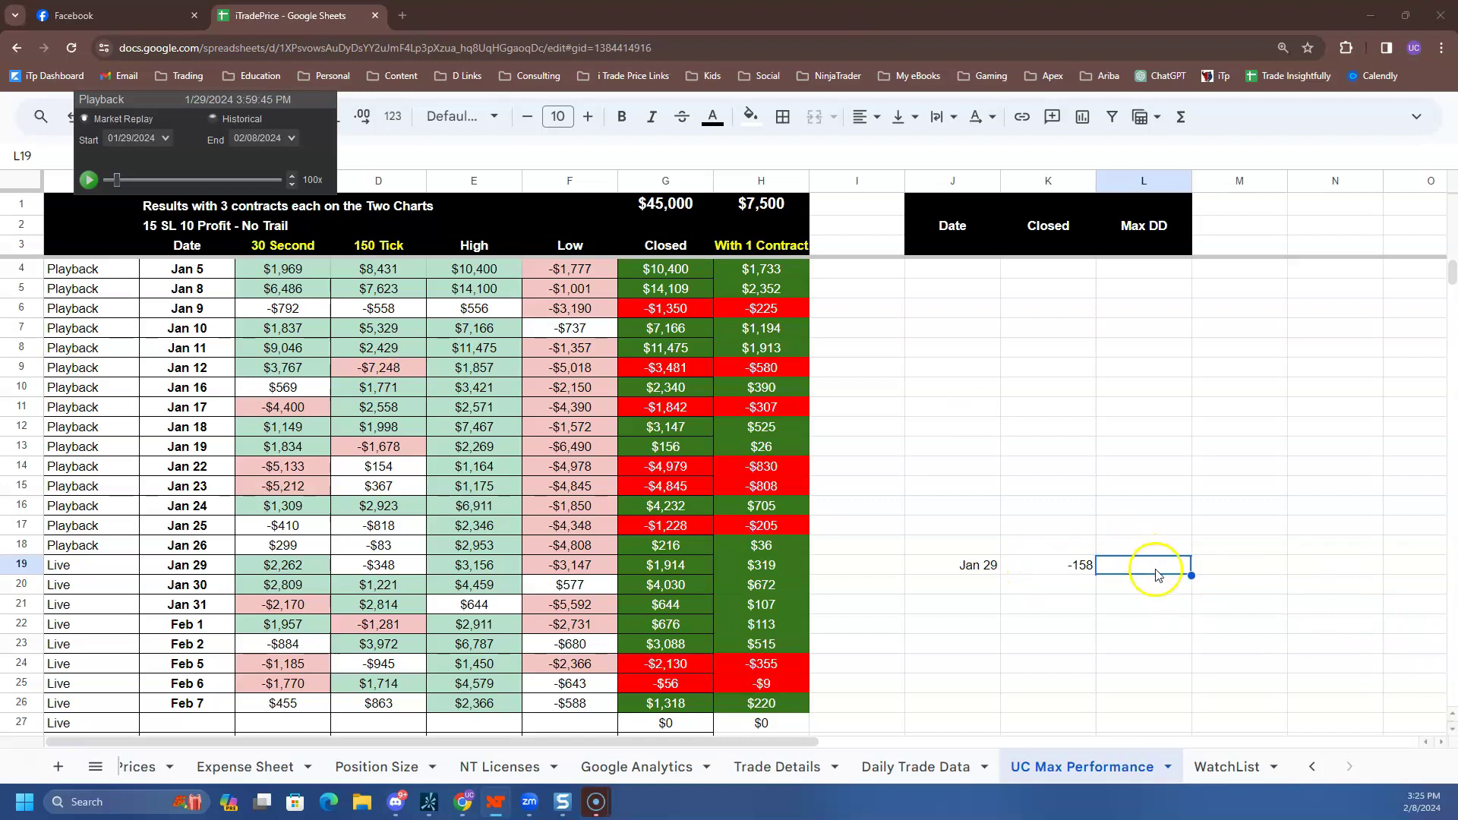
{"action": "key", "text": "Return"}
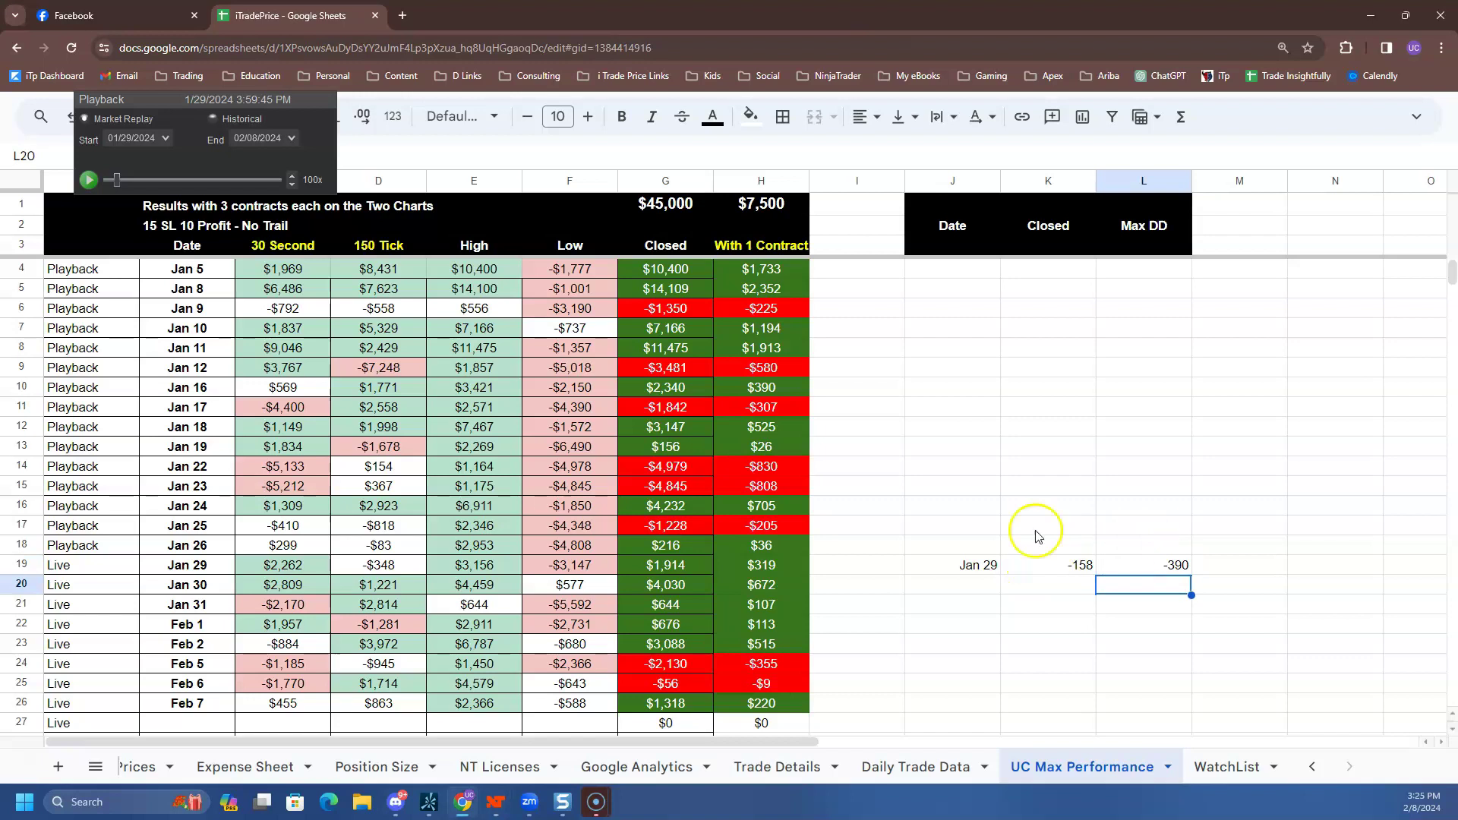
Enter 121 in column M of the new Jan 29 row.
{"action": "left_click", "coordinate": [1246, 570]}
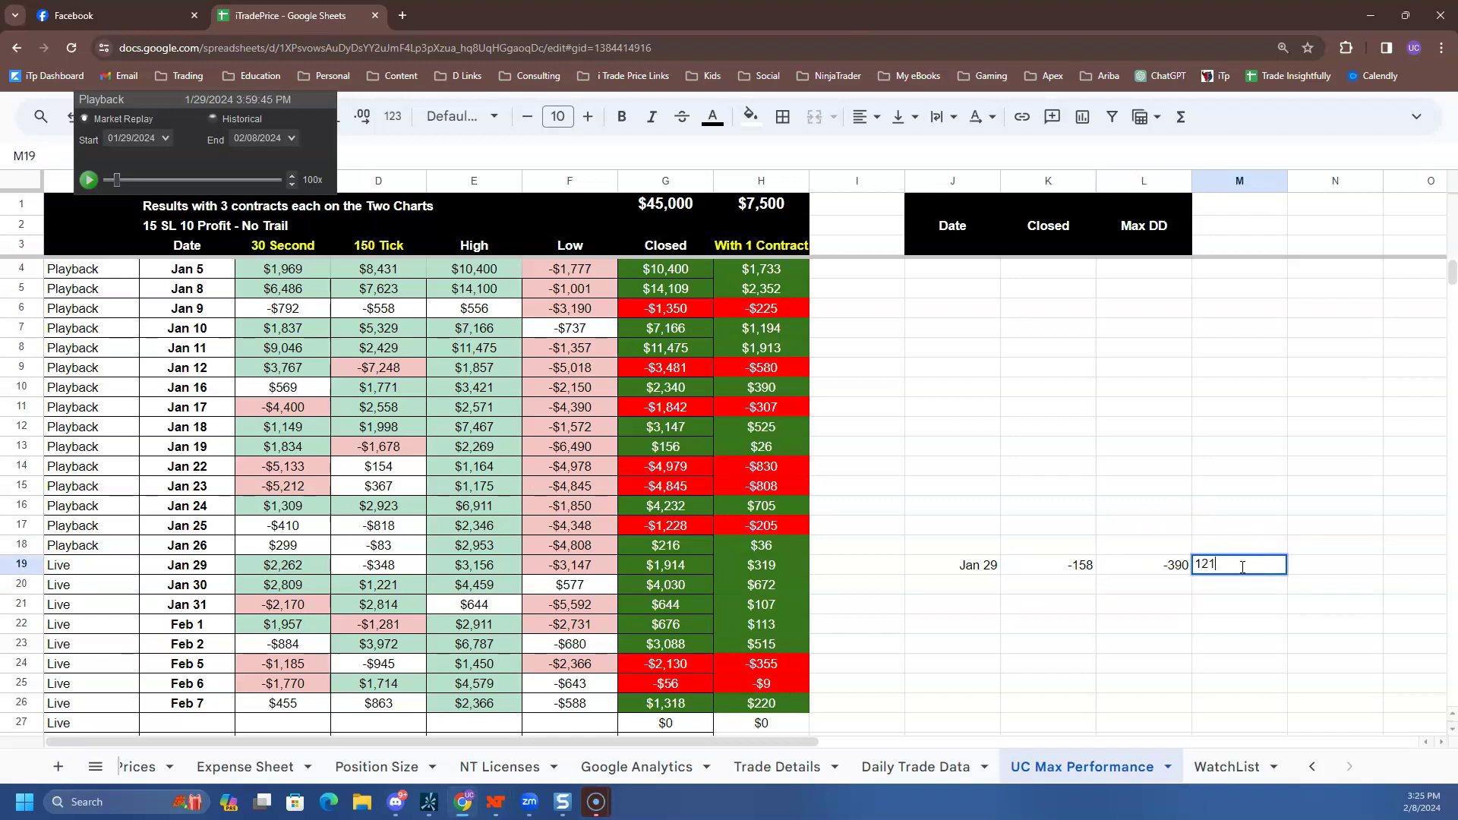
{"action": "type", "text": "121"}
{"action": "key", "text": "Return"}
Extend the black header block to column M and clear the heading text in L2 and M2.
{"action": "left_click", "coordinate": [1157, 220]}
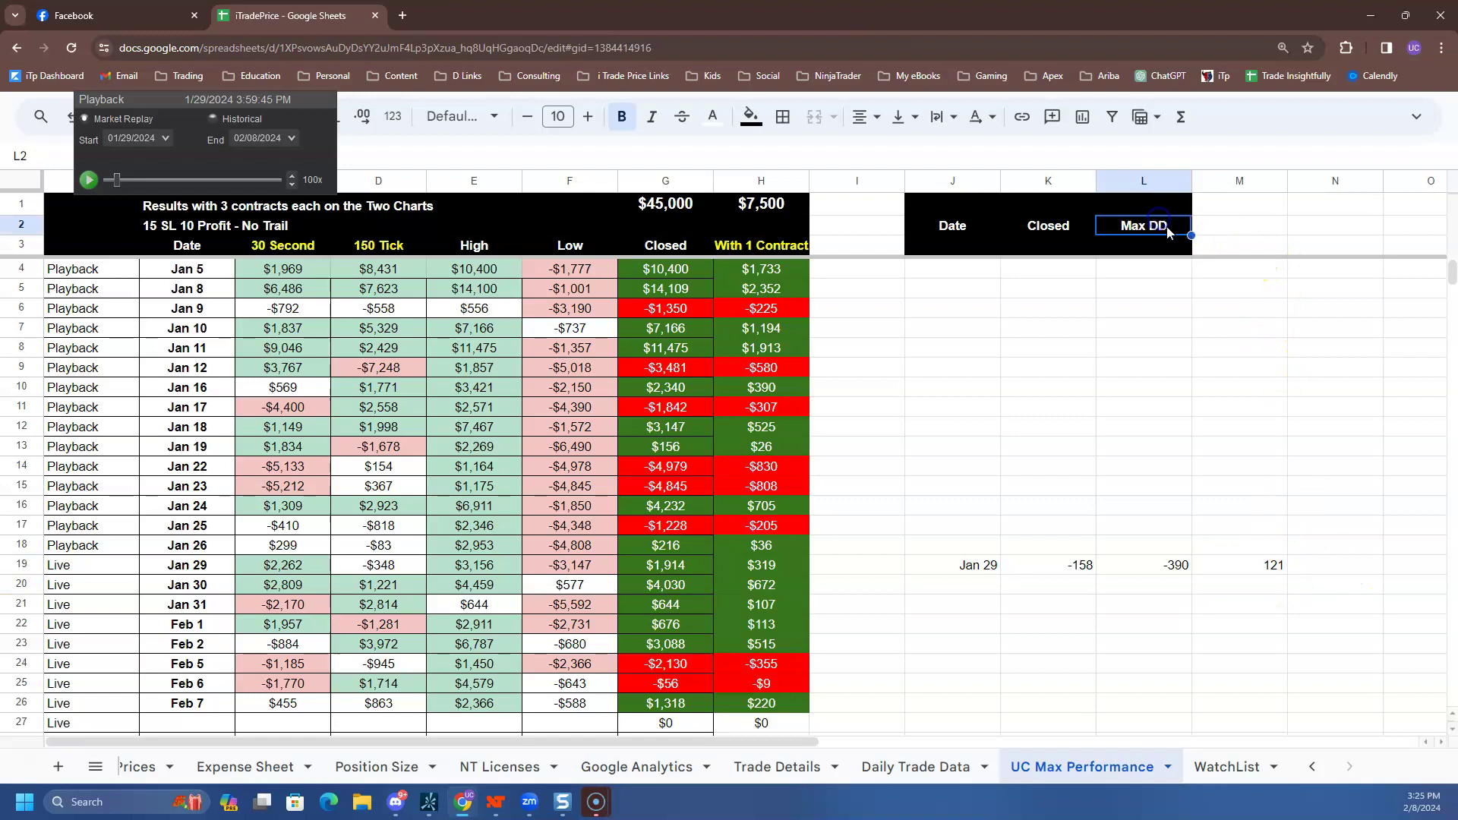
{"action": "left_click", "coordinate": [1220, 229]}
{"action": "type", "text": "Max DD"}
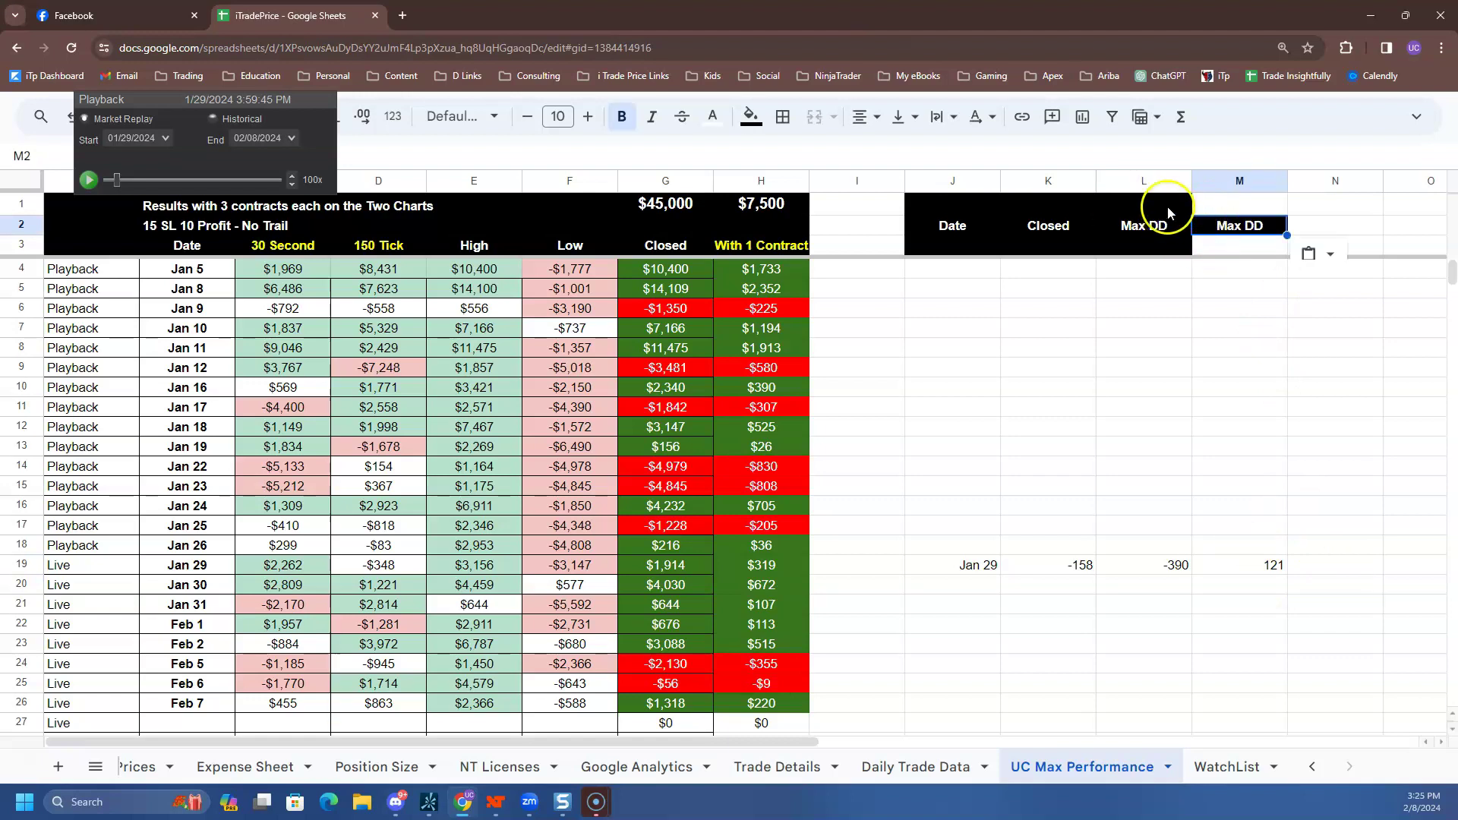
{"action": "left_click", "coordinate": [1173, 210]}
{"action": "left_click_drag", "start_coordinate": [1191, 216], "coordinate": [1257, 243]}
{"action": "left_click", "coordinate": [1254, 224]}
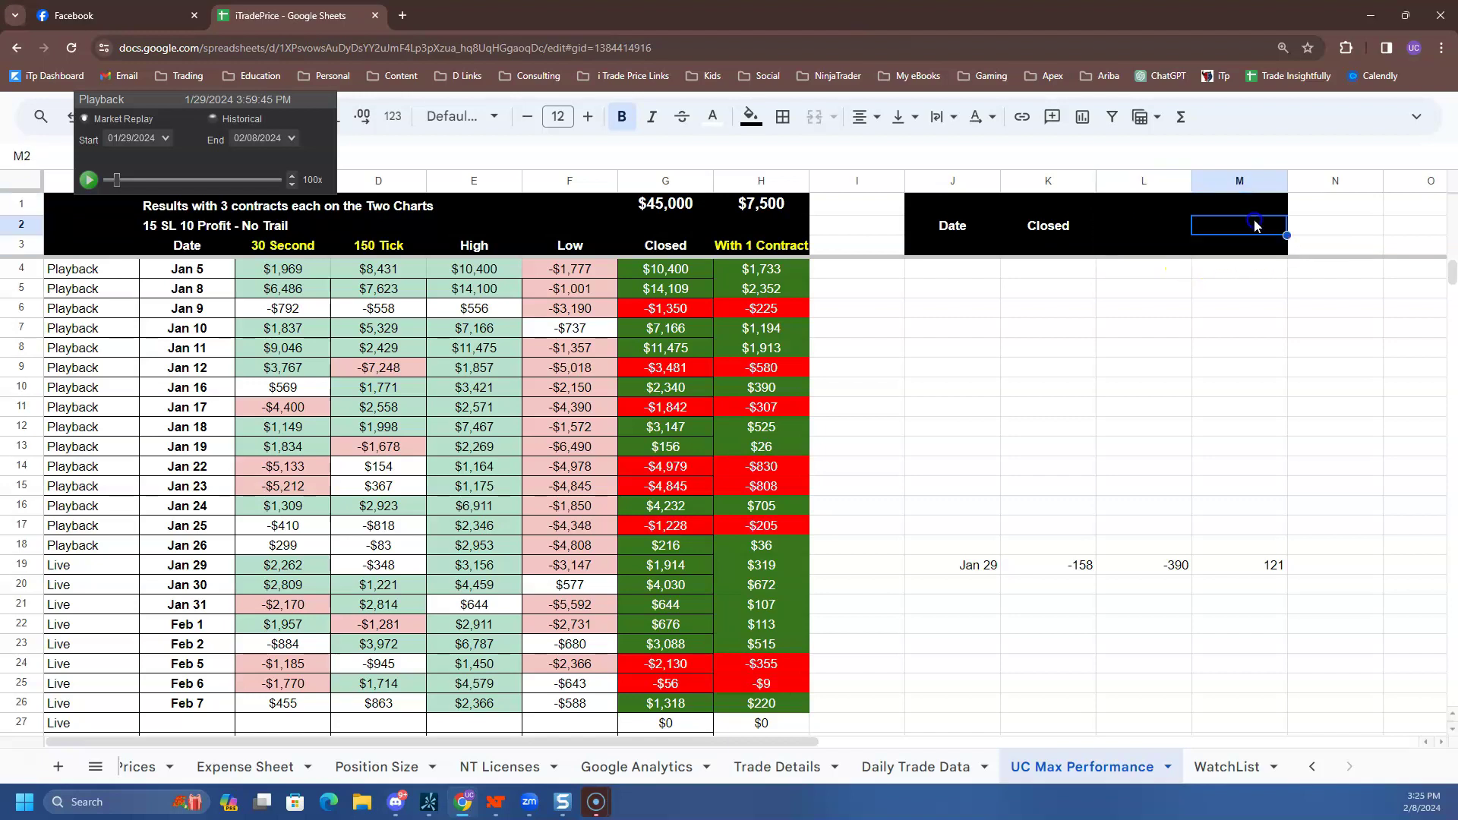
Enter the headings High in M2 and Max DD in L2.
{"action": "key", "text": "Left"}
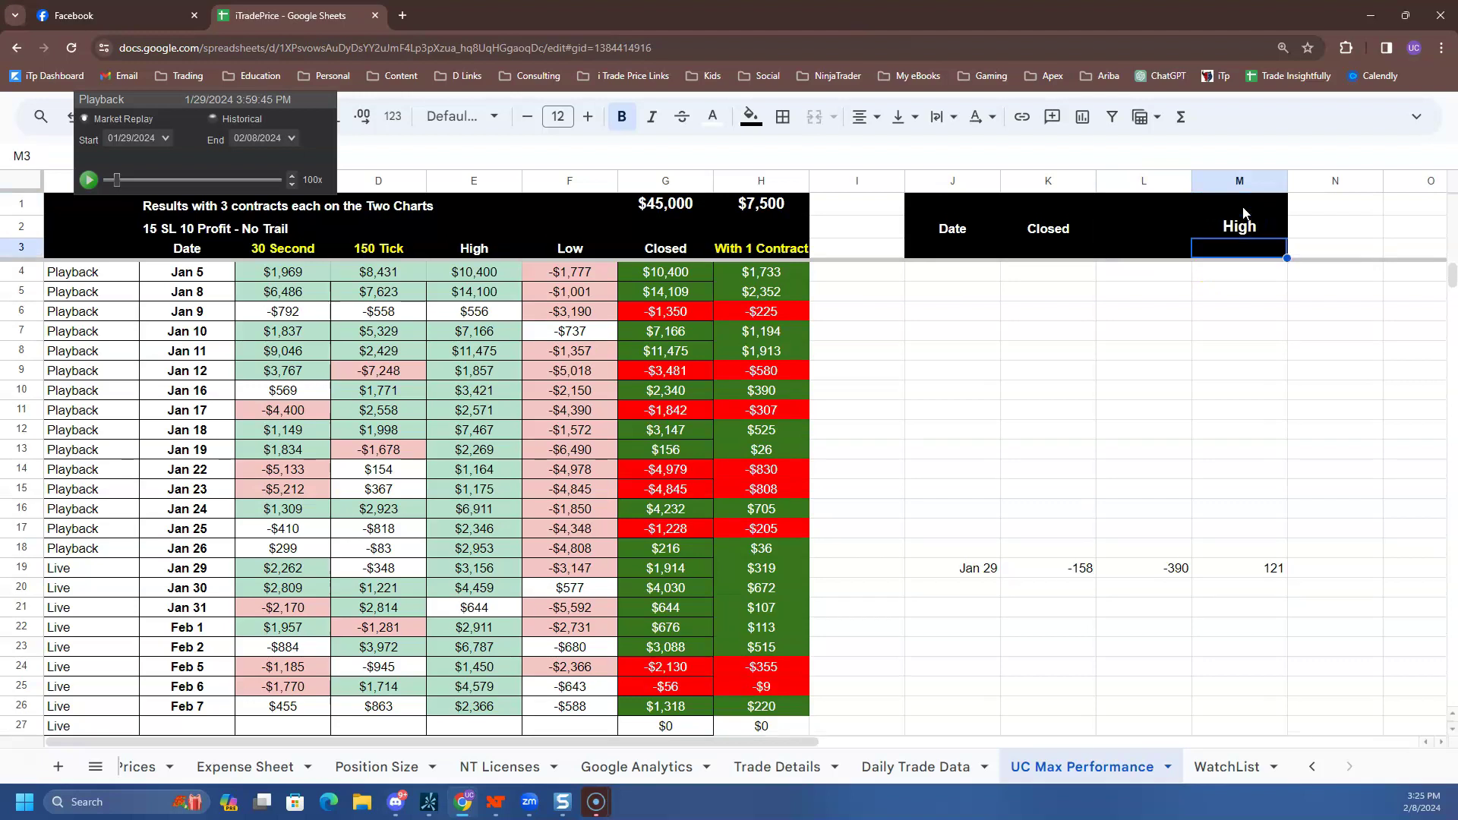
{"action": "type", "text": "Max D"}
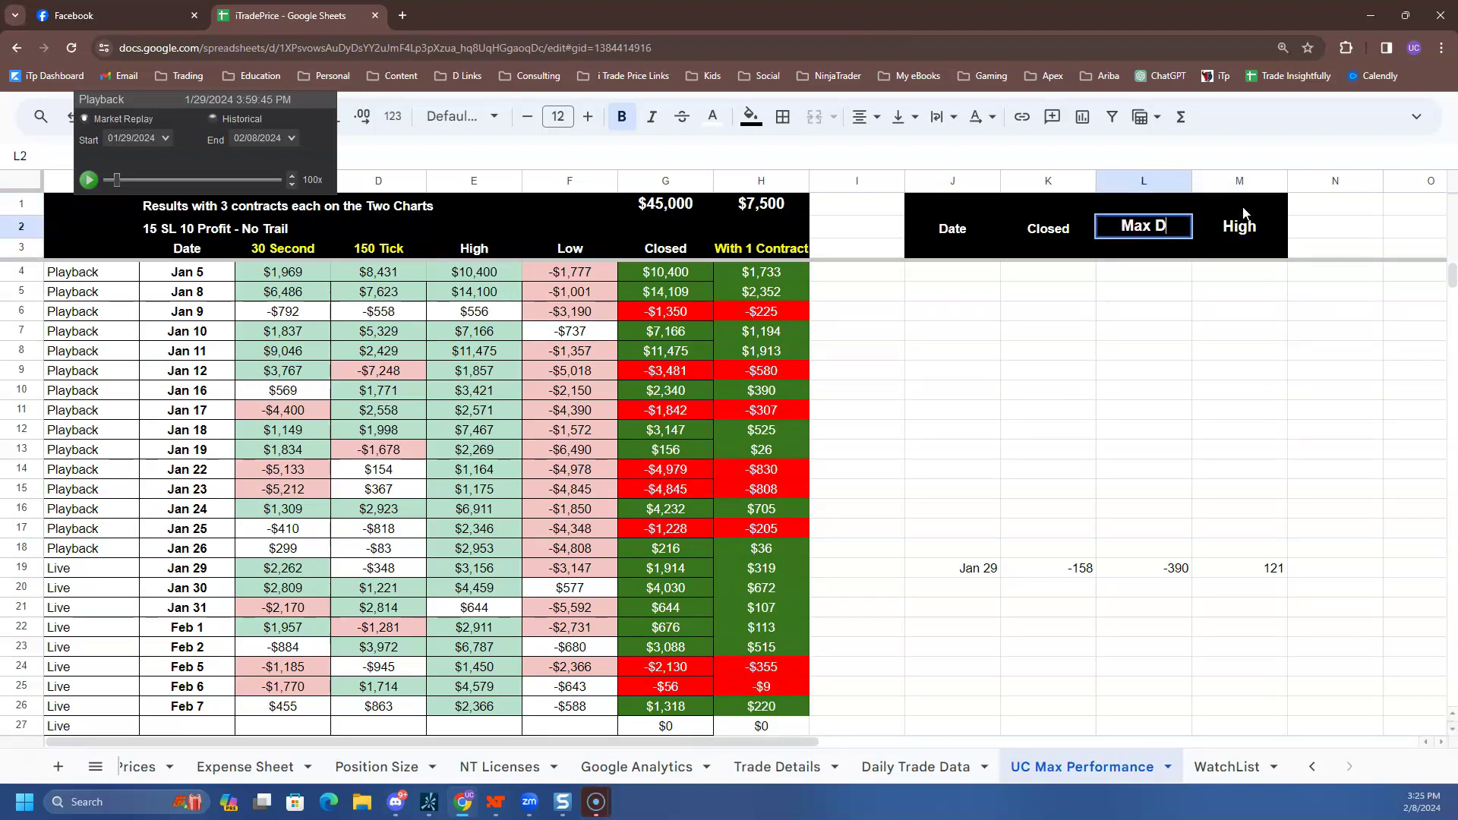
{"action": "type", "text": "D"}
{"action": "key", "text": "Return"}
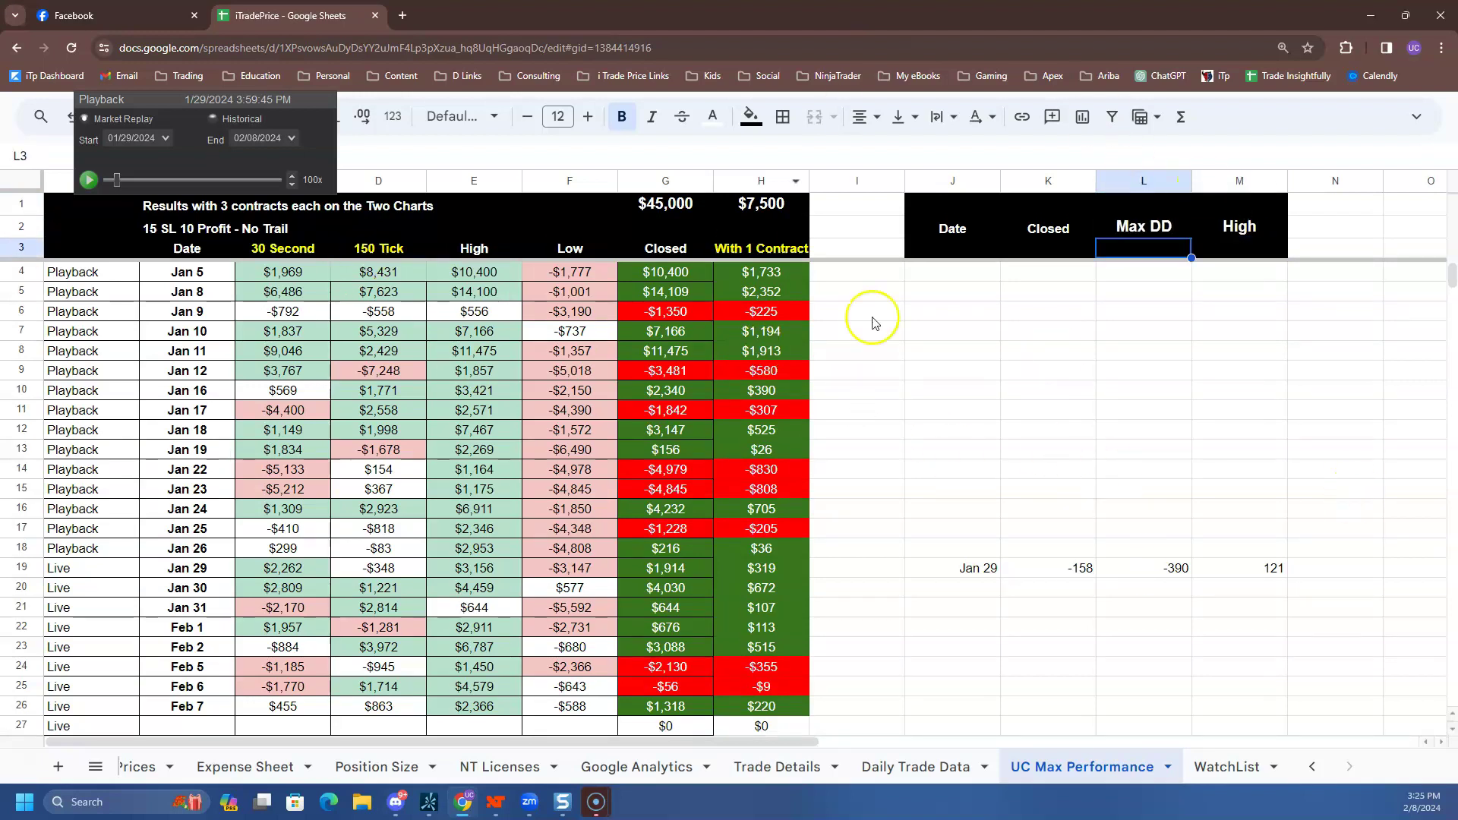
Return to NinjaTrader, set the replay start date to 01/30/2024 and start playback with both chart strategies enabled.
{"action": "left_click", "coordinate": [1369, 18]}
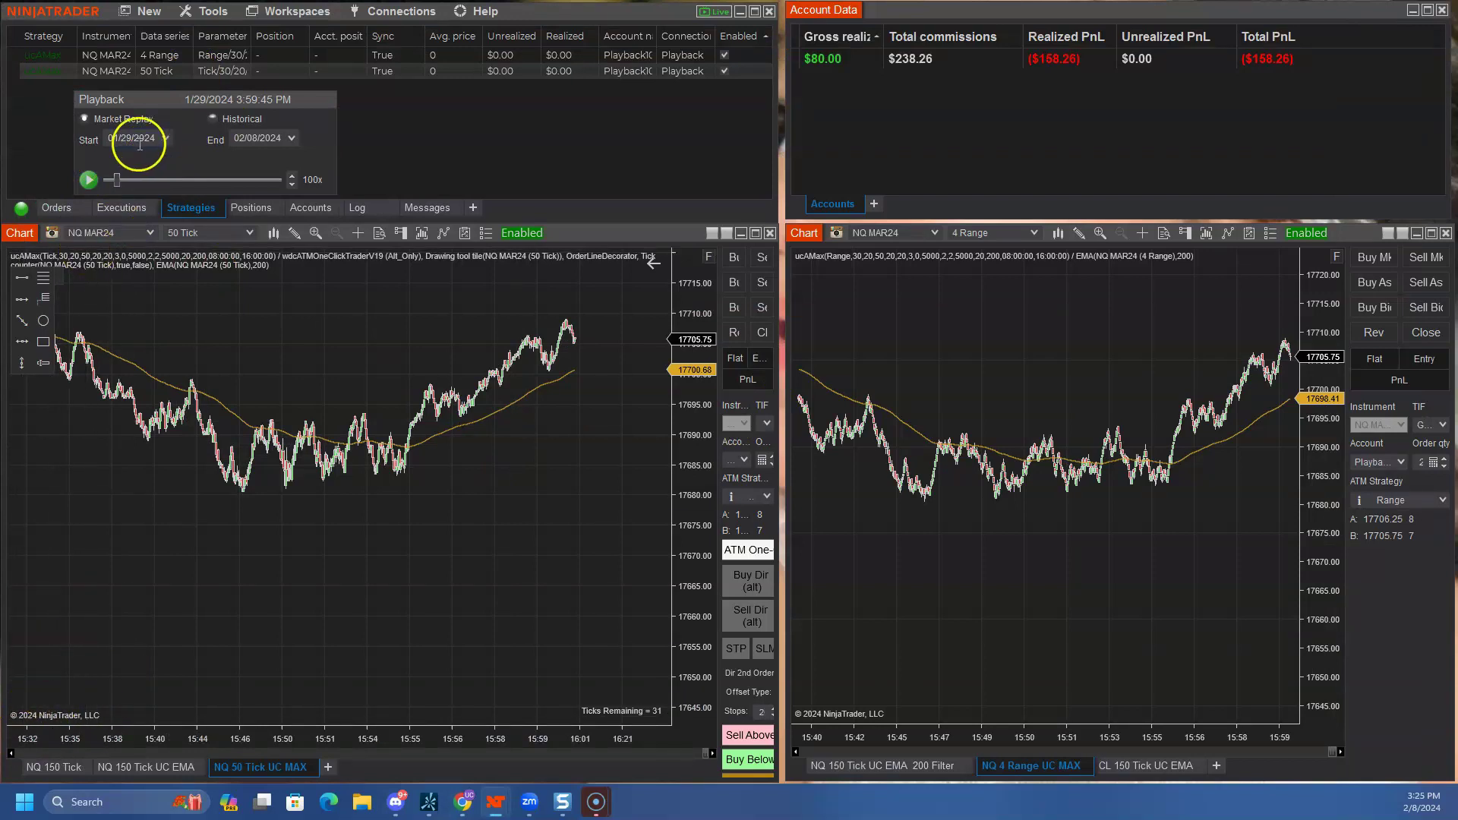
{"action": "left_click", "coordinate": [165, 139]}
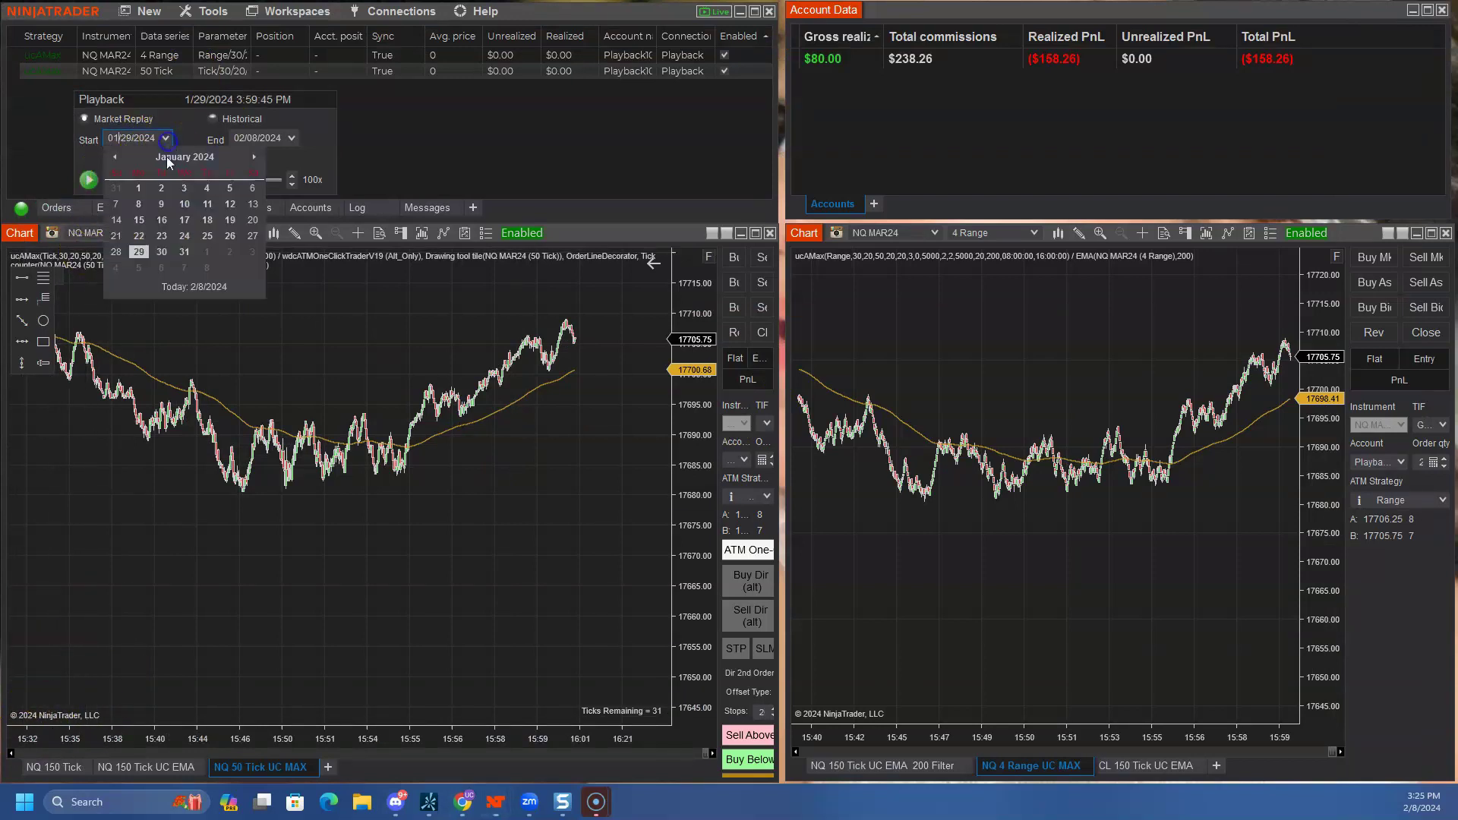
{"action": "left_click", "coordinate": [161, 252]}
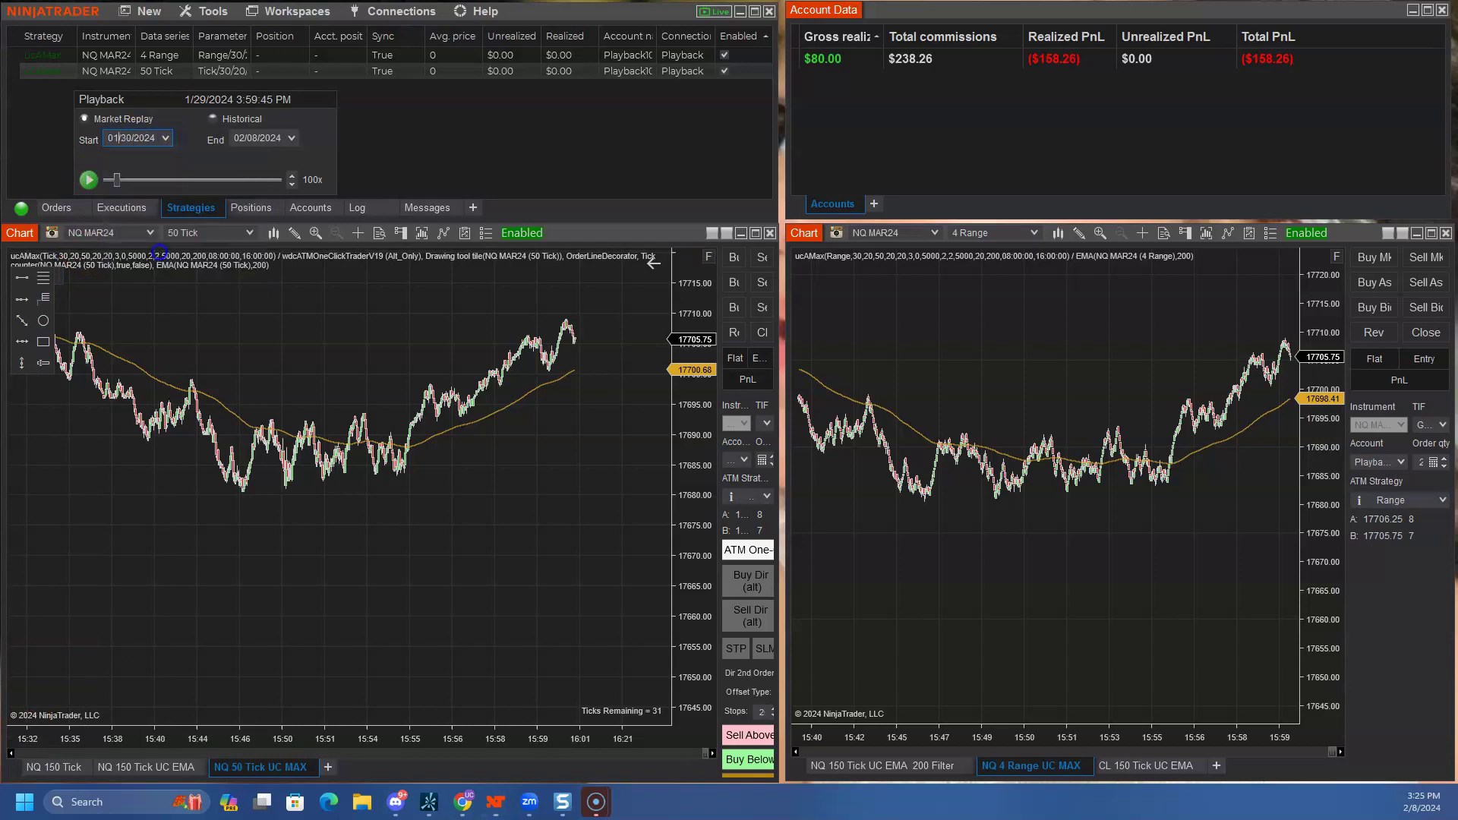
{"action": "left_click", "coordinate": [90, 180]}
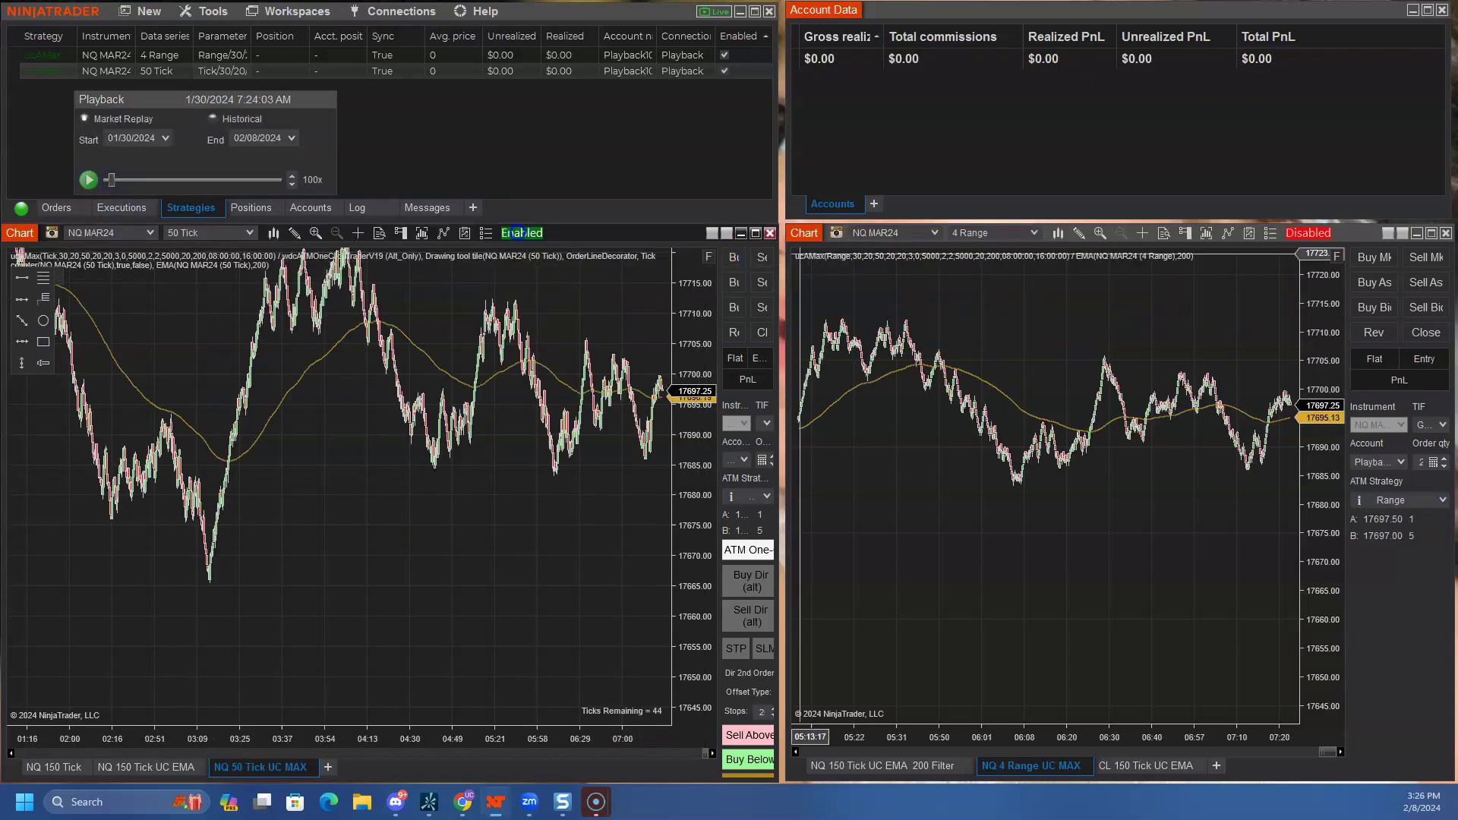
{"action": "left_click", "coordinate": [89, 180]}
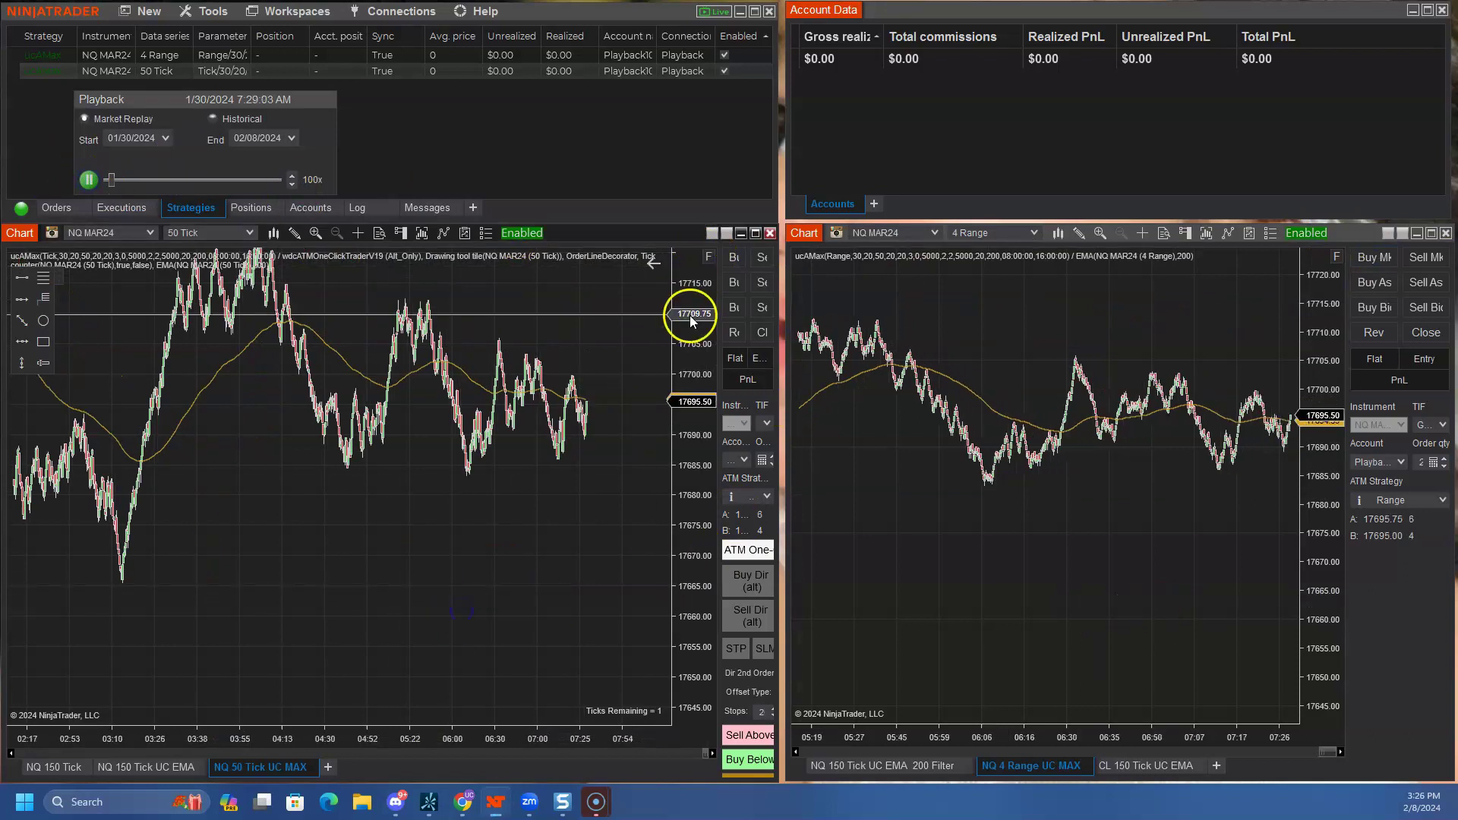
Fast-forward the January 30 replay past 8:00 AM, using 500x, and return the speed to 100x.
{"action": "left_click", "coordinate": [292, 176]}
{"action": "left_click", "coordinate": [291, 176]}
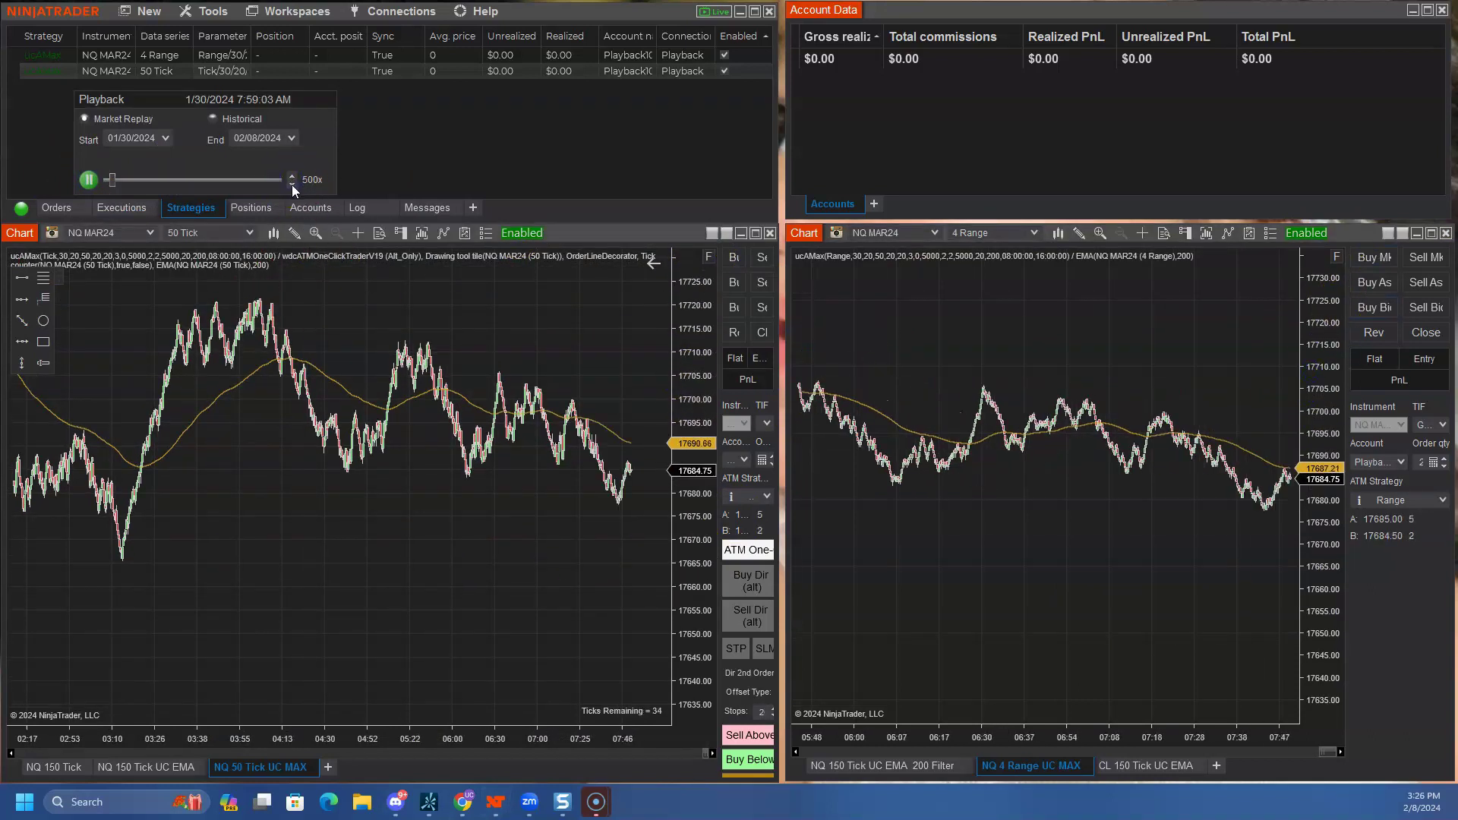
{"action": "left_click", "coordinate": [292, 184]}
{"action": "left_click", "coordinate": [291, 184]}
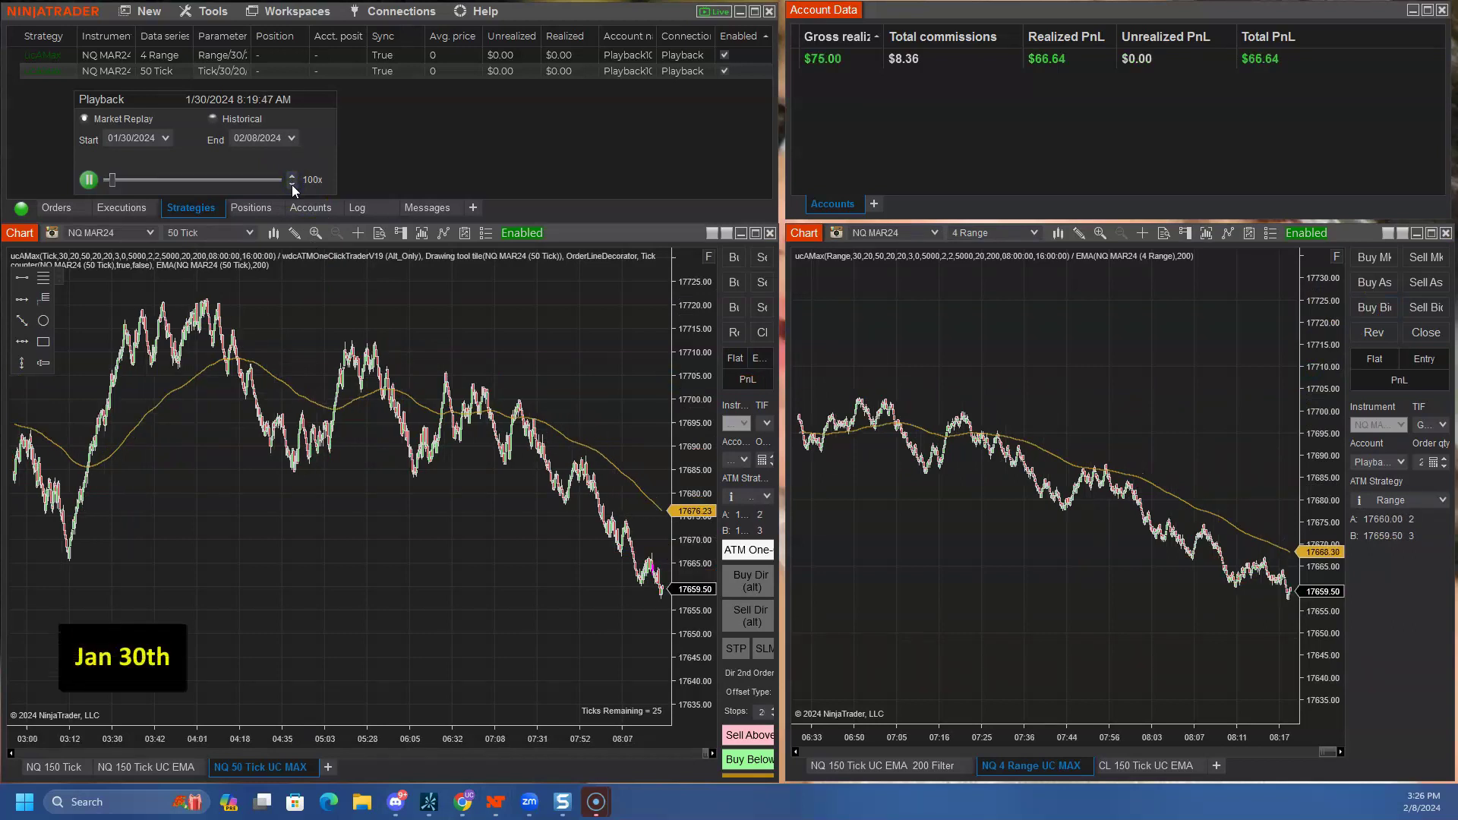
{"action": "left_click_drag", "start_coordinate": [514, 612], "coordinate": [458, 540]}
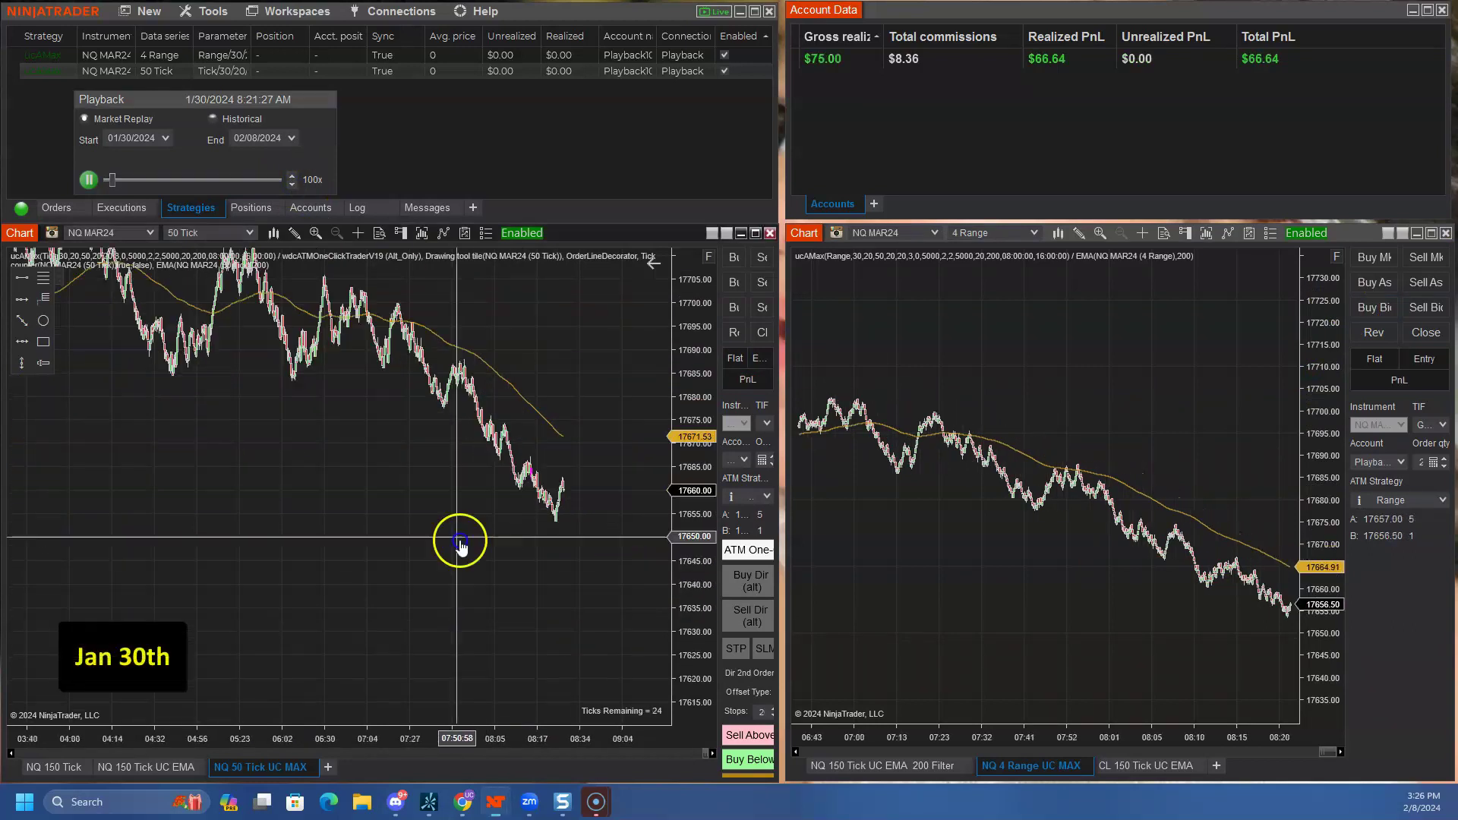
{"action": "left_click_drag", "start_coordinate": [1008, 640], "coordinate": [932, 640]}
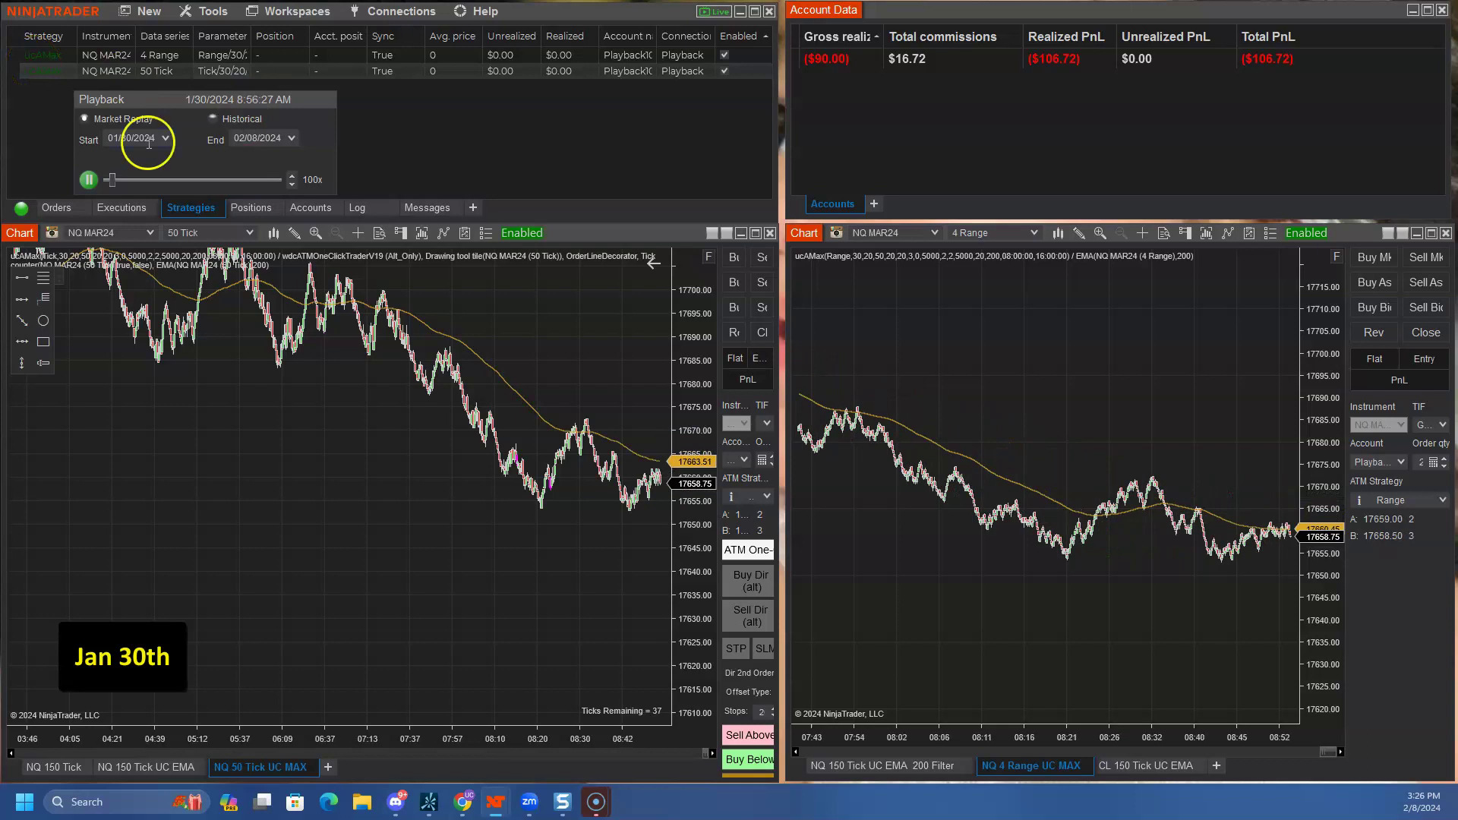
Fast-forward the January 30 replay to about 9:56 AM and bring it back to 100x.
{"action": "left_click", "coordinate": [291, 175]}
{"action": "left_click", "coordinate": [291, 175]}
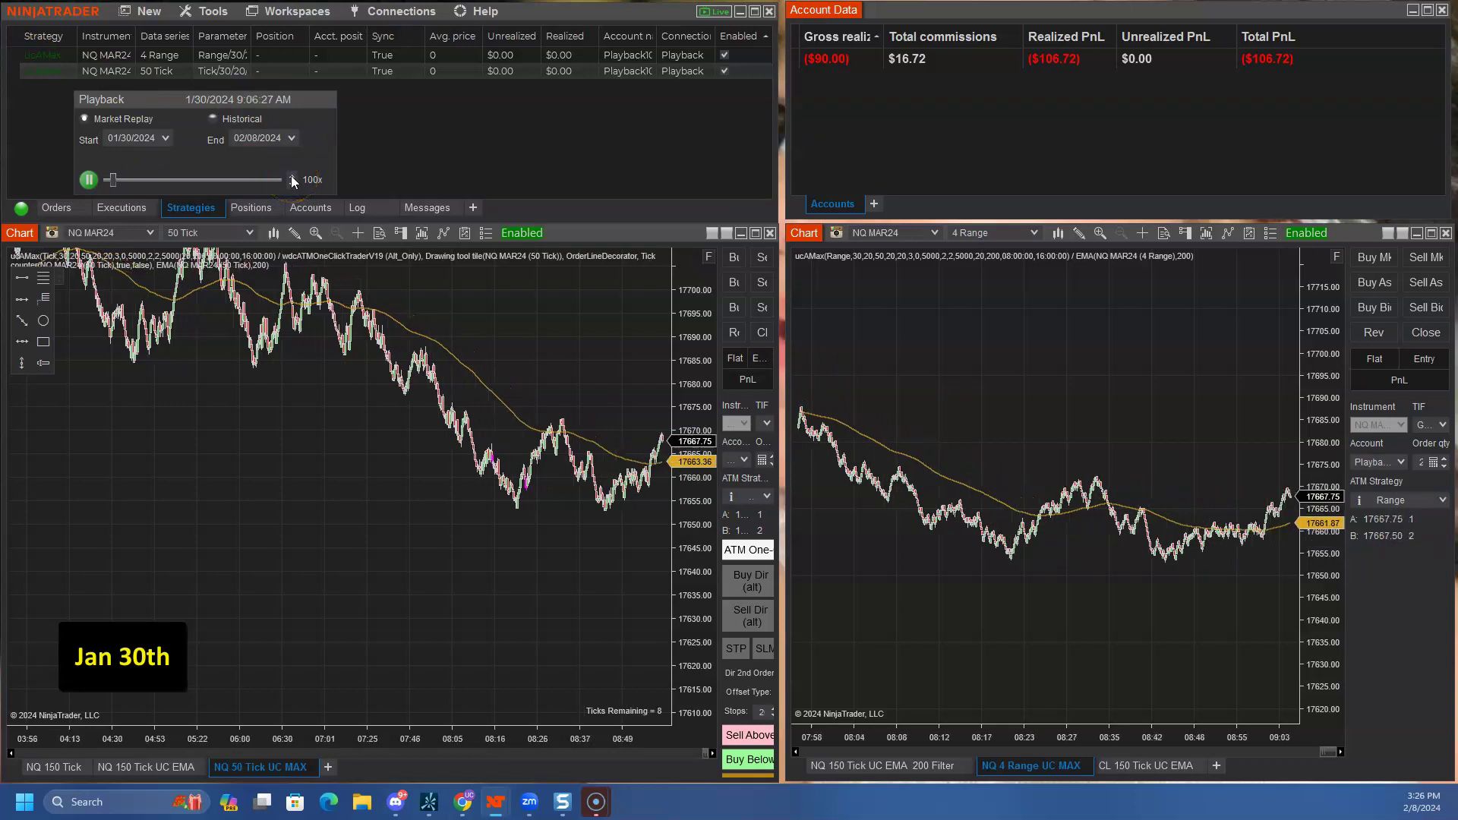
{"action": "left_click", "coordinate": [292, 184]}
{"action": "left_click", "coordinate": [291, 184]}
{"action": "left_click", "coordinate": [1083, 638]}
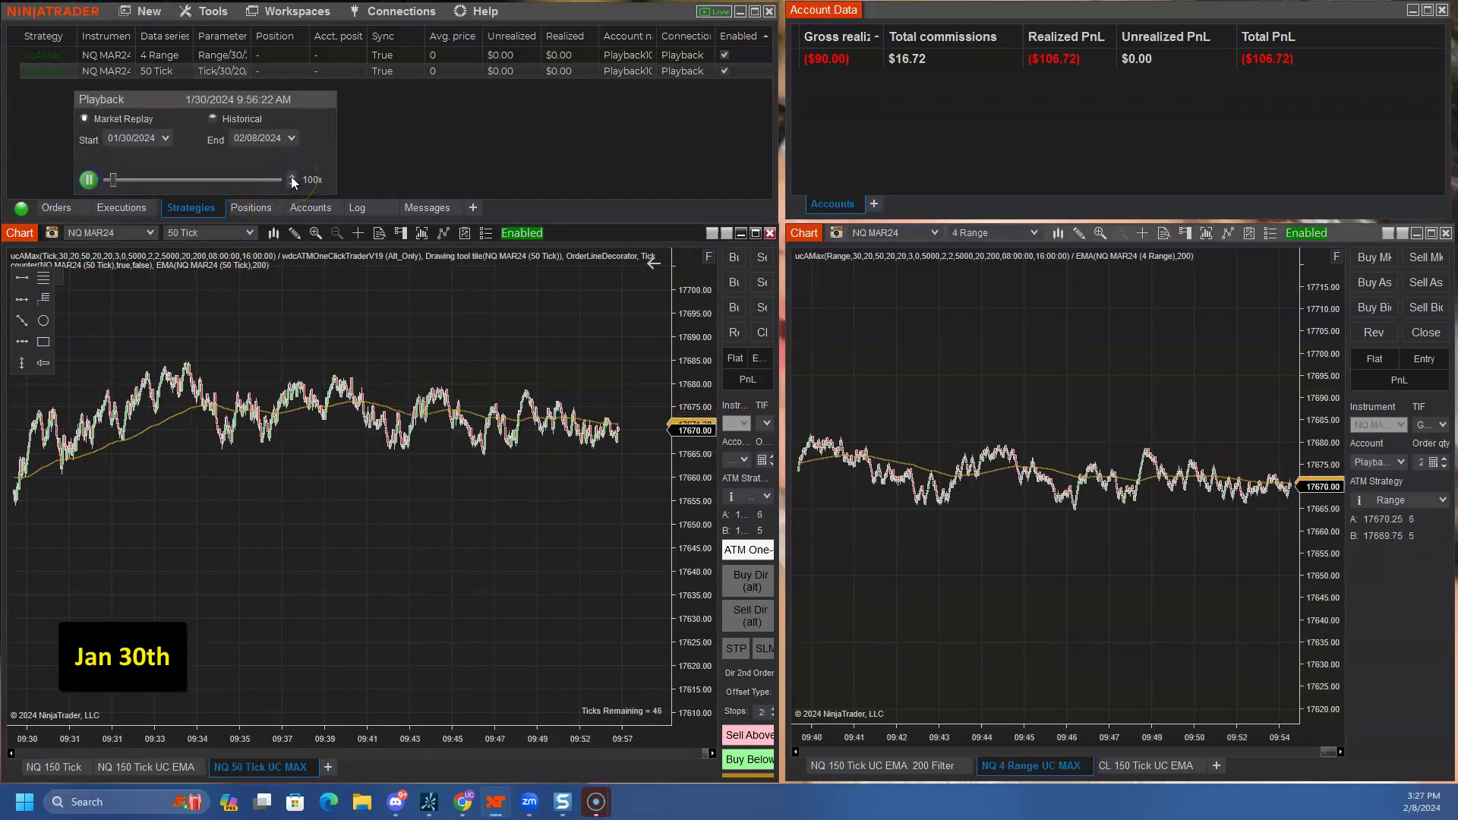
Follow the January 30 trades at 100x until about 10:33 AM and raise the replay speed to 500x.
{"action": "left_click", "coordinate": [481, 569]}
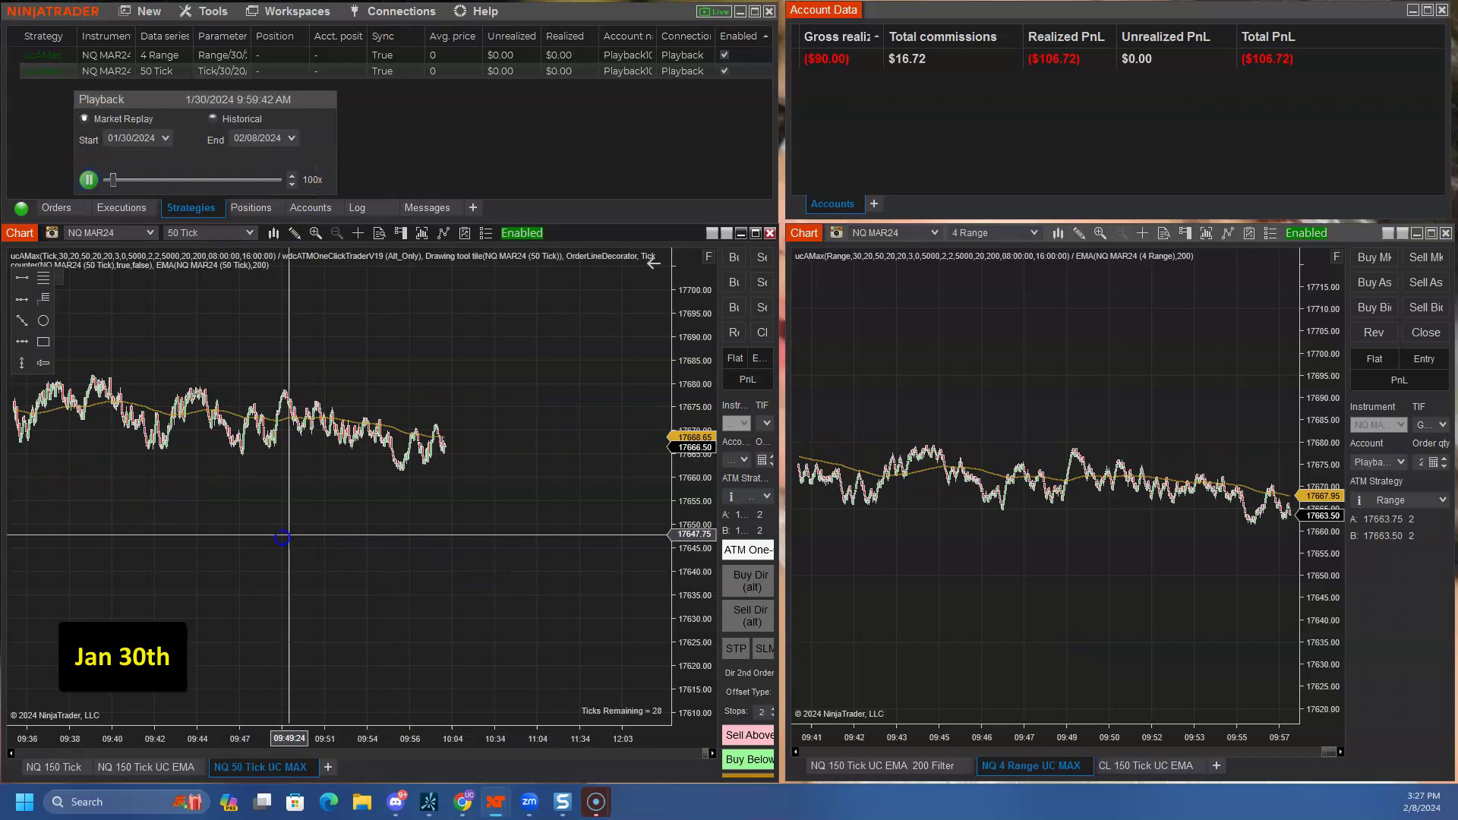
{"action": "left_click", "coordinate": [1214, 629]}
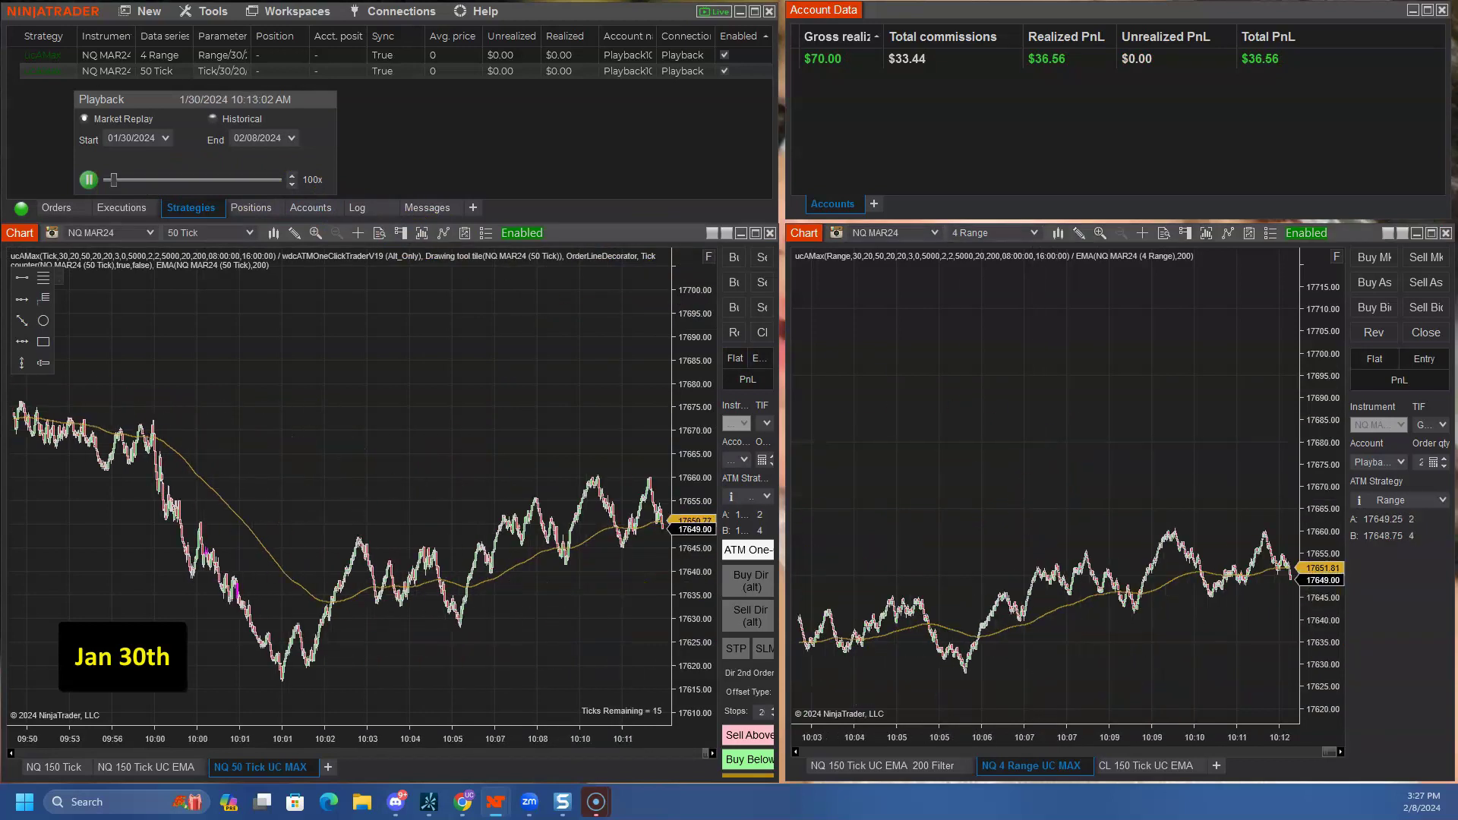
{"action": "scroll", "coordinate": [793, 592], "scroll_direction": "down", "scroll_amount": 5}
{"action": "scroll", "coordinate": [584, 569], "scroll_direction": "down", "scroll_amount": 5}
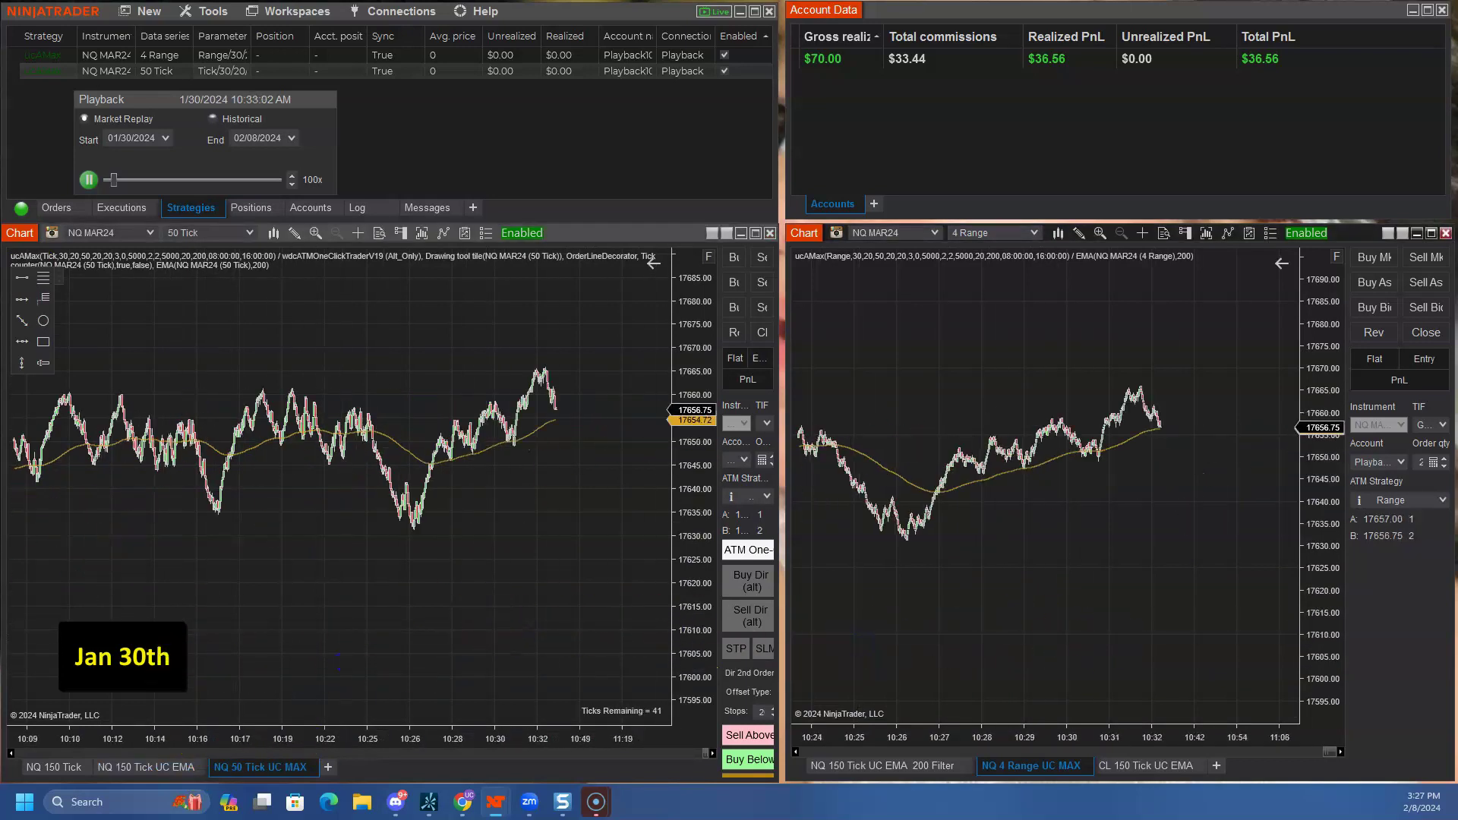
{"action": "left_click", "coordinate": [292, 176]}
{"action": "left_click", "coordinate": [292, 175]}
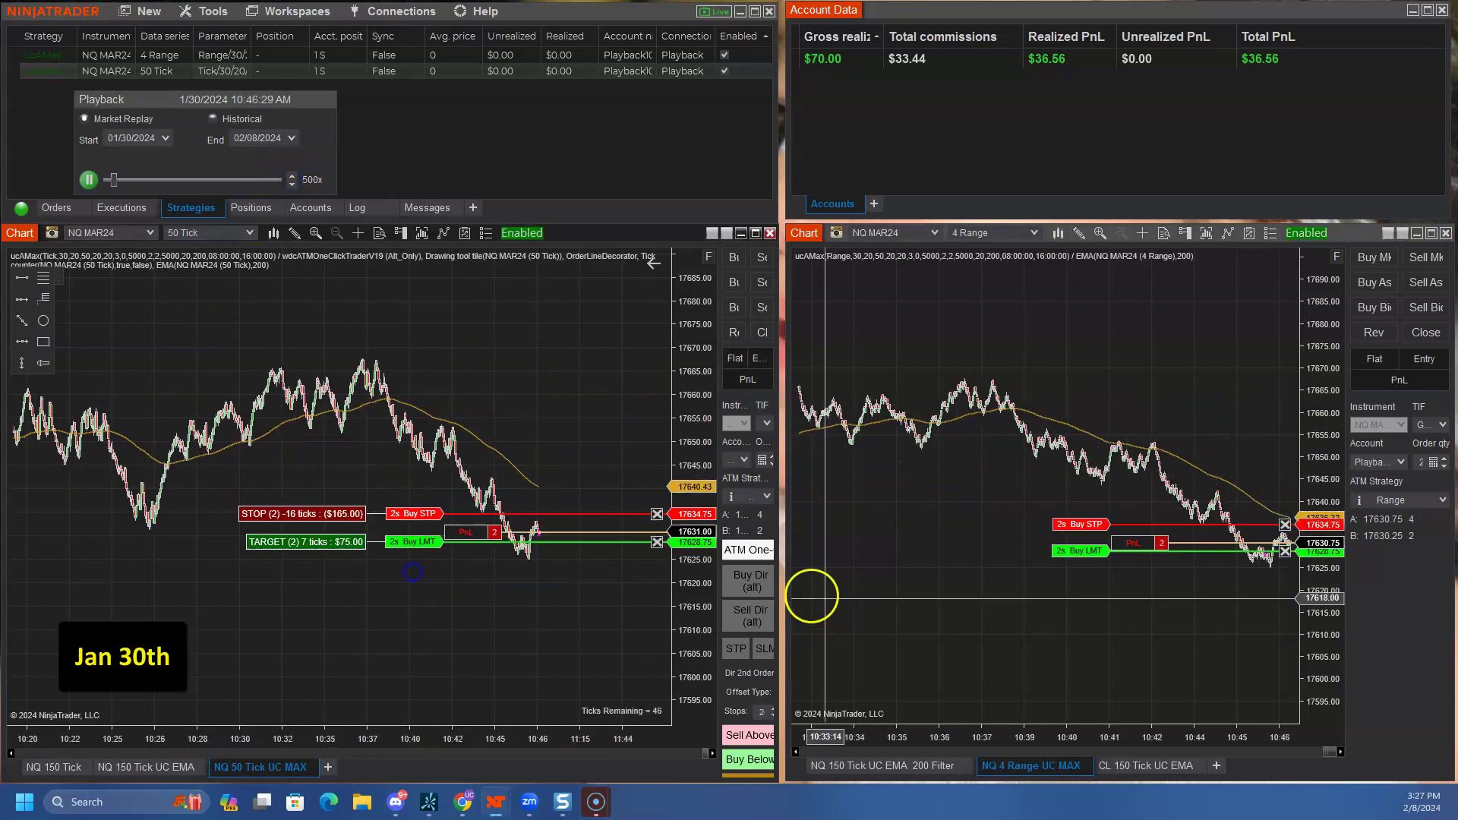
Run the January 30 replay on to about 1:28 PM, briefly at 100x and otherwise at 500x, and pause it.
{"action": "left_click", "coordinate": [292, 184]}
{"action": "left_click", "coordinate": [291, 184]}
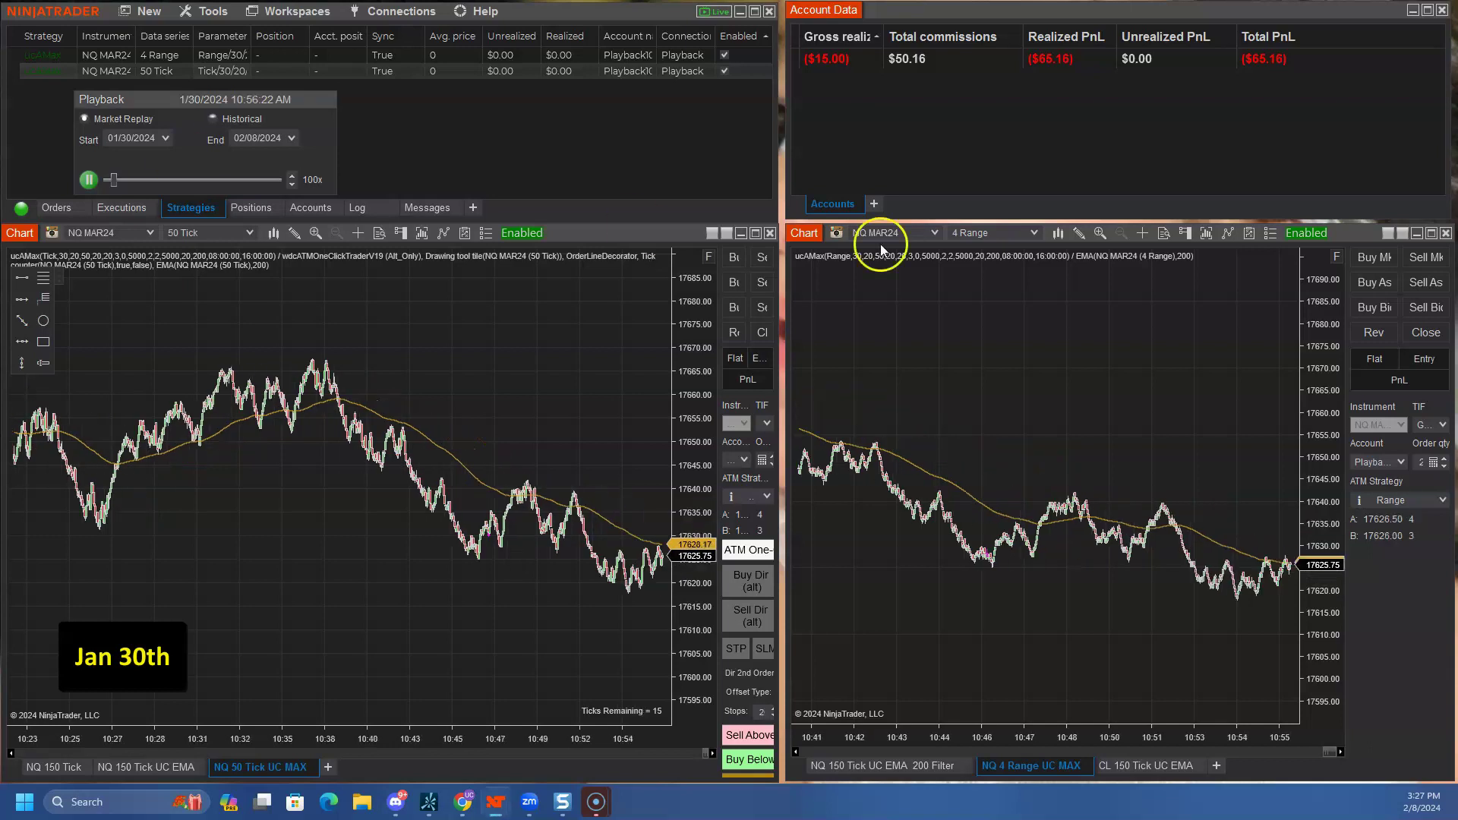
{"action": "left_click", "coordinate": [292, 175]}
{"action": "left_click", "coordinate": [292, 175]}
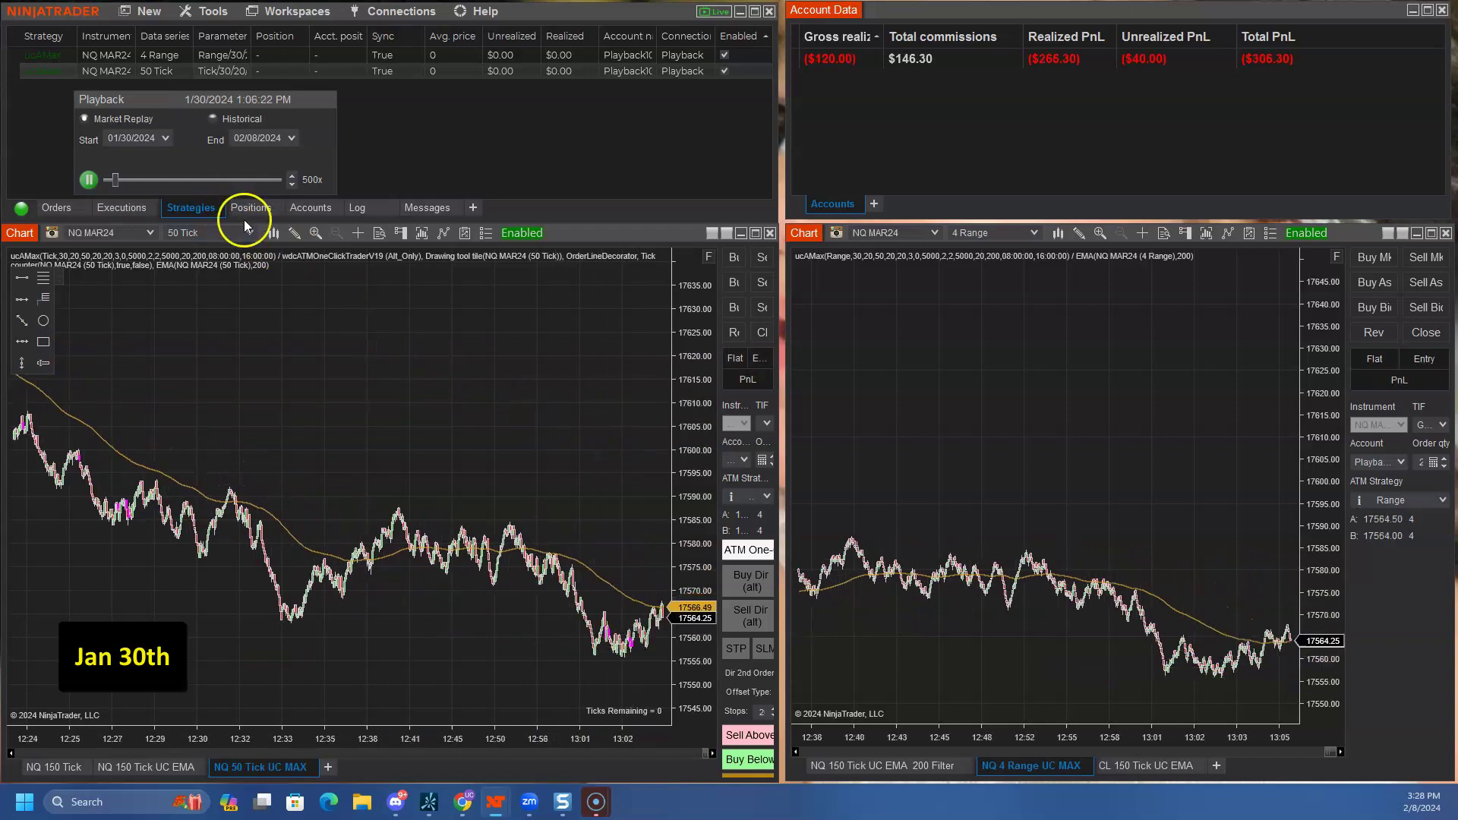
{"action": "left_click", "coordinate": [862, 433]}
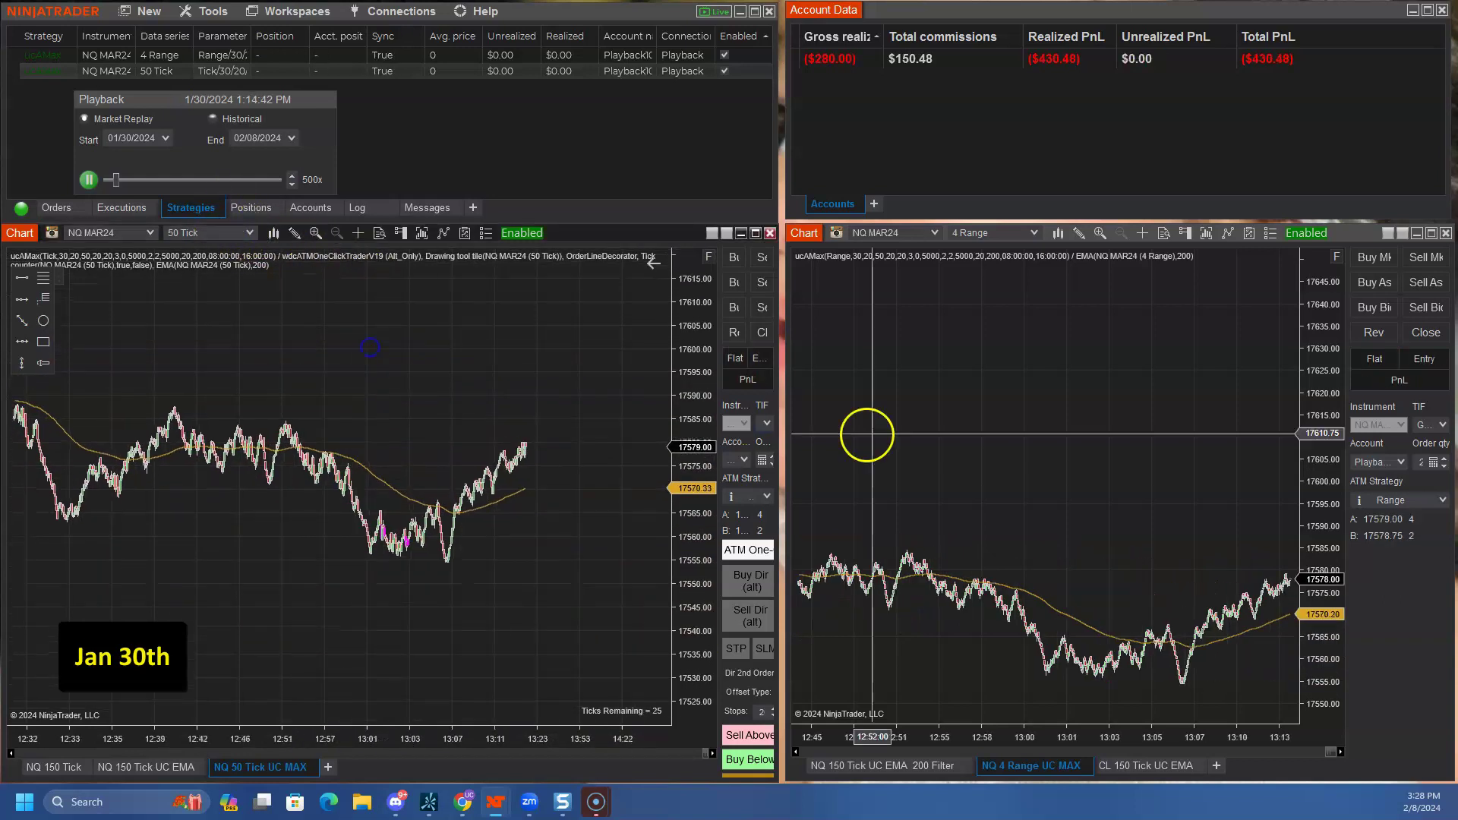
{"action": "left_click", "coordinate": [89, 180]}
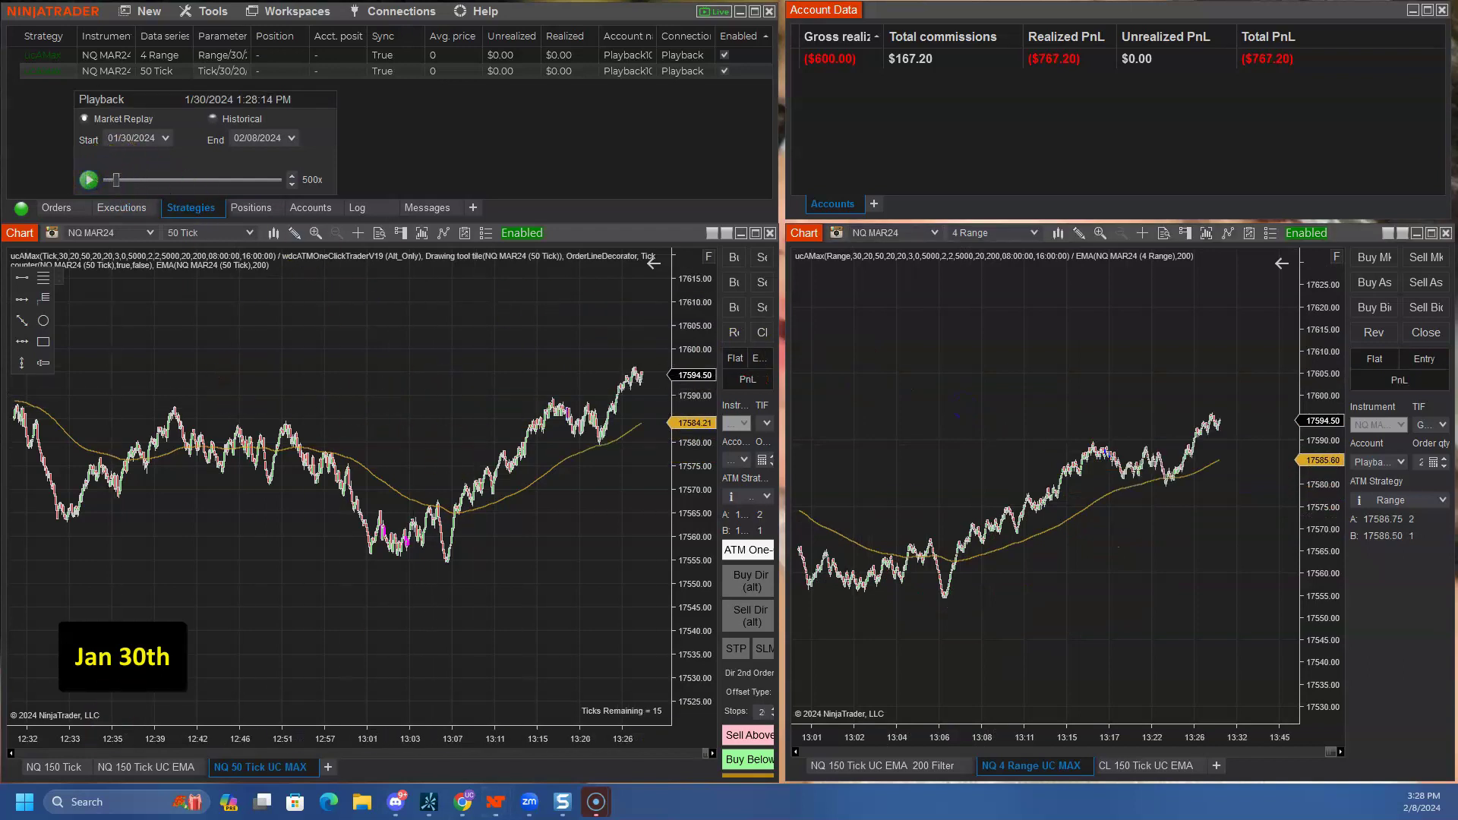
Switch to Google Sheets and log the January 30 results in row 20: Closed -767, Max DD -767 and High 66.
{"action": "left_click", "coordinate": [463, 801]}
{"action": "left_click", "coordinate": [1040, 585]}
{"action": "type", "text": "-76"}
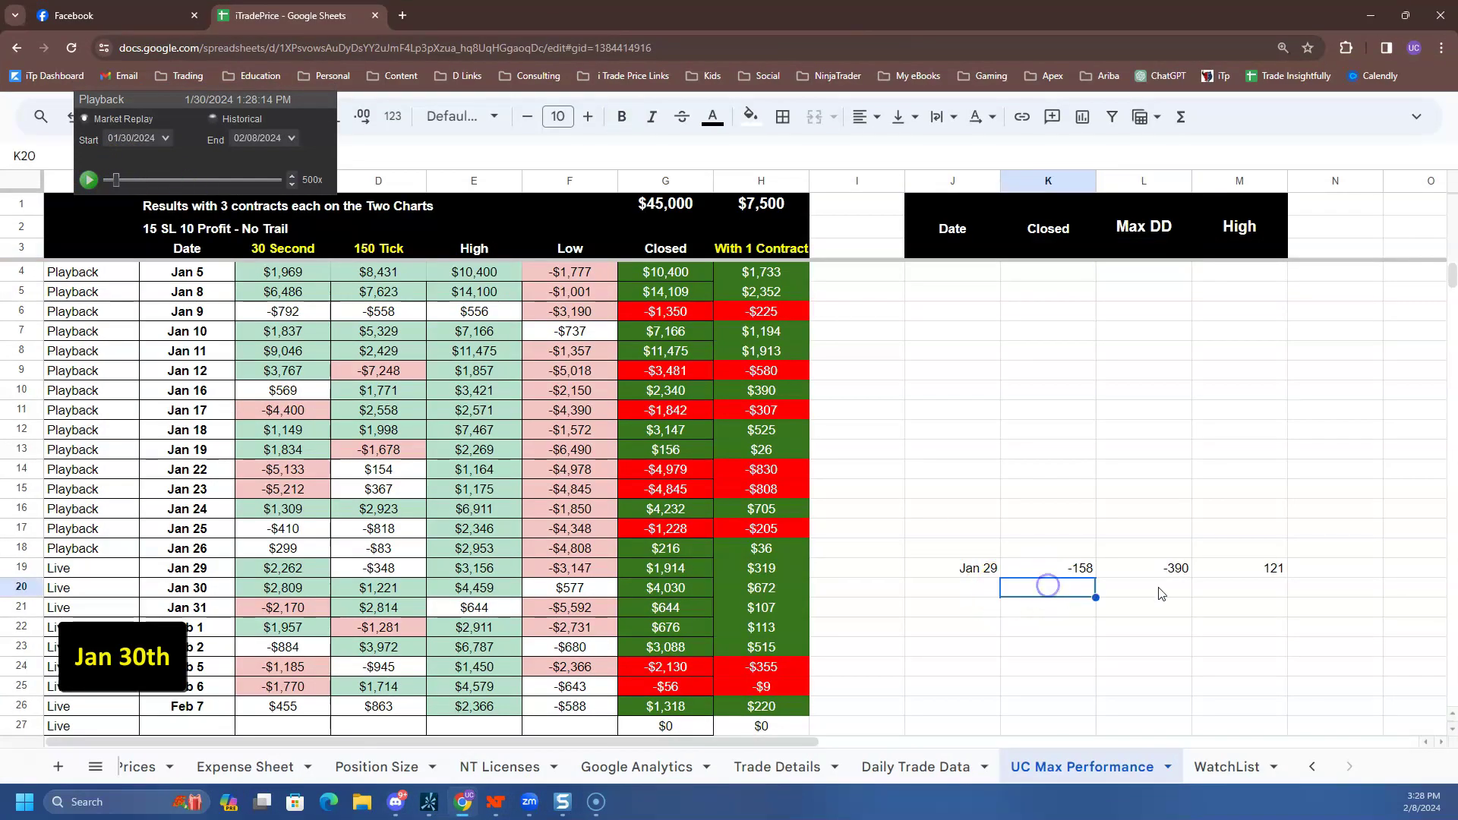
{"action": "type", "text": "7"}
{"action": "left_click", "coordinate": [1160, 593]}
{"action": "type", "text": "-767"}
{"action": "key", "text": "Tab"}
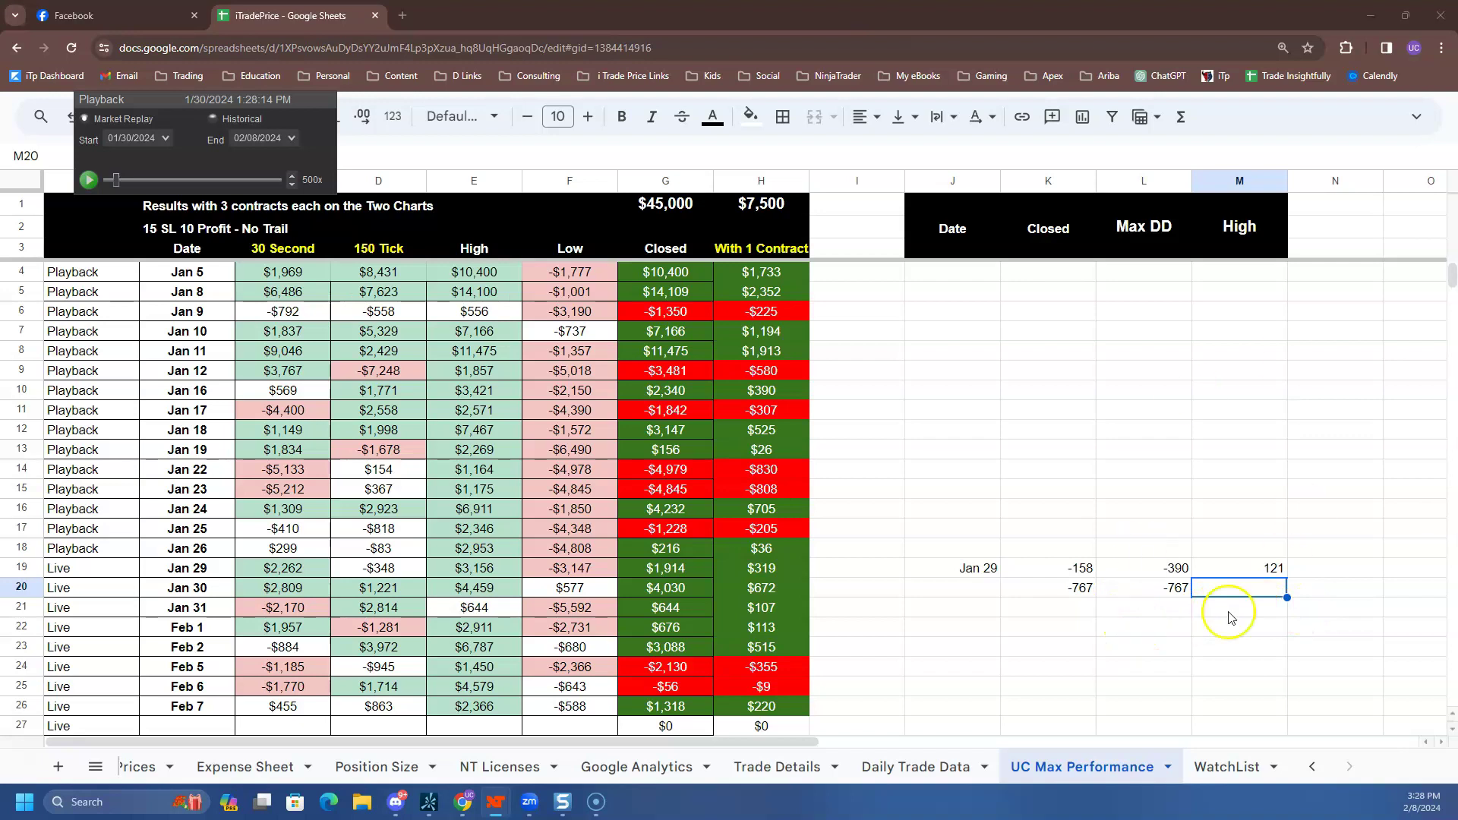
{"action": "type", "text": "66"}
{"action": "key", "text": "Return"}
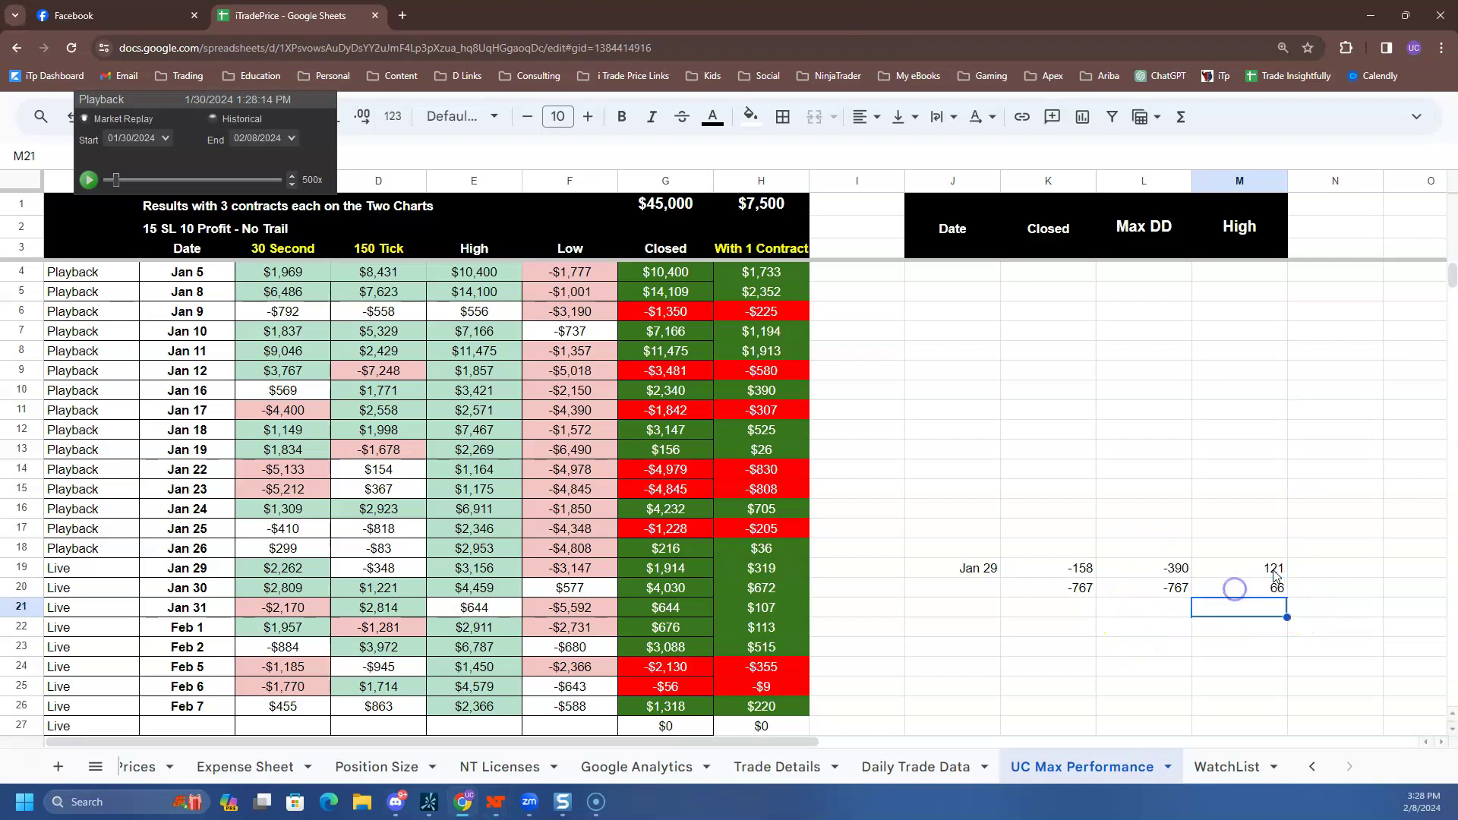
Return to NinjaTrader, set the replay start date to 01/31/2024, advance it to the morning session and start playback.
{"action": "left_click", "coordinate": [1377, 17]}
{"action": "left_click", "coordinate": [165, 138]}
{"action": "left_click", "coordinate": [185, 255]}
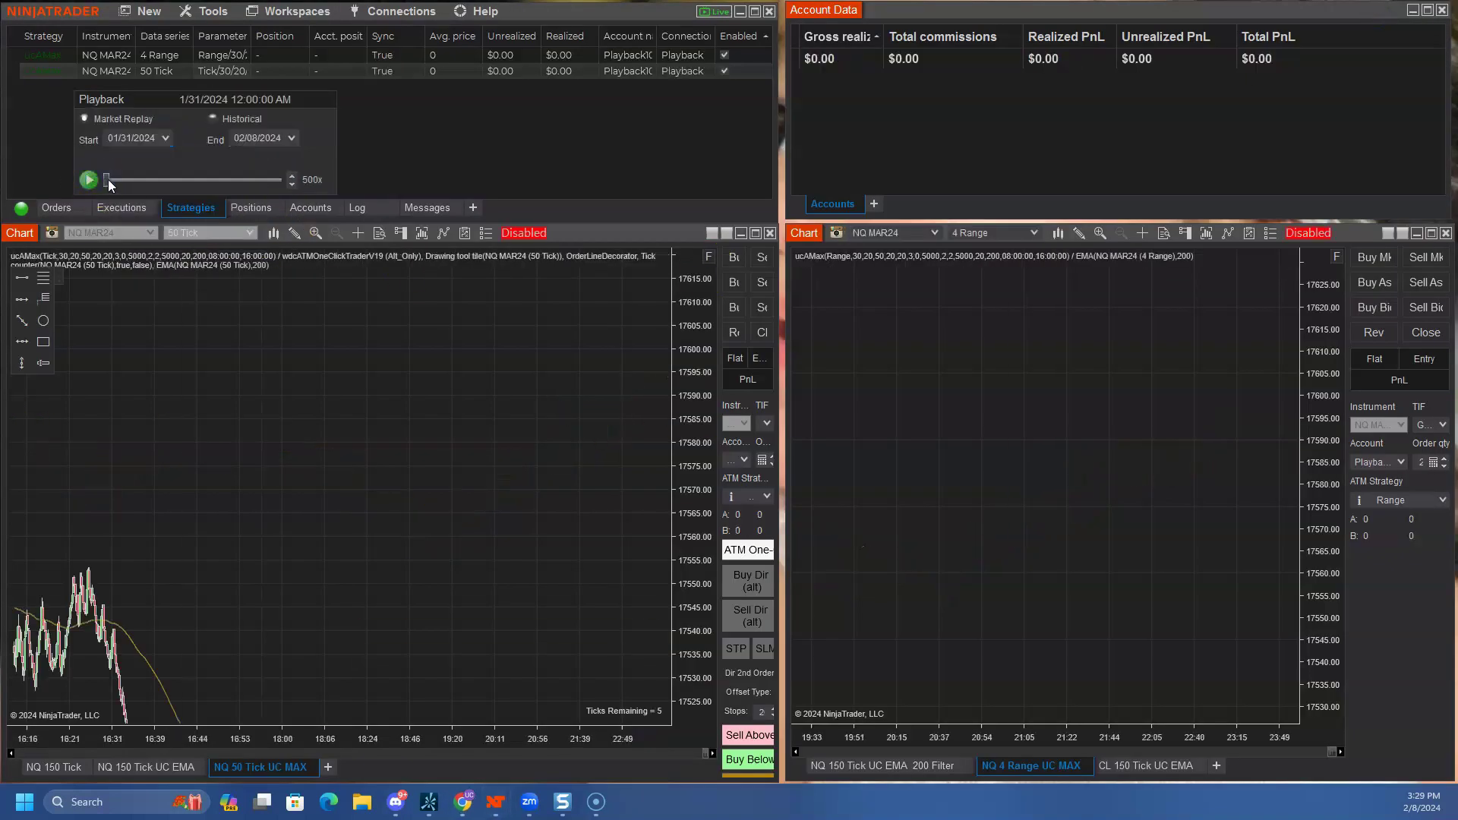
{"action": "left_click", "coordinate": [110, 181]}
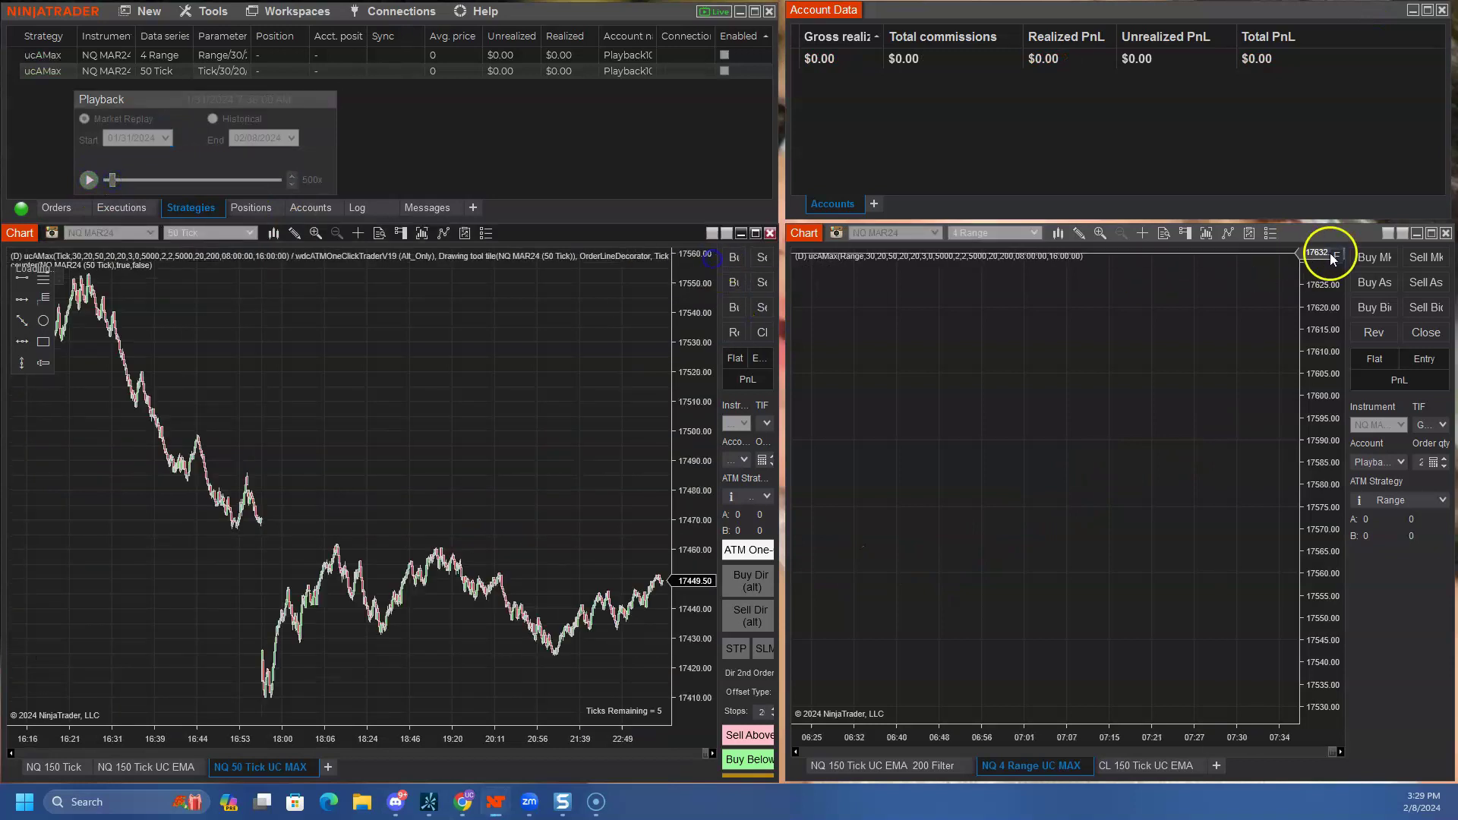
{"action": "left_click", "coordinate": [88, 180]}
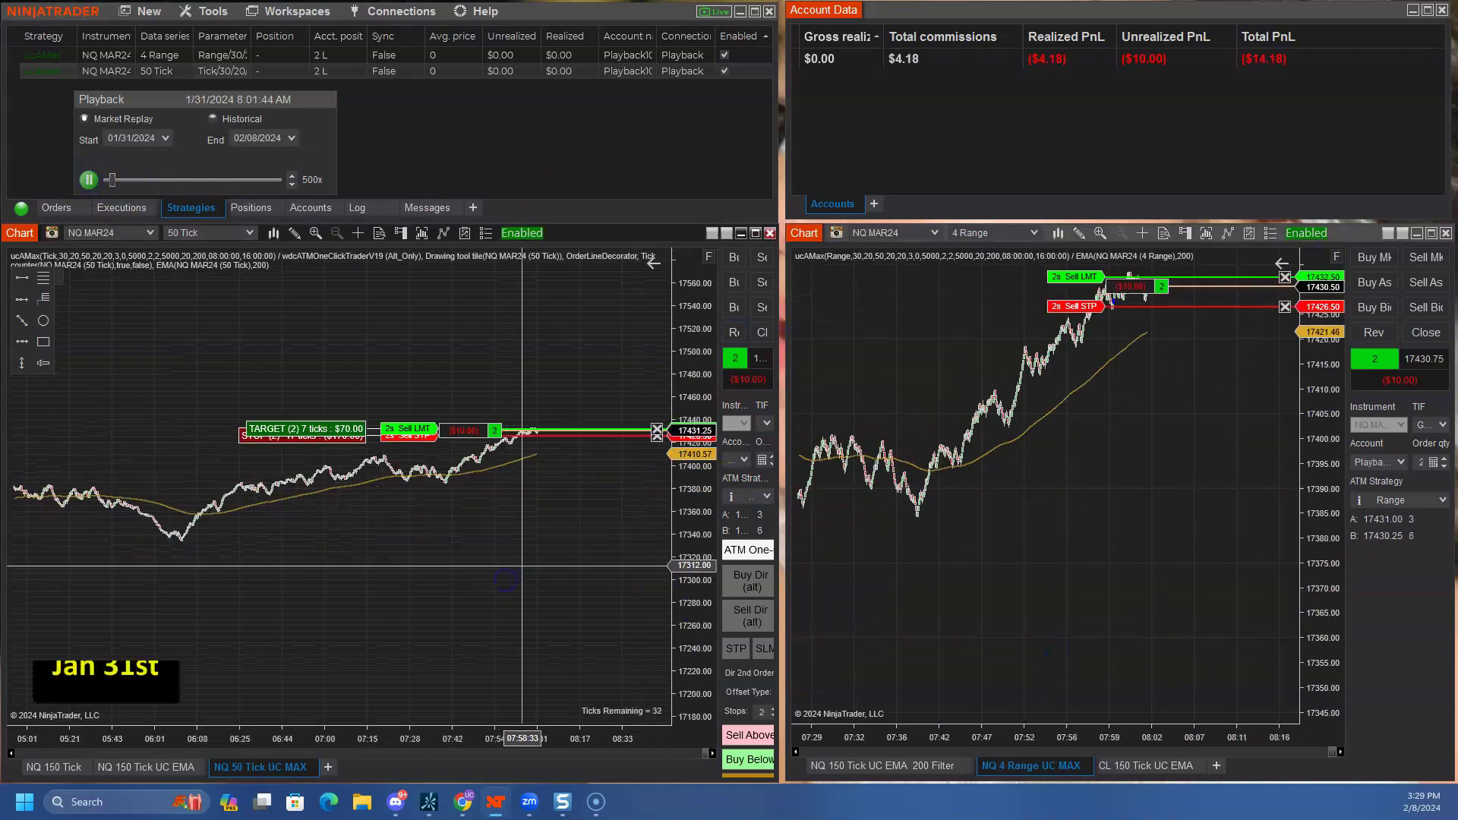
Pause the January 31 replay at about 8:33 AM and bring the 4 Range chart's latest bars into view.
{"action": "left_click", "coordinate": [90, 180]}
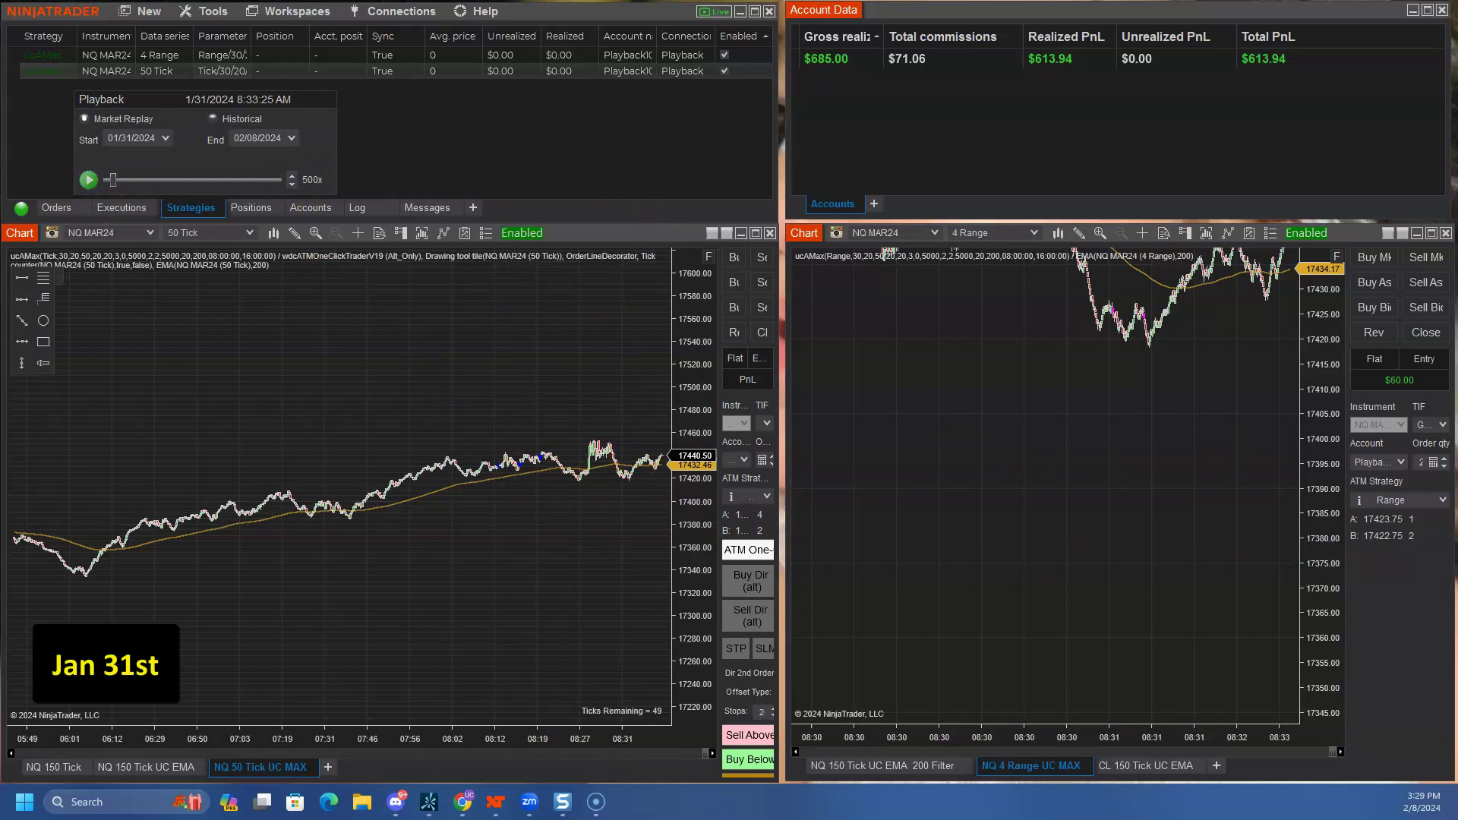
{"action": "left_click", "coordinate": [88, 180]}
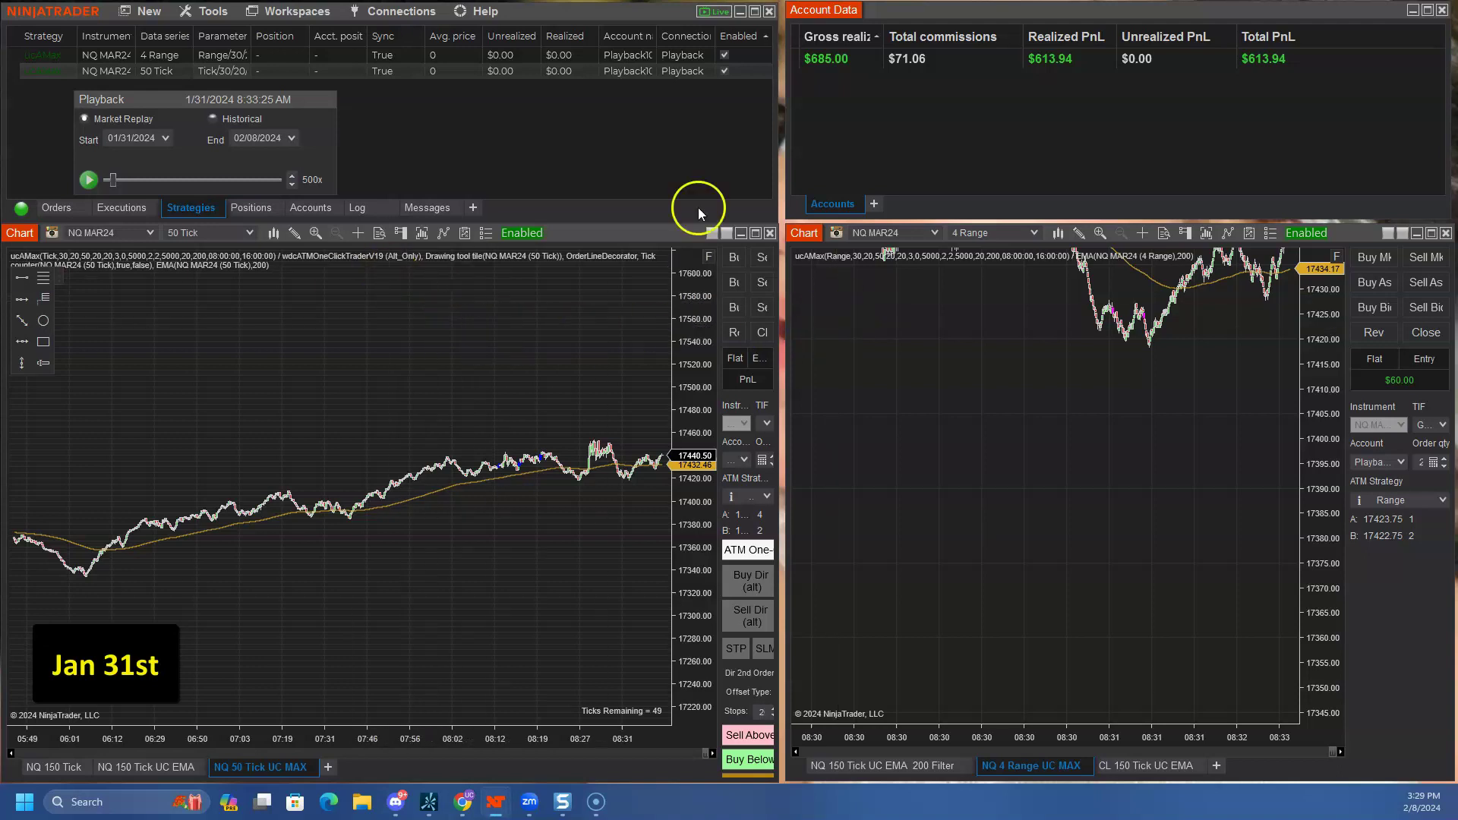
{"action": "left_click_drag", "start_coordinate": [1022, 328], "coordinate": [1029, 583]}
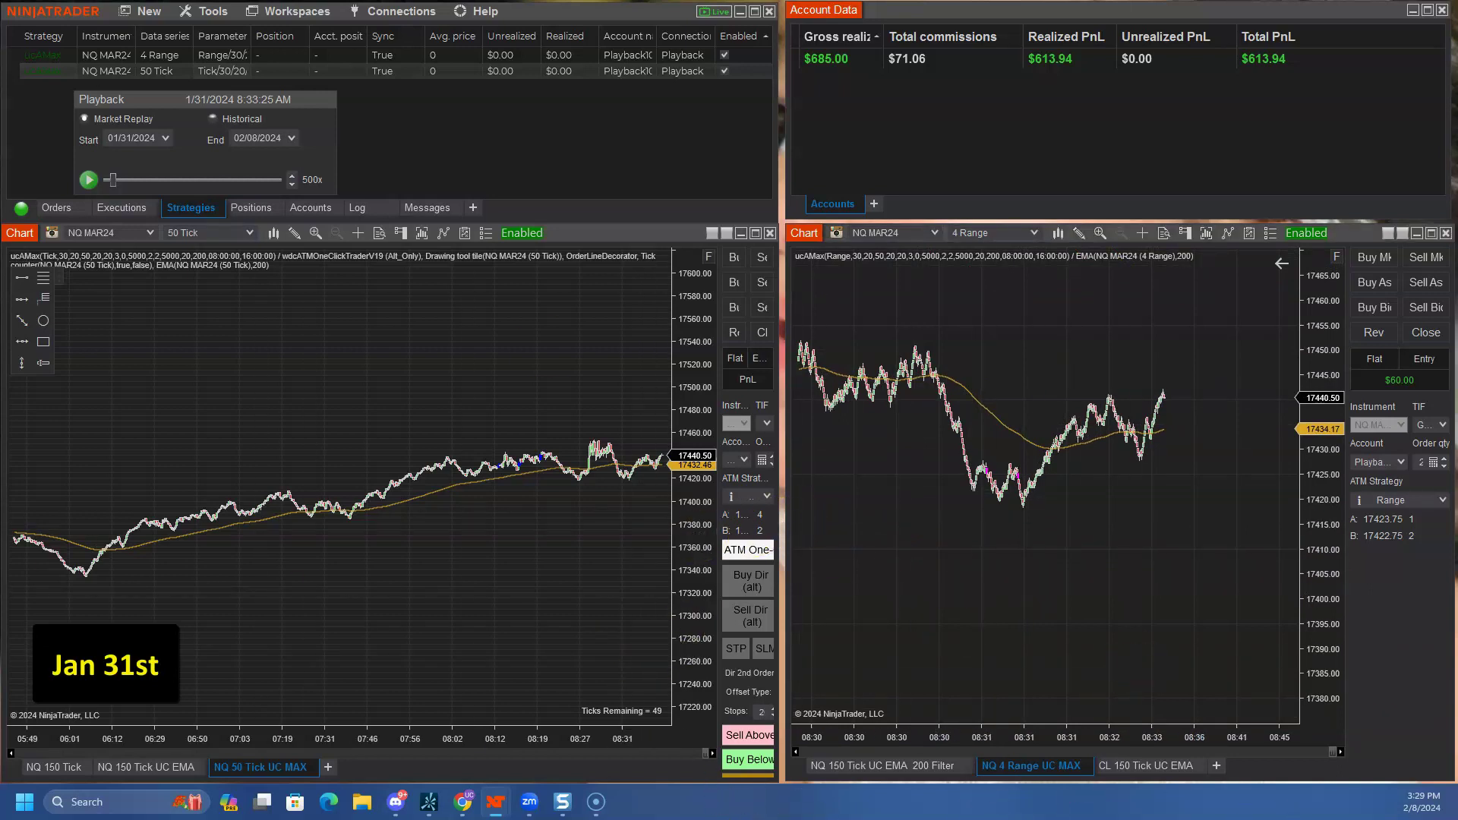
Switch to Google Sheets and log the January 31 results in row 21: Closed 613, Max DD 0 and High 613.
{"action": "mouse_move", "coordinate": [561, 803]}
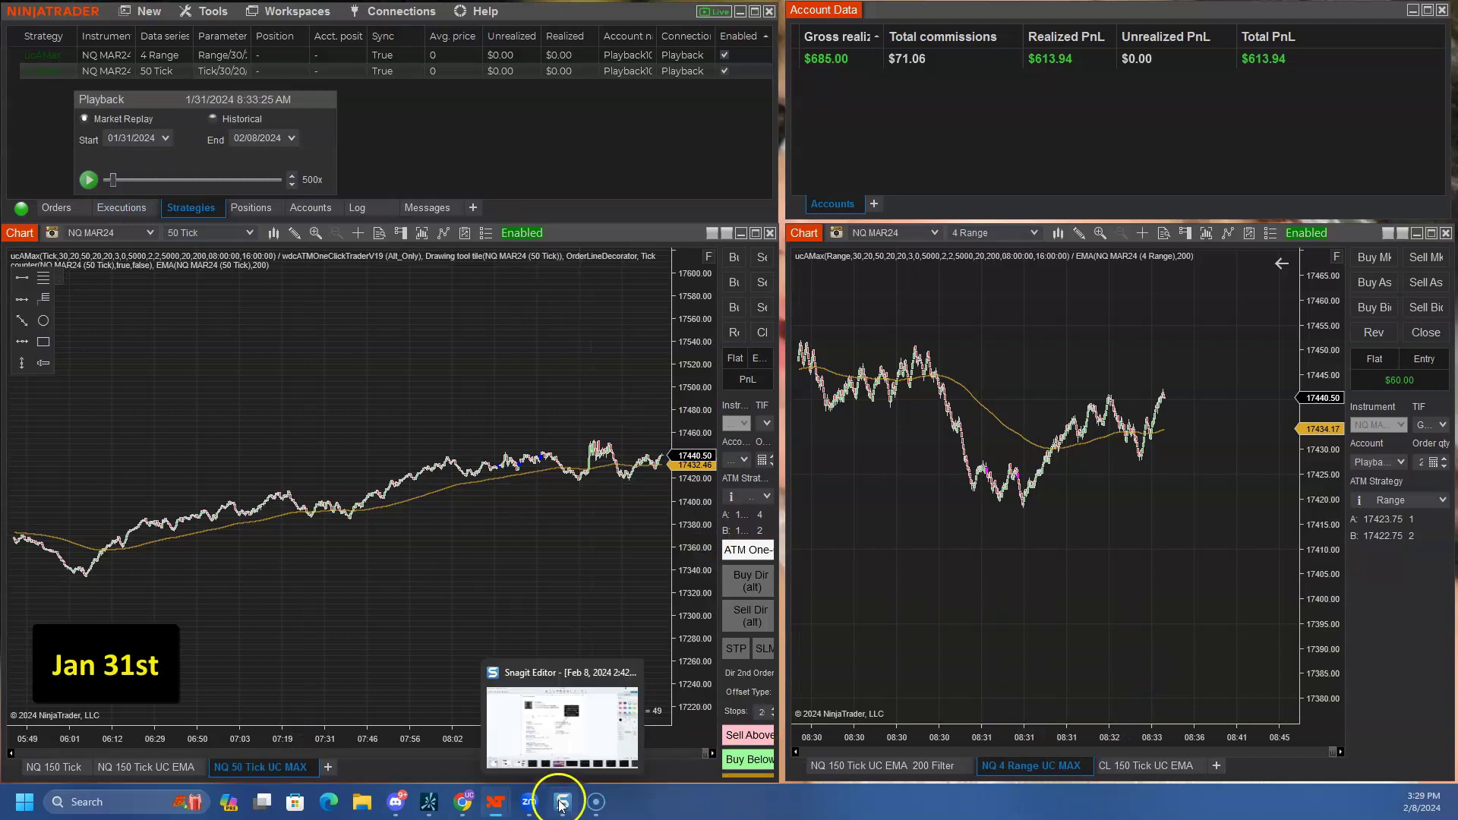
{"action": "left_click", "coordinate": [463, 801]}
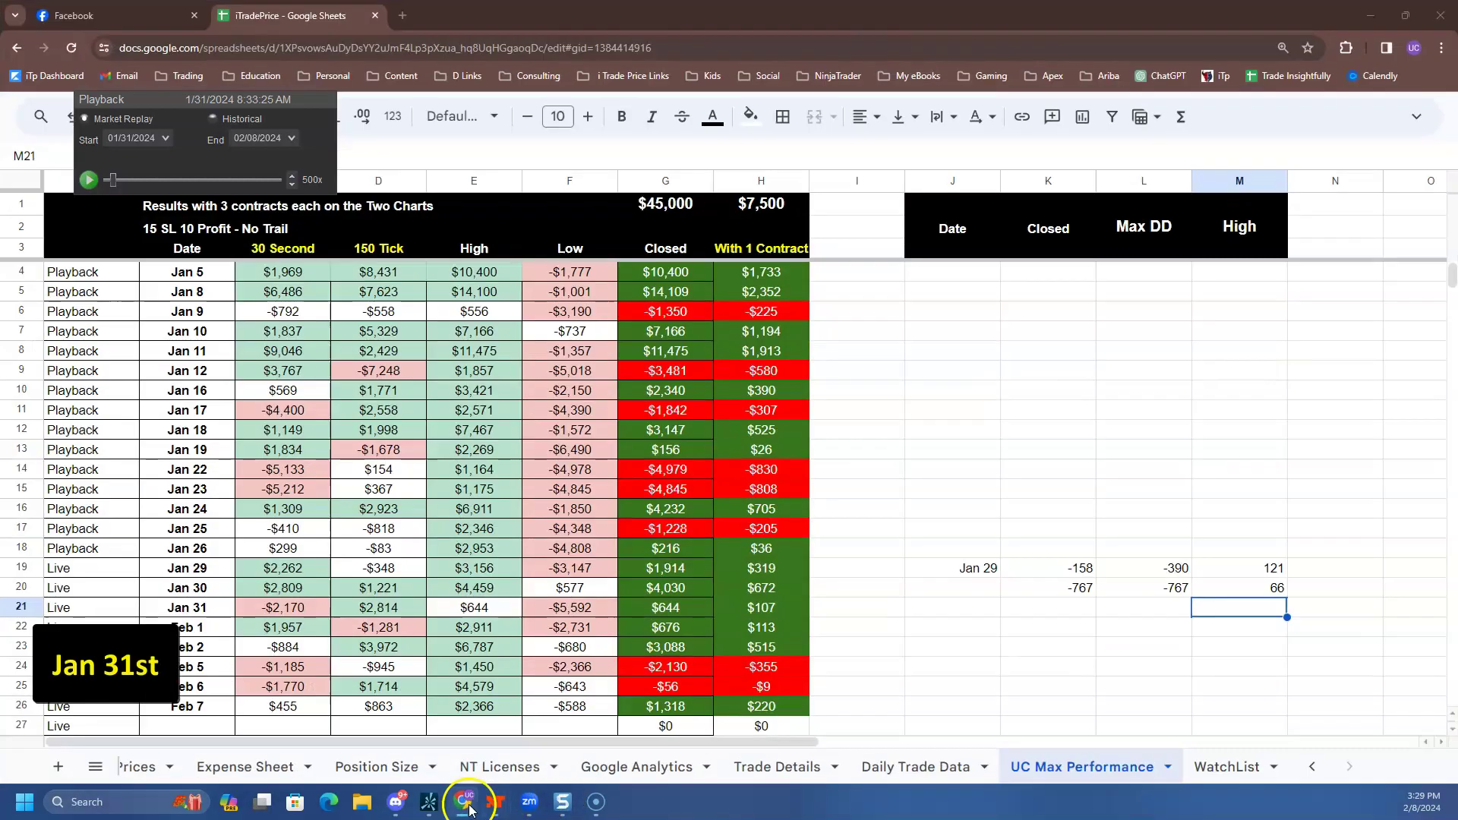
{"action": "left_click", "coordinate": [1064, 615]}
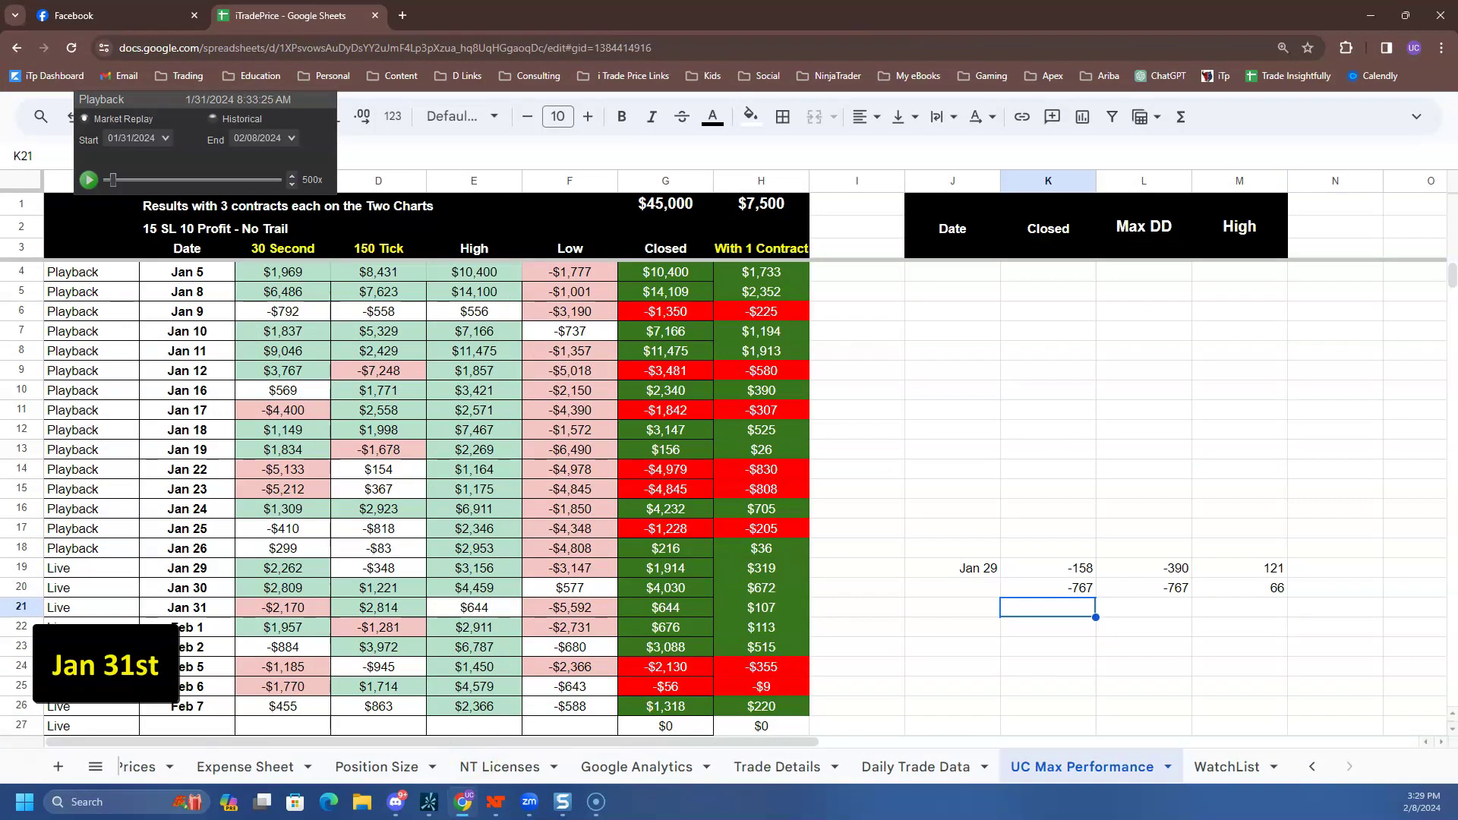
{"action": "type", "text": "+"}
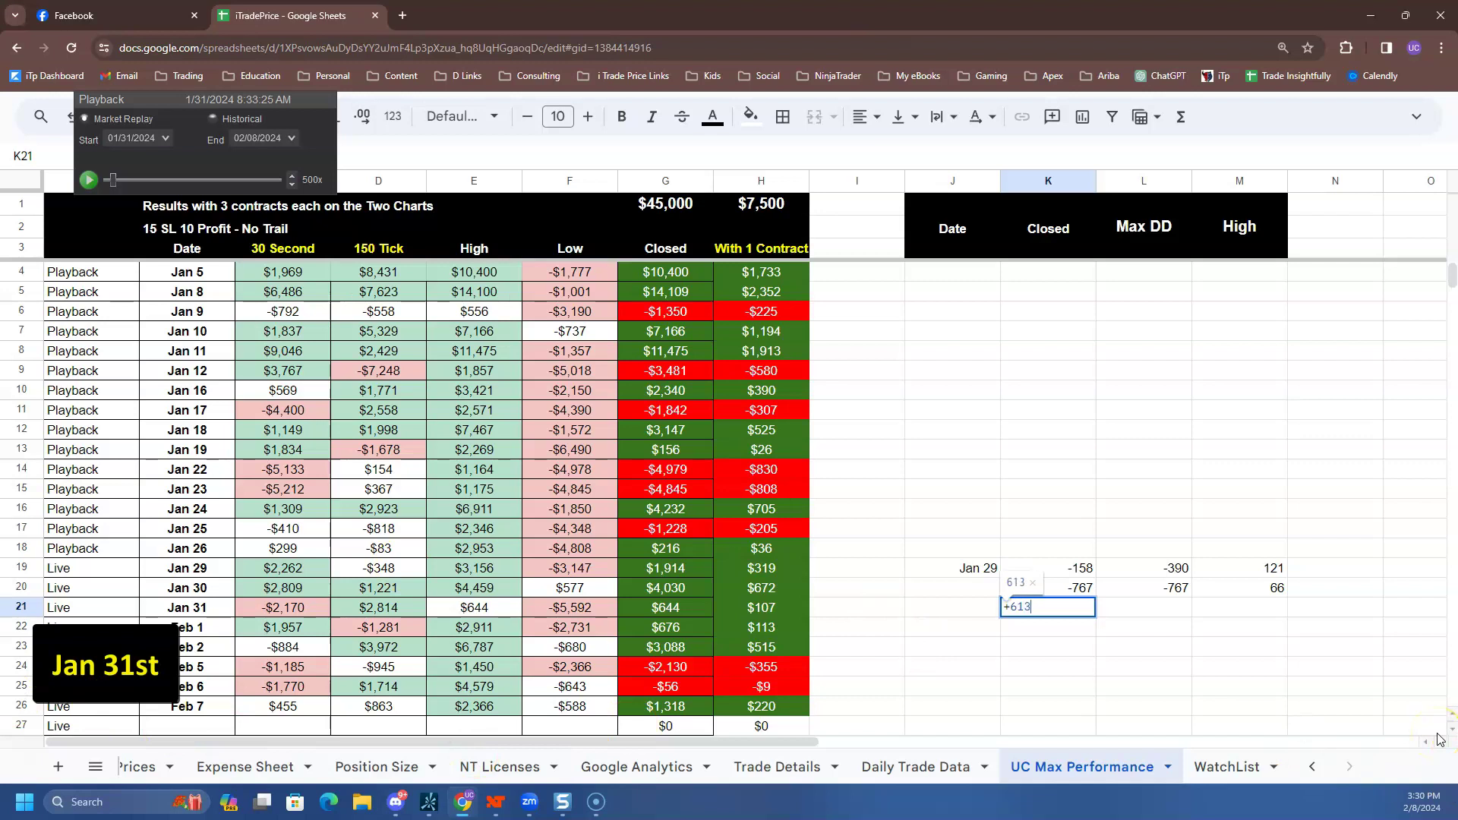
{"action": "type", "text": "613"}
{"action": "key", "text": "Tab"}
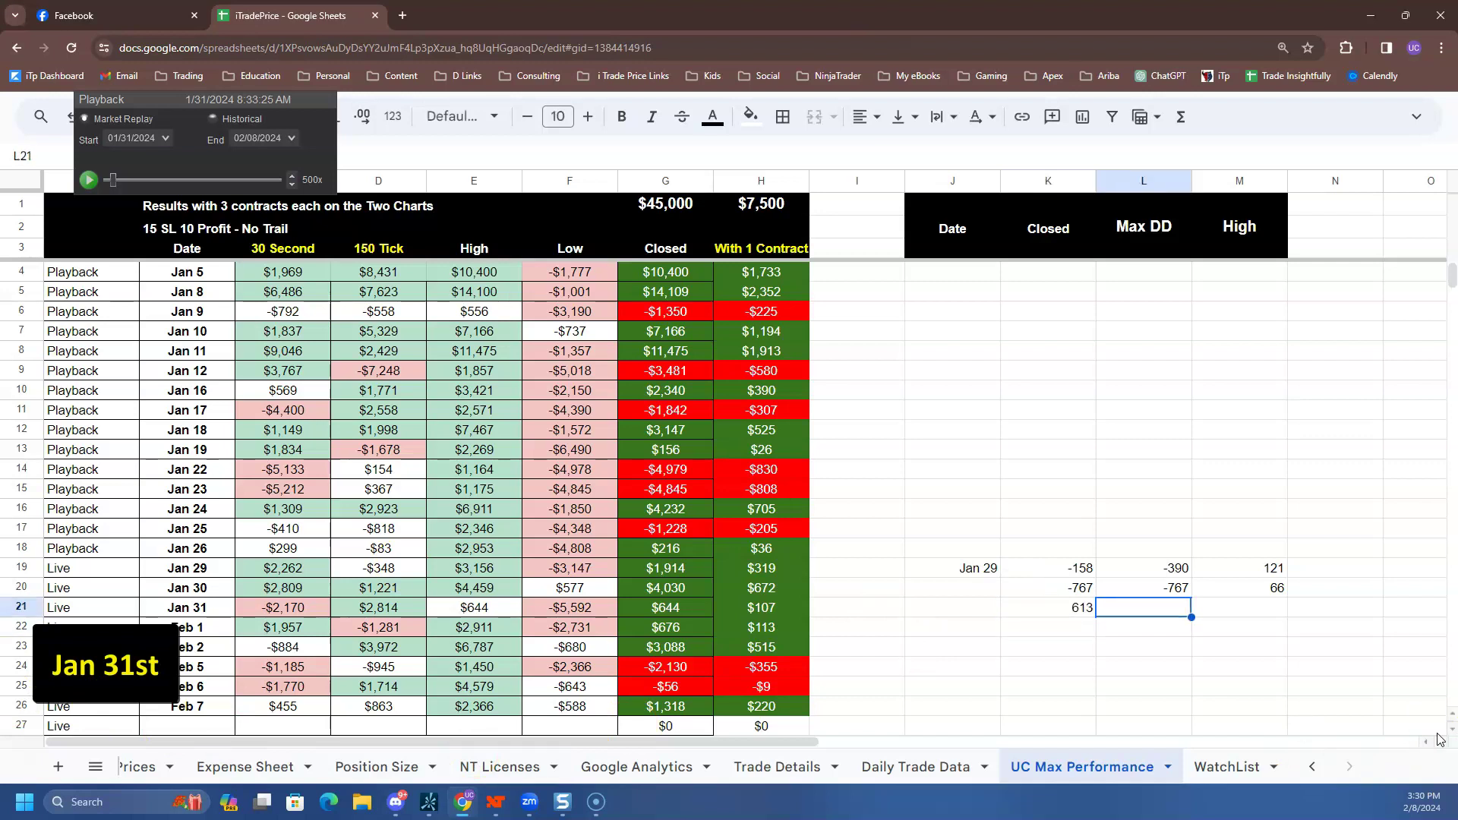
{"action": "key", "text": "Return"}
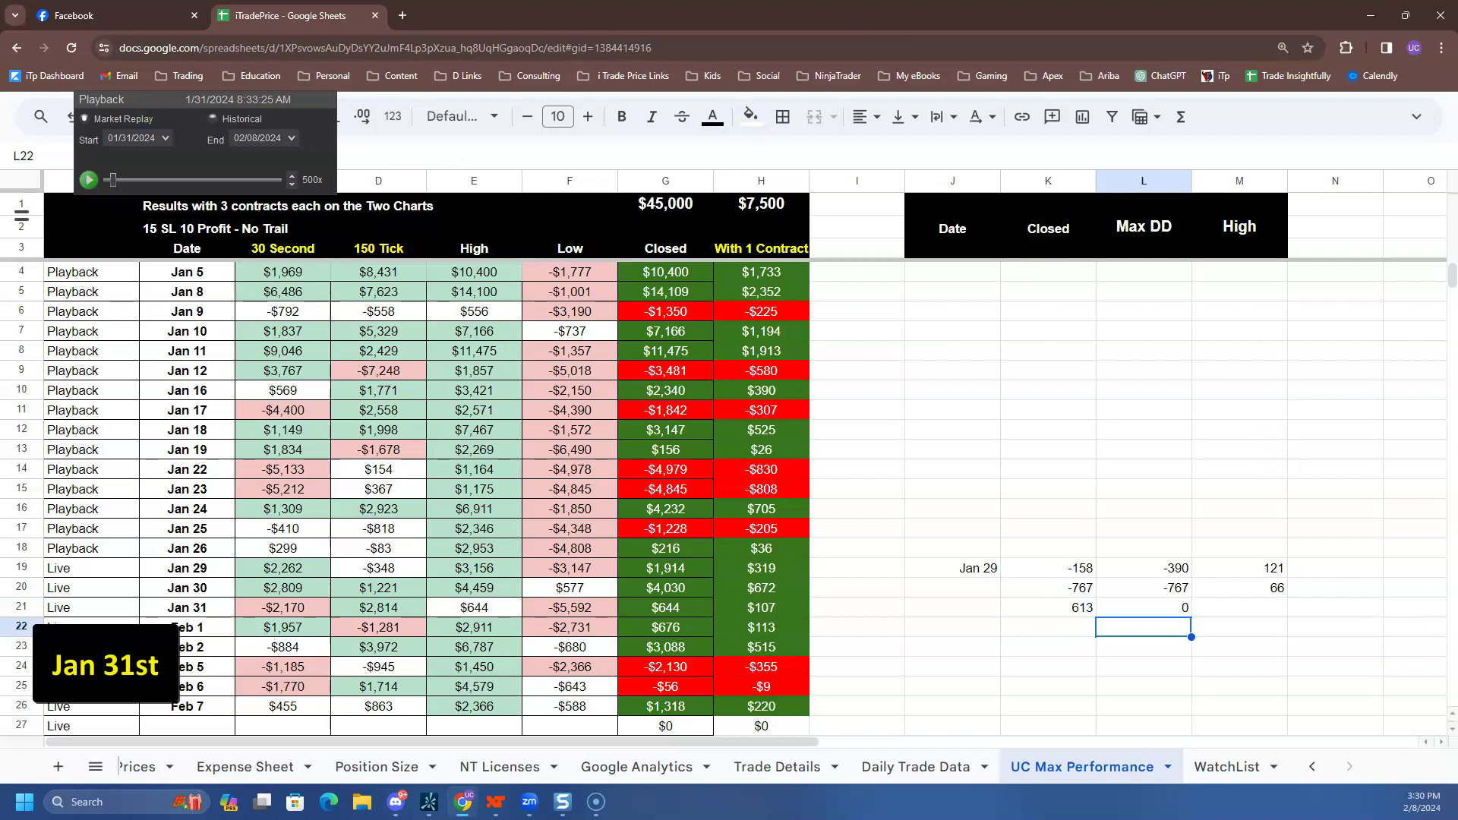
{"action": "left_click", "coordinate": [1220, 611]}
{"action": "type", "text": "613"}
{"action": "key", "text": "Return"}
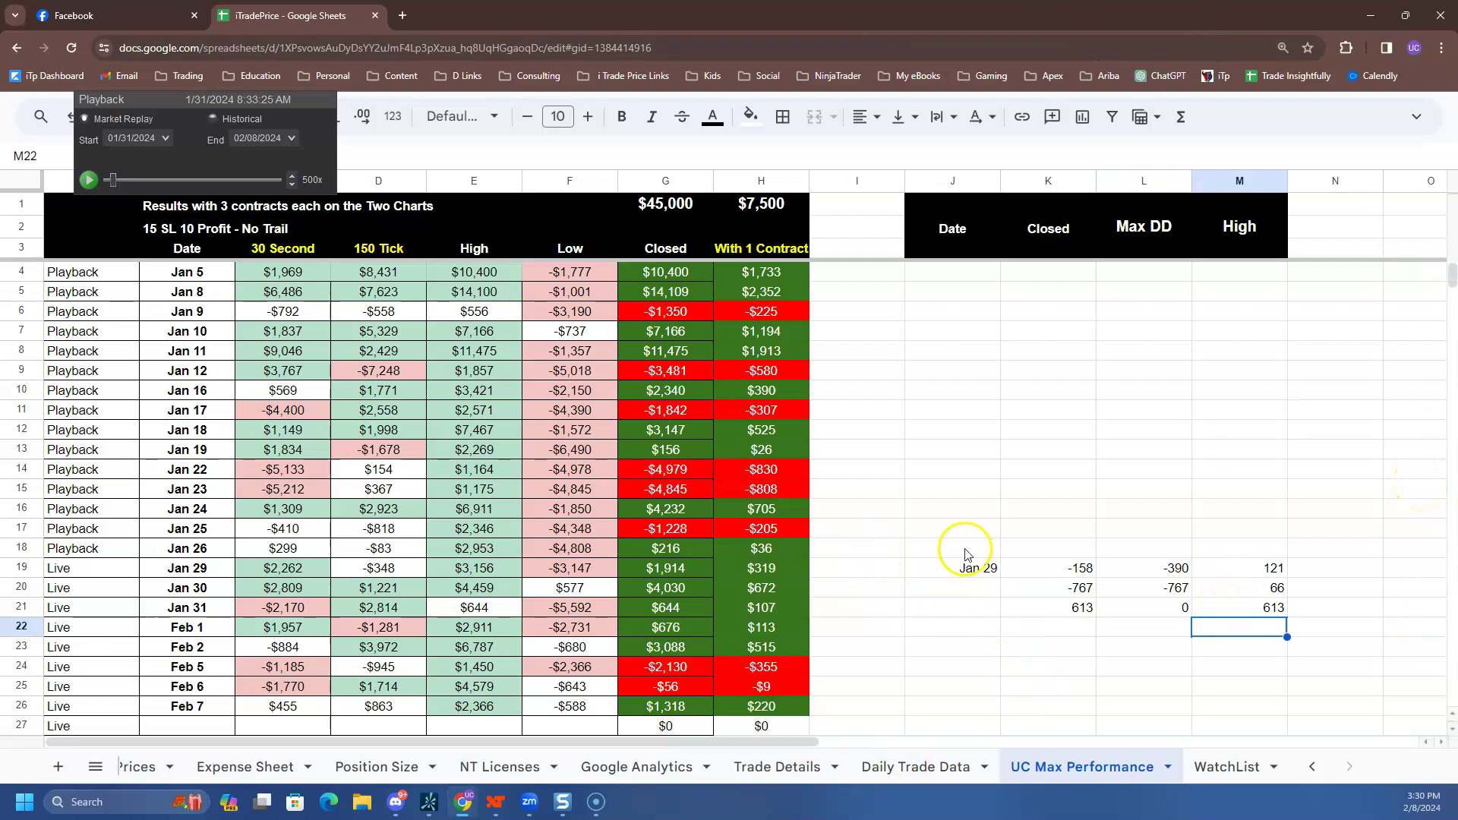
Extend the Jan 29 date down the Date column to fill in Jan 30 and Jan 31.
{"action": "left_click", "coordinate": [987, 571]}
{"action": "left_click_drag", "start_coordinate": [1001, 577], "coordinate": [990, 613]}
{"action": "left_click", "coordinate": [1054, 471]}
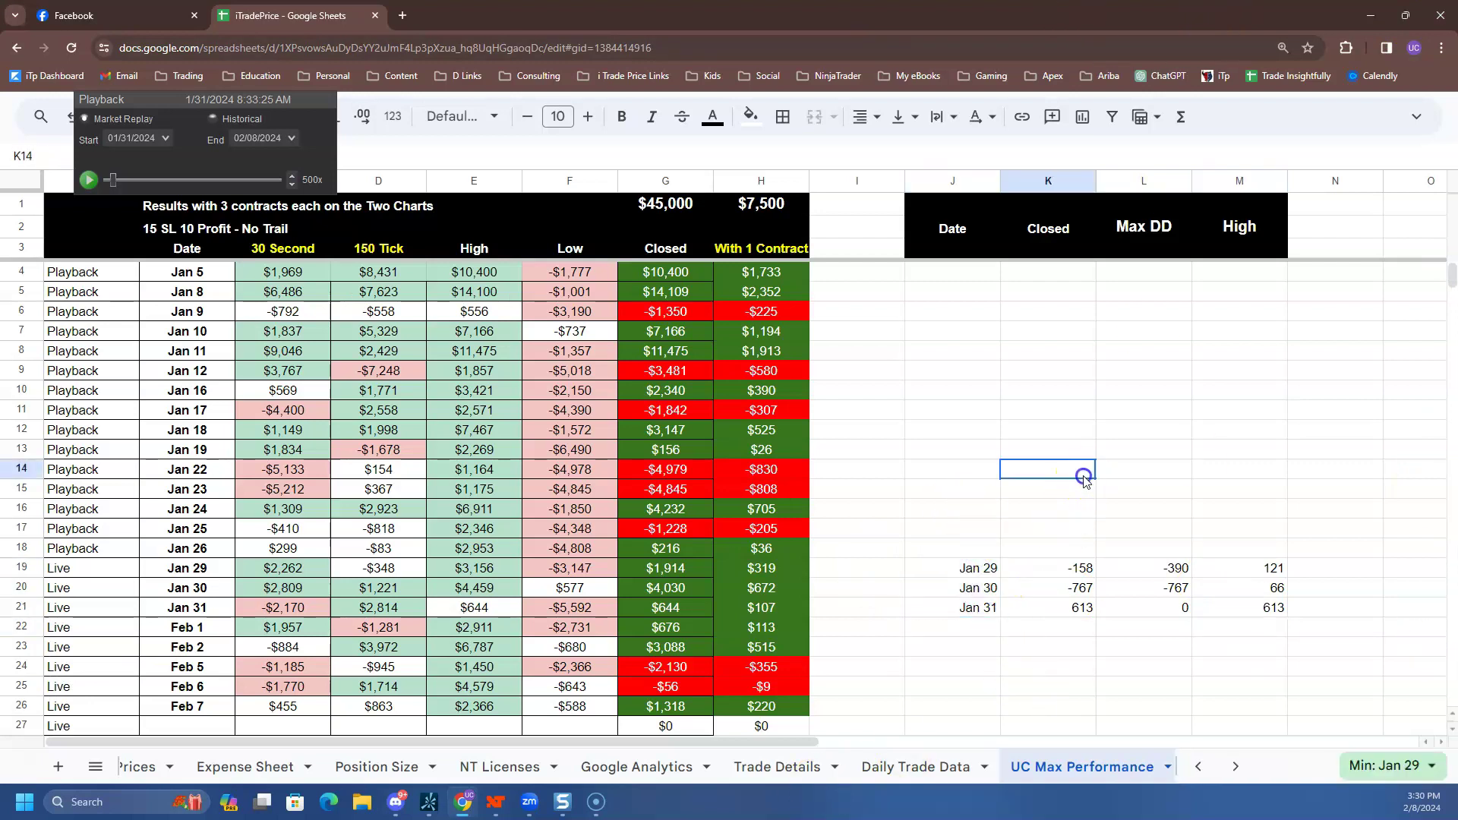
Return to NinjaTrader, set the replay start date to 02/01/2024 and position the replay at about 7:36 AM.
{"action": "left_click", "coordinate": [1371, 16]}
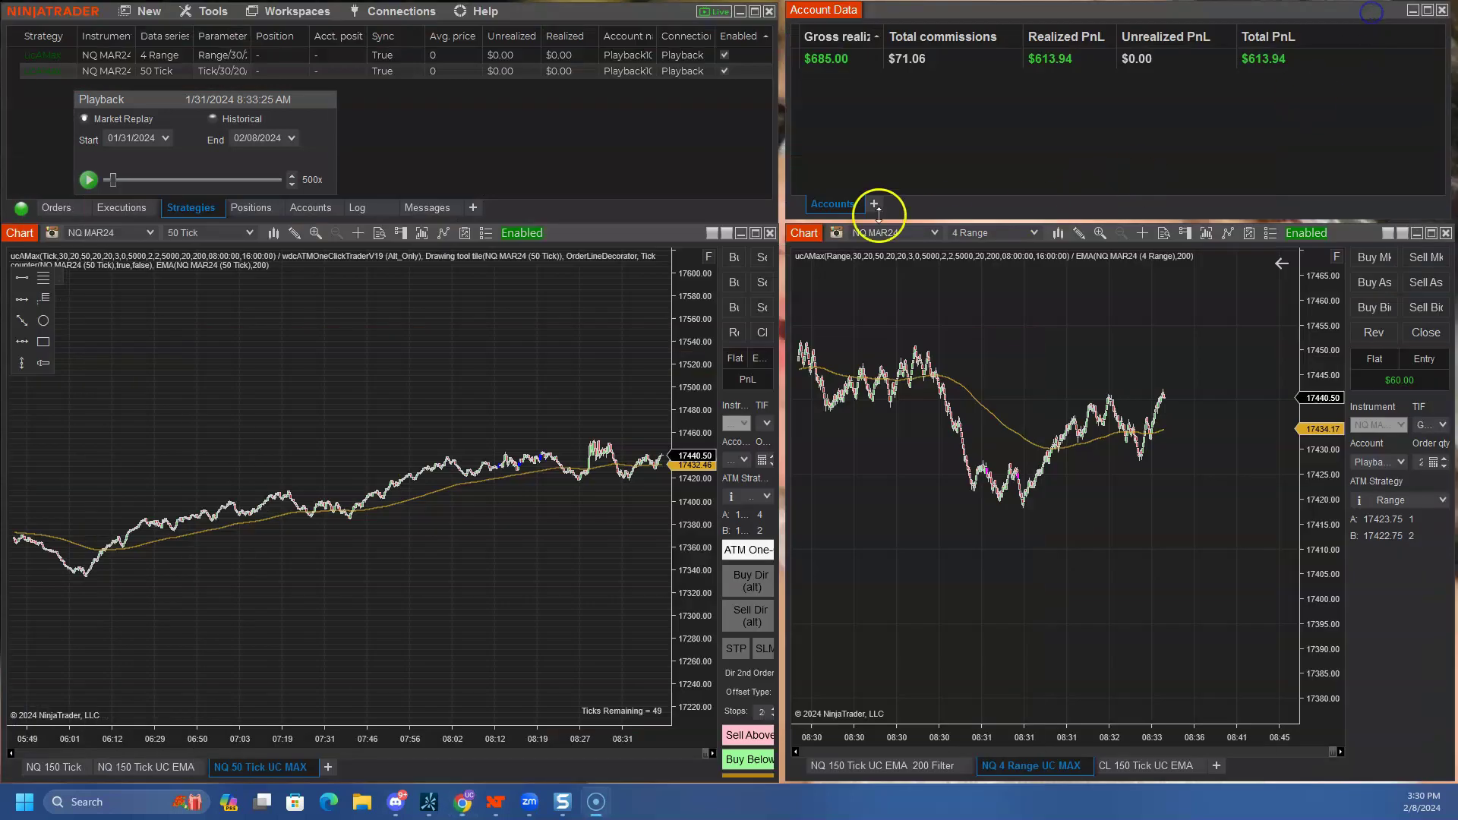
{"action": "left_click", "coordinate": [165, 133]}
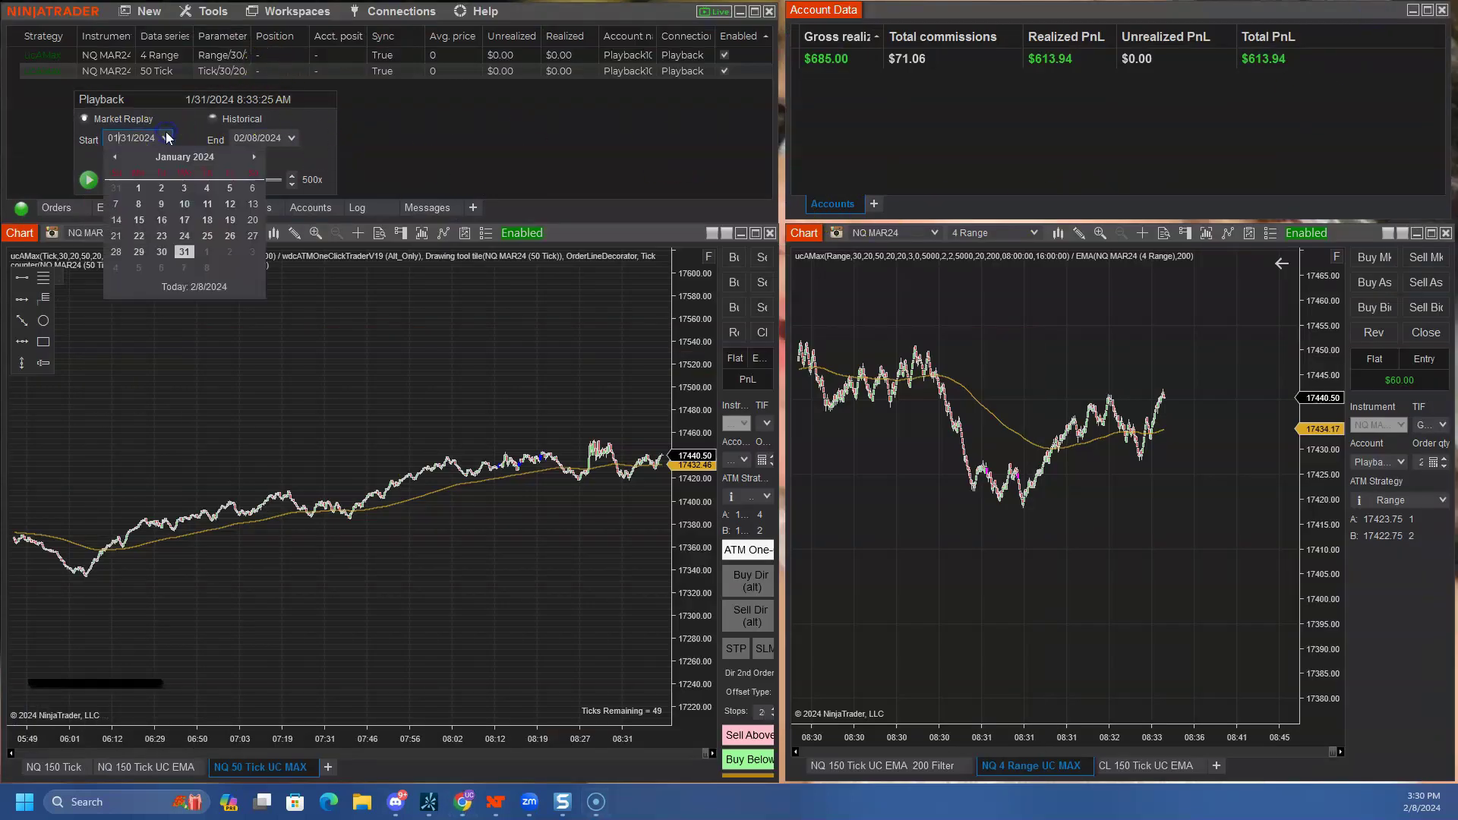
{"action": "left_click", "coordinate": [208, 252]}
{"action": "left_click", "coordinate": [92, 180]}
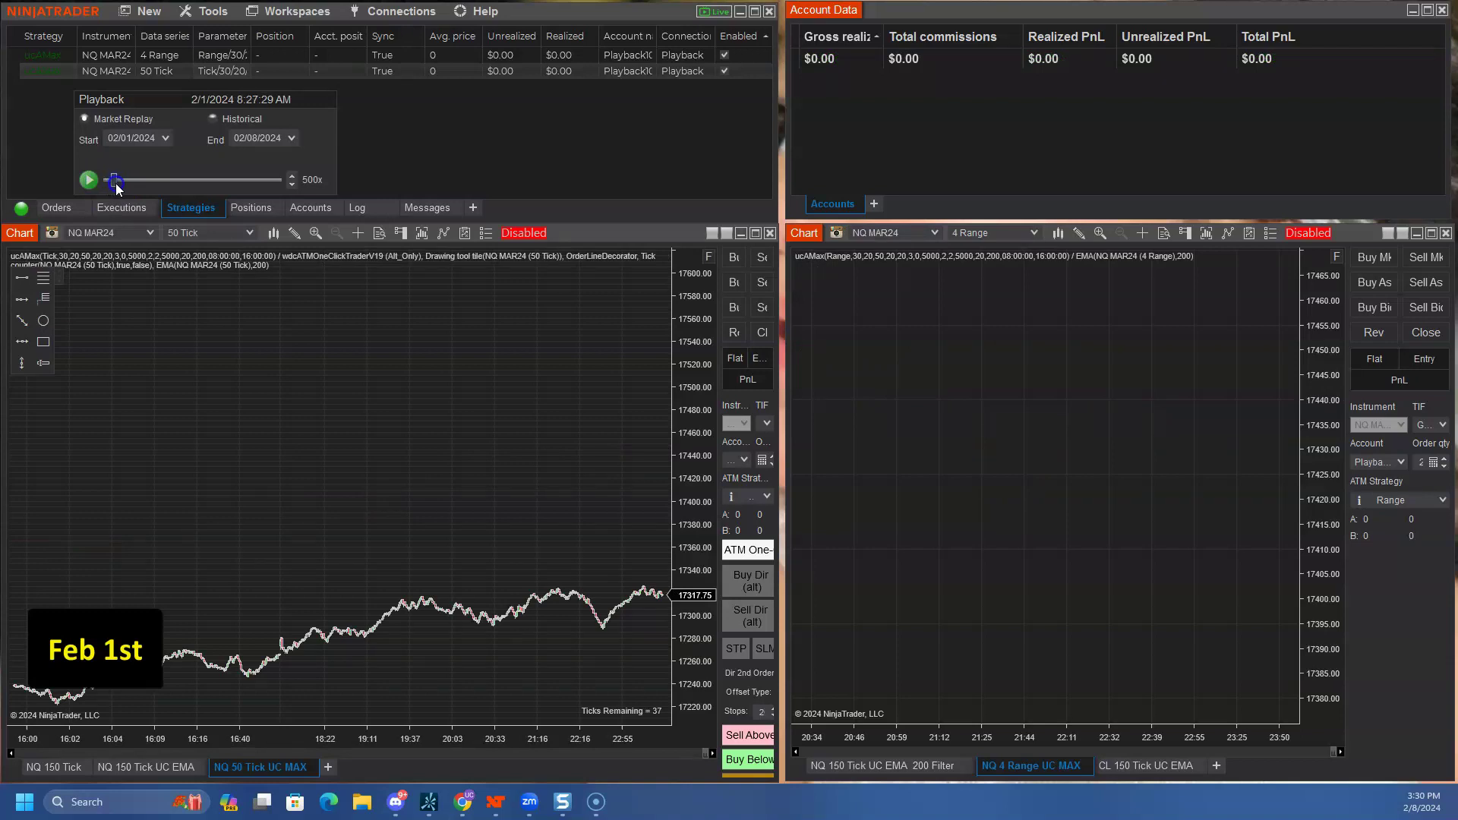
{"action": "left_click_drag", "start_coordinate": [116, 183], "coordinate": [113, 184]}
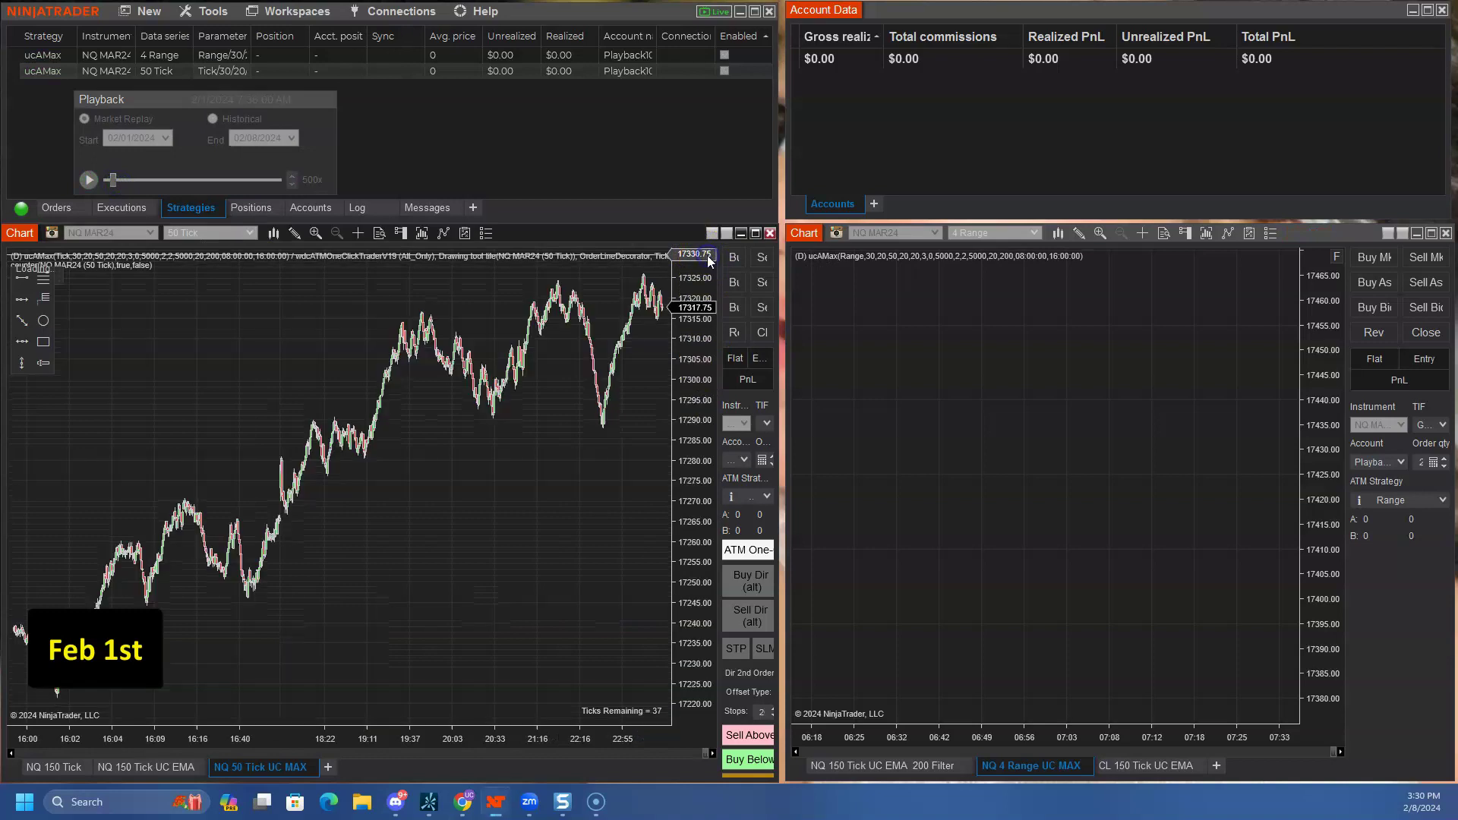
Reload the 50 Tick strategy, get both chart strategies enabled and start the February 1 playback at 500x.
{"action": "left_click", "coordinate": [526, 233]}
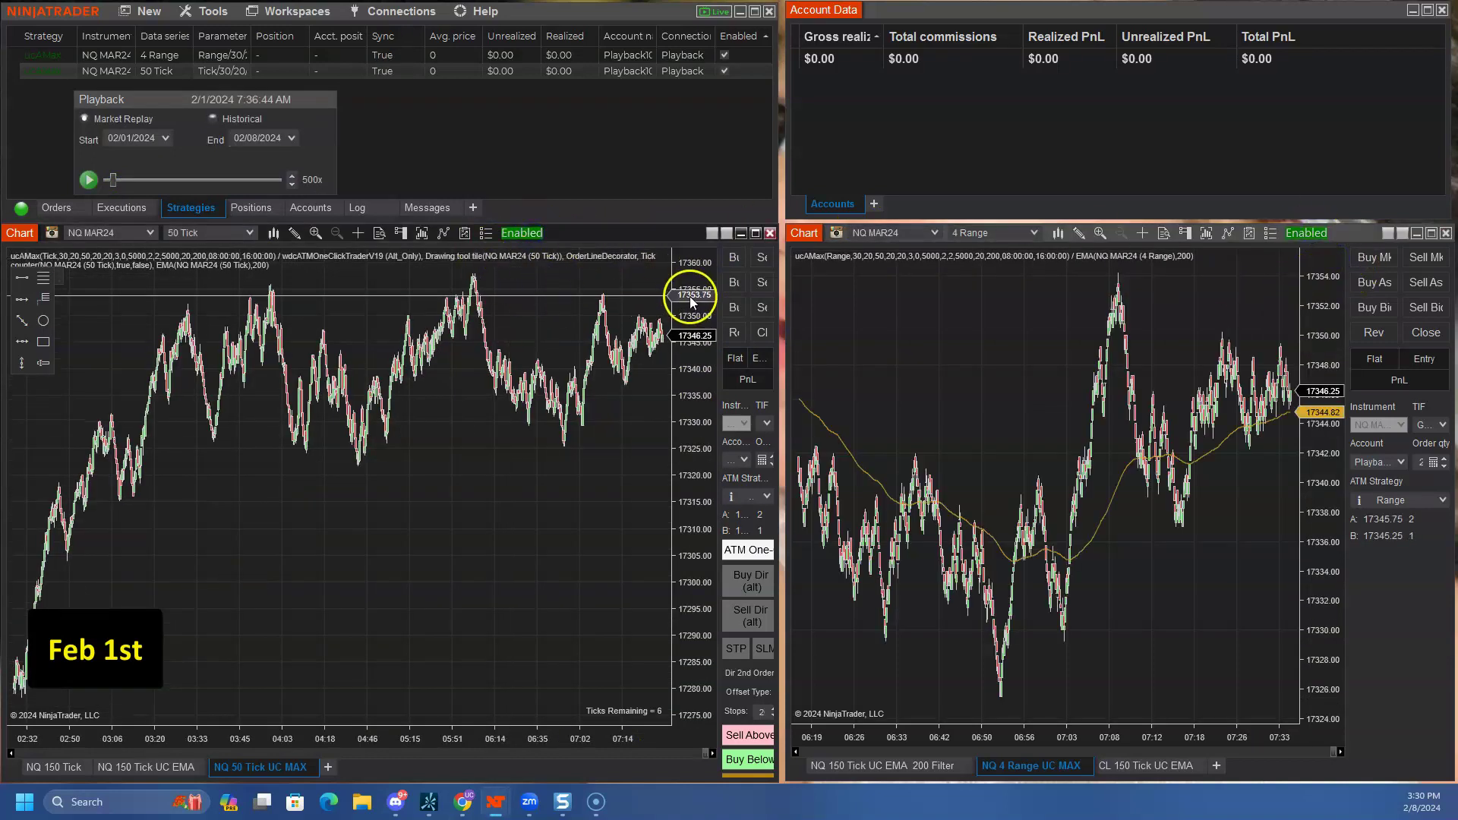
{"action": "left_click_drag", "start_coordinate": [691, 300], "coordinate": [531, 273]}
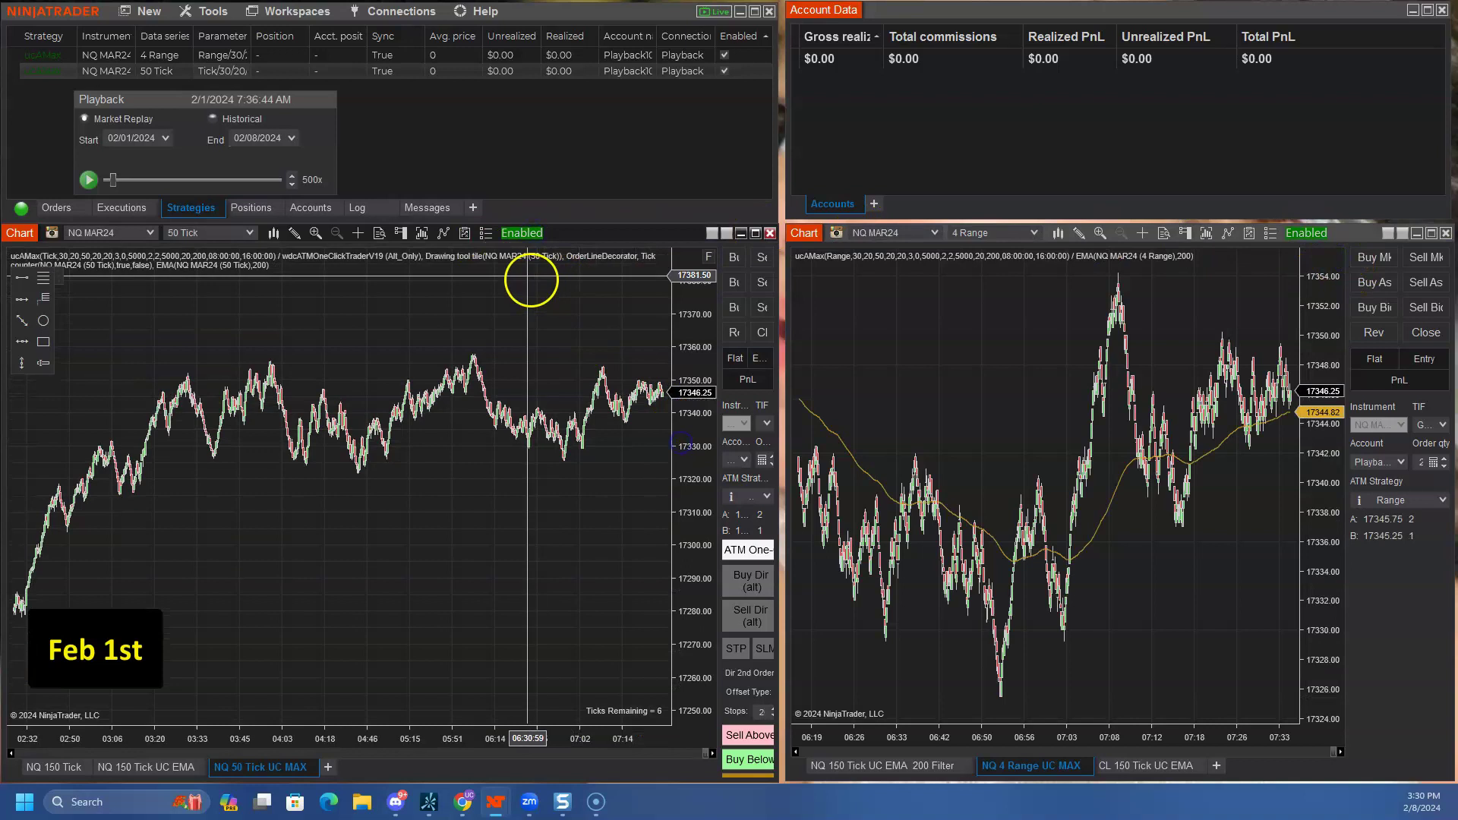
{"action": "left_click", "coordinate": [724, 72]}
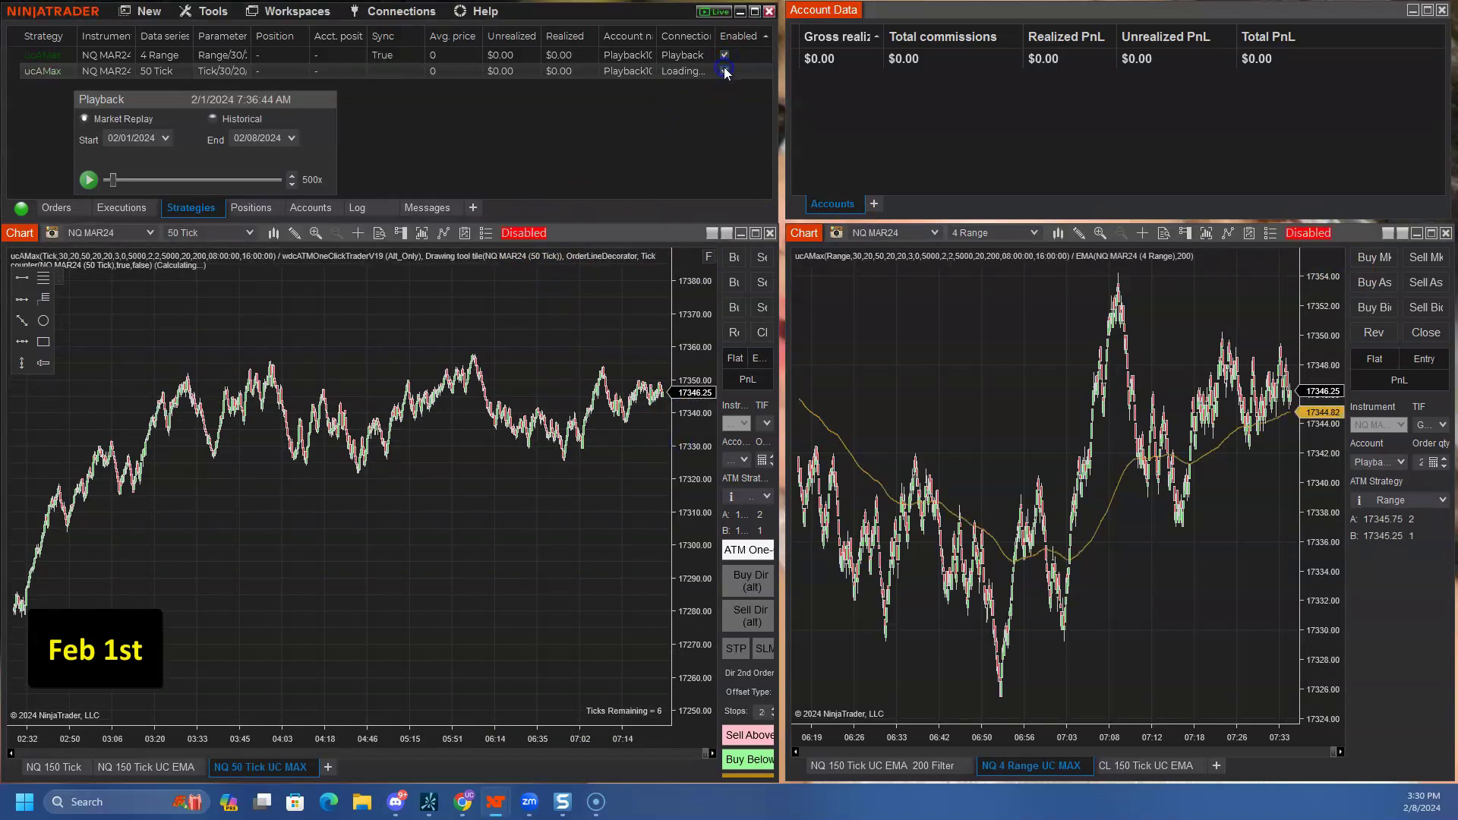
{"action": "left_click", "coordinate": [1310, 234]}
{"action": "left_click", "coordinate": [88, 180]}
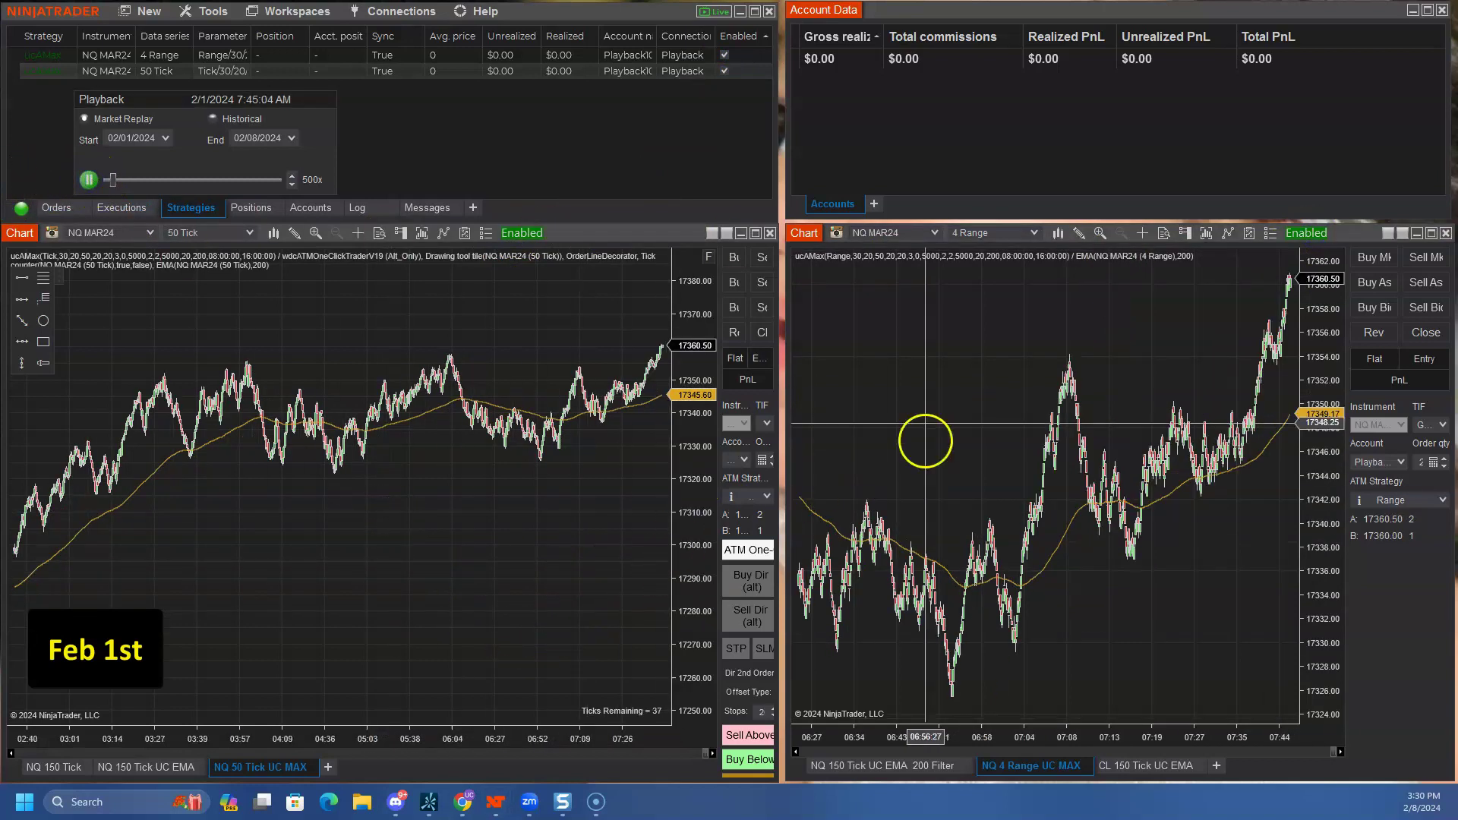
Run the February 1 replay at 500x until about 10:14 AM and pause it.
{"action": "left_click", "coordinate": [90, 182]}
{"action": "left_click", "coordinate": [90, 182]}
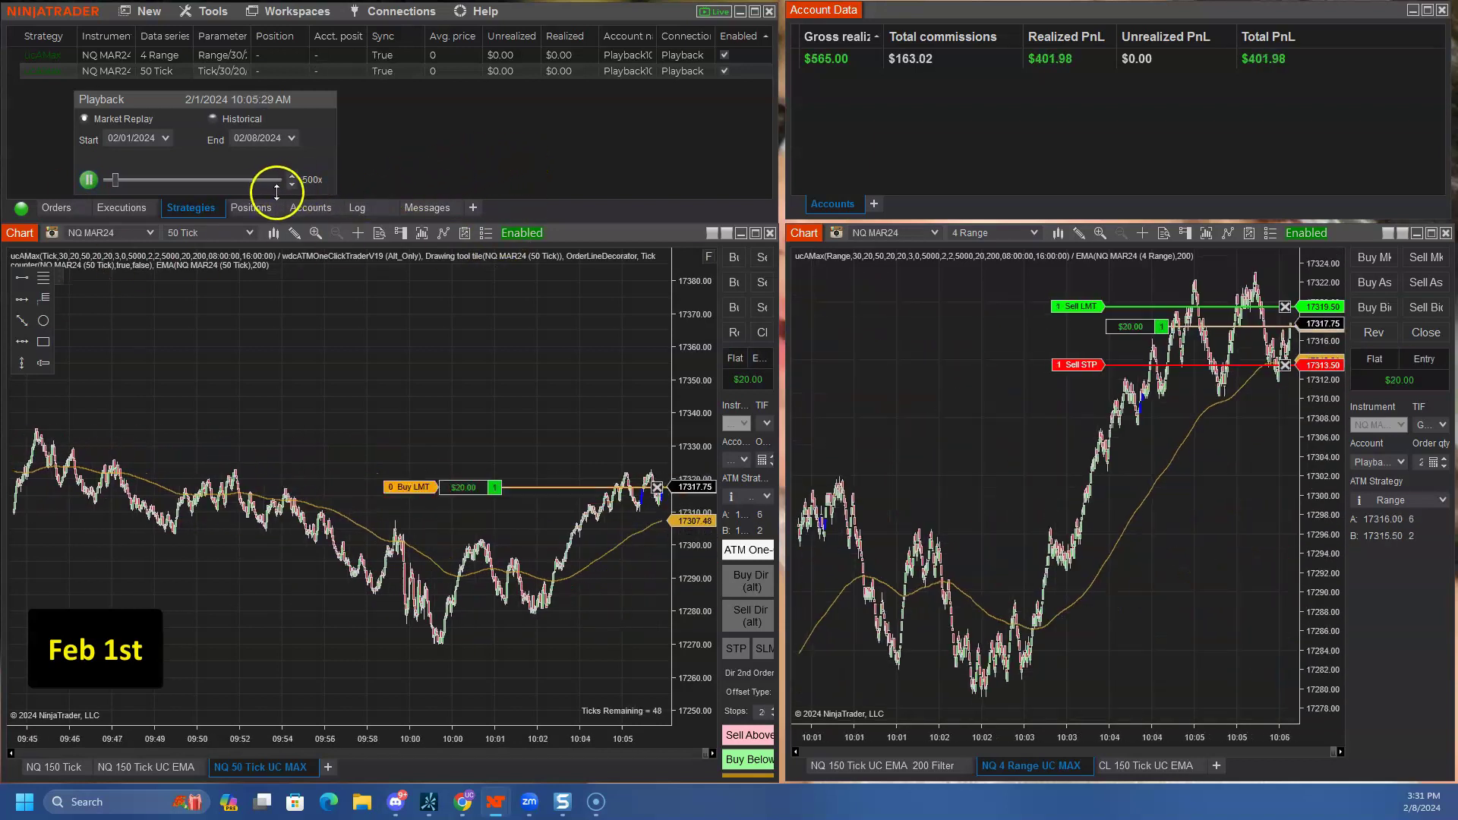
{"action": "left_click", "coordinate": [89, 179]}
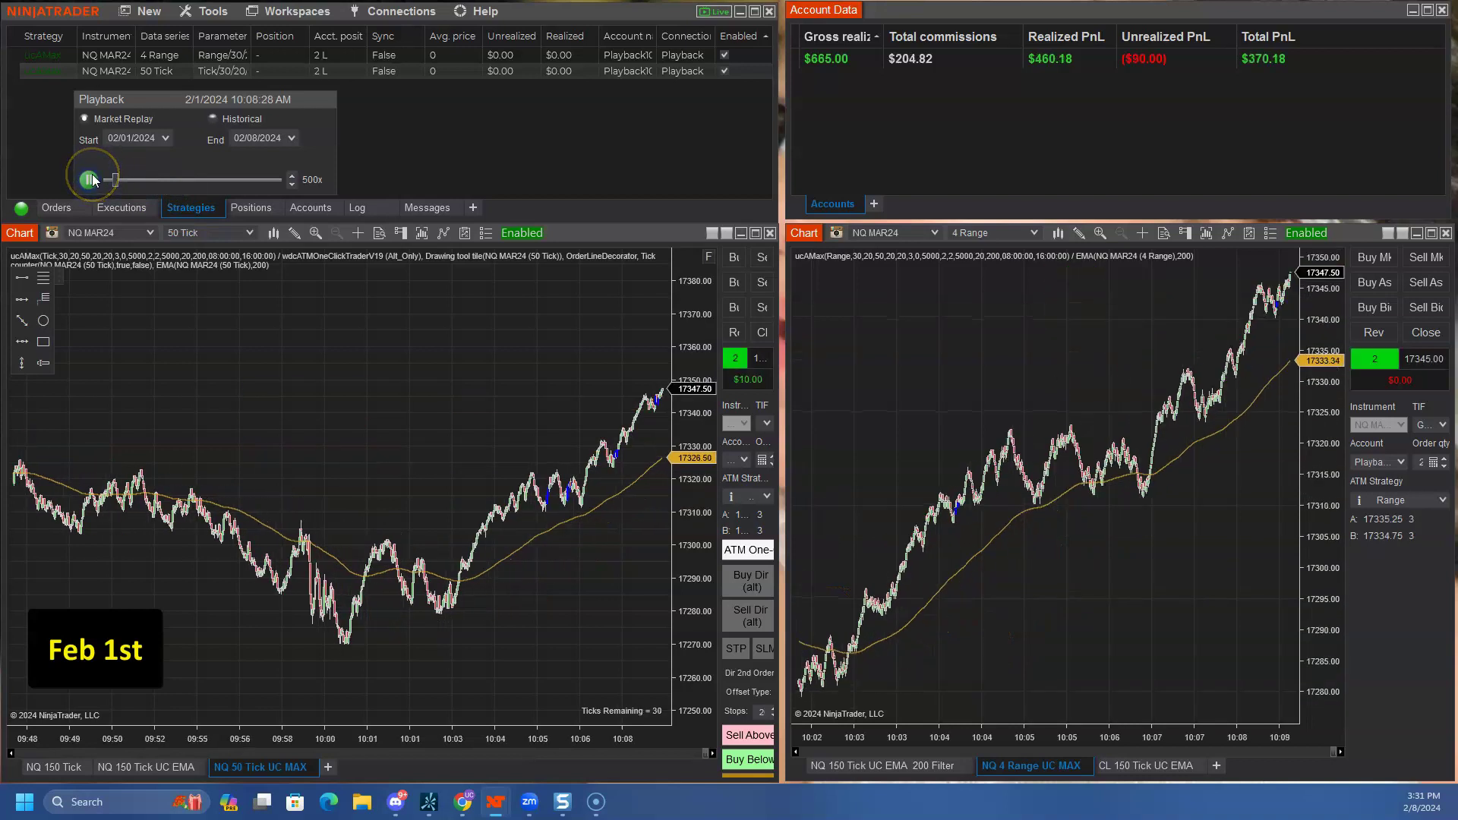
{"action": "left_click", "coordinate": [89, 179]}
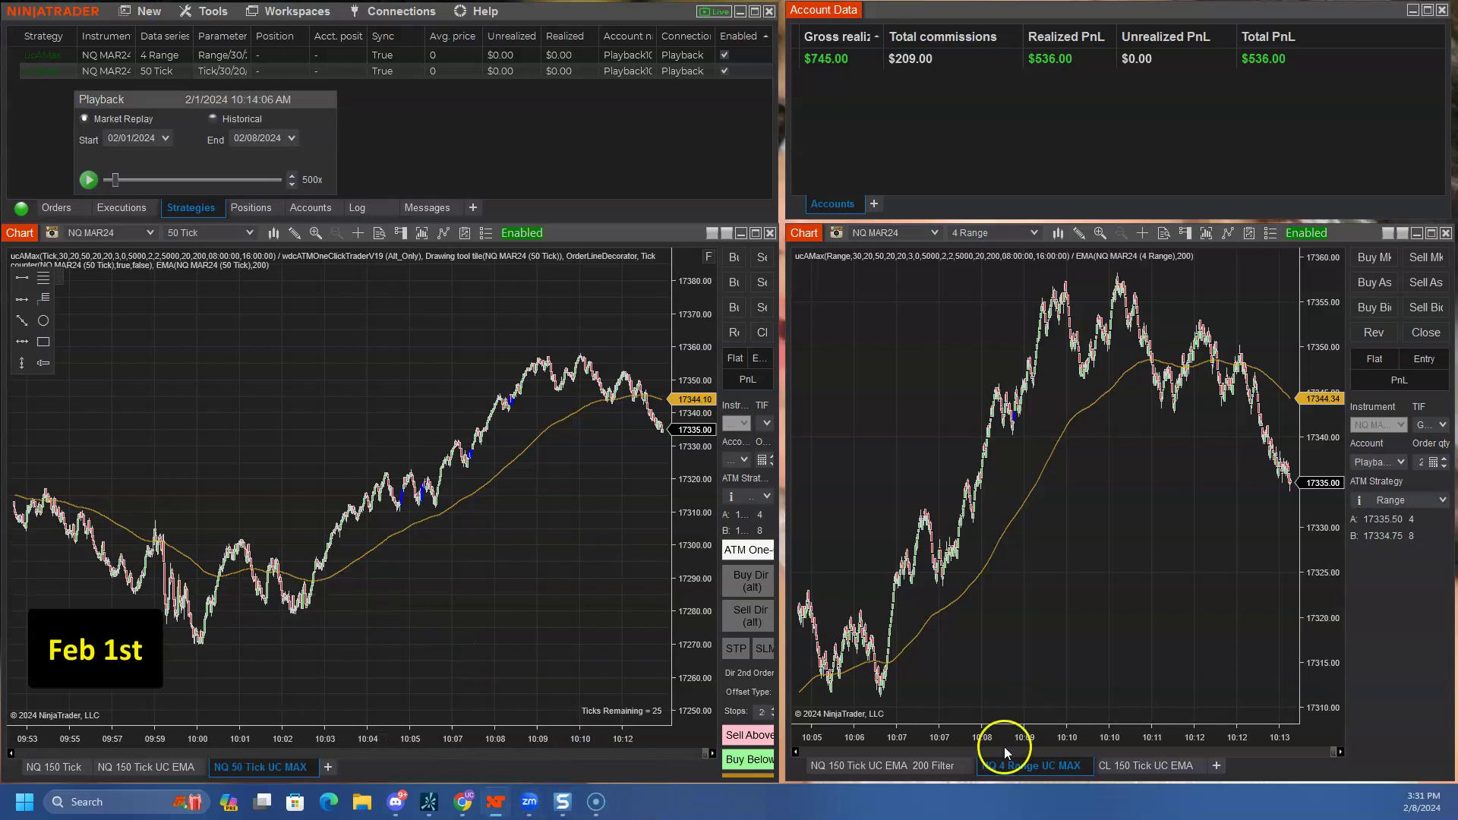
Switch to the Google Sheets results table and add a Feb 1 row with a Closed value of 536.
{"action": "left_click", "coordinate": [458, 804]}
{"action": "left_click", "coordinate": [984, 630]}
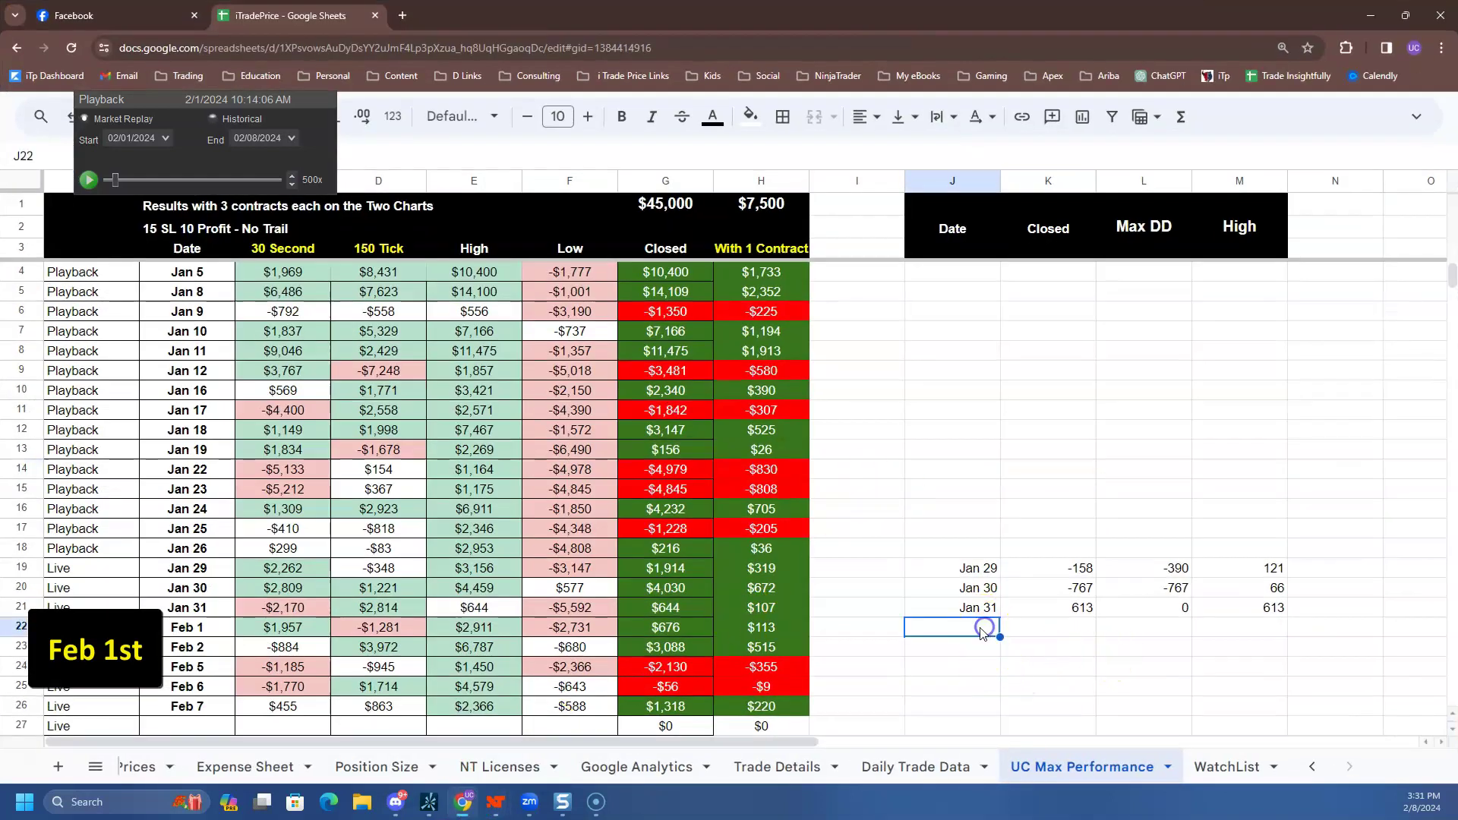
{"action": "type", "text": "Feb 1"}
{"action": "key", "text": "Tab"}
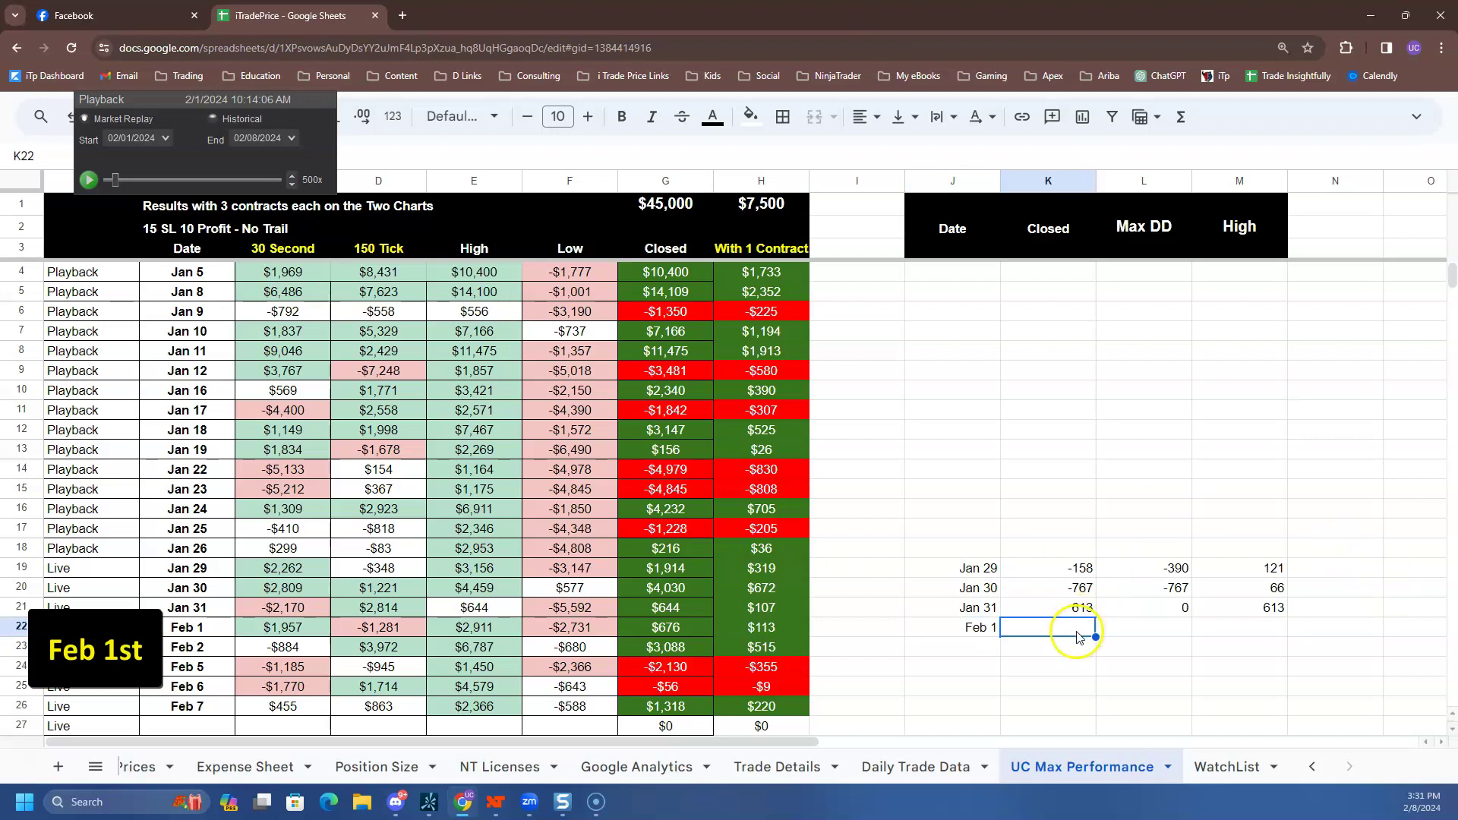
{"action": "type", "text": "536"}
{"action": "key", "text": "Return"}
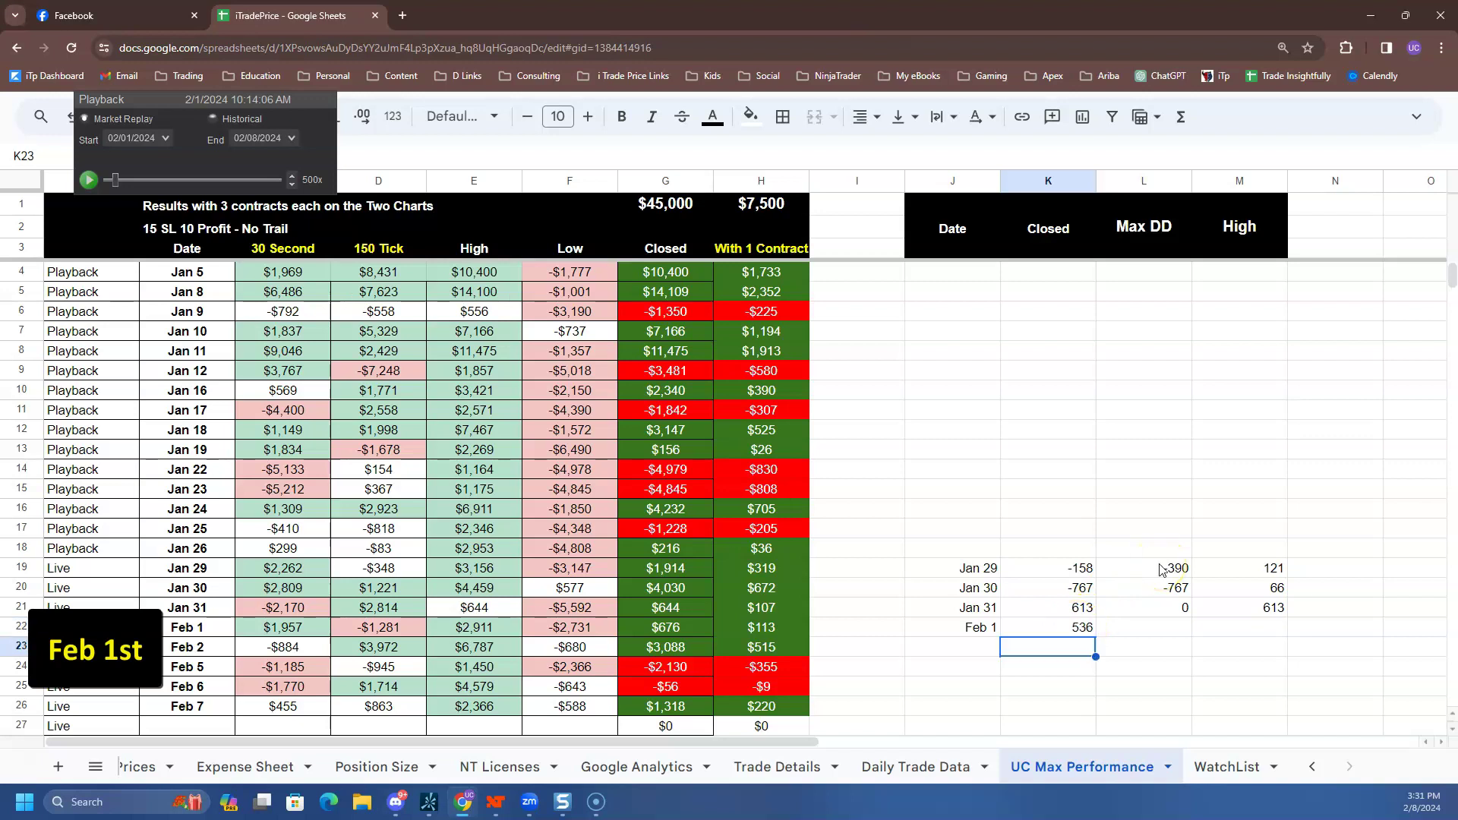
Fill in the Feb 1 row with a Max DD of -156 and a High of 536.
{"action": "key", "text": "Up"}
{"action": "key", "text": "Right"}
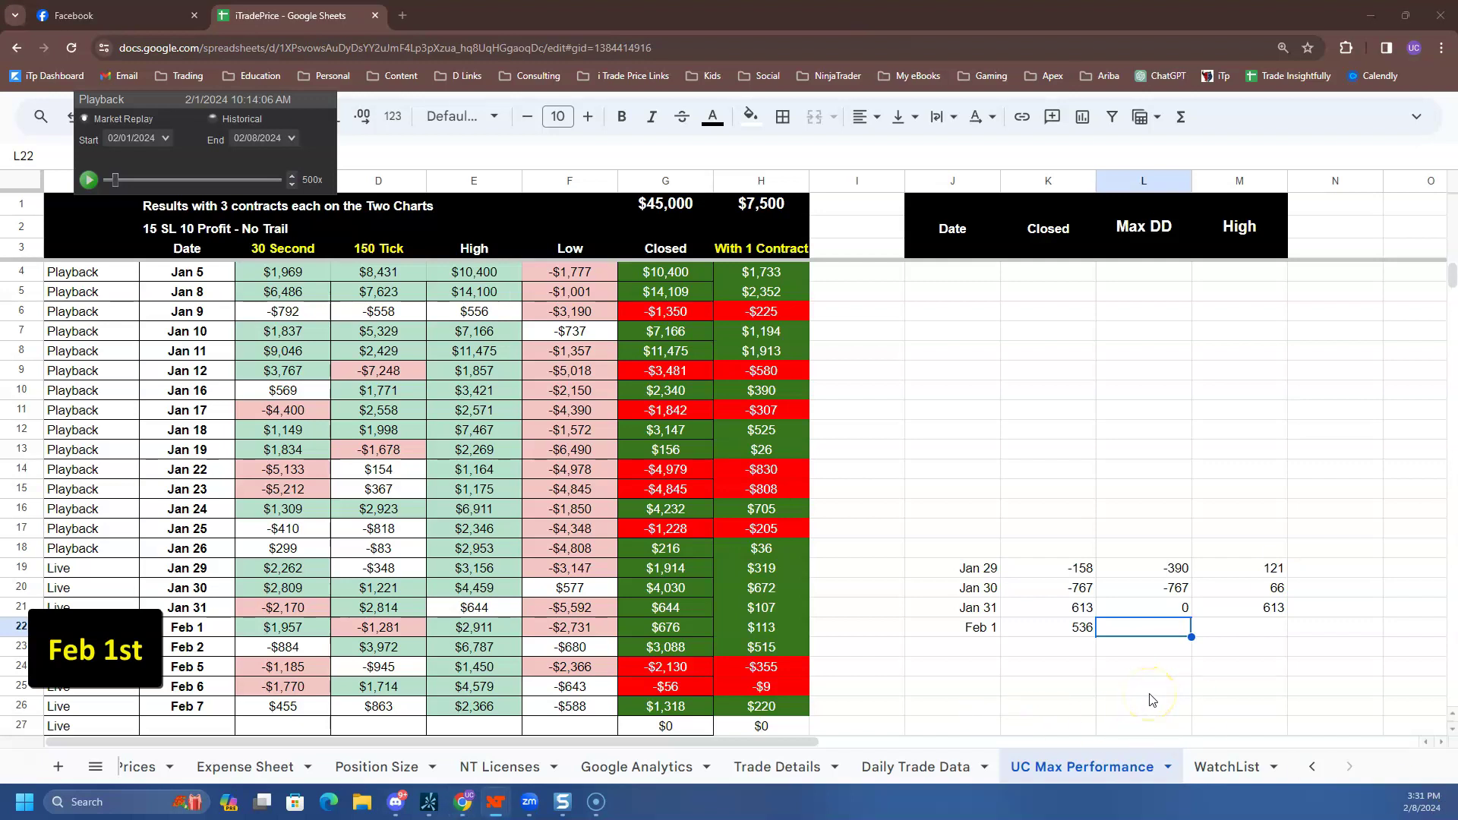
{"action": "type", "text": "-156"}
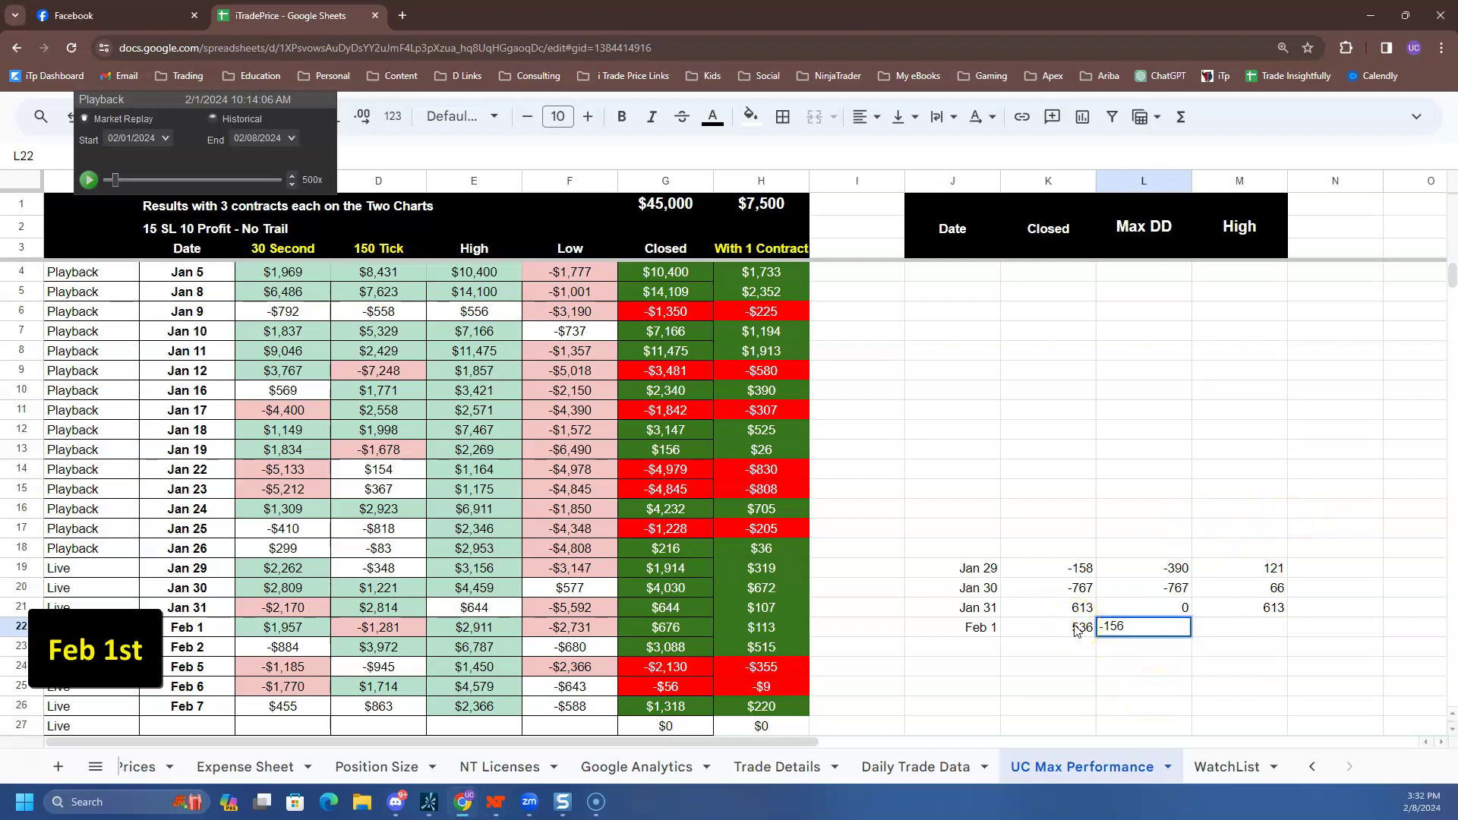
{"action": "key", "text": "Tab"}
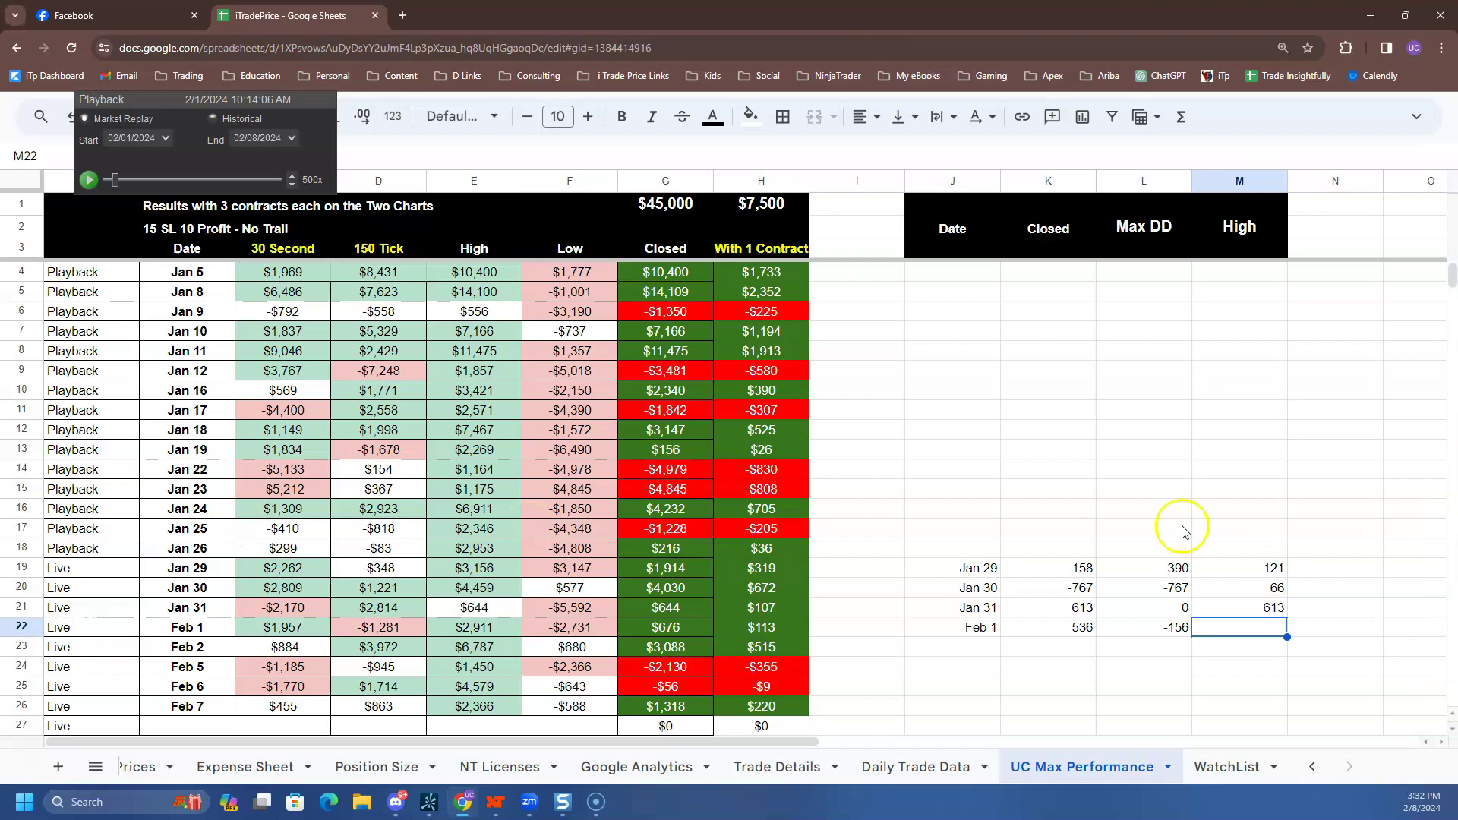
{"action": "left_click", "coordinate": [1279, 623]}
{"action": "type", "text": "536"}
{"action": "key", "text": "Return"}
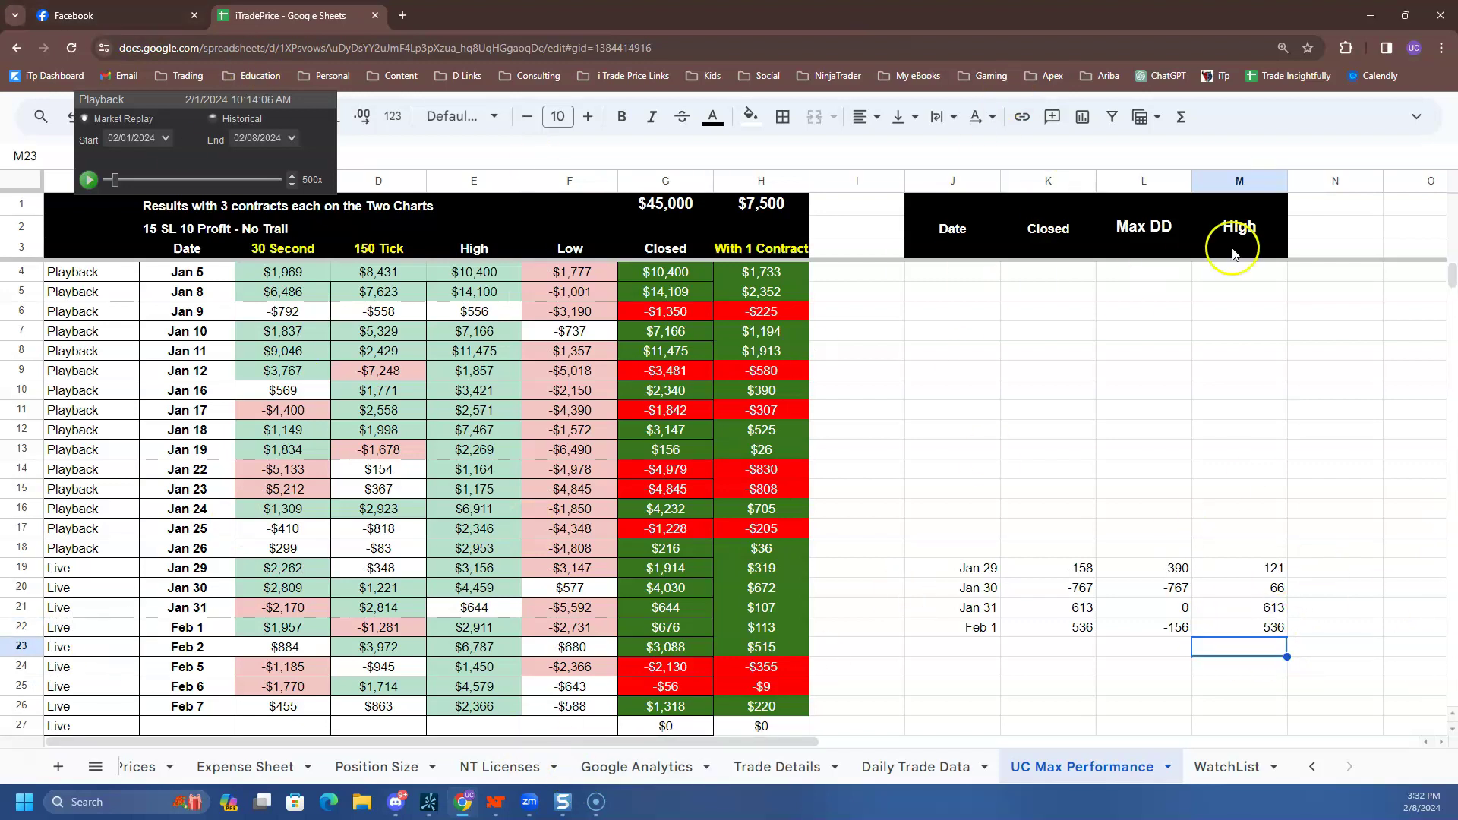
Return to NinjaTrader, set the replay start date to 02/02/2024 and position the replay at about 7:24 AM.
{"action": "left_click", "coordinate": [1369, 13]}
{"action": "left_click", "coordinate": [166, 139]}
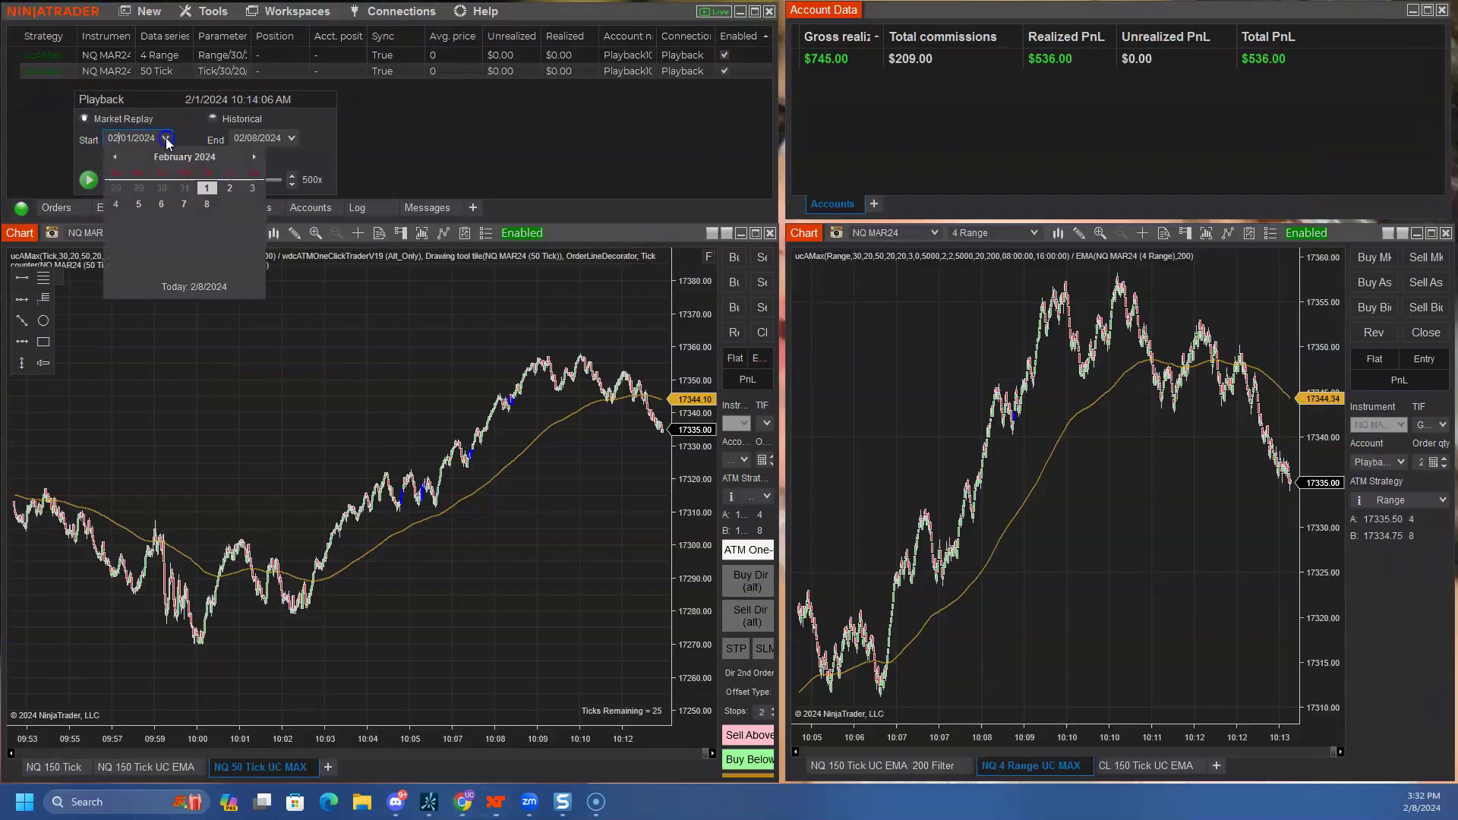
{"action": "left_click", "coordinate": [229, 188]}
{"action": "left_click", "coordinate": [89, 179]}
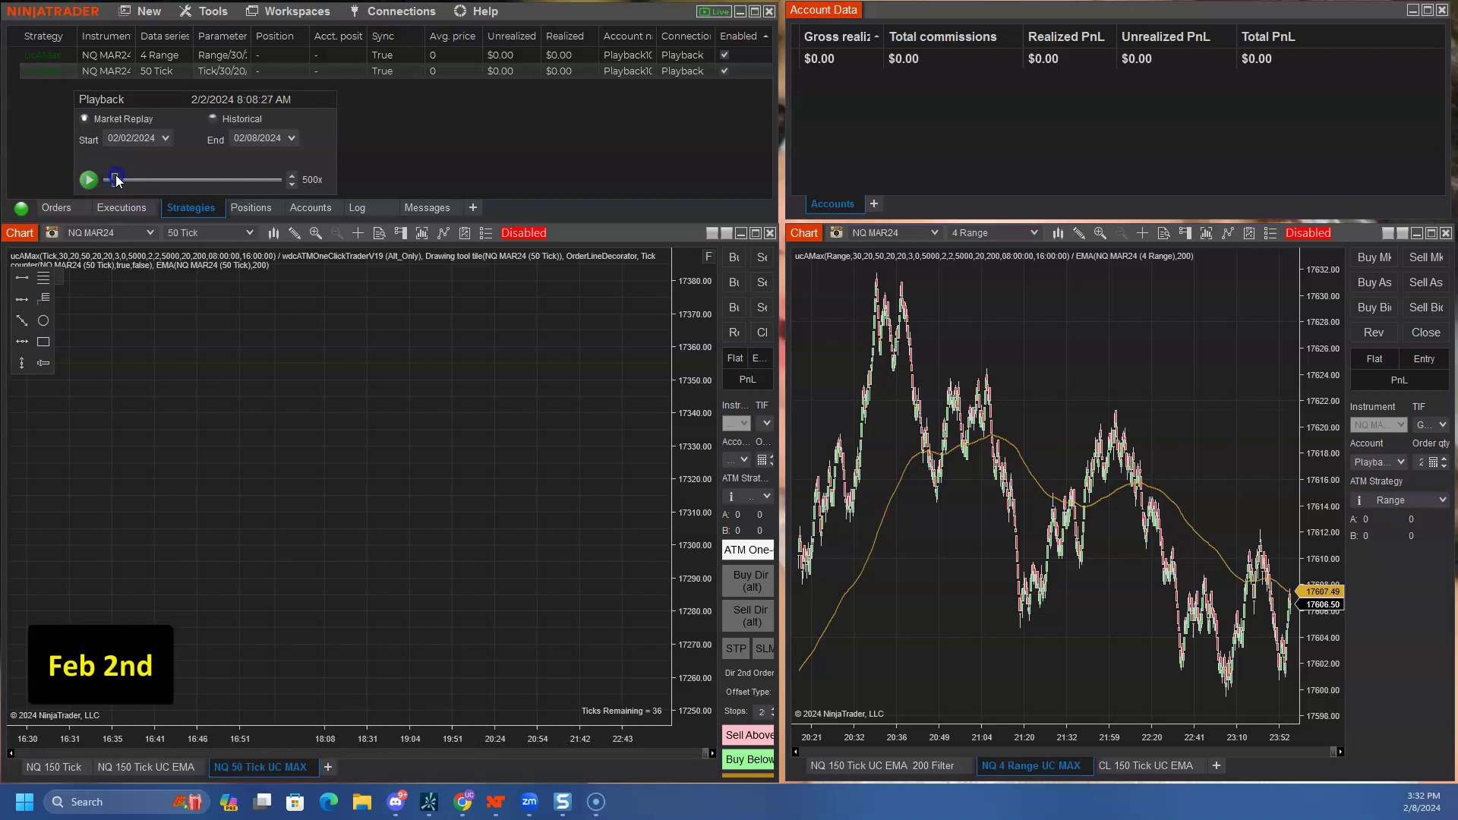
{"action": "left_click_drag", "start_coordinate": [116, 179], "coordinate": [114, 180]}
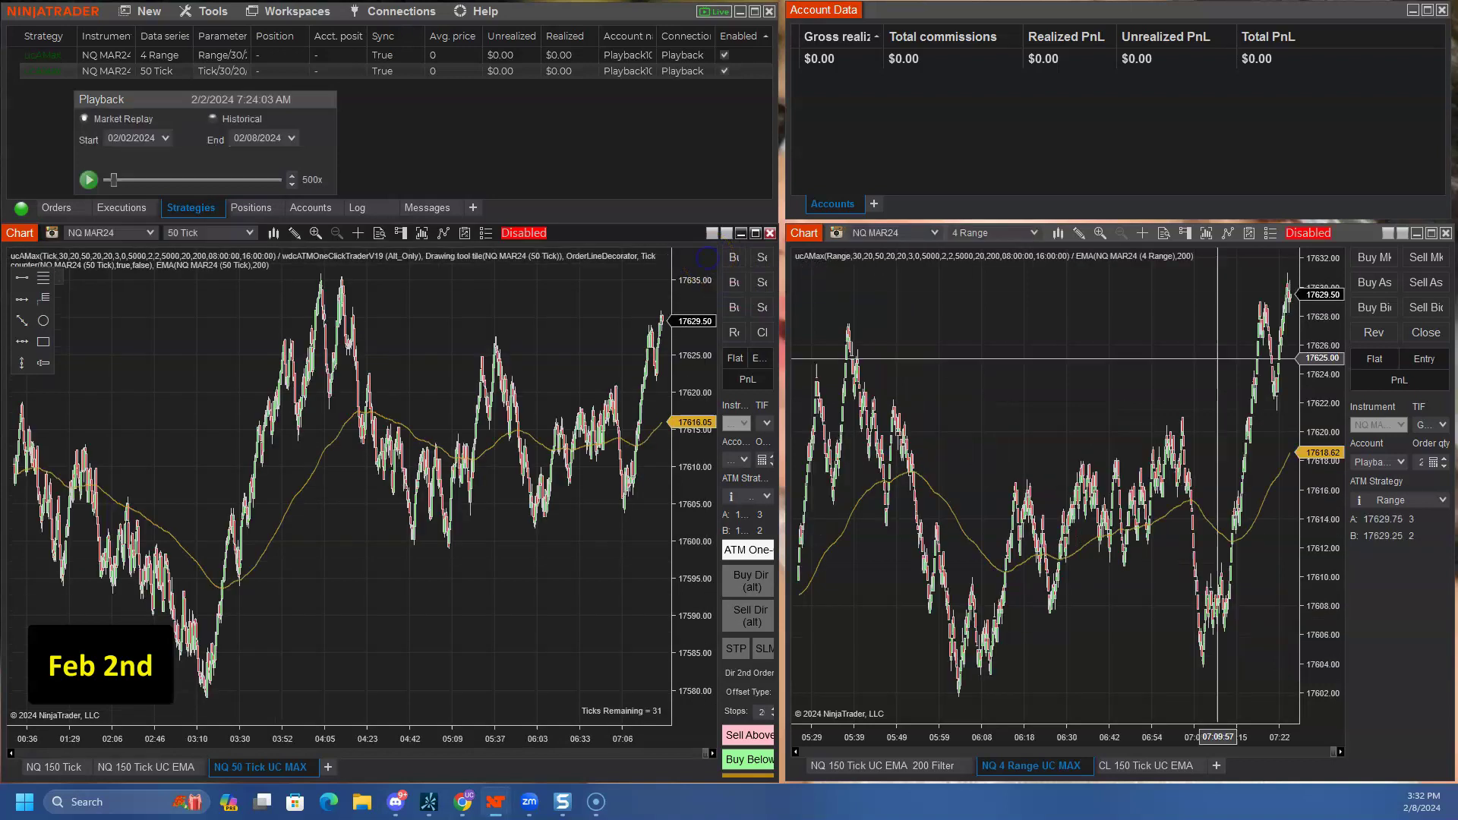
Enable both chart strategies, run the February 2 replay at 500x and pause it at about 8:37 AM.
{"action": "left_click", "coordinate": [523, 232]}
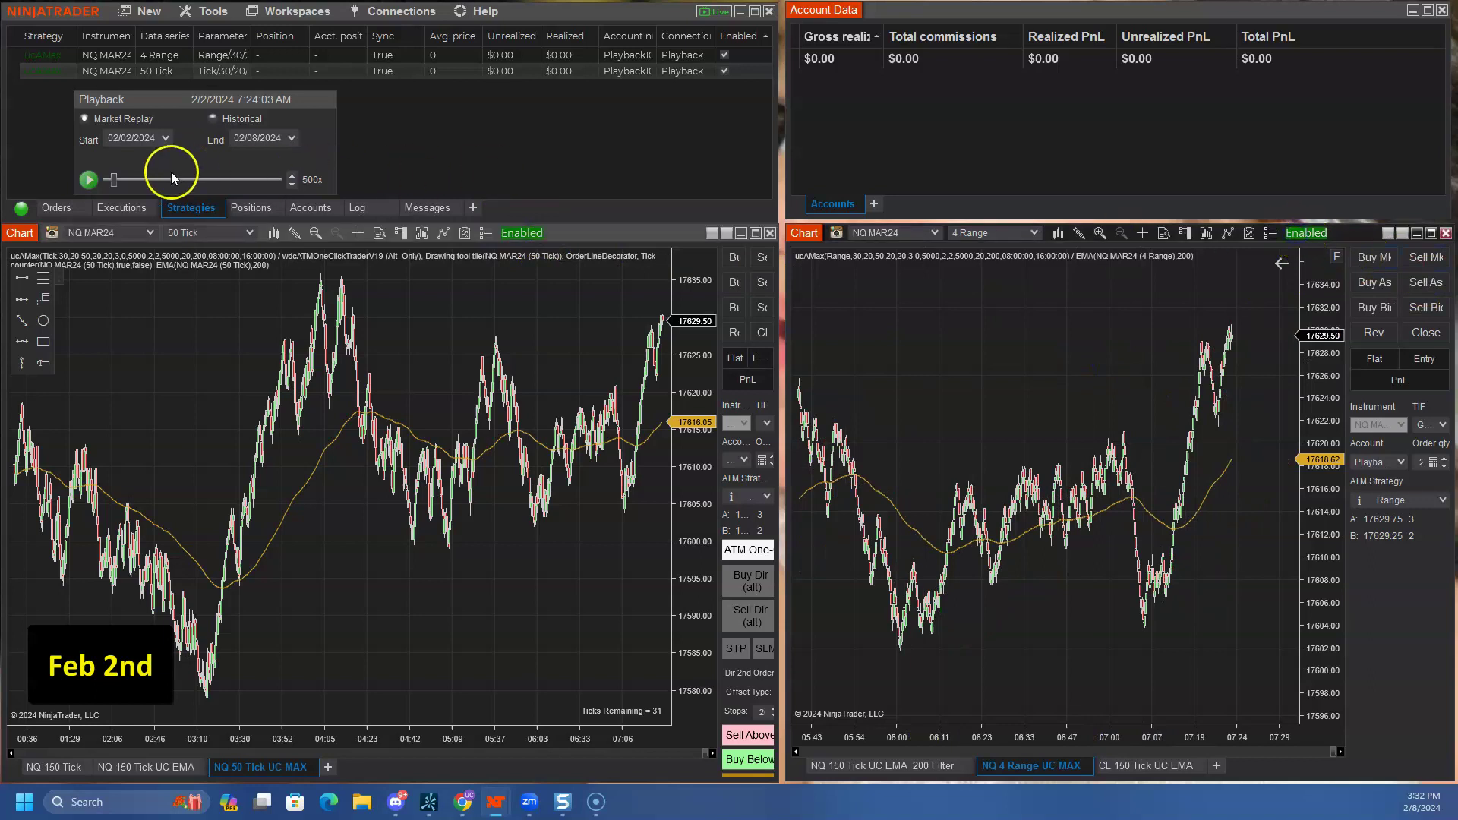
{"action": "left_click", "coordinate": [88, 179]}
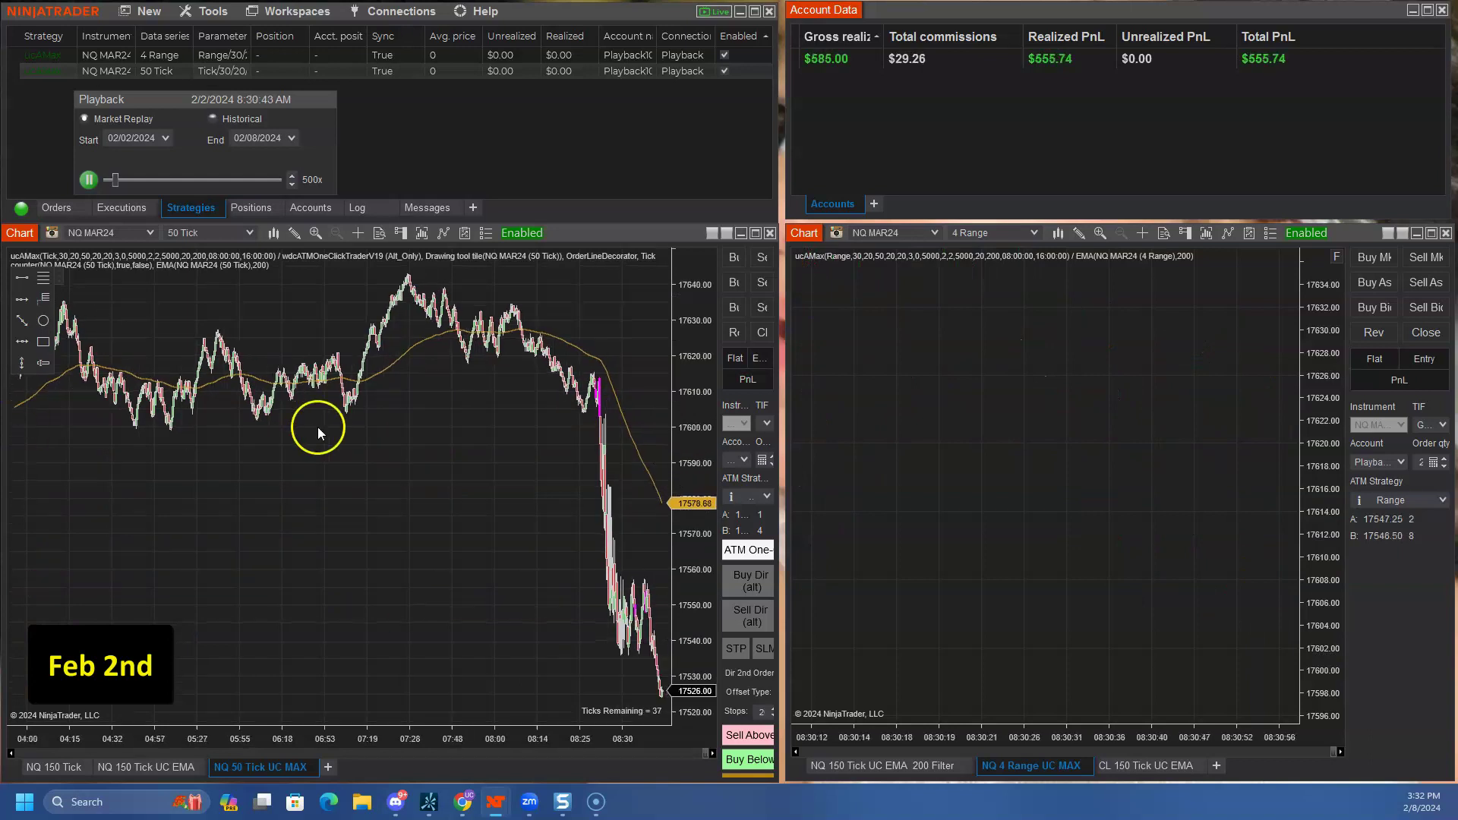
{"action": "left_click", "coordinate": [90, 181]}
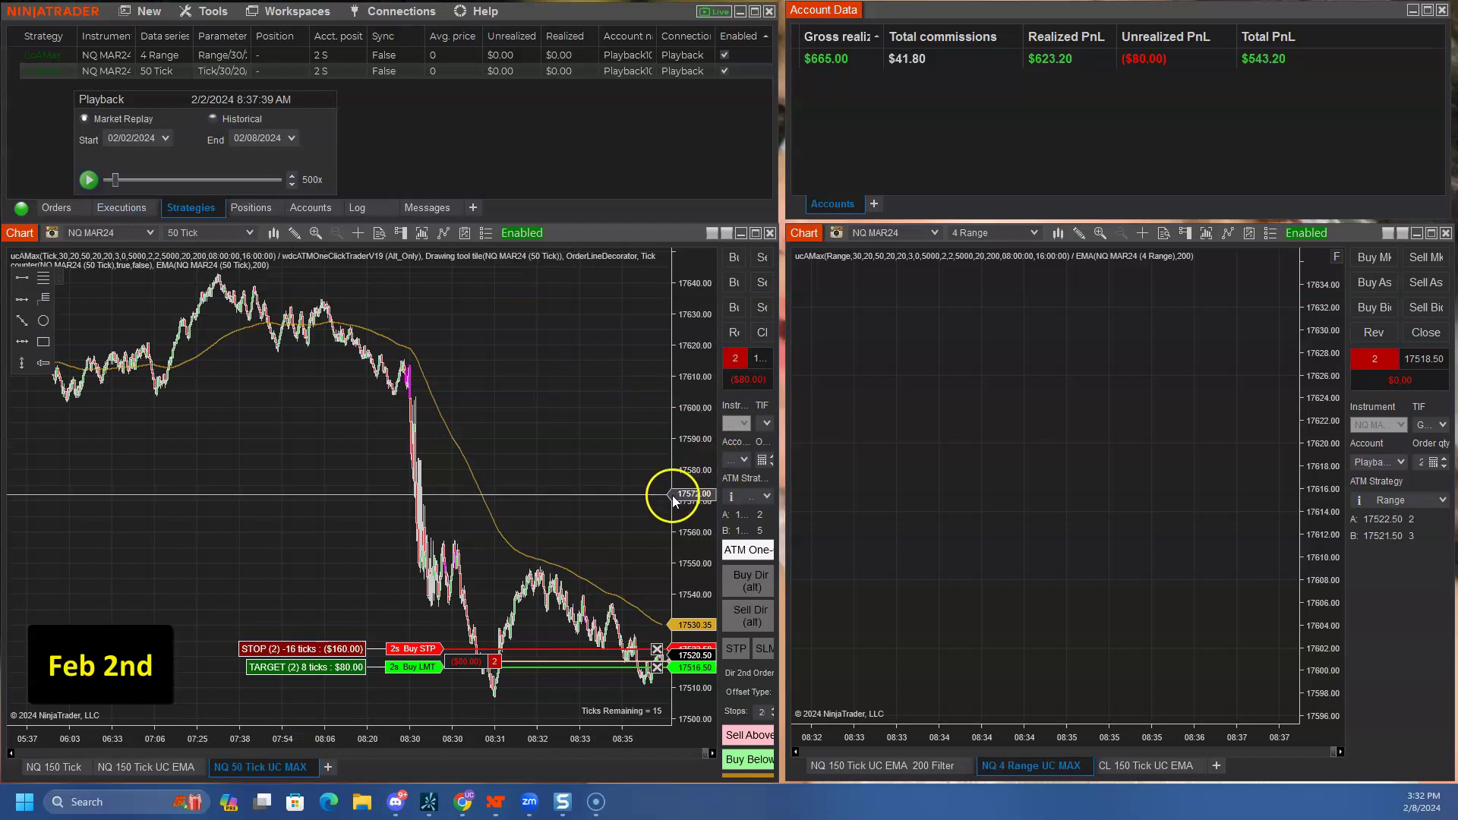
Examine the February 2 price action on the 50 Tick chart and the list of trades from 01/30/2024 to 02/02/2024.
{"action": "left_click_drag", "start_coordinate": [676, 327], "coordinate": [677, 423]}
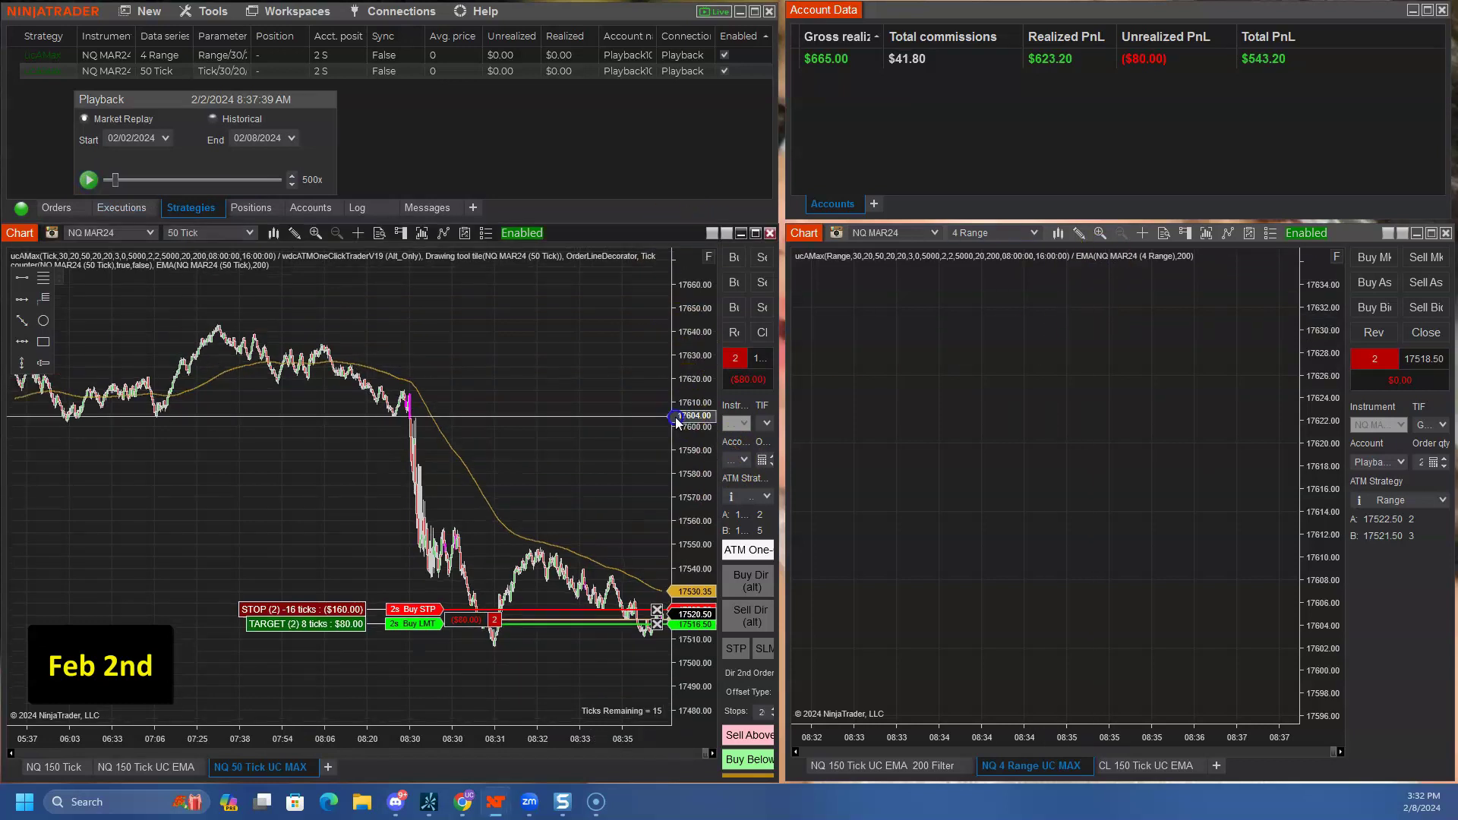
{"action": "left_click_drag", "start_coordinate": [553, 485], "coordinate": [515, 420]}
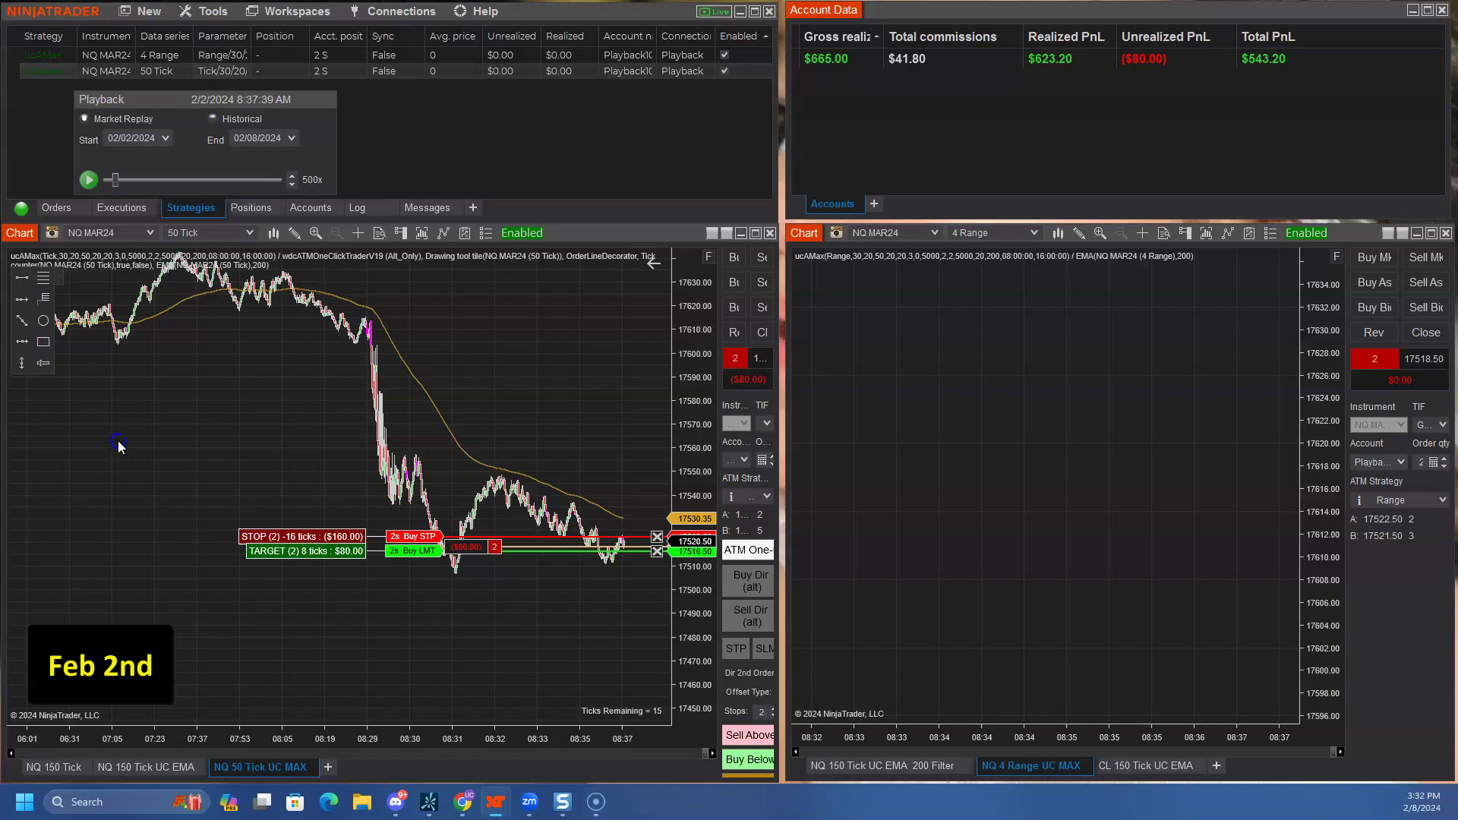
{"action": "left_click_drag", "start_coordinate": [874, 486], "coordinate": [790, 184]}
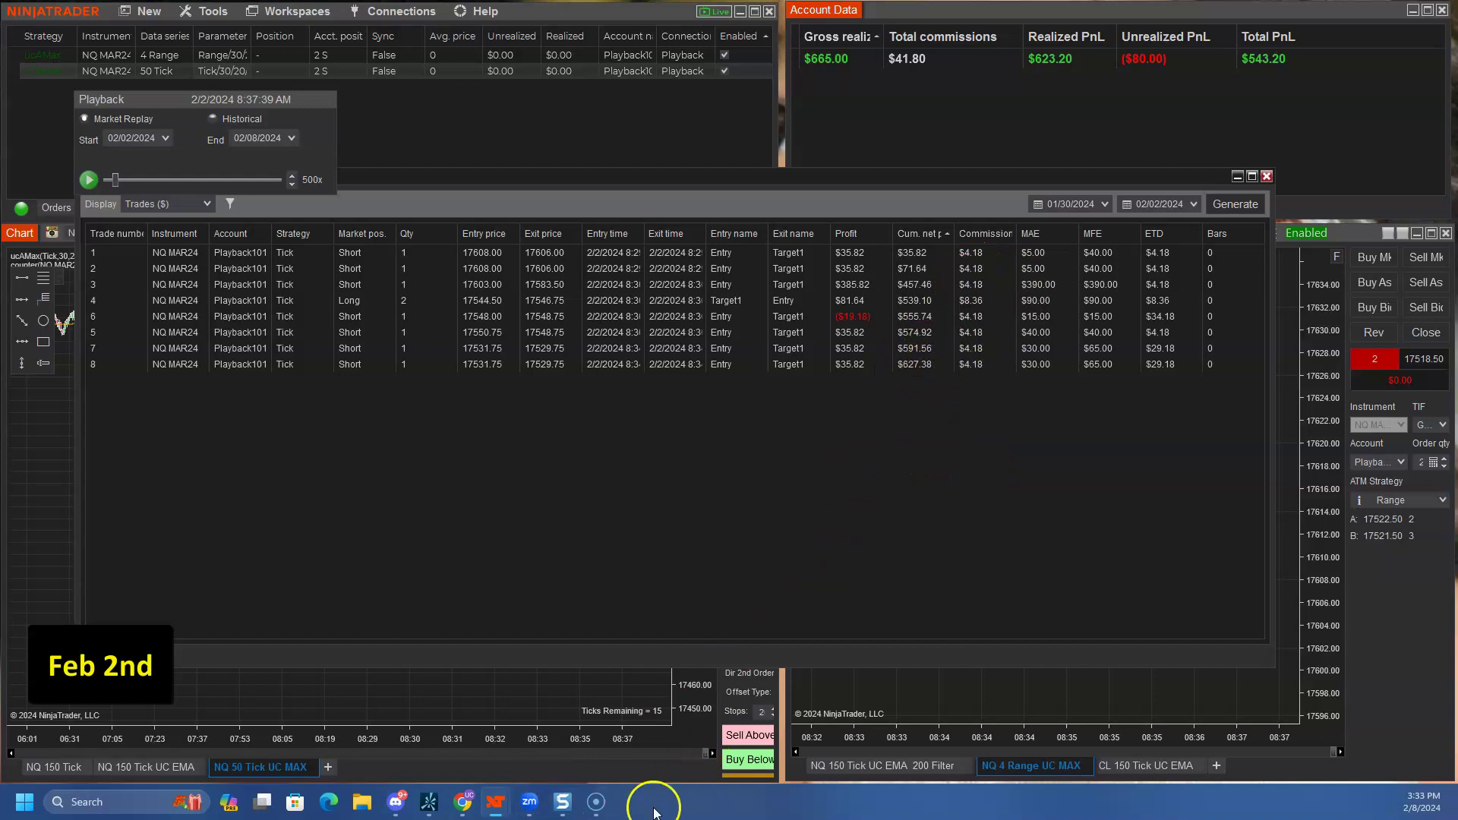
Switch to the Google Sheets results table and enter 591 as both High and Closed in the row below Feb 1.
{"action": "left_click", "coordinate": [461, 801]}
{"action": "left_click", "coordinate": [1243, 653]}
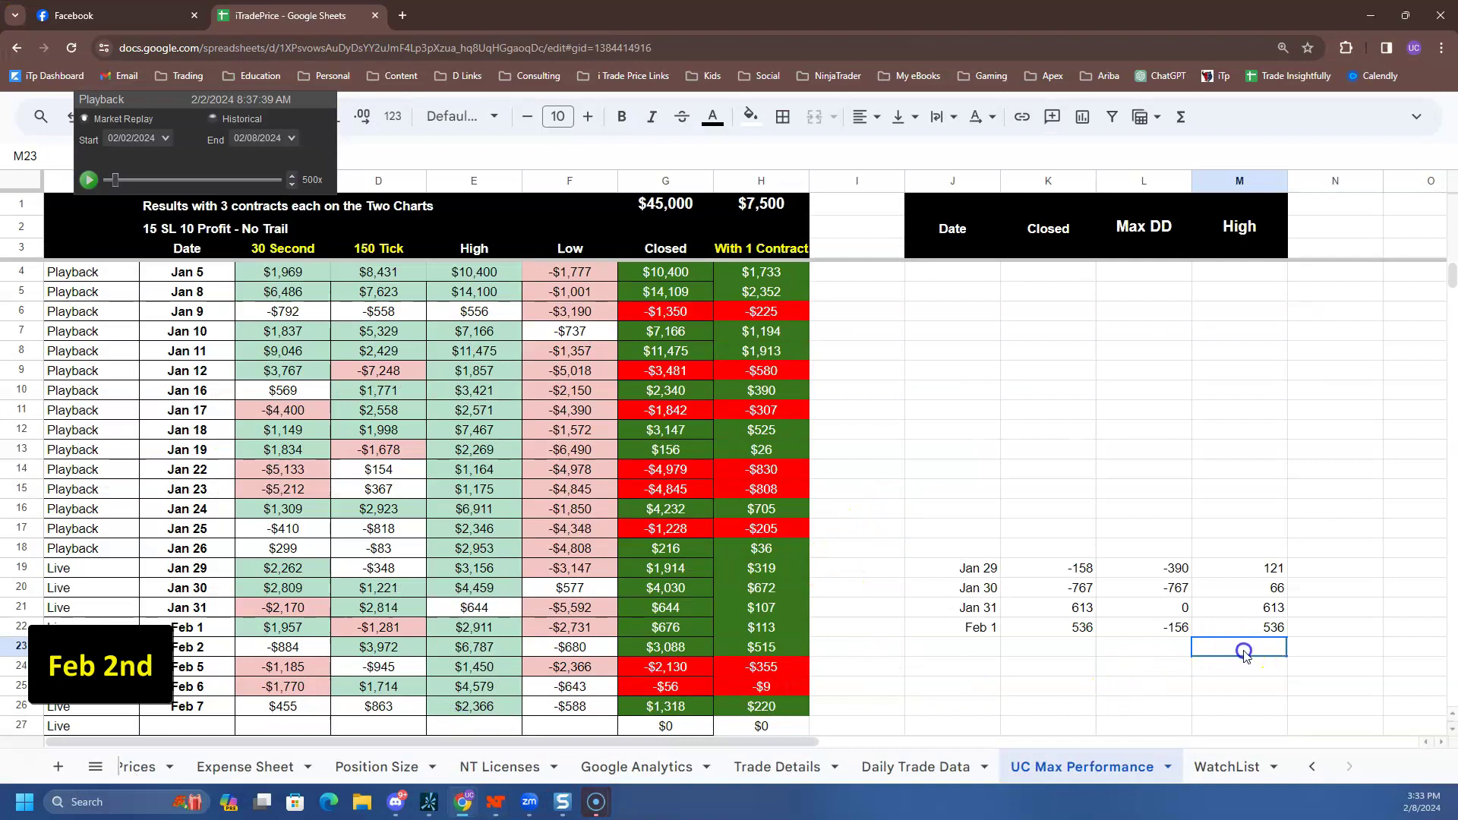
{"action": "type", "text": "59"}
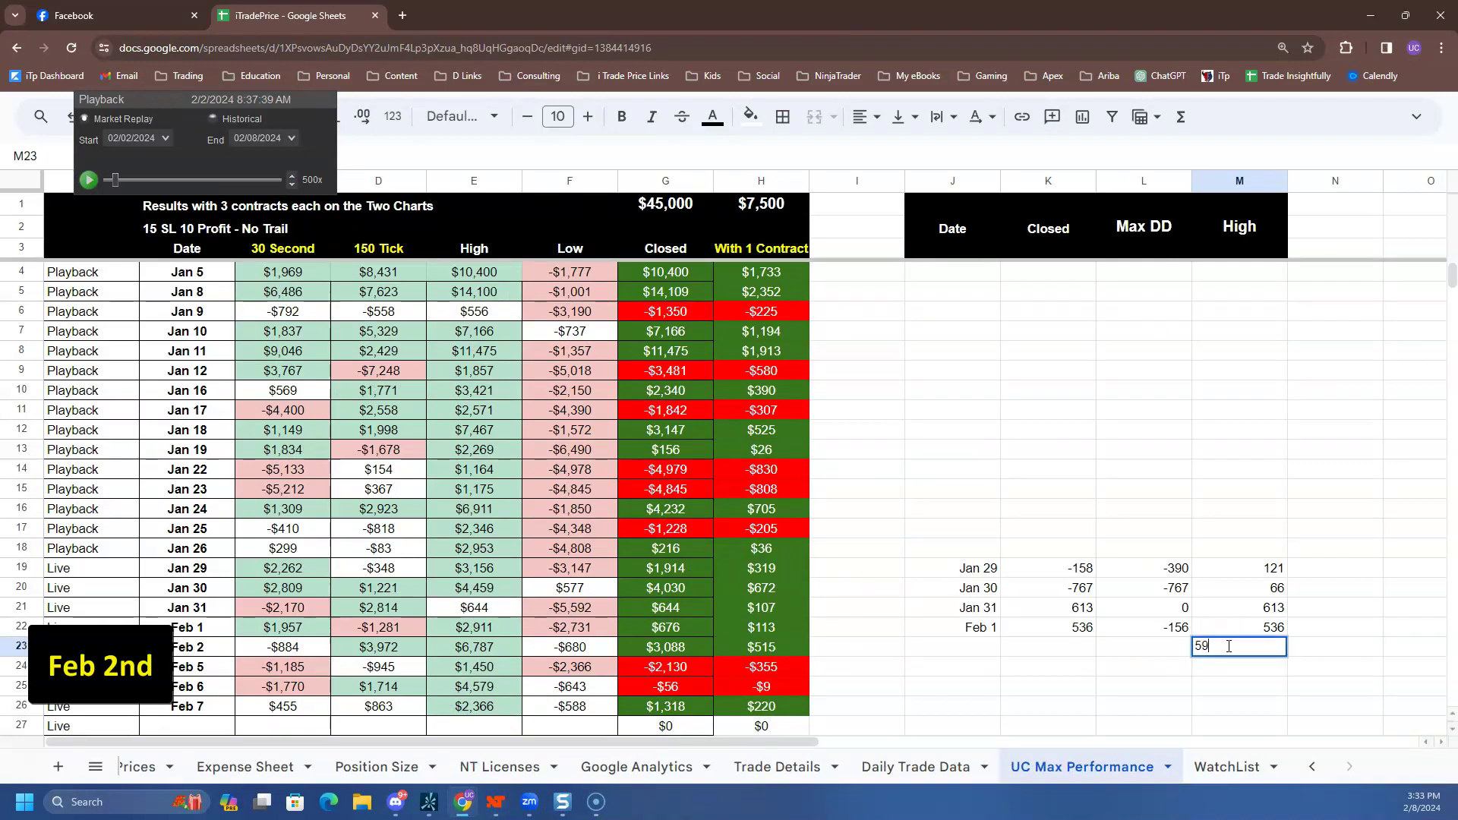
{"action": "key", "text": "Left"}
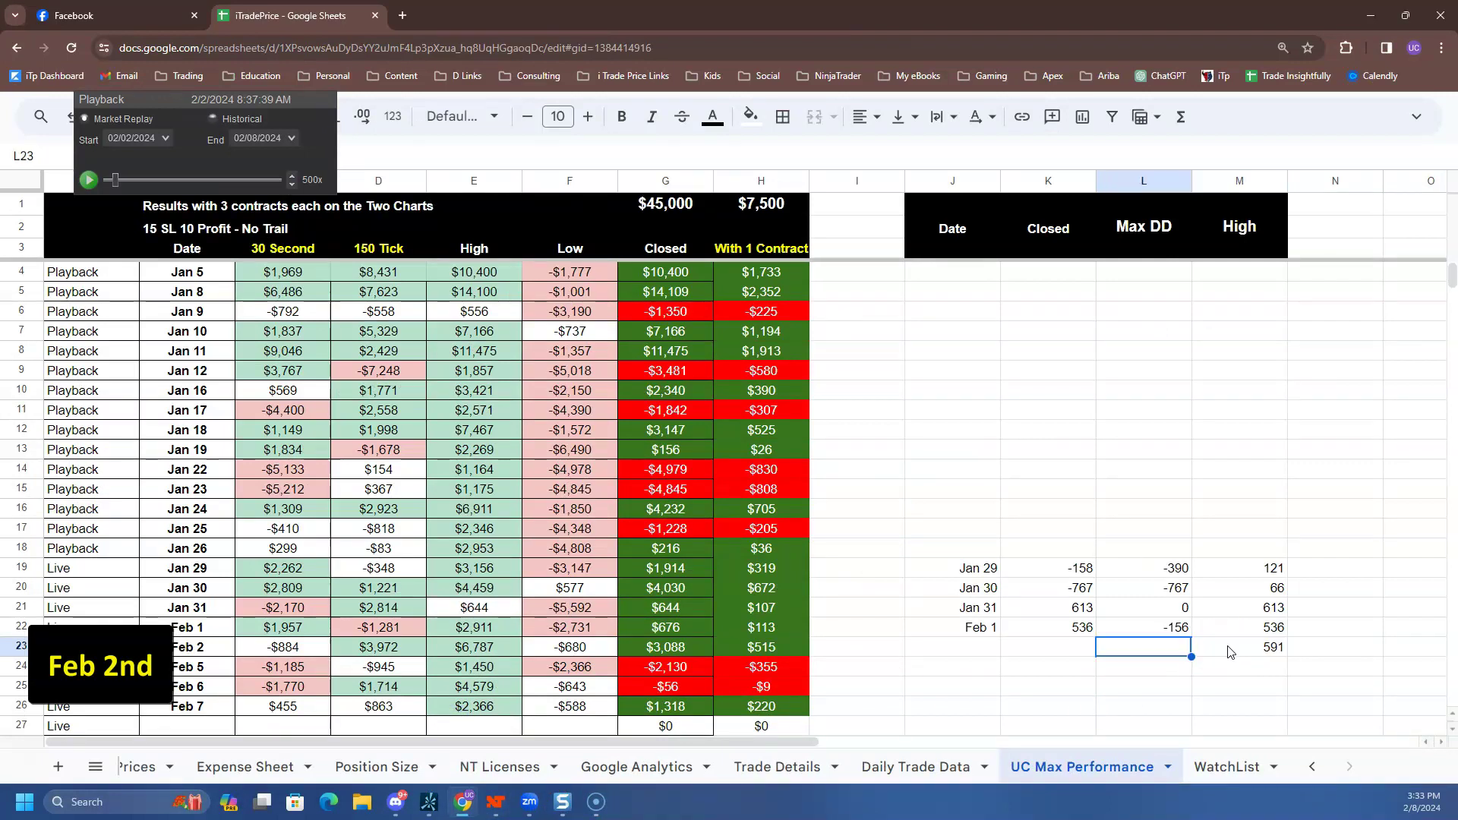
{"action": "key", "text": "Left"}
{"action": "type", "text": "59"}
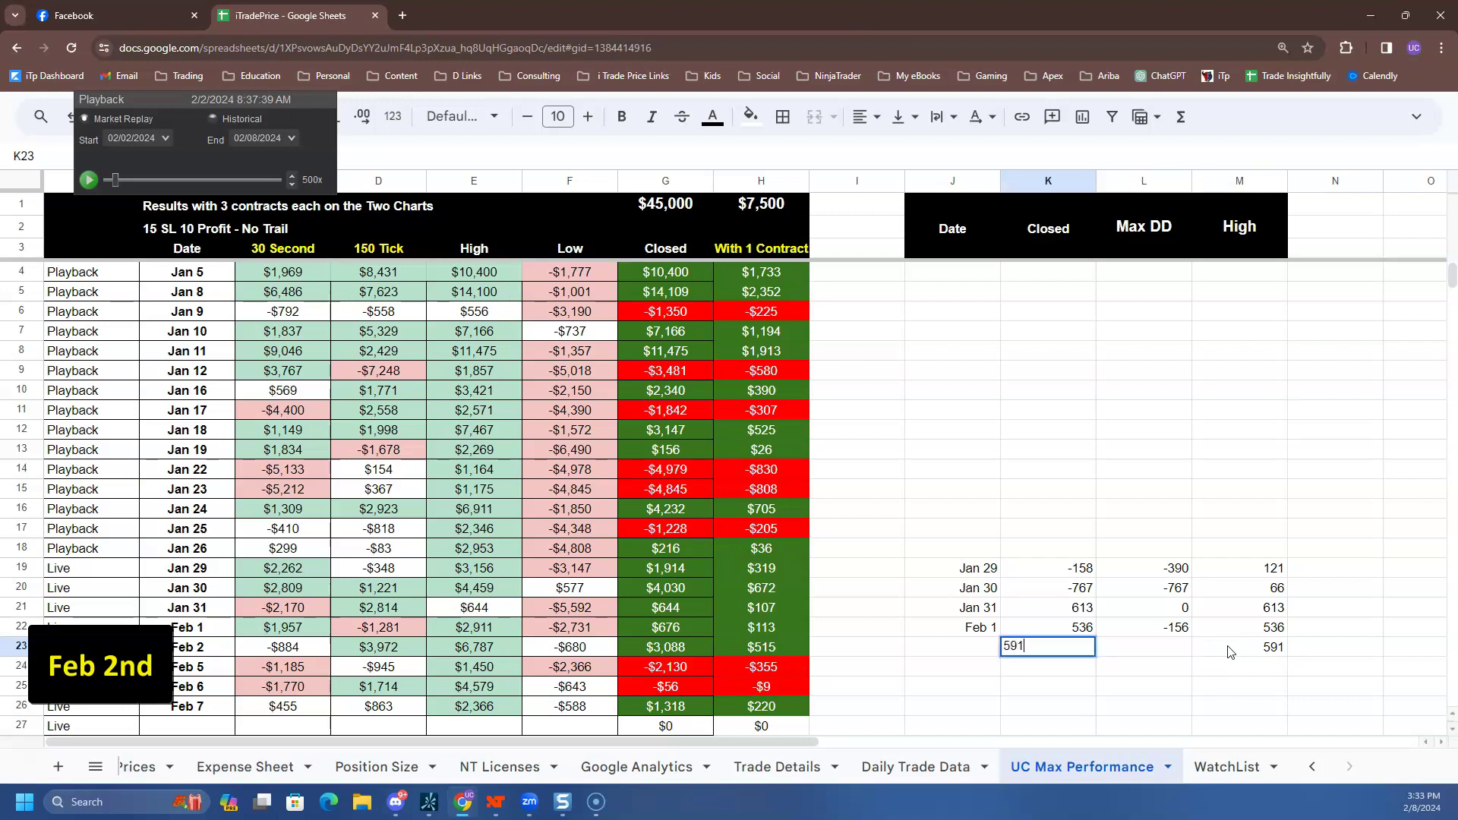
{"action": "key", "text": "Right"}
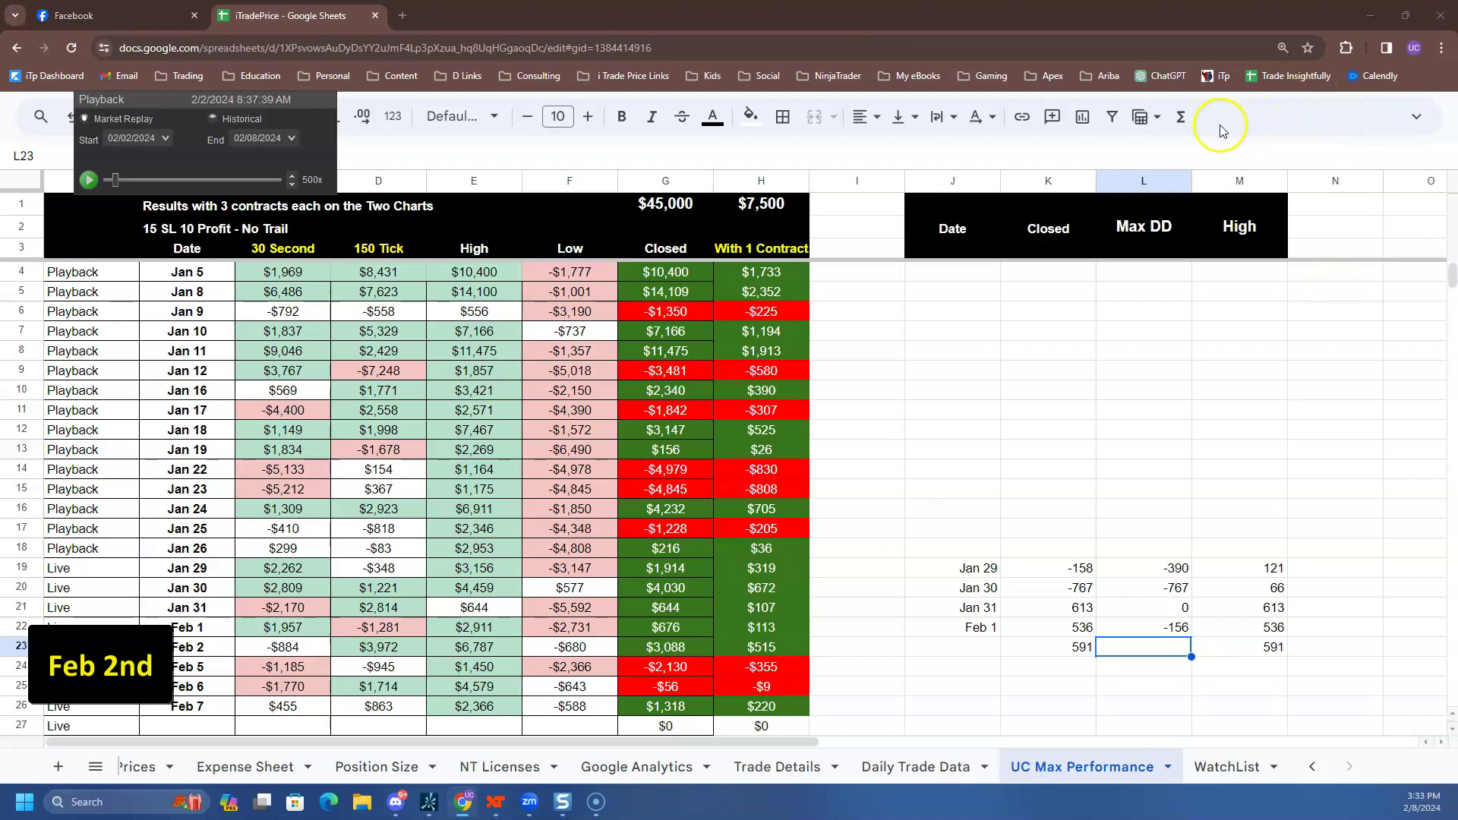
Check the trade list for drawdown and enter a Max DD of 0 in the row below Feb 1.
{"action": "key", "text": "alt+Tab"}
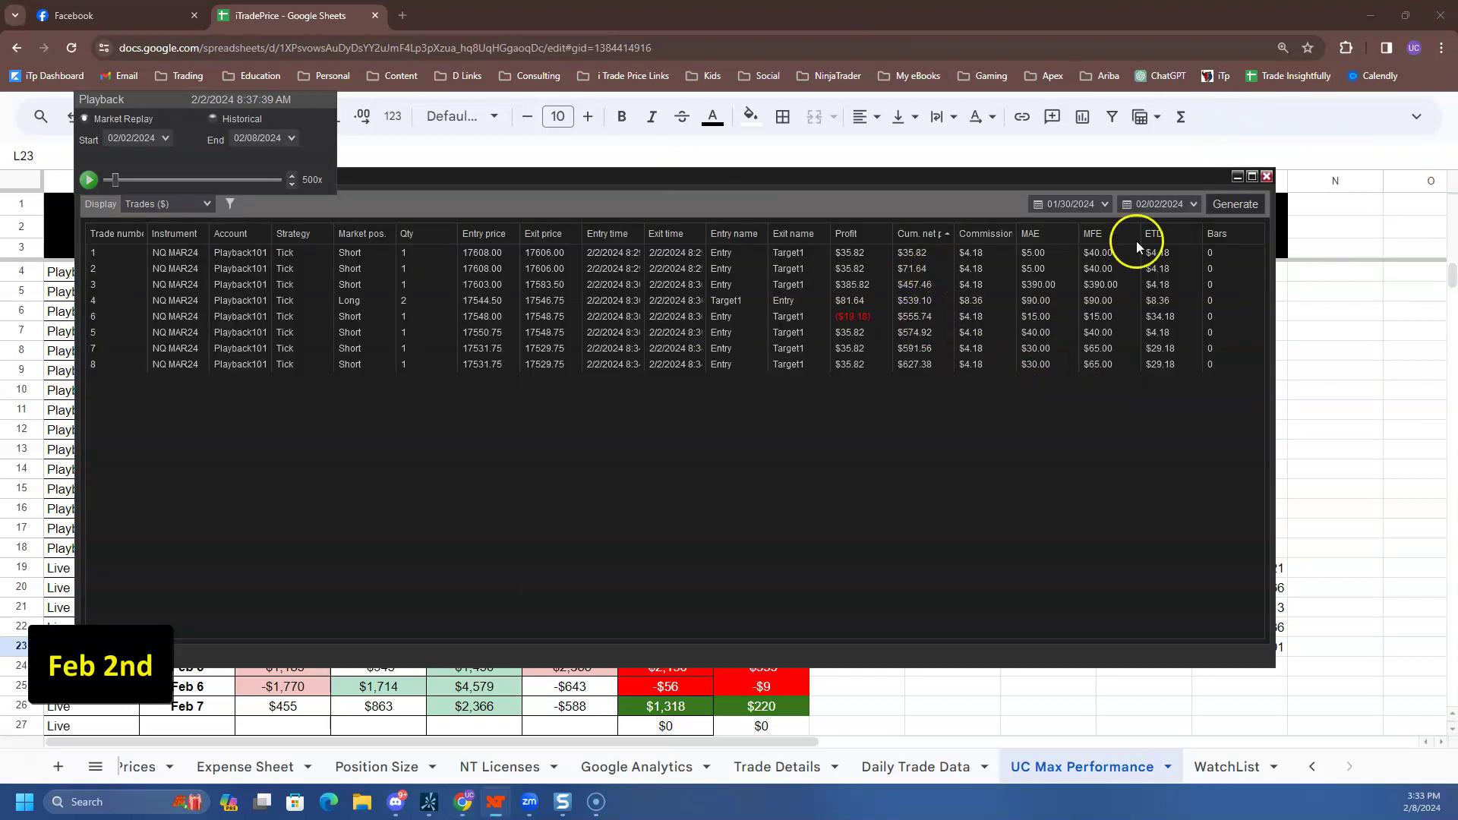
{"action": "left_click", "coordinate": [1236, 177]}
{"action": "left_click", "coordinate": [1162, 650]}
{"action": "type", "text": "0"}
{"action": "key", "text": "Return"}
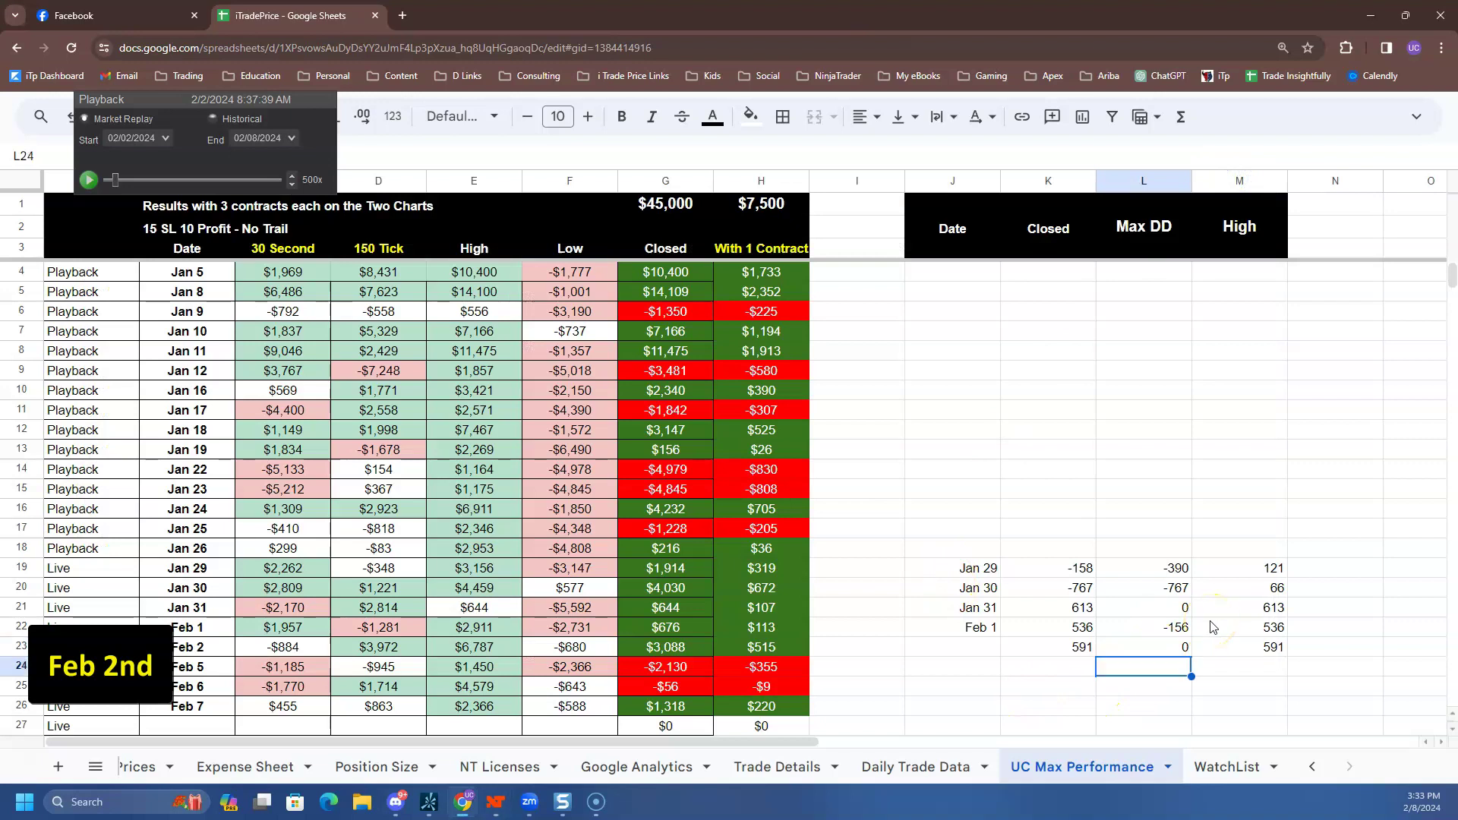
Return to NinjaTrader, resume the February 2 replay and pause it at about 8:39 AM.
{"action": "left_click", "coordinate": [1373, 17]}
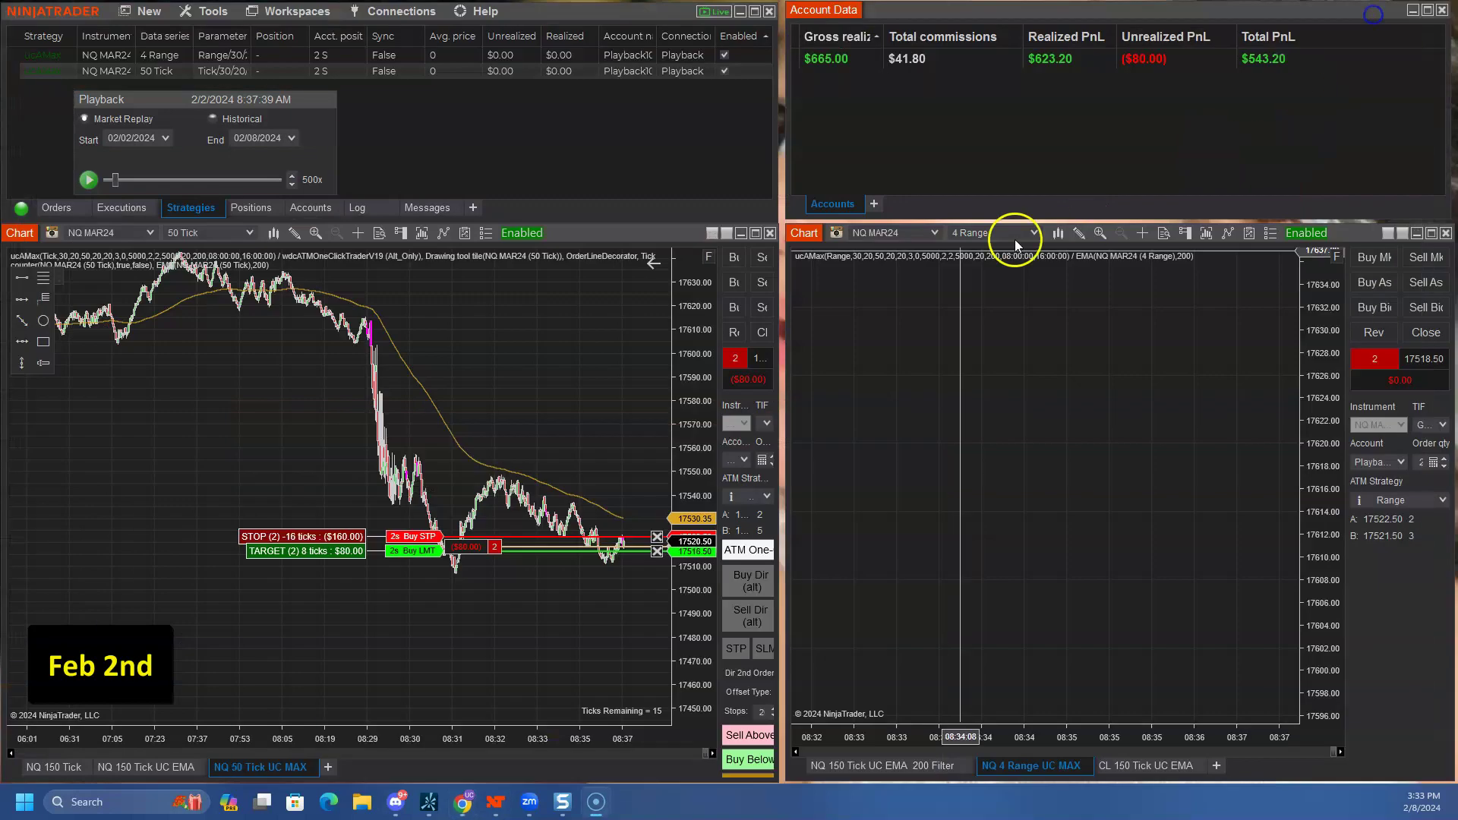
{"action": "left_click", "coordinate": [88, 179]}
{"action": "left_click", "coordinate": [579, 709]}
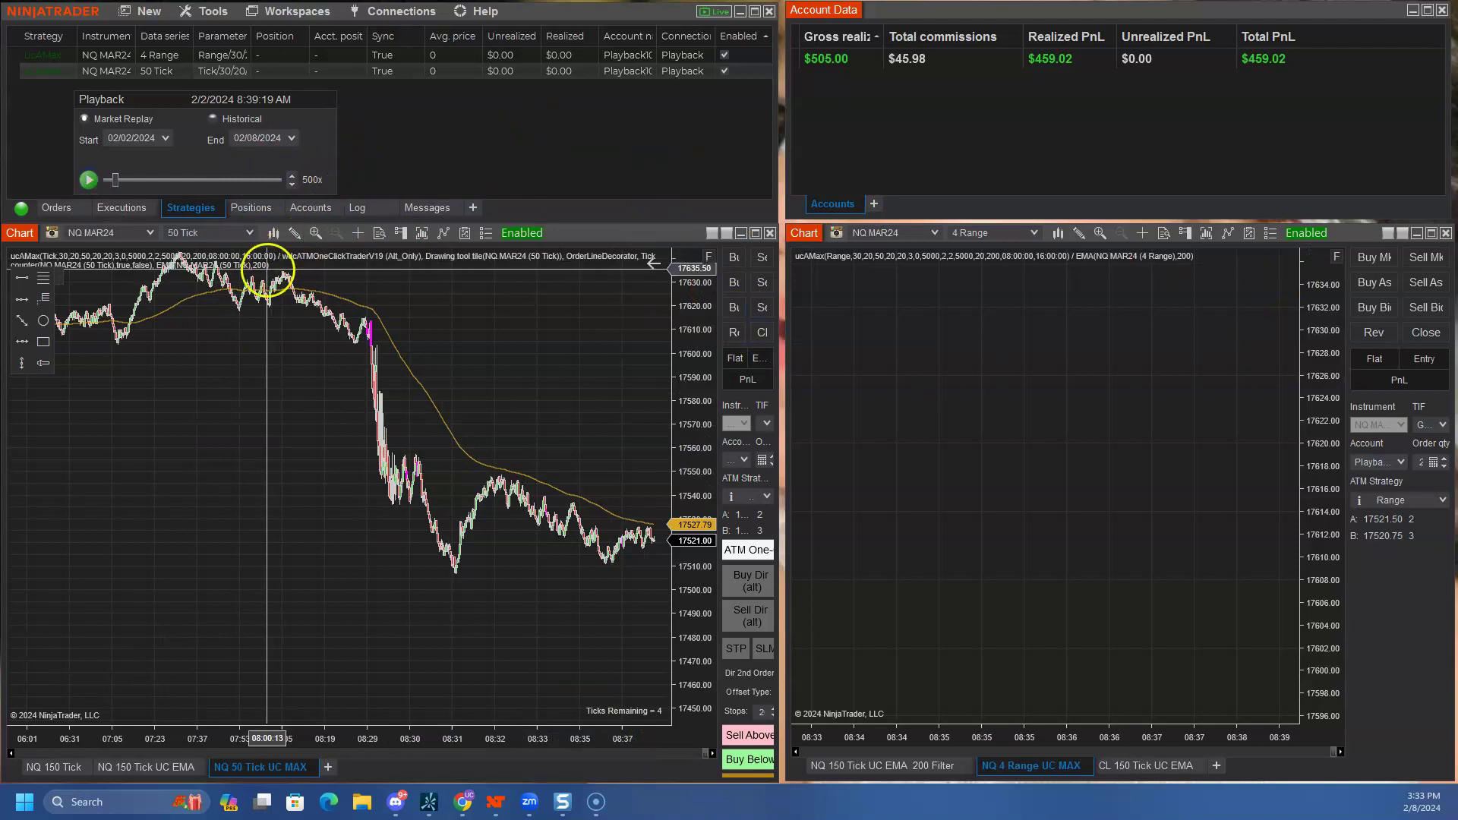
Set the replay start date to 02/05/2024 and position the replay at about 7:36 AM.
{"action": "left_click", "coordinate": [166, 139]}
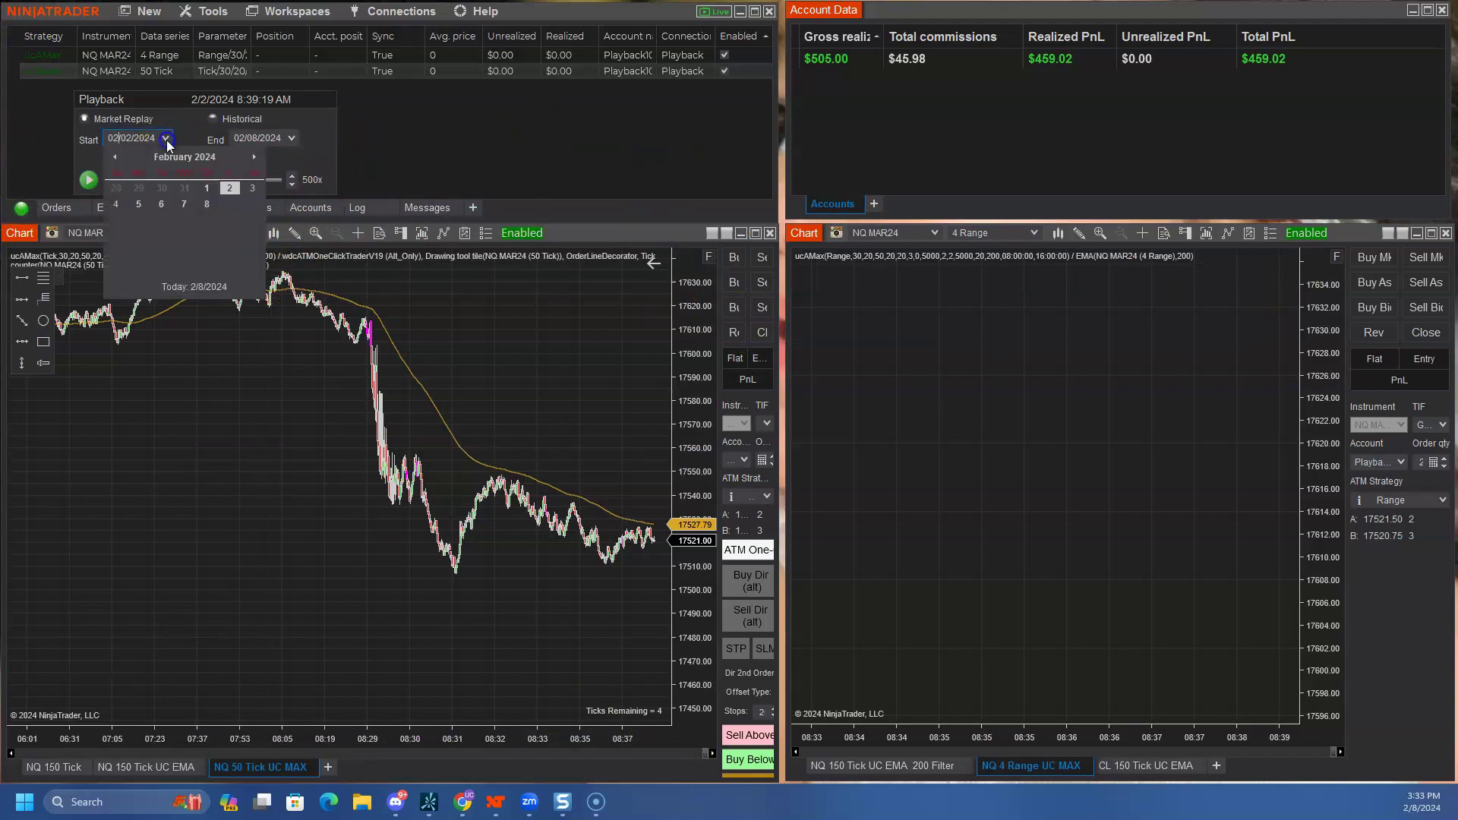
{"action": "left_click", "coordinate": [139, 206]}
{"action": "left_click", "coordinate": [89, 179]}
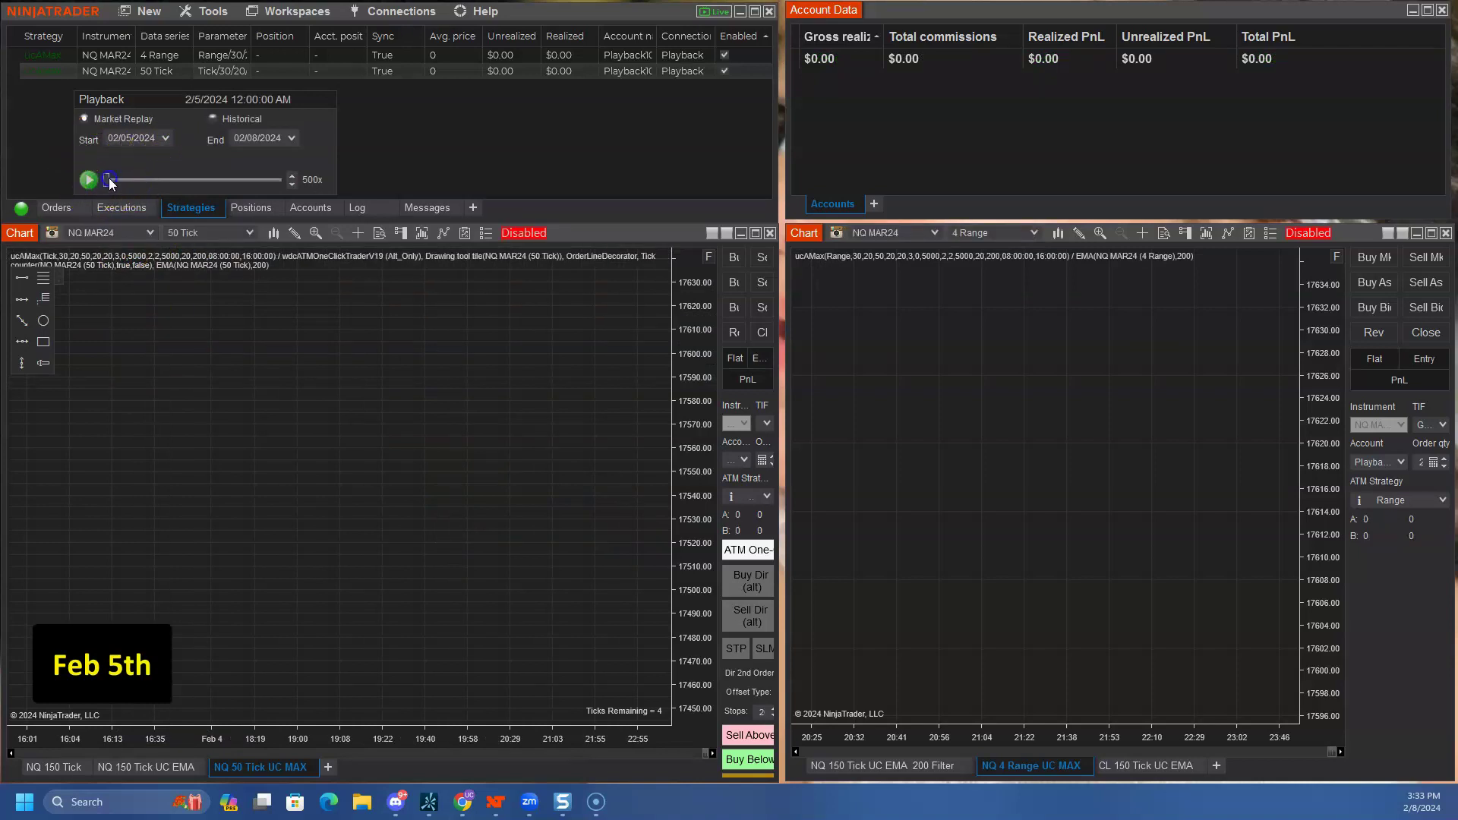
{"action": "left_click_drag", "start_coordinate": [108, 179], "coordinate": [113, 181]}
{"action": "left_click_drag", "start_coordinate": [123, 177], "coordinate": [122, 180]}
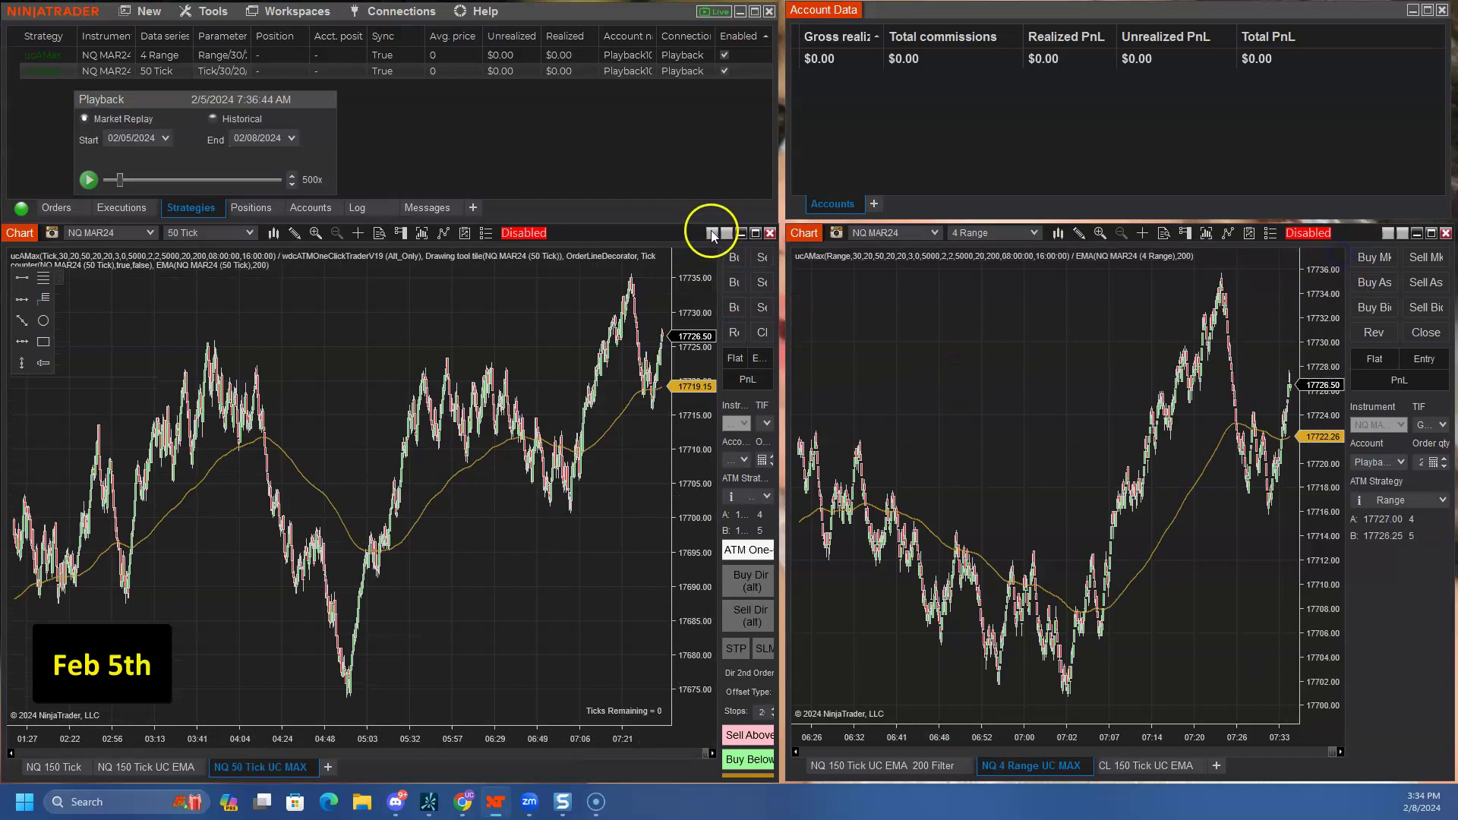
Enable both chart strategies, run the February 5 replay at 500x and pause it at about 10:20 AM.
{"action": "left_click", "coordinate": [502, 234]}
{"action": "left_click", "coordinate": [1307, 235]}
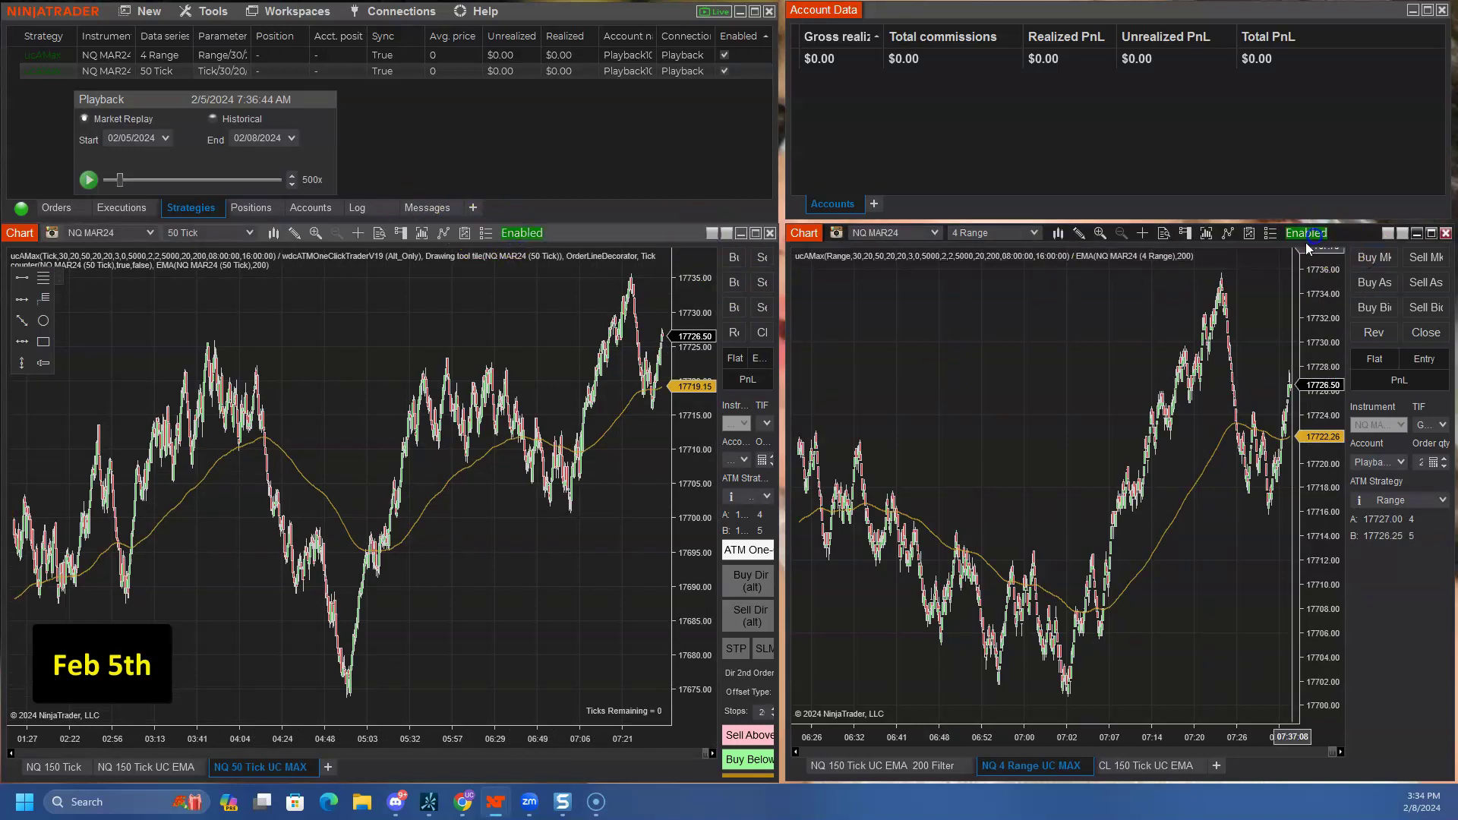
{"action": "left_click", "coordinate": [89, 180]}
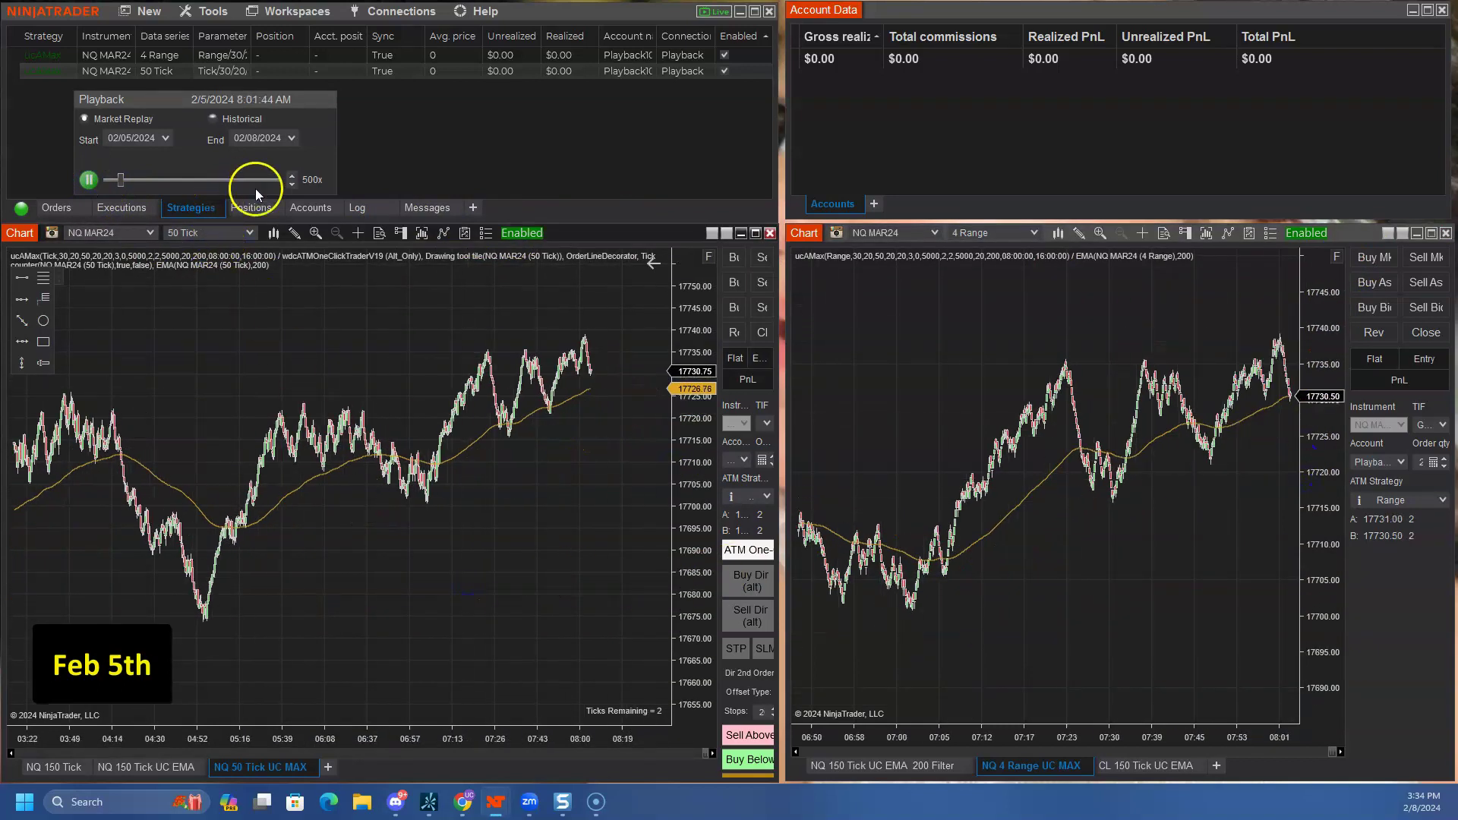
{"action": "left_click", "coordinate": [91, 180]}
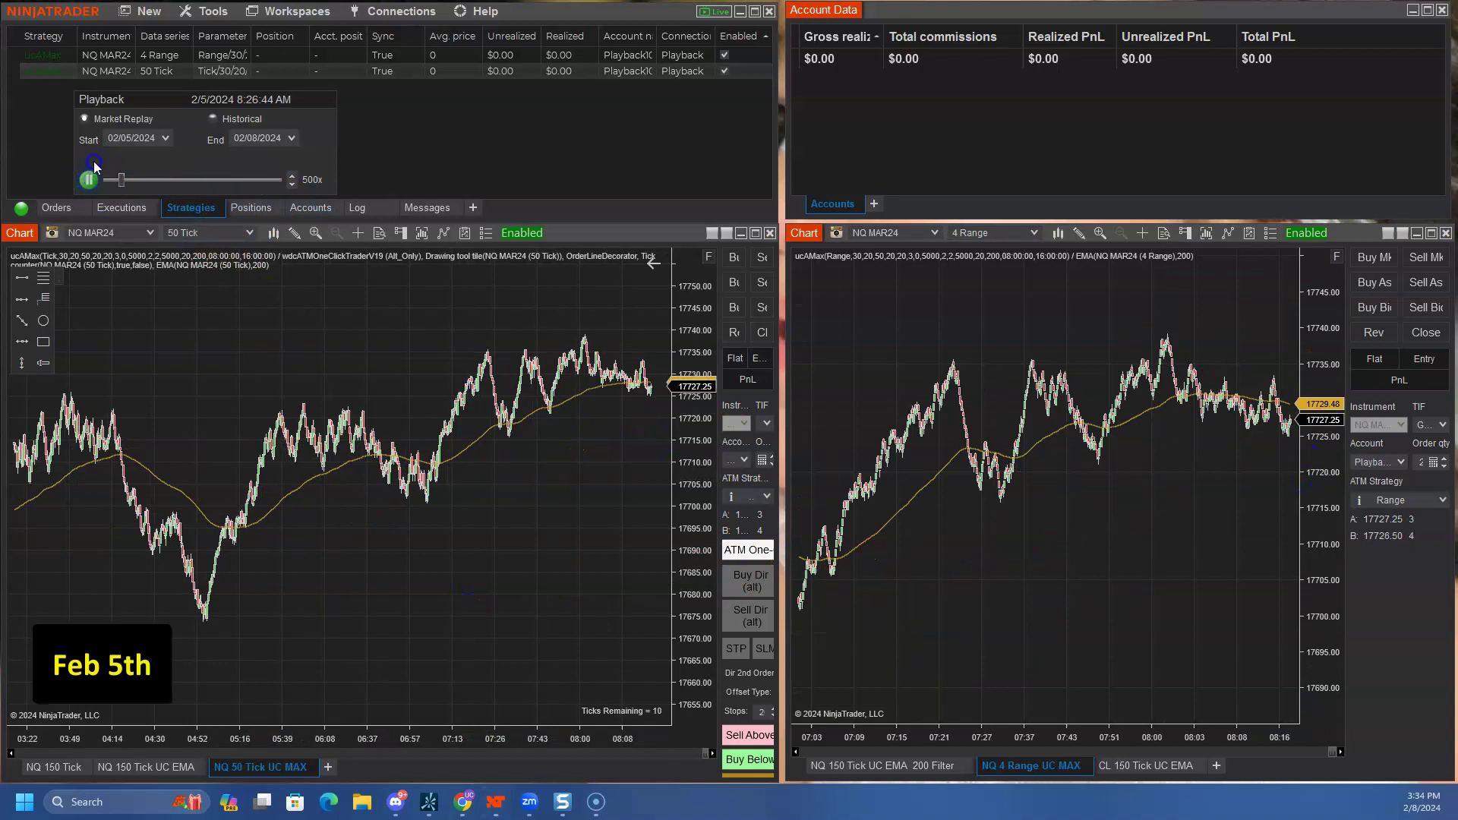
{"action": "left_click", "coordinate": [90, 180]}
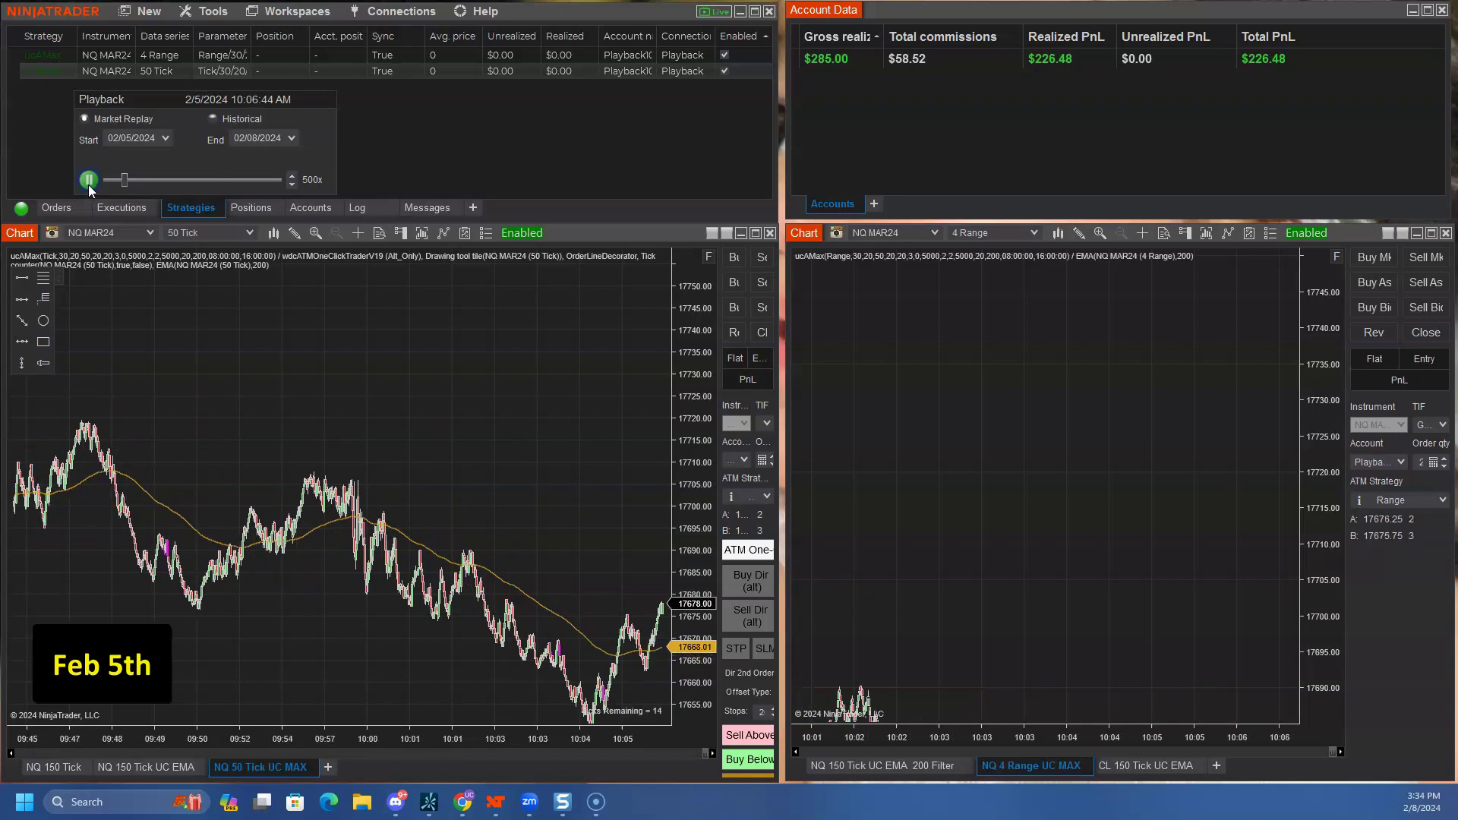
{"action": "left_click", "coordinate": [918, 328]}
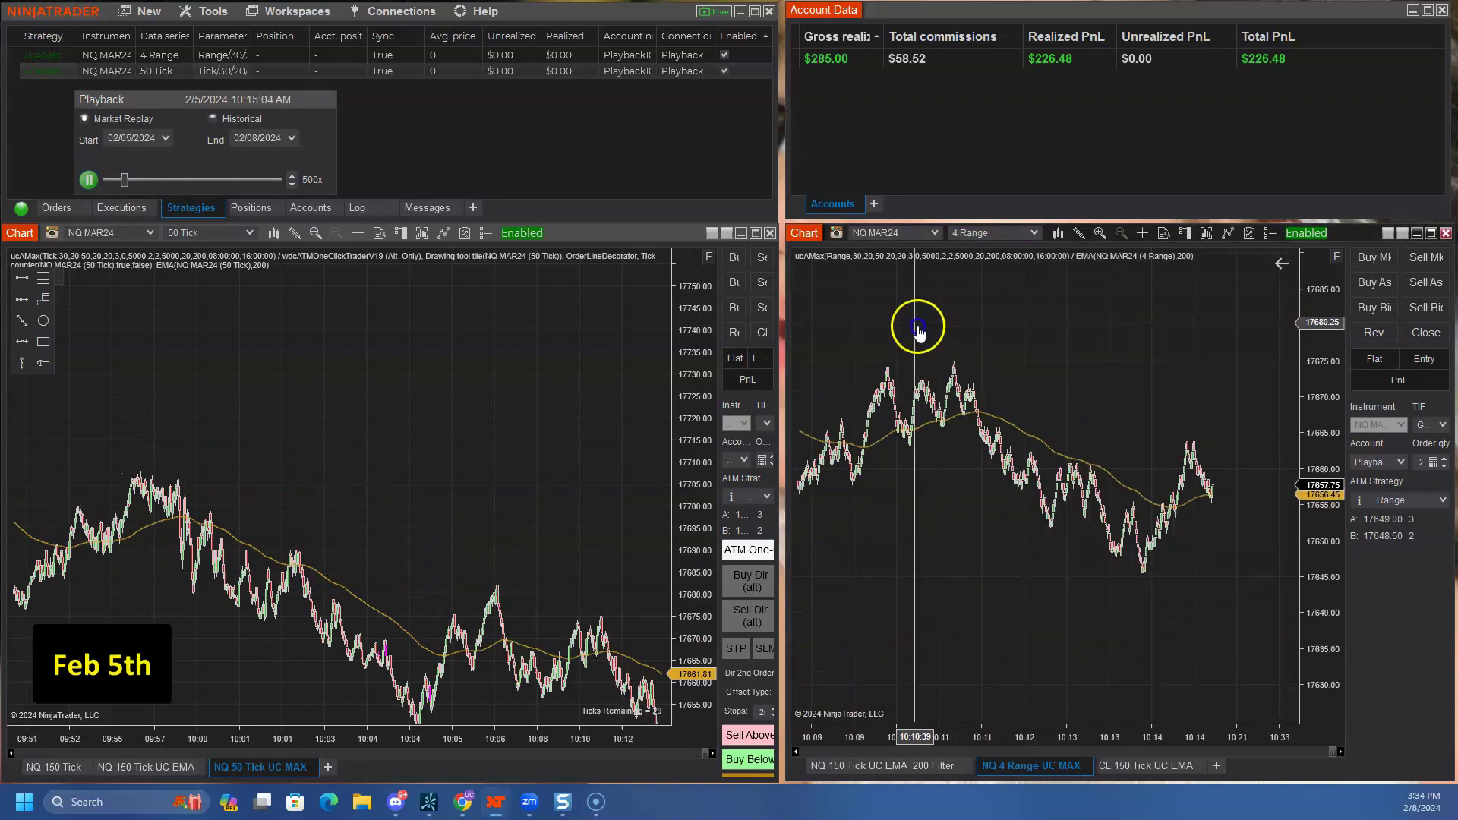
{"action": "scroll", "coordinate": [478, 387], "scroll_direction": "down", "scroll_amount": 5}
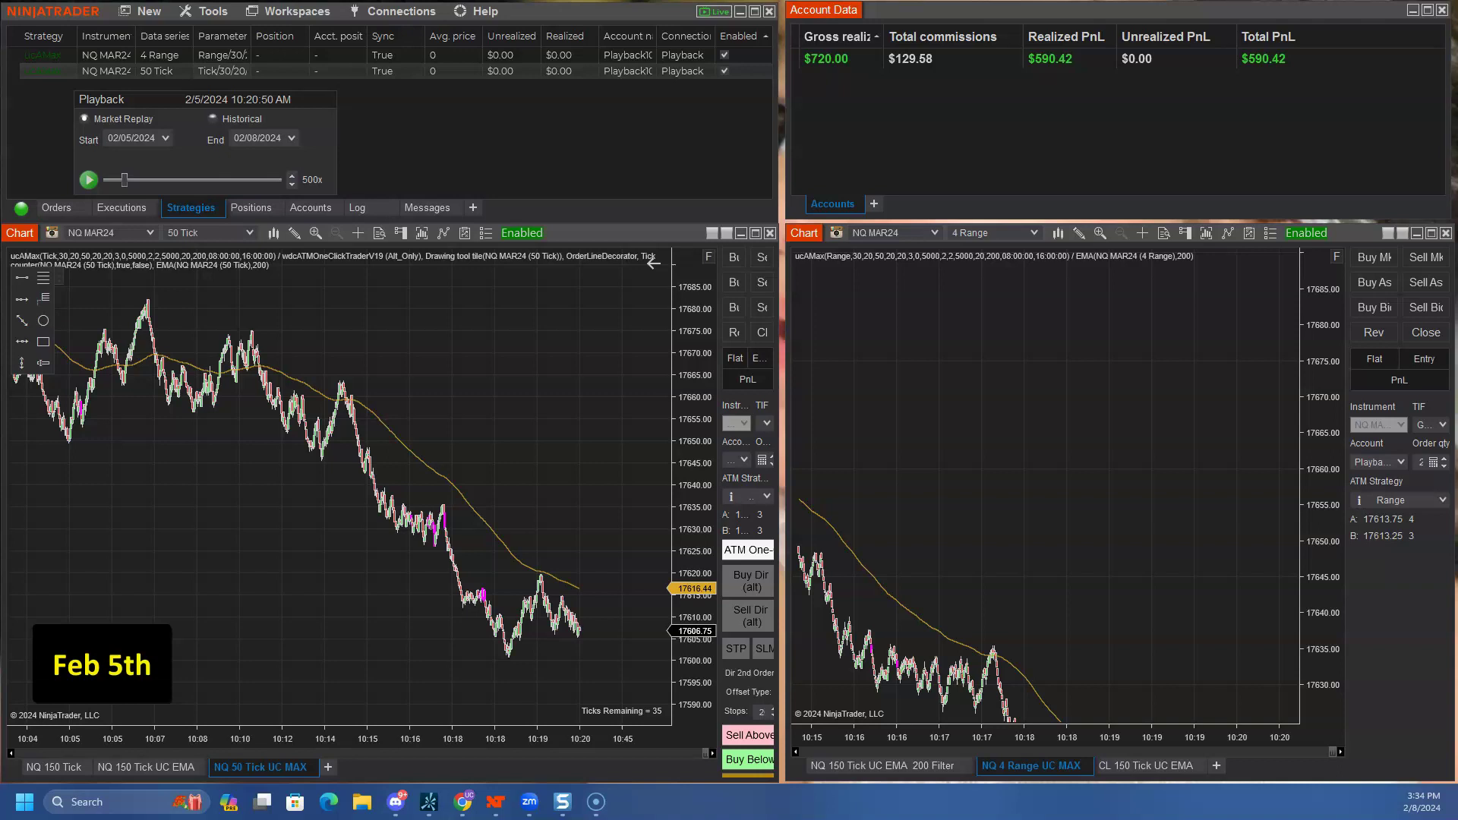
Open the Trade Performance report, set its end date to 02/05/2024, regenerate it and sort the trades by entry time.
{"action": "mouse_move", "coordinate": [591, 816]}
{"action": "mouse_move", "coordinate": [498, 811]}
{"action": "left_click", "coordinate": [664, 703]}
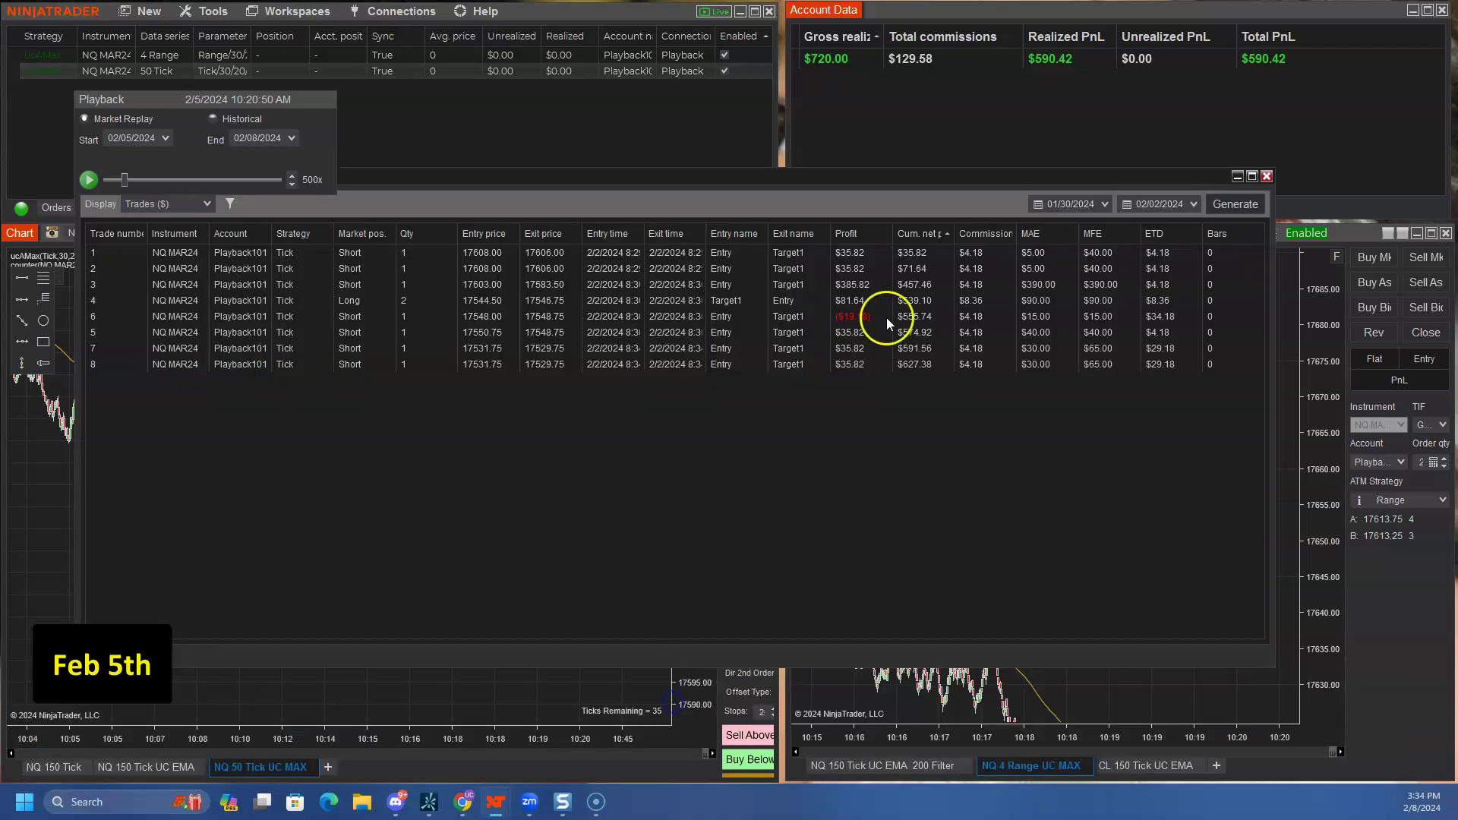
{"action": "left_click", "coordinate": [1196, 203]}
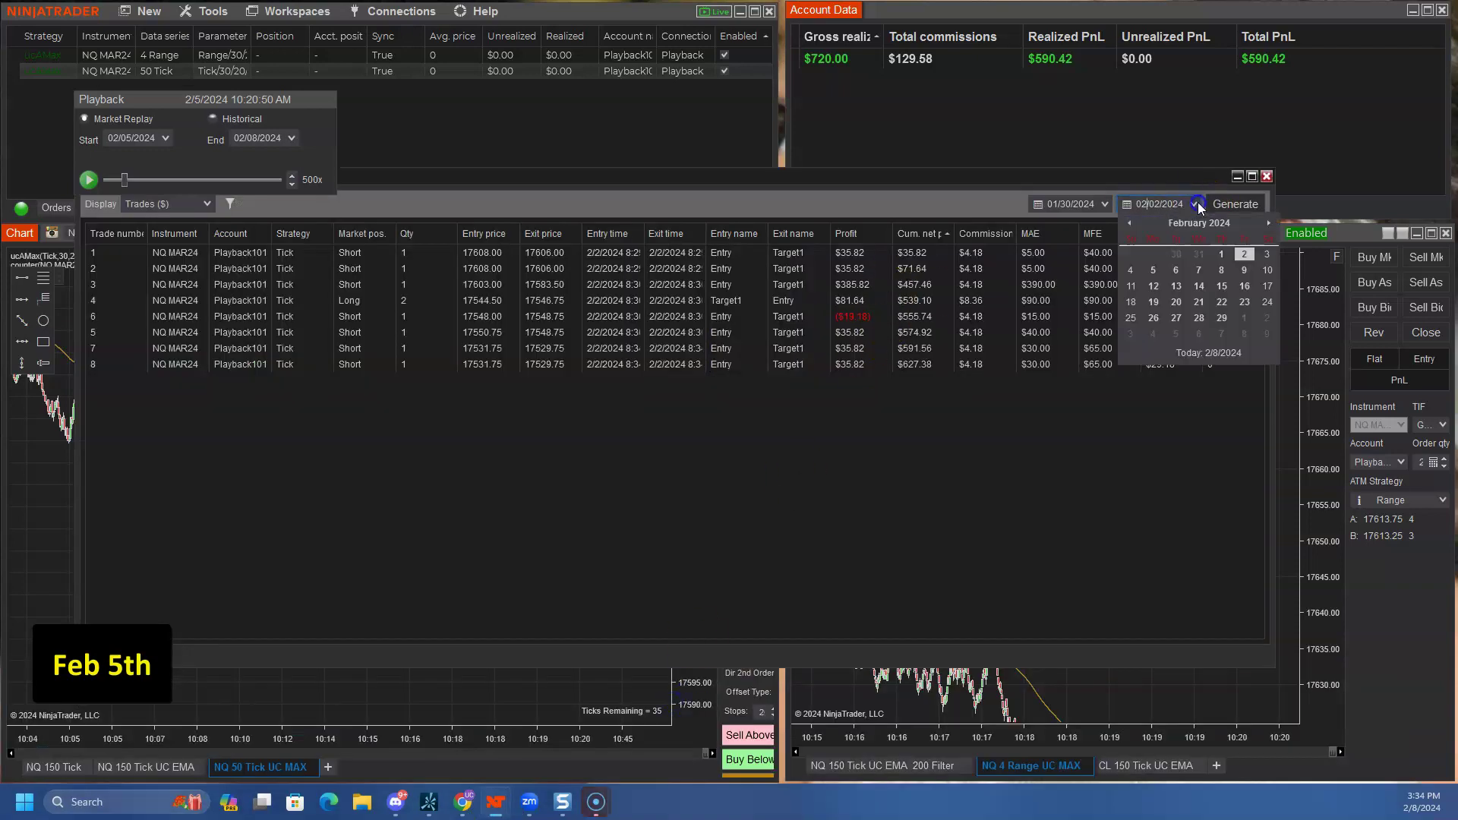
{"action": "left_click", "coordinate": [1152, 270]}
{"action": "left_click", "coordinate": [1242, 202]}
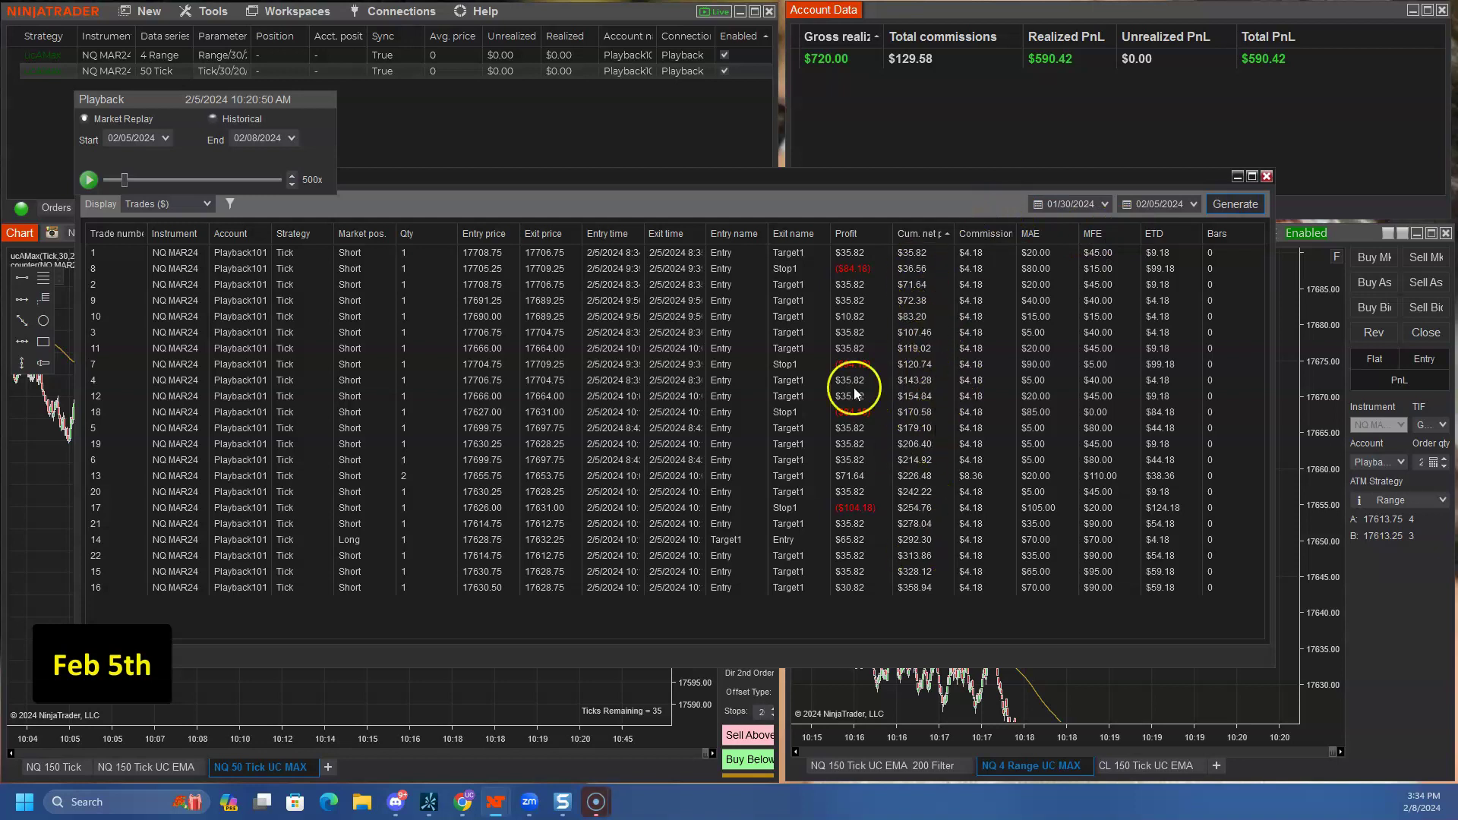
{"action": "left_click", "coordinate": [608, 239]}
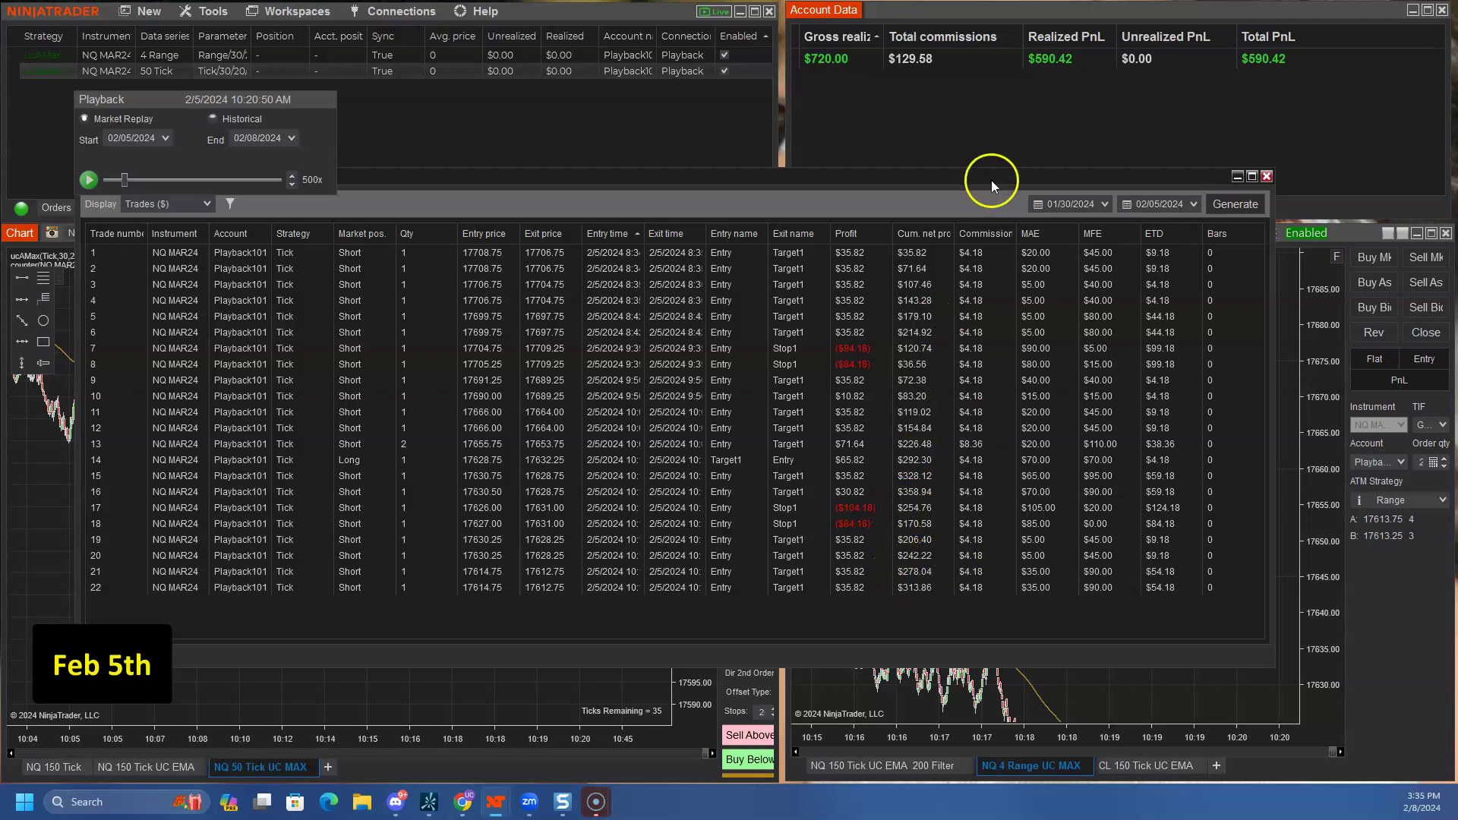
Set the report's start date to 02/05/2024, regenerate it and minimize the report window.
{"action": "left_click", "coordinate": [1104, 204]}
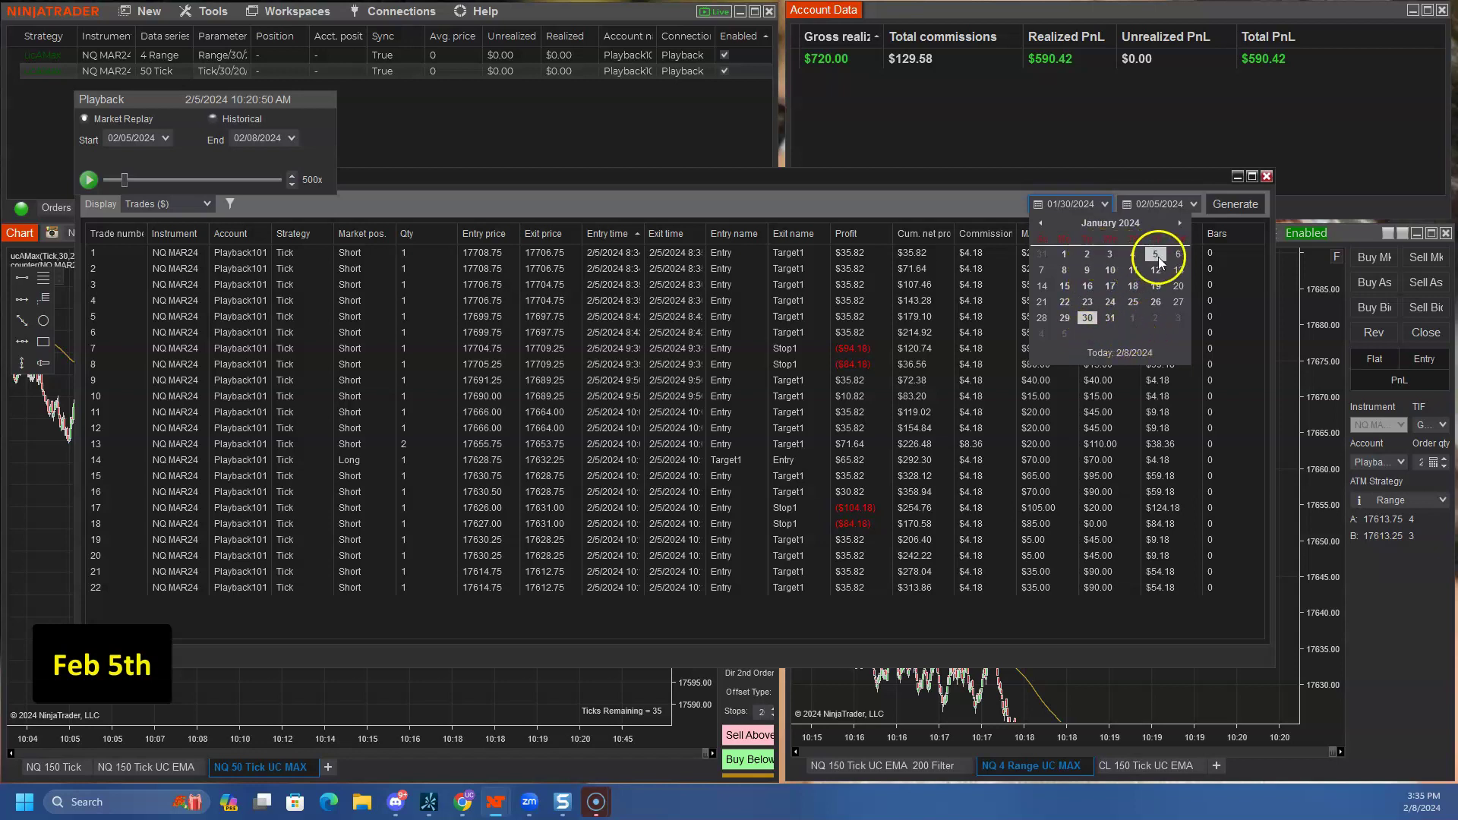
{"action": "left_click", "coordinate": [1063, 322]}
{"action": "left_click", "coordinate": [1104, 206]}
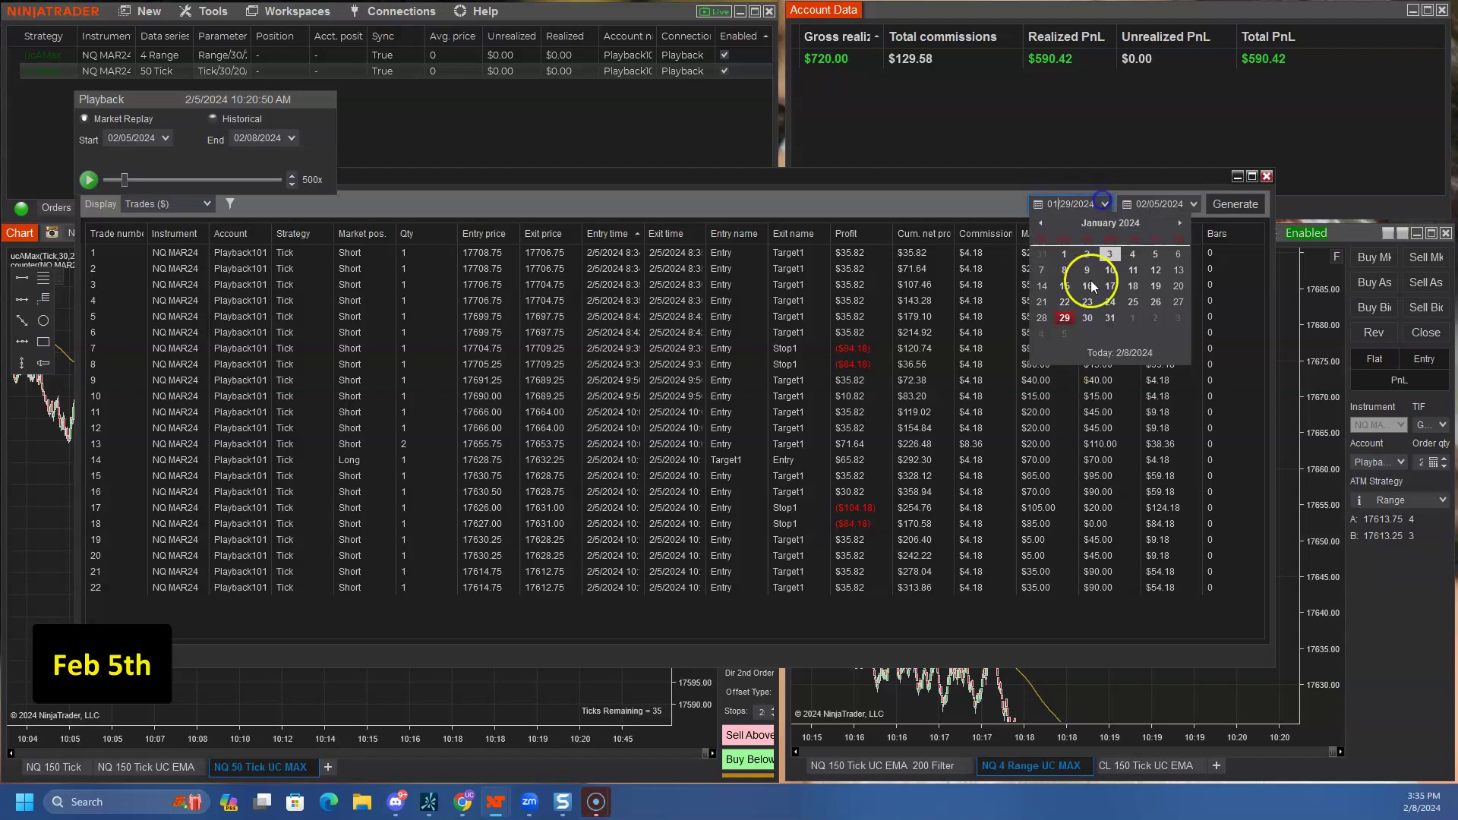
{"action": "left_click", "coordinate": [1063, 334]}
{"action": "left_click", "coordinate": [1228, 204]}
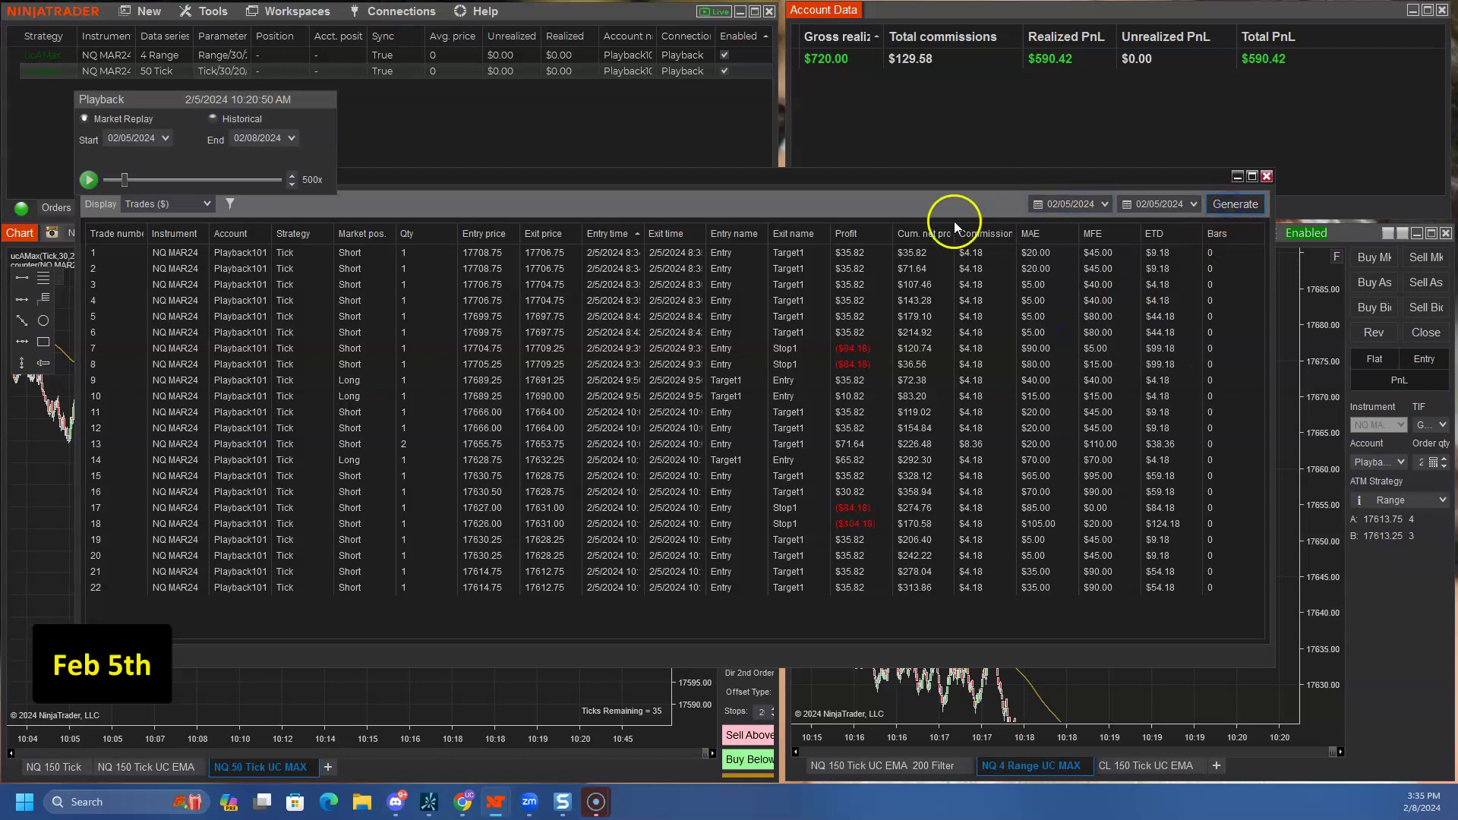
{"action": "left_click", "coordinate": [1237, 177]}
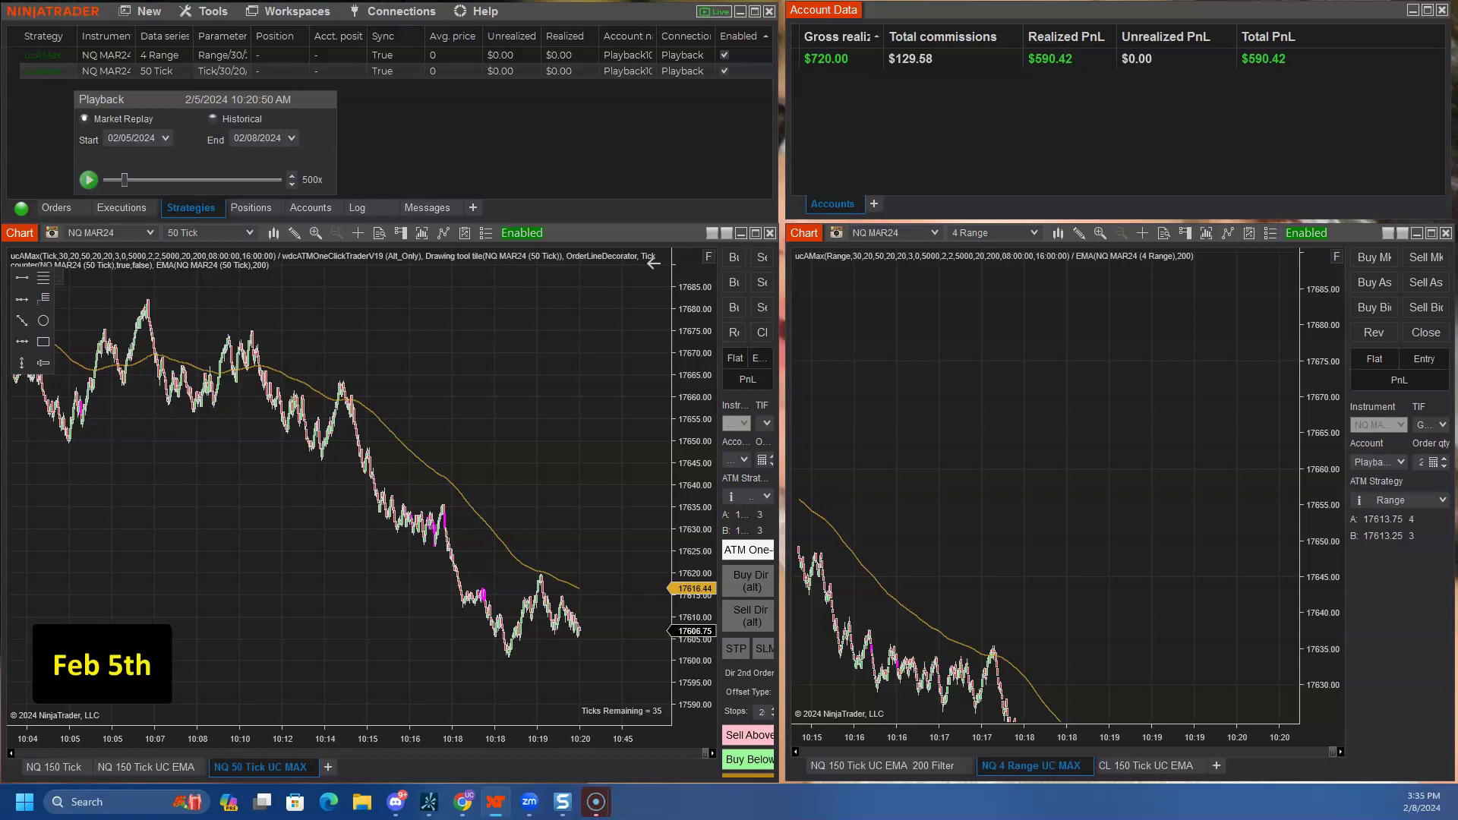
Review the full February 5 trade list, sorting it by cumulative net profit to check for drawdown, and minimize the report.
{"action": "left_click", "coordinate": [143, 131]}
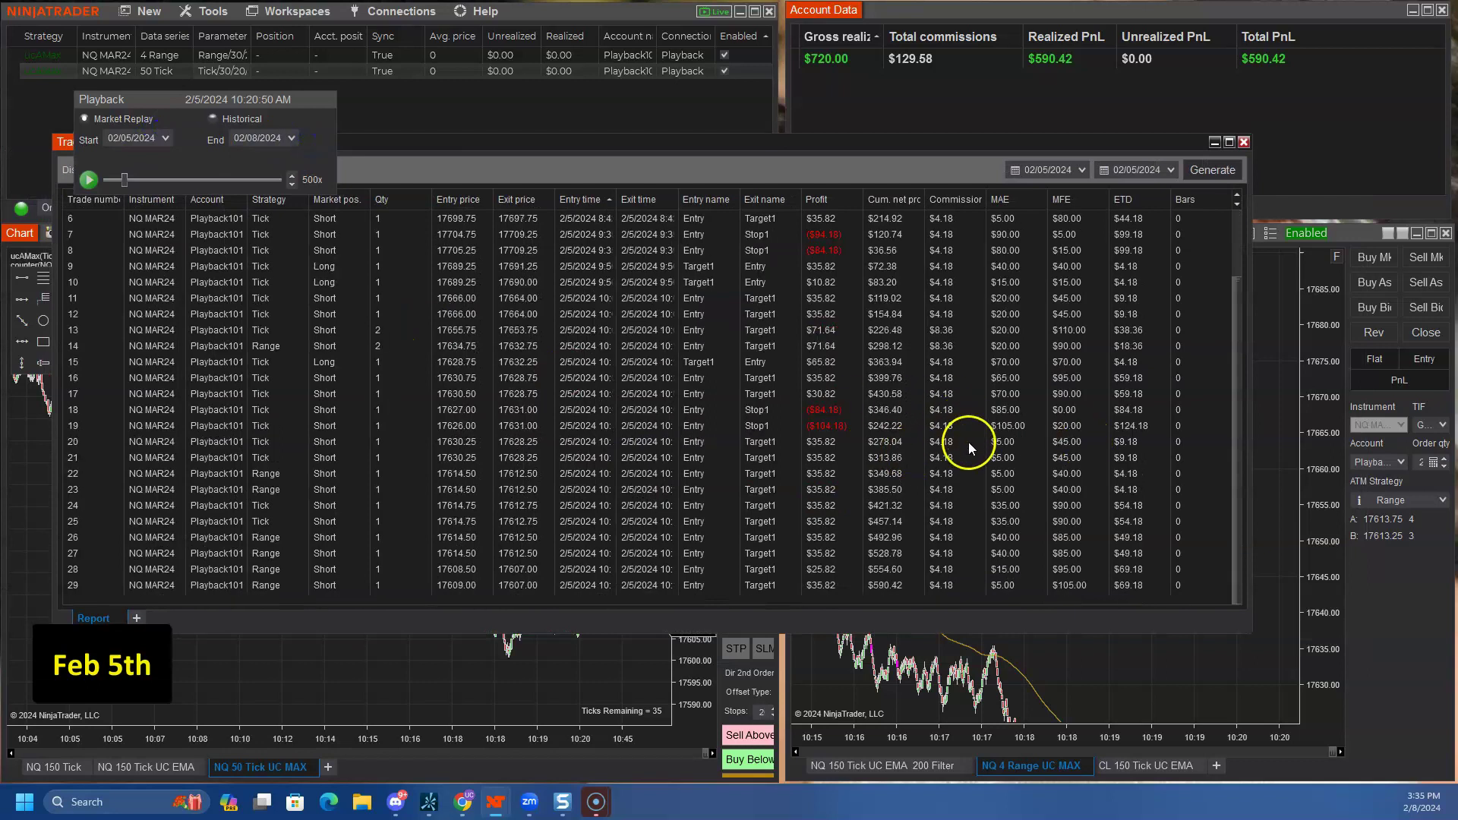
{"action": "mouse_move", "coordinate": [476, 805]}
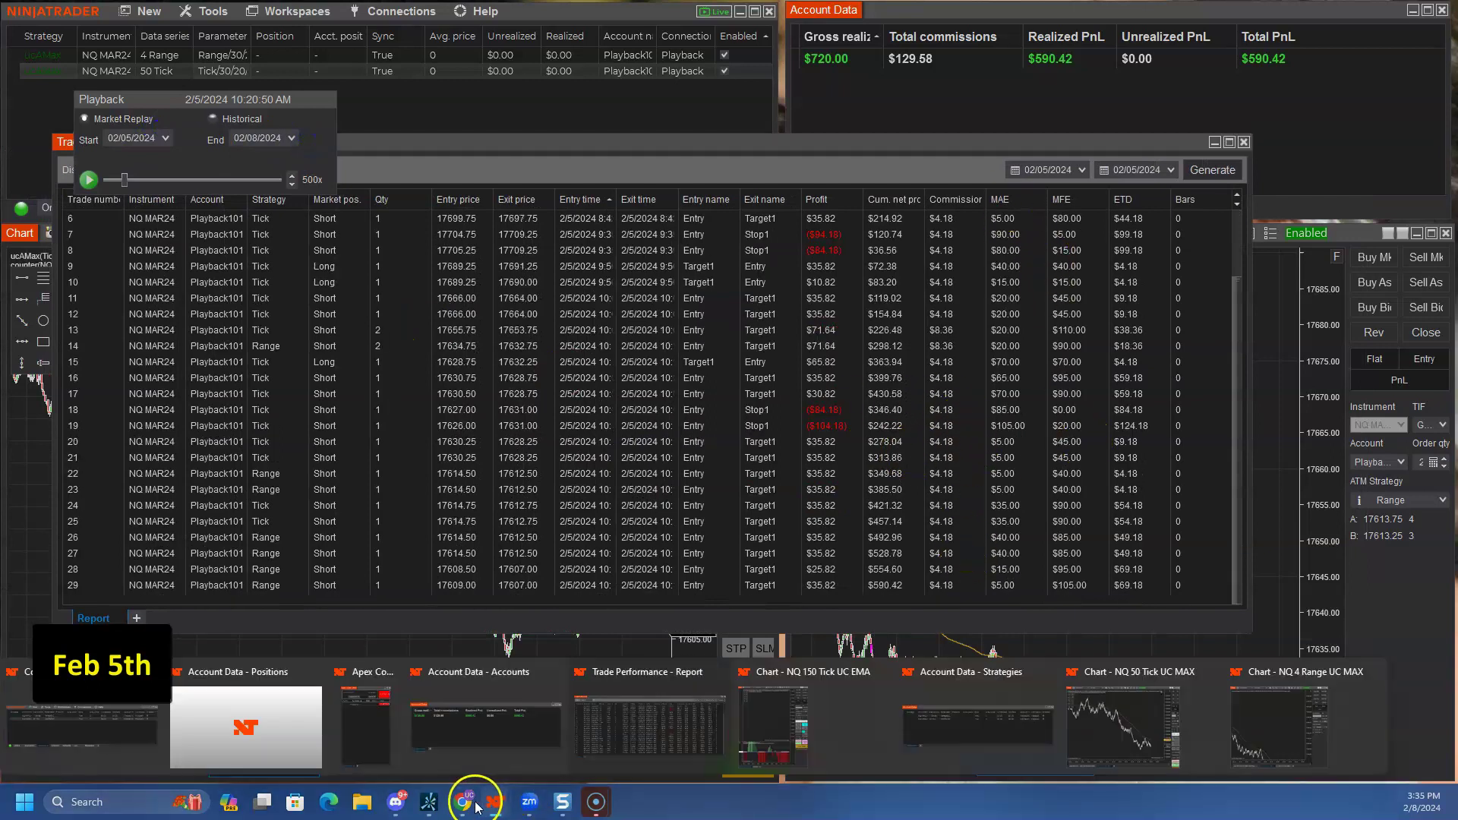
{"action": "scroll", "coordinate": [869, 463], "scroll_direction": "up", "scroll_amount": 2}
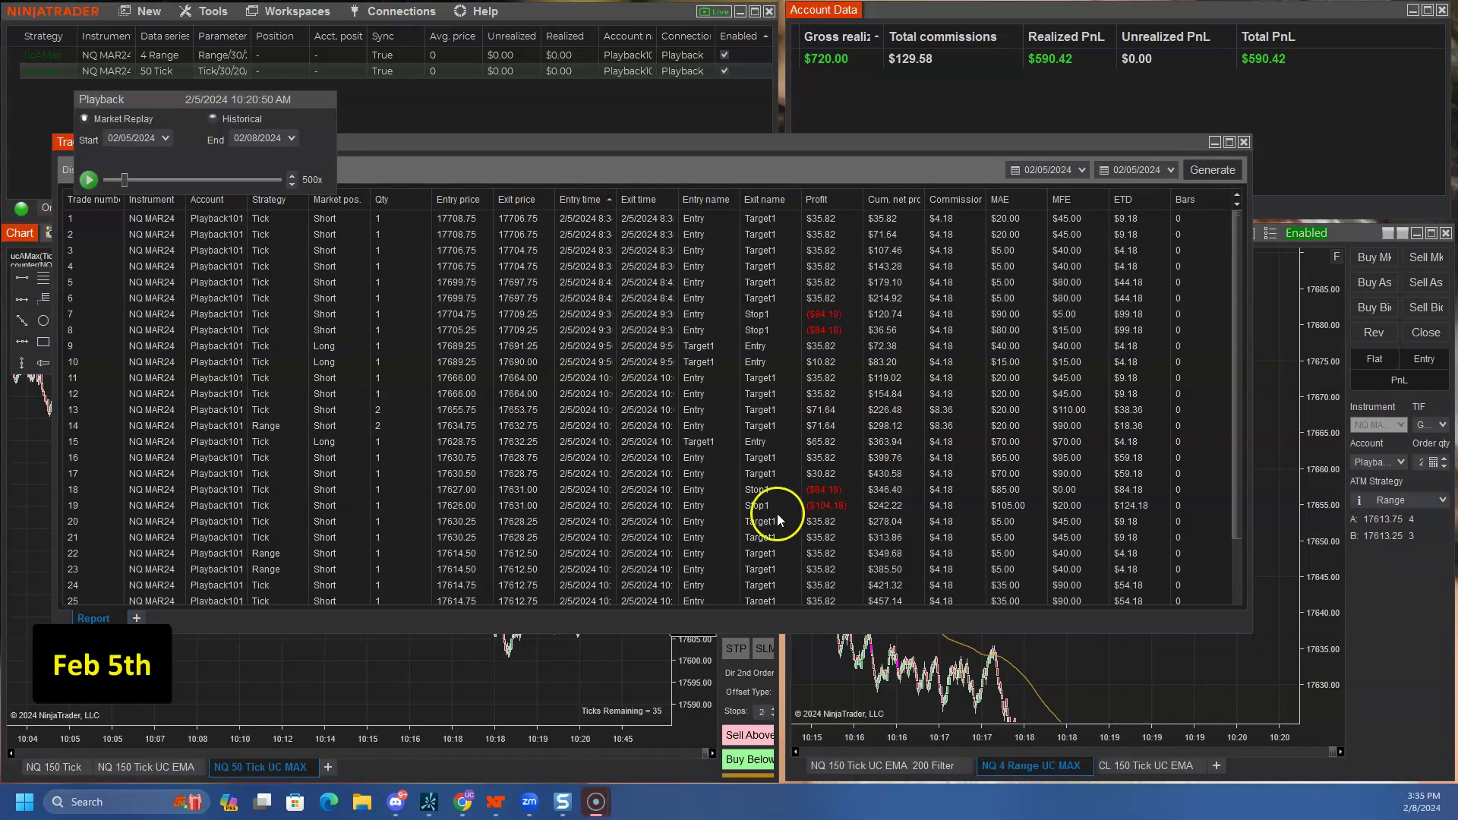
{"action": "scroll", "coordinate": [777, 513], "scroll_direction": "down", "scroll_amount": 2}
{"action": "left_click", "coordinate": [894, 201]}
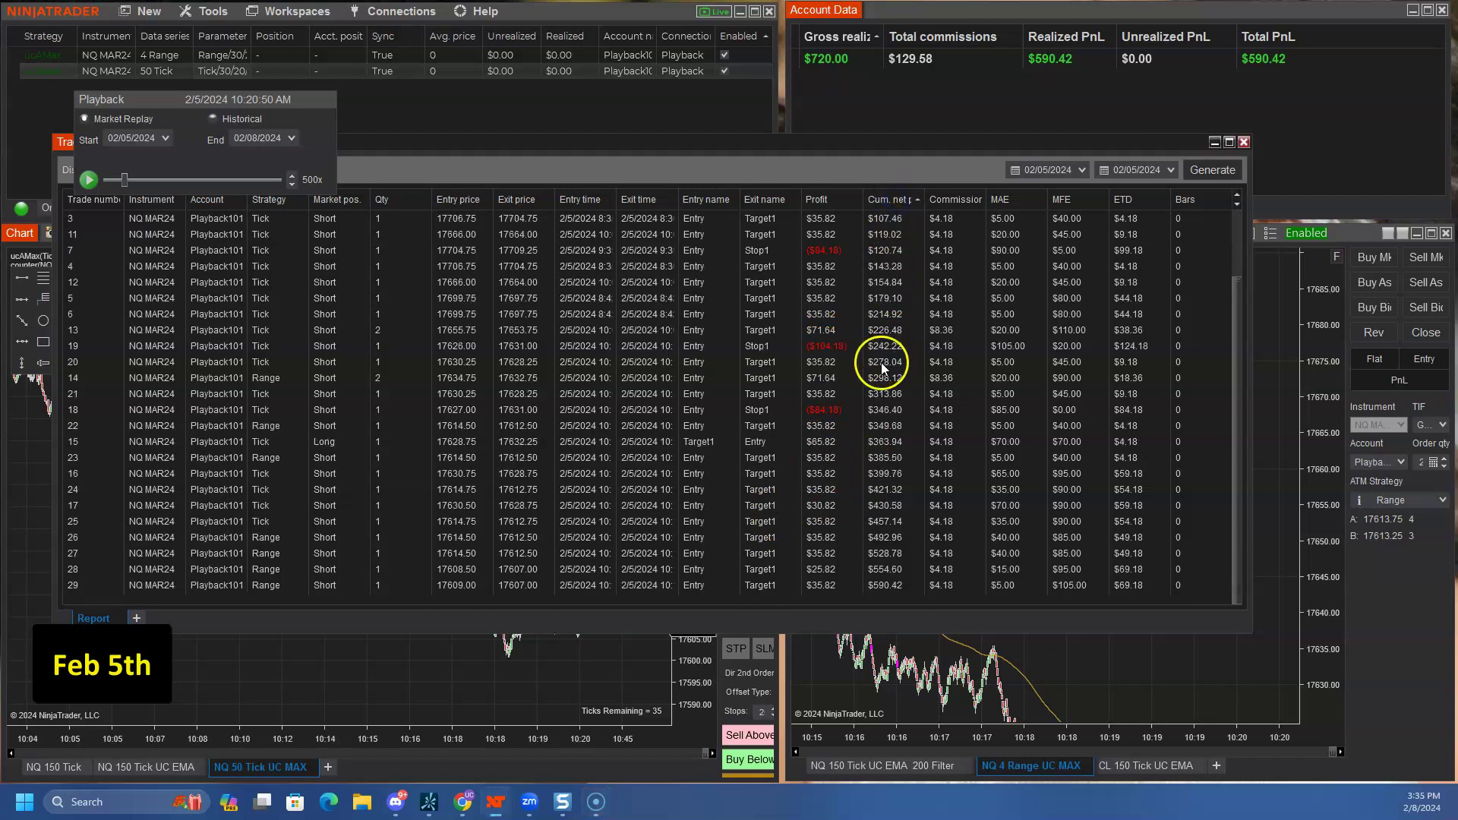
{"action": "scroll", "coordinate": [889, 368], "scroll_direction": "up", "scroll_amount": 2}
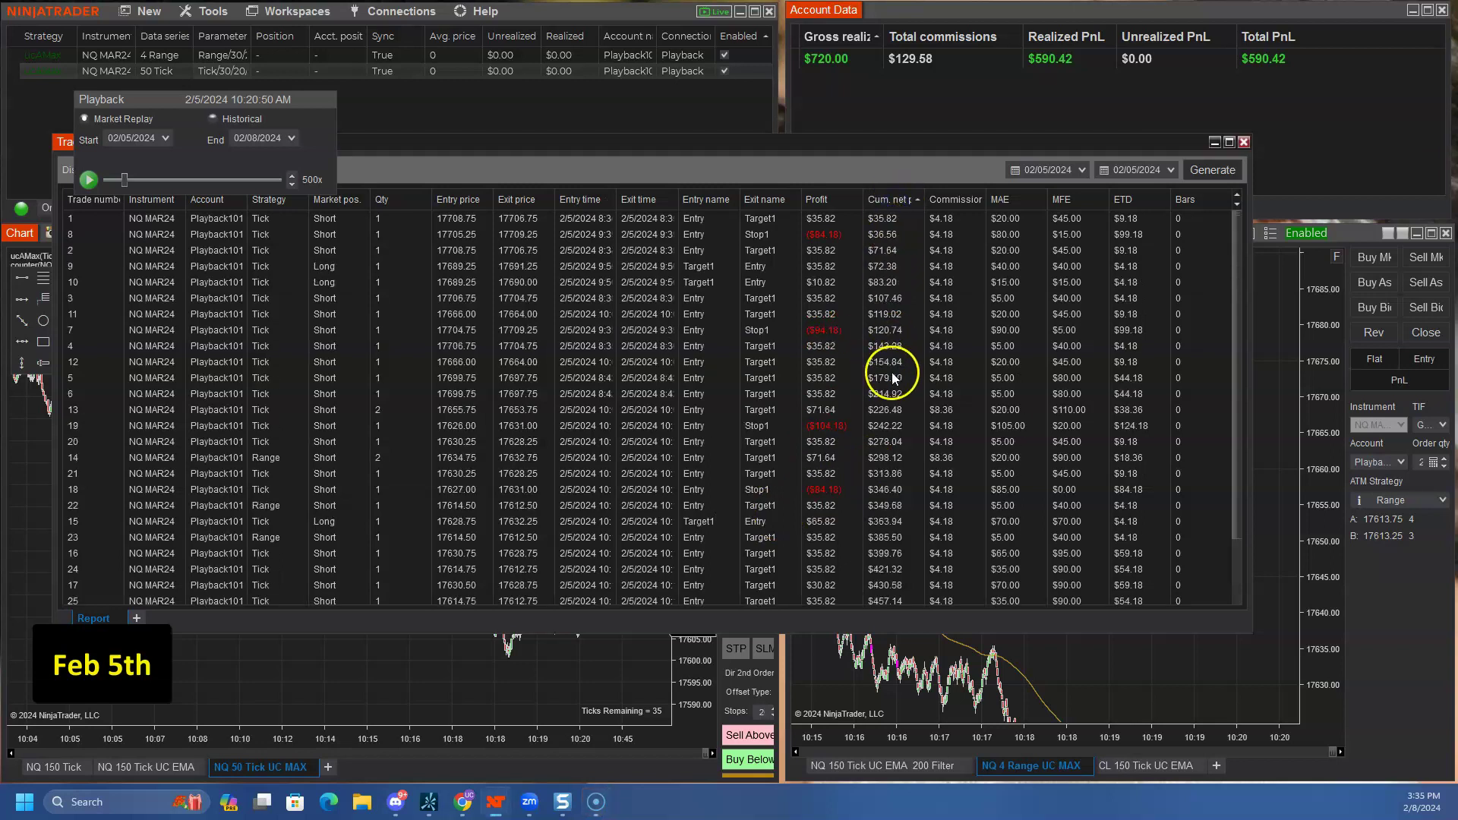
{"action": "left_click", "coordinate": [1217, 142]}
Switch to the Google Sheets log and enter Closed 590, Max DD 0 and High 590 in row 24.
{"action": "left_click", "coordinate": [463, 801]}
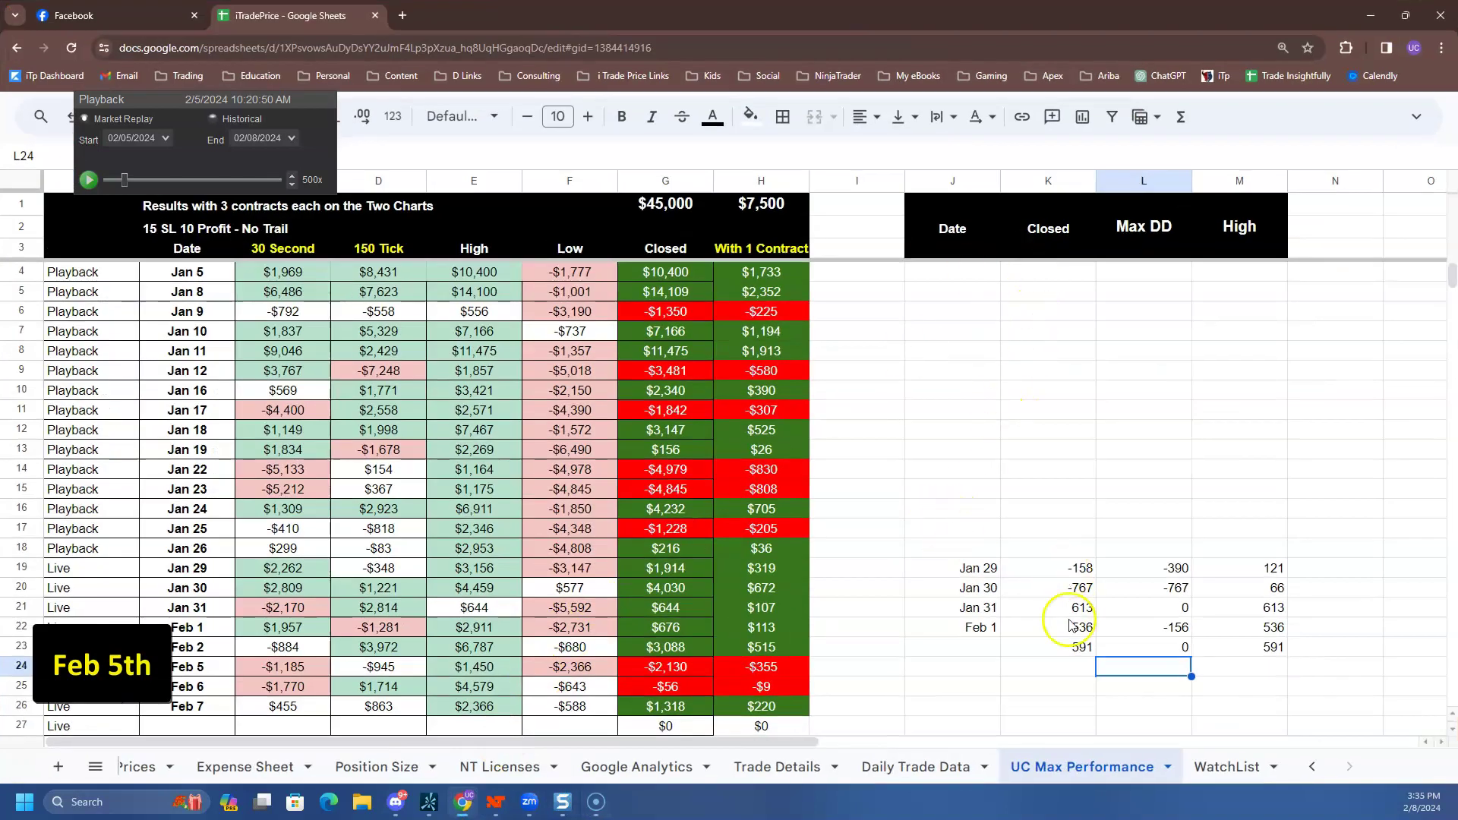
{"action": "left_click", "coordinate": [1069, 668]}
{"action": "type", "text": "590"}
{"action": "key", "text": "Tab"}
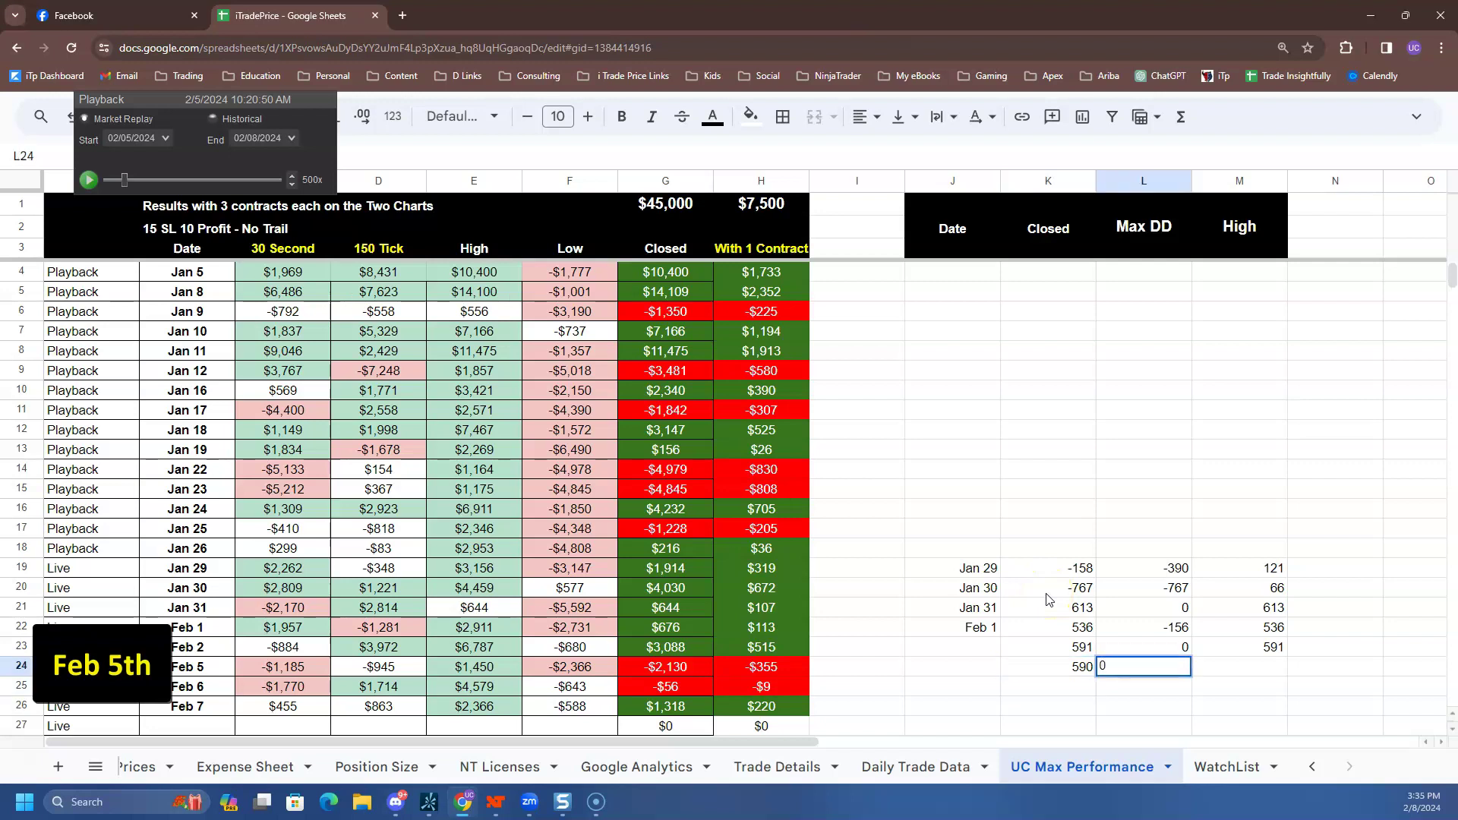
{"action": "key", "text": "Tab"}
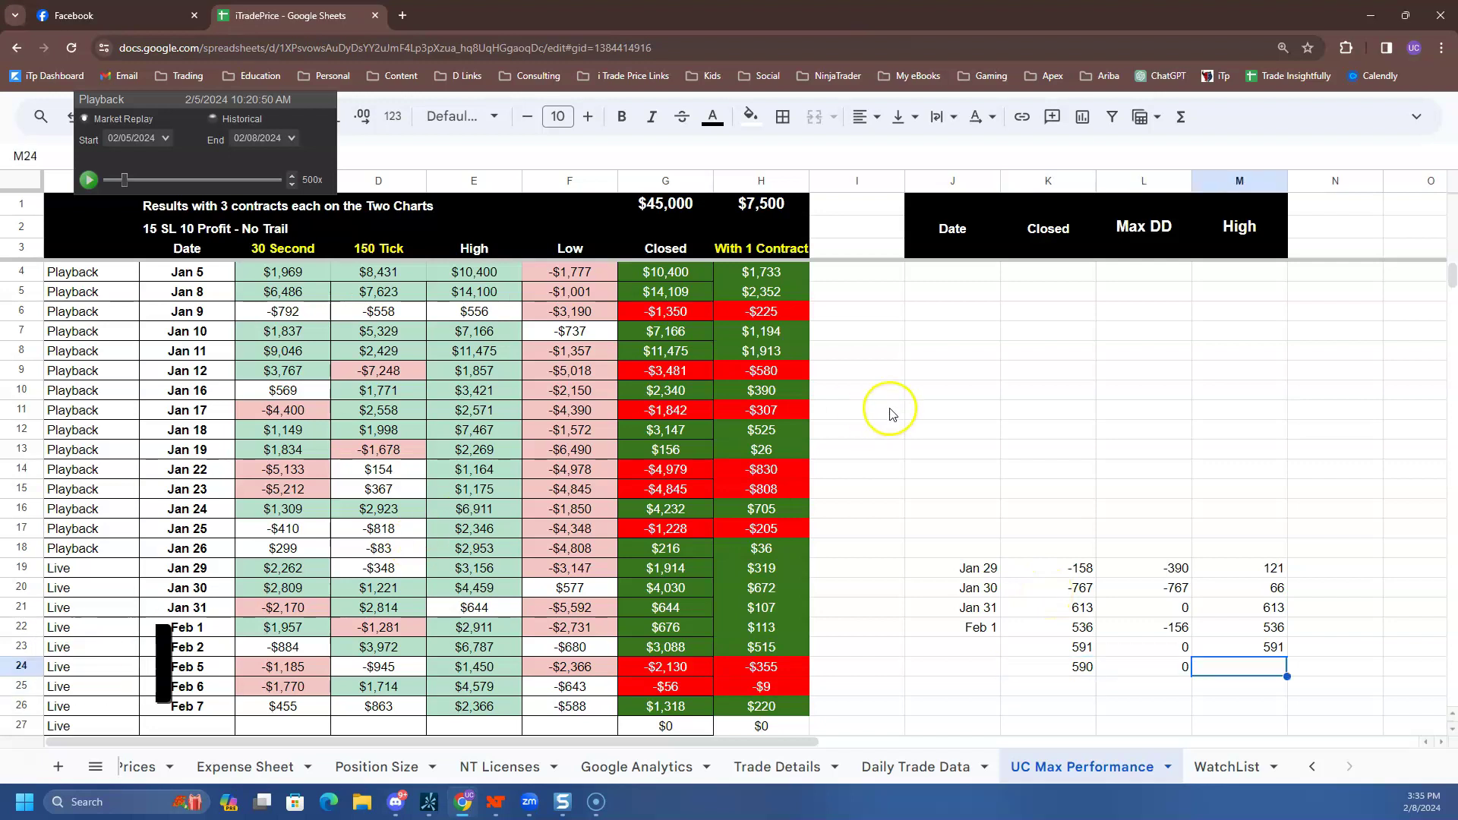
{"action": "type", "text": "590"}
{"action": "key", "text": "Return"}
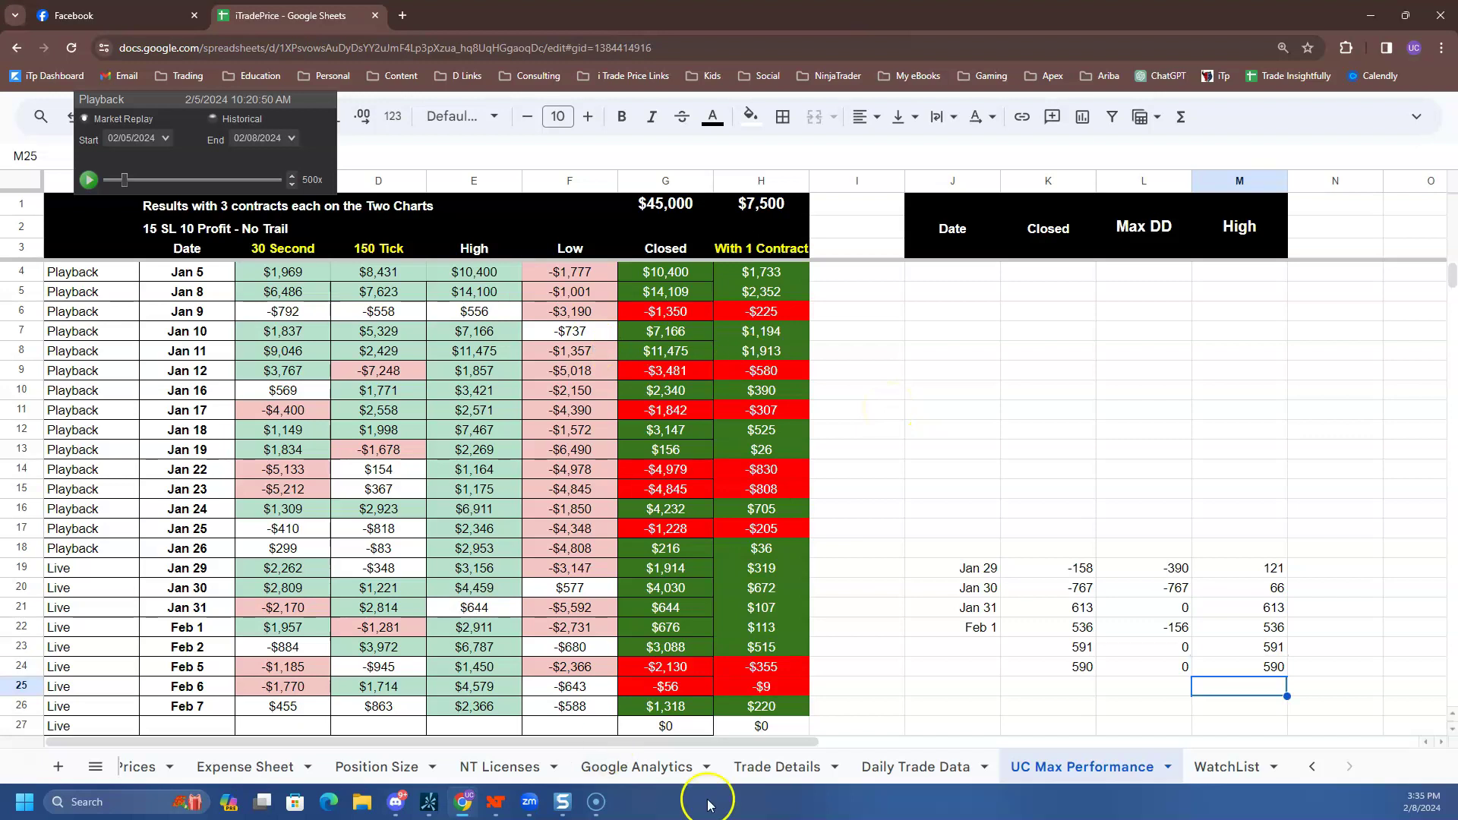
Label the last two result rows in the Date column as Feb 2 and Feb 5.
{"action": "left_click", "coordinate": [963, 647]}
{"action": "type", "text": "Feb 2"}
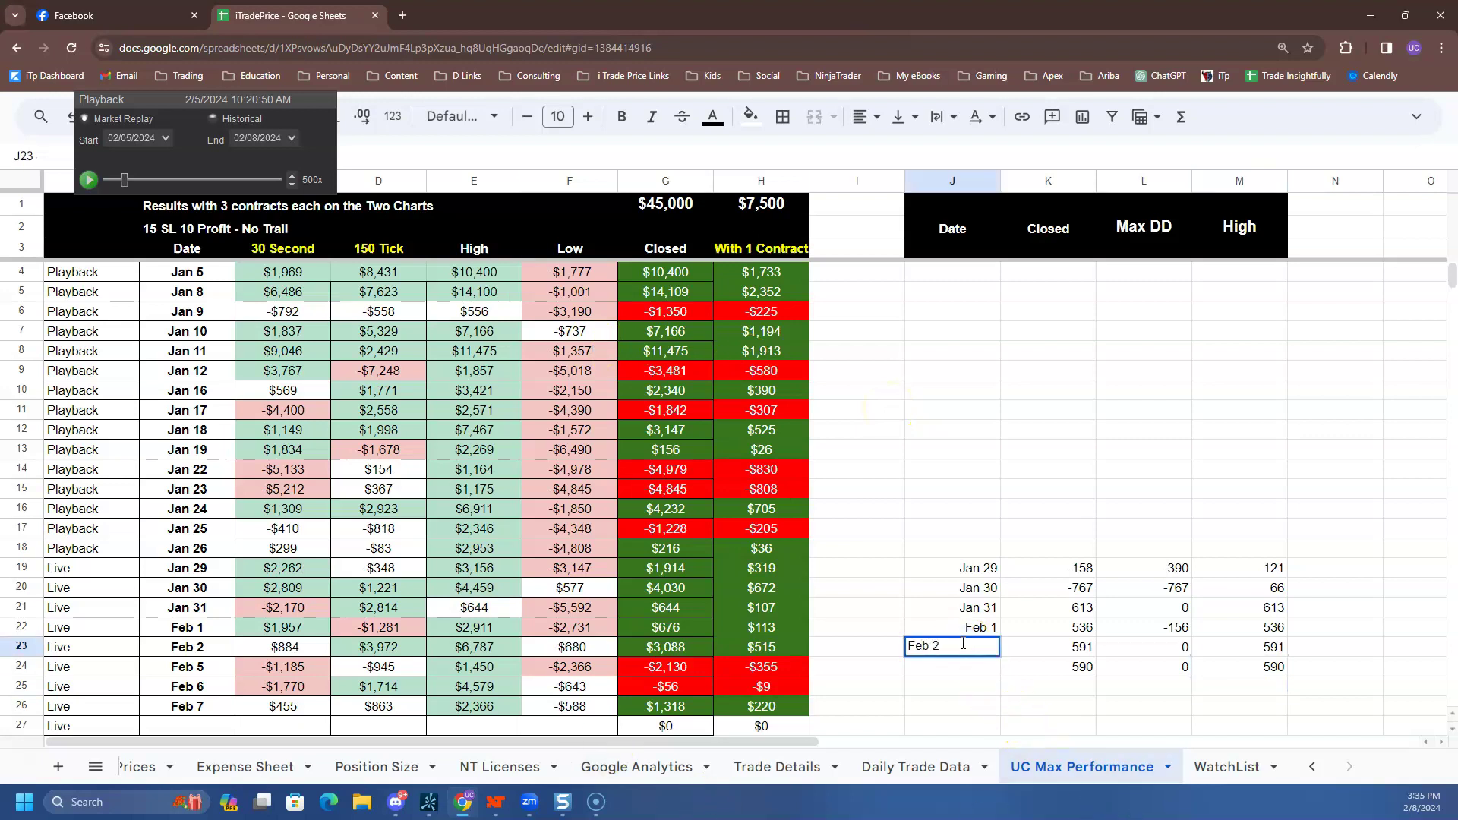
{"action": "key", "text": "Return"}
{"action": "type", "text": "Feb 5"}
{"action": "key", "text": "Return"}
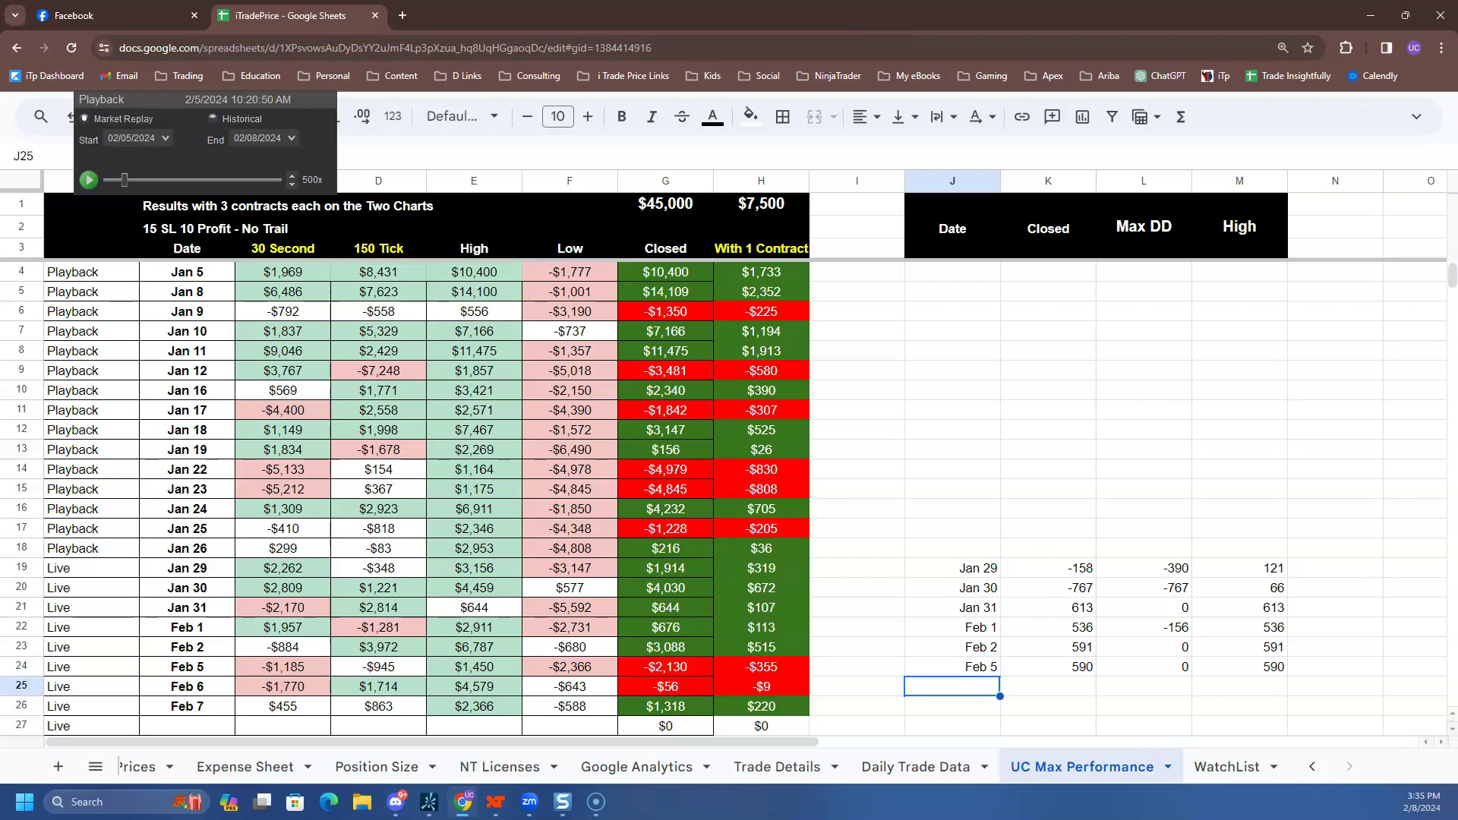
Return to NinjaTrader, set the replay start date to 02/06/2024 and restore automatic price scaling on both charts.
{"action": "left_click", "coordinate": [1372, 15]}
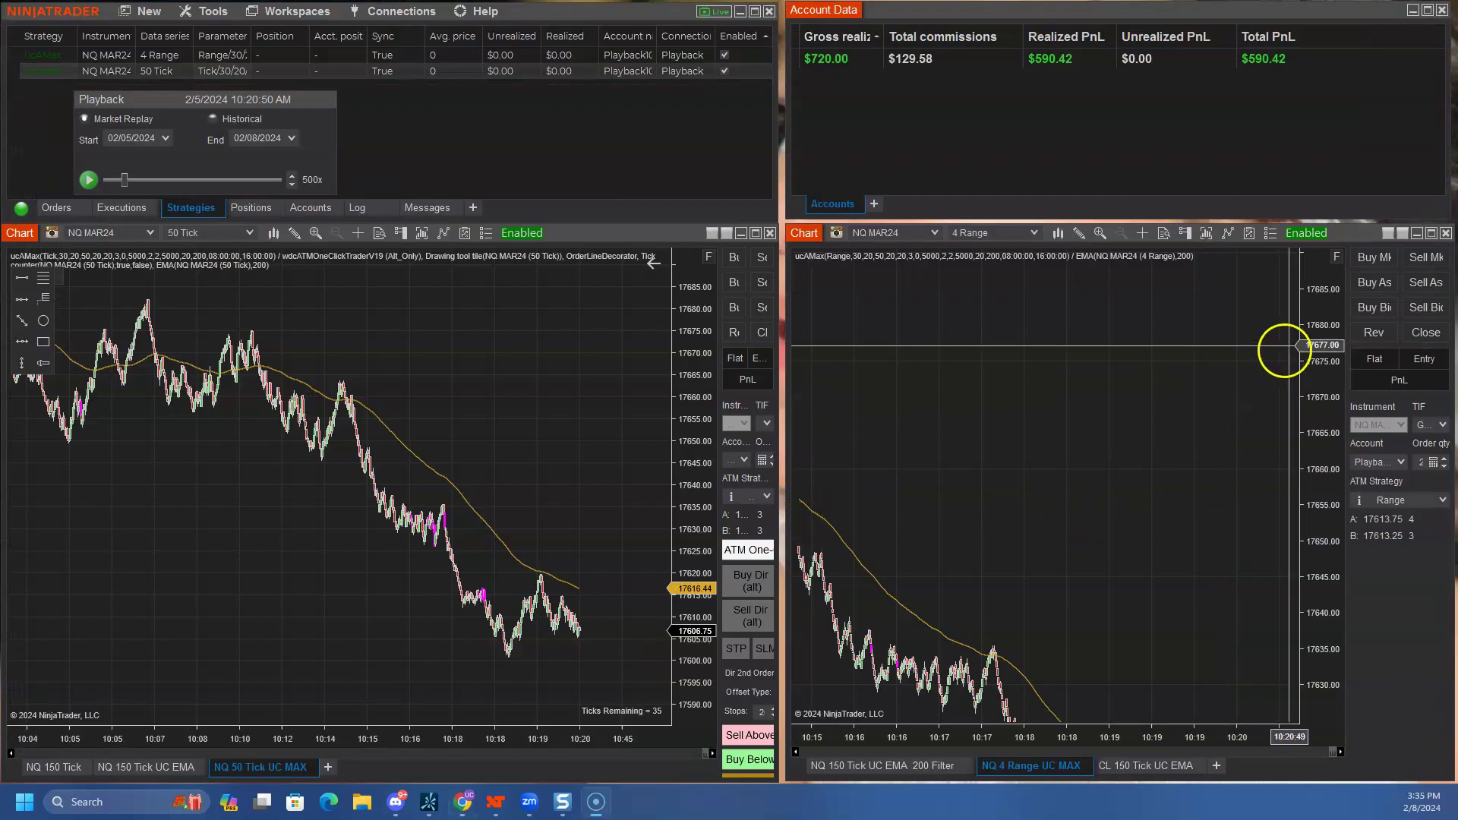
{"action": "left_click_drag", "start_coordinate": [524, 486], "coordinate": [473, 377]}
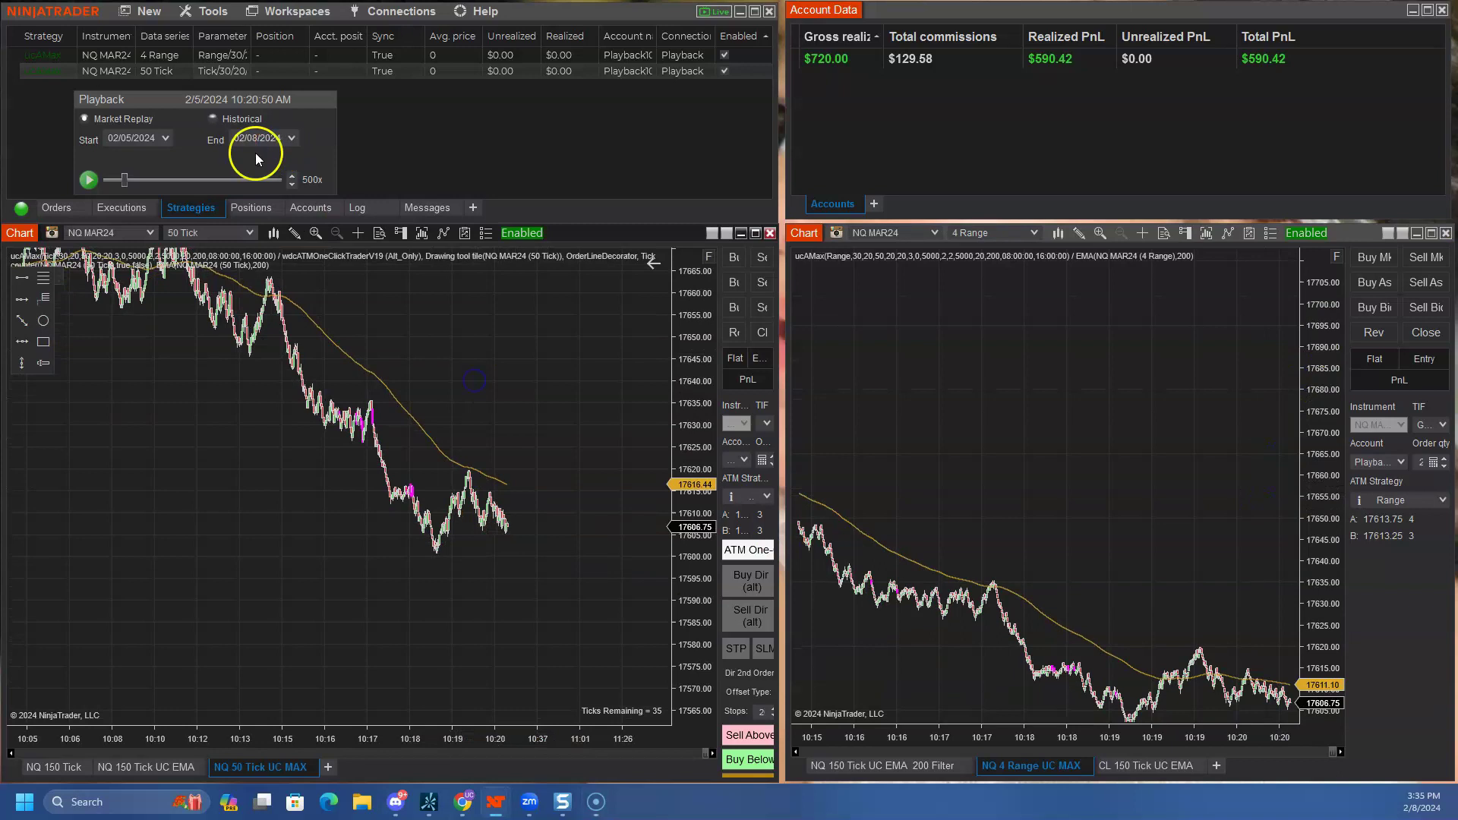
{"action": "left_click", "coordinate": [163, 139]}
{"action": "left_click", "coordinate": [162, 204]}
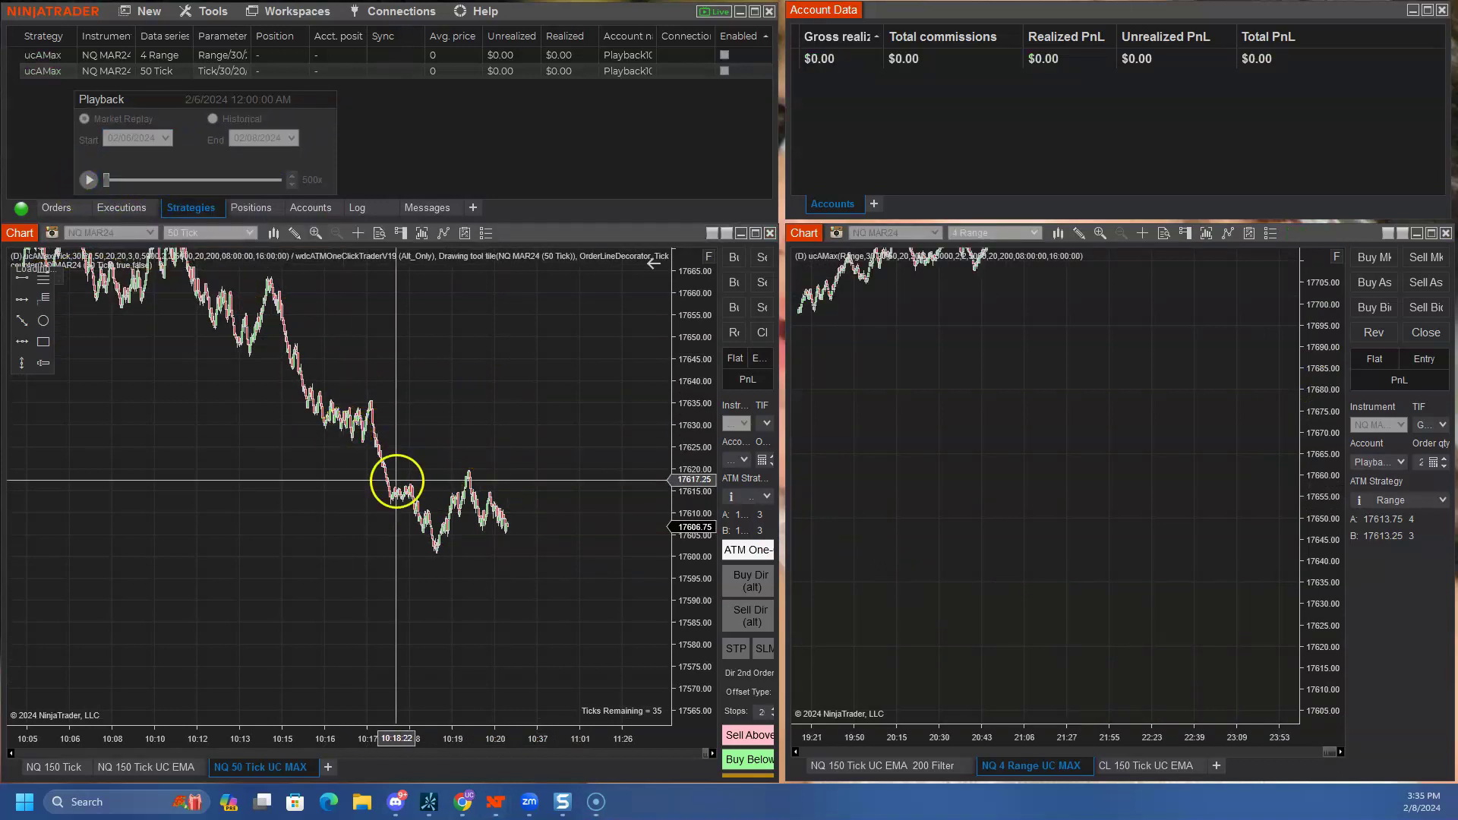
{"action": "left_click", "coordinate": [708, 256]}
{"action": "left_click", "coordinate": [1338, 256]}
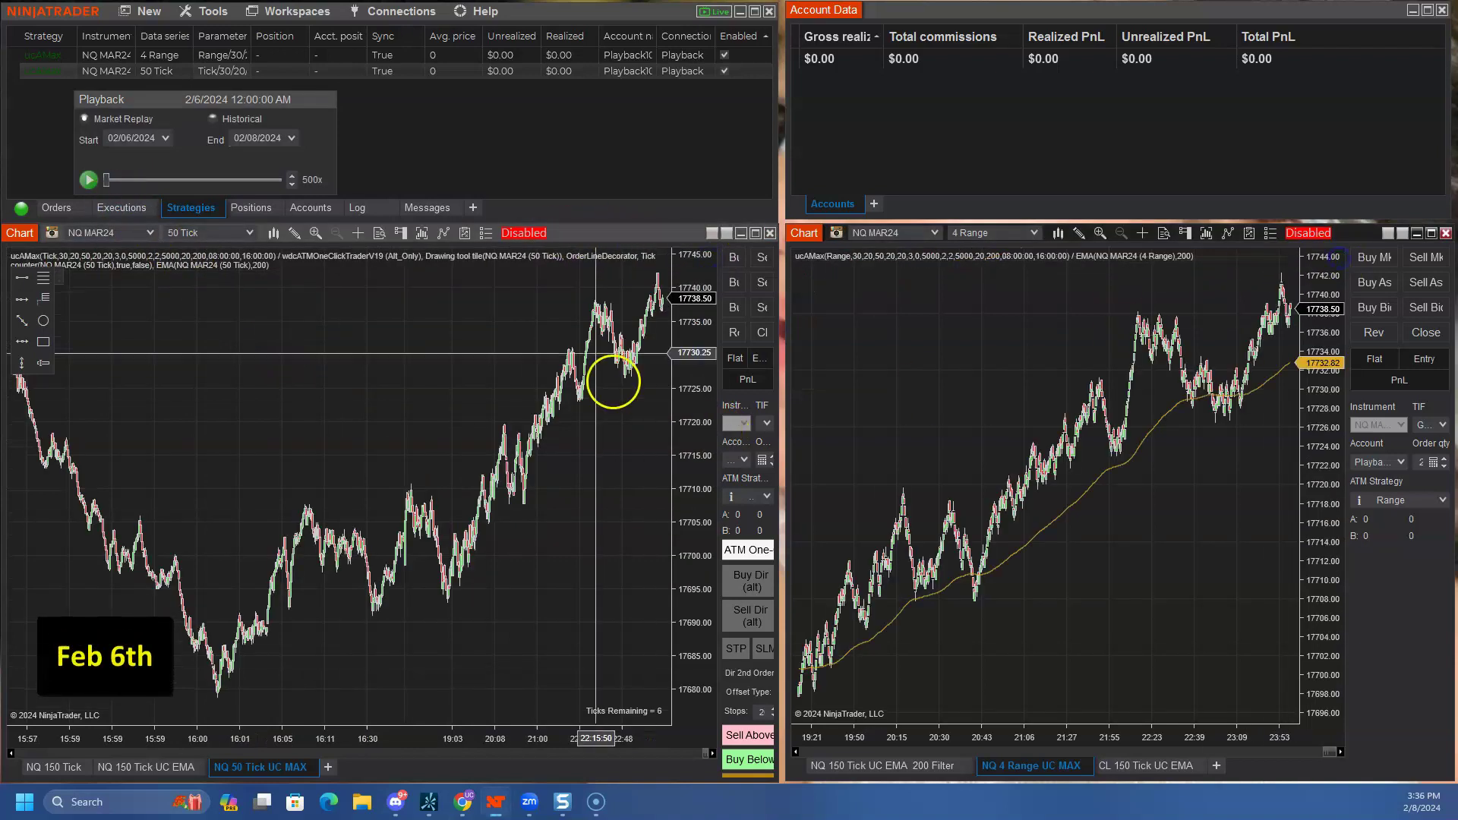
Restart the 50 Tick strategy, enable the 4 Range chart's strategy and position the replay at about 7:55 AM.
{"action": "left_click", "coordinate": [725, 71]}
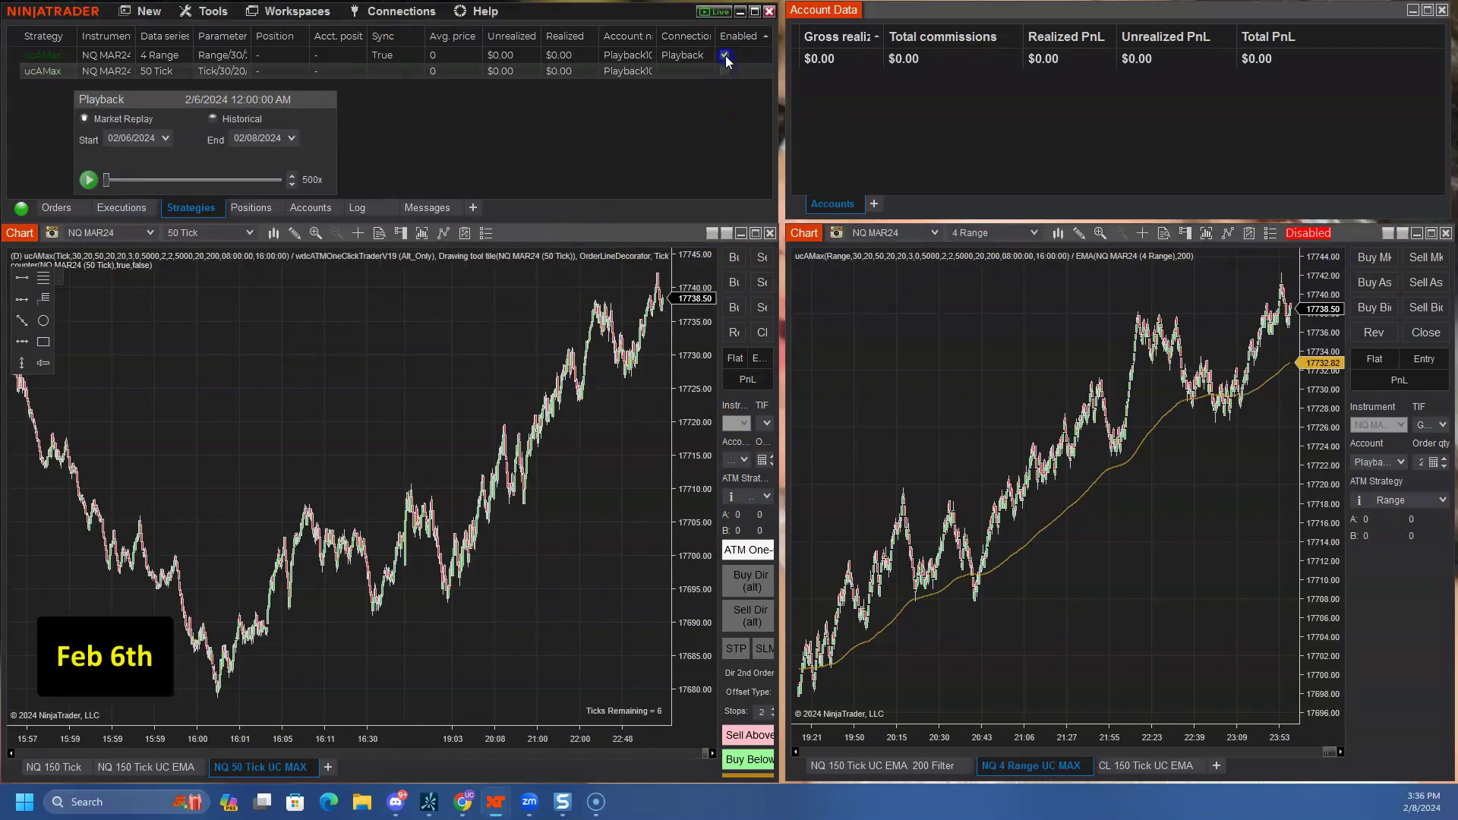
{"action": "left_click", "coordinate": [724, 72]}
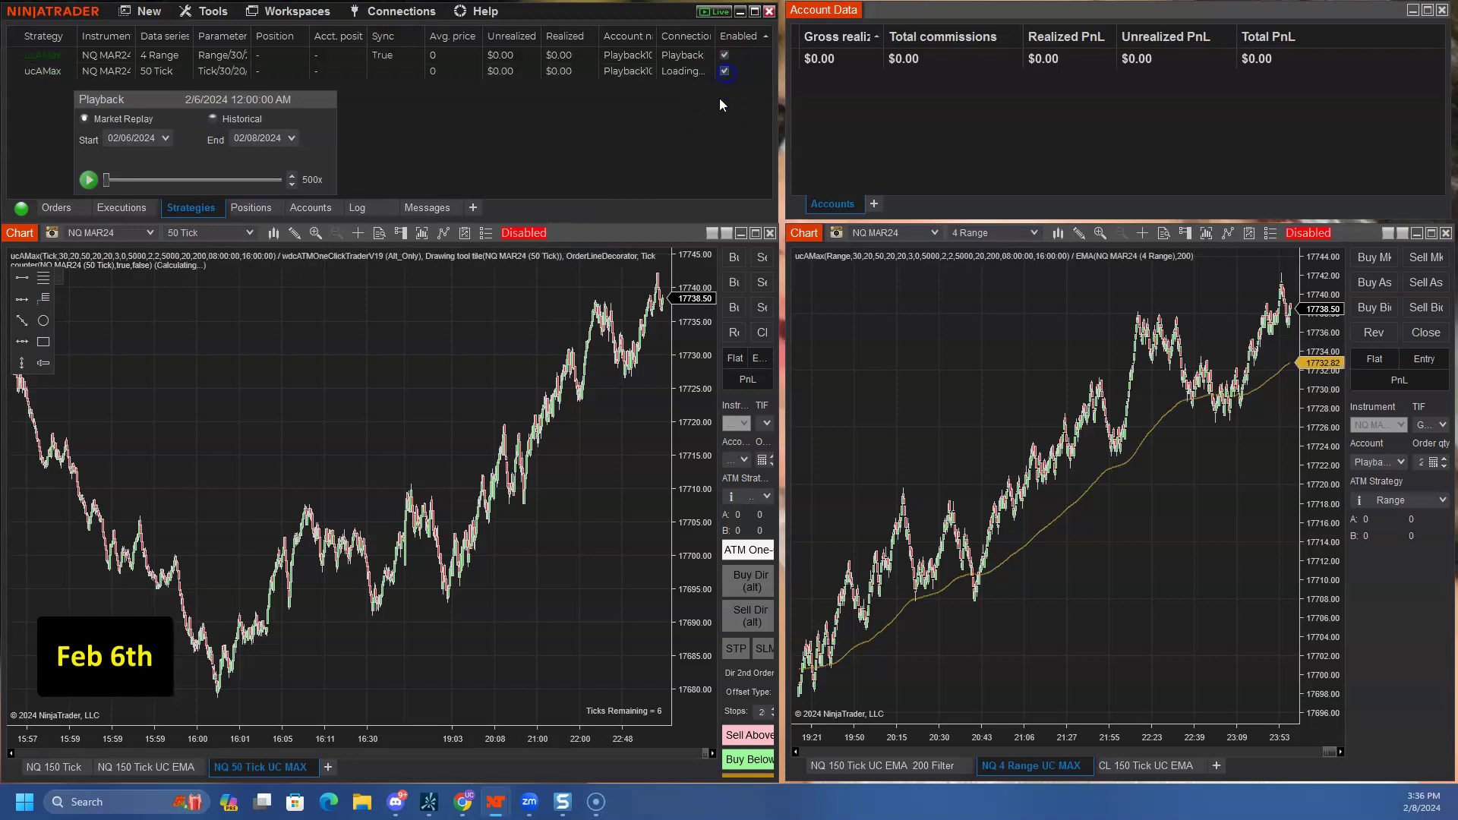
{"action": "left_click", "coordinate": [1286, 238]}
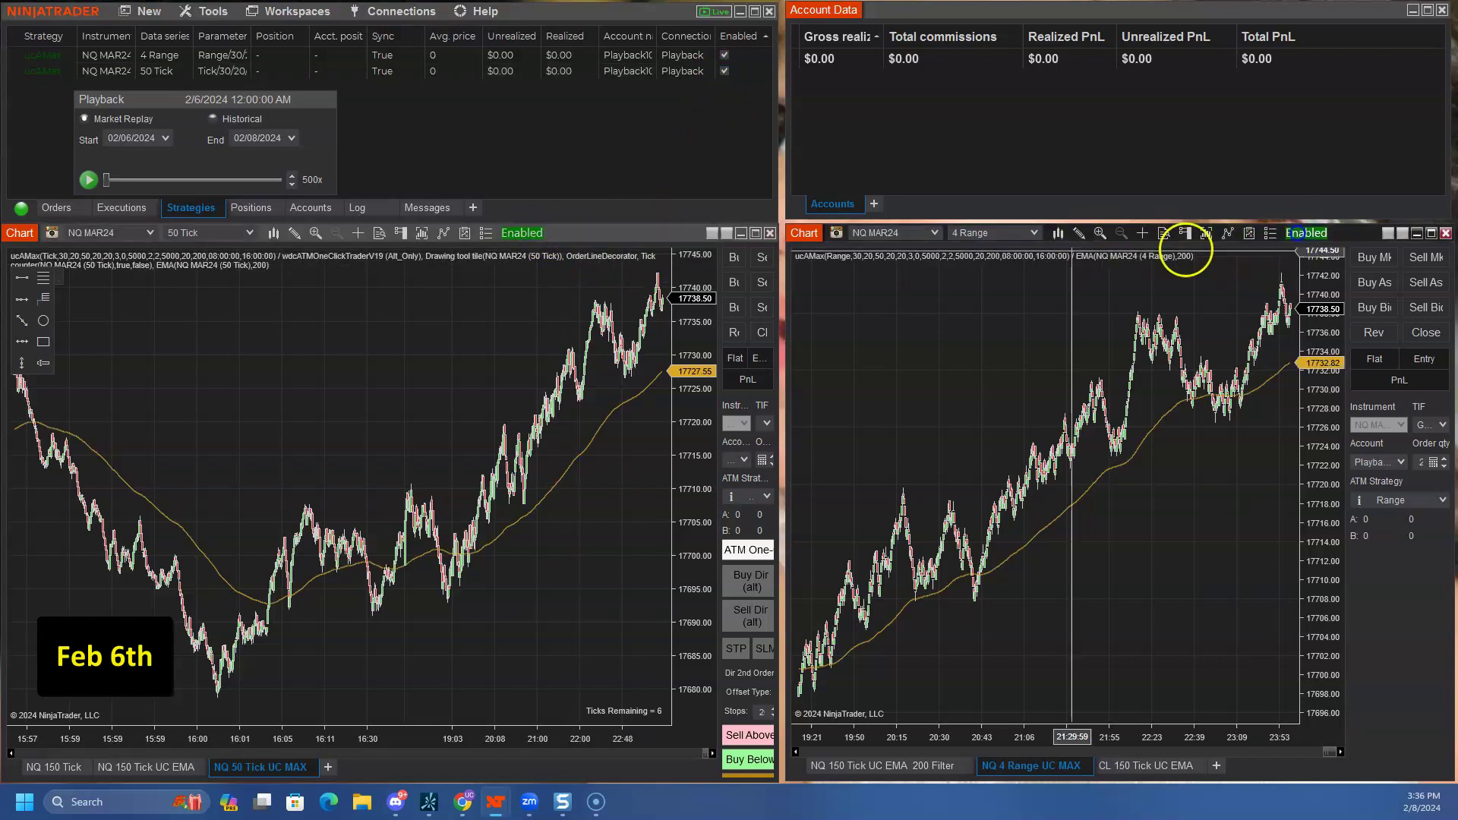
{"action": "left_click_drag", "start_coordinate": [108, 181], "coordinate": [125, 182]}
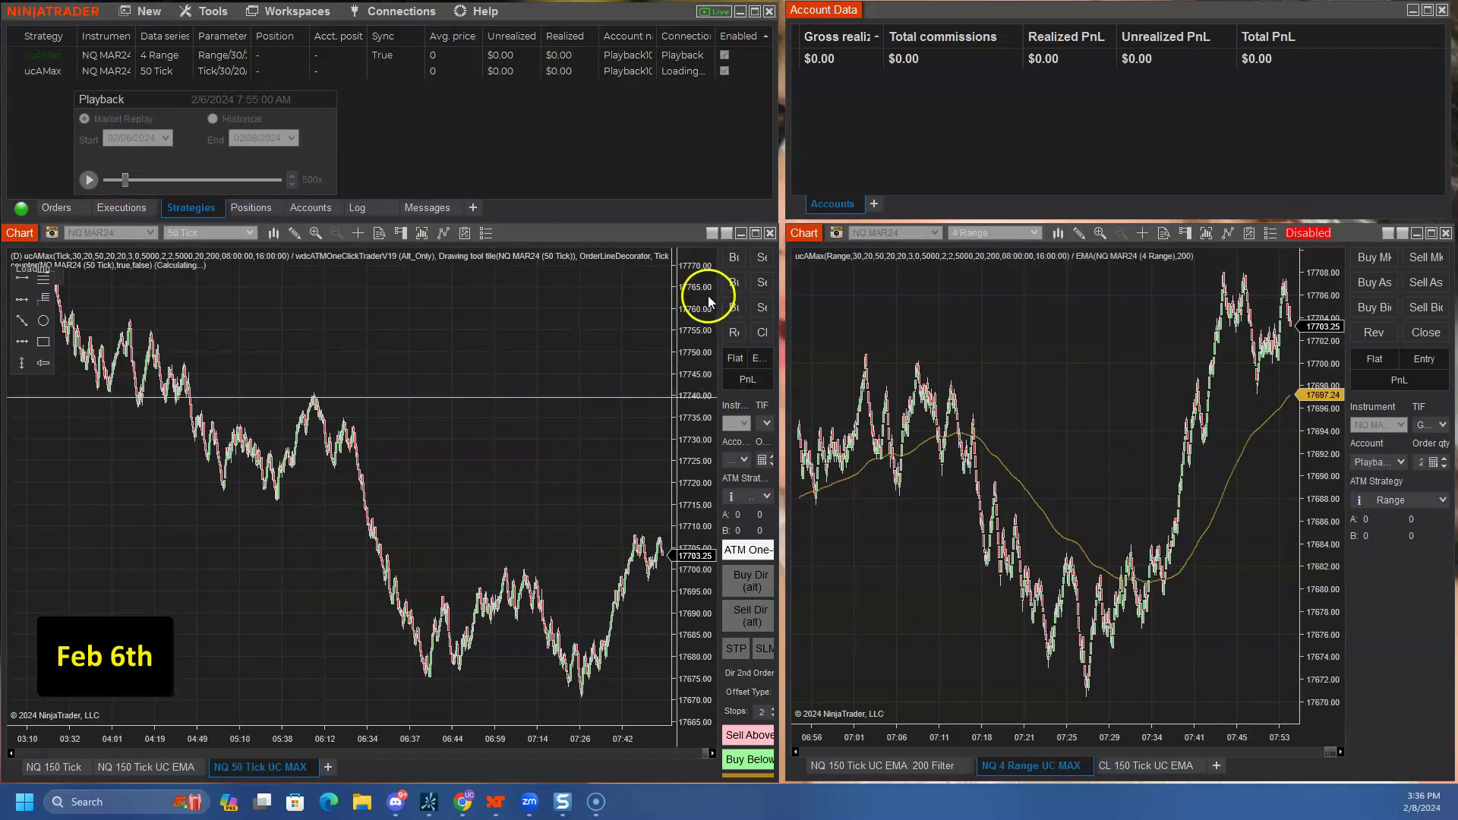
Enable both chart strategies, run the February 6 replay at 500x and pause it at about 10:00 AM.
{"action": "left_click", "coordinate": [524, 233]}
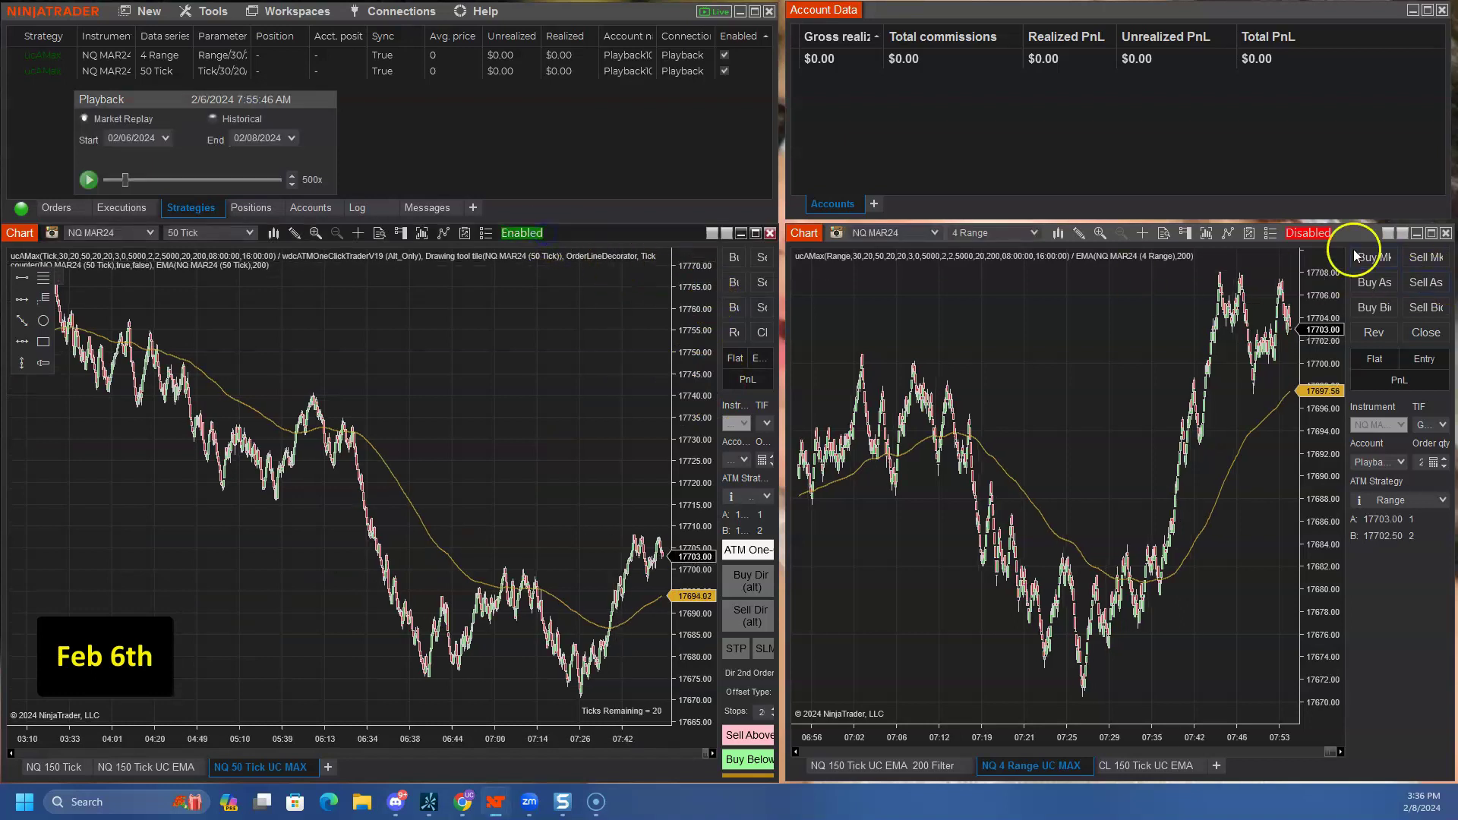
{"action": "left_click", "coordinate": [1307, 233]}
{"action": "left_click", "coordinate": [89, 181]}
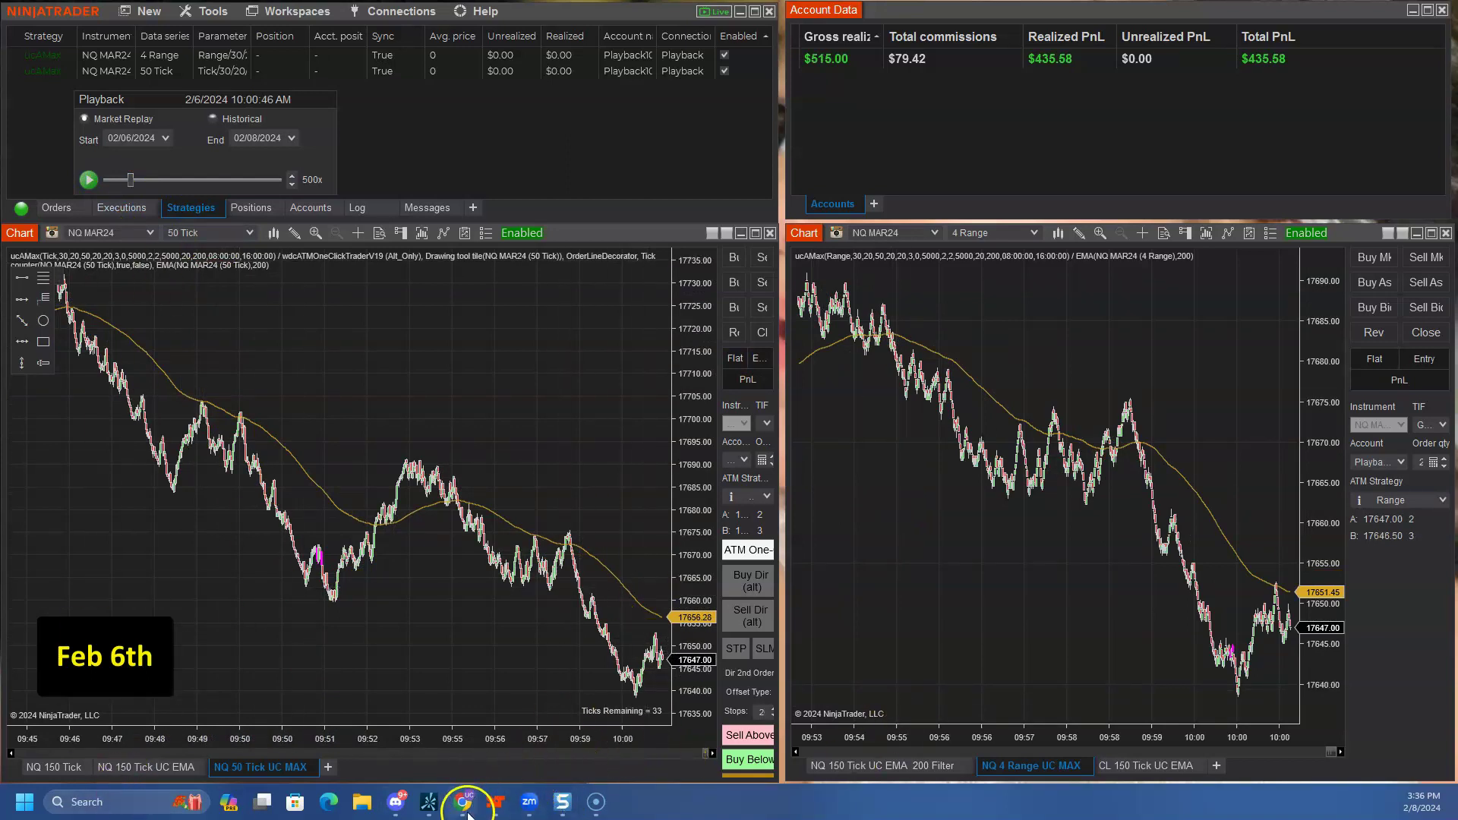
Reopen the Trade Performance report, generate it with end date 02/06/2024, check the trades for drawdown and close it.
{"action": "mouse_move", "coordinate": [467, 807]}
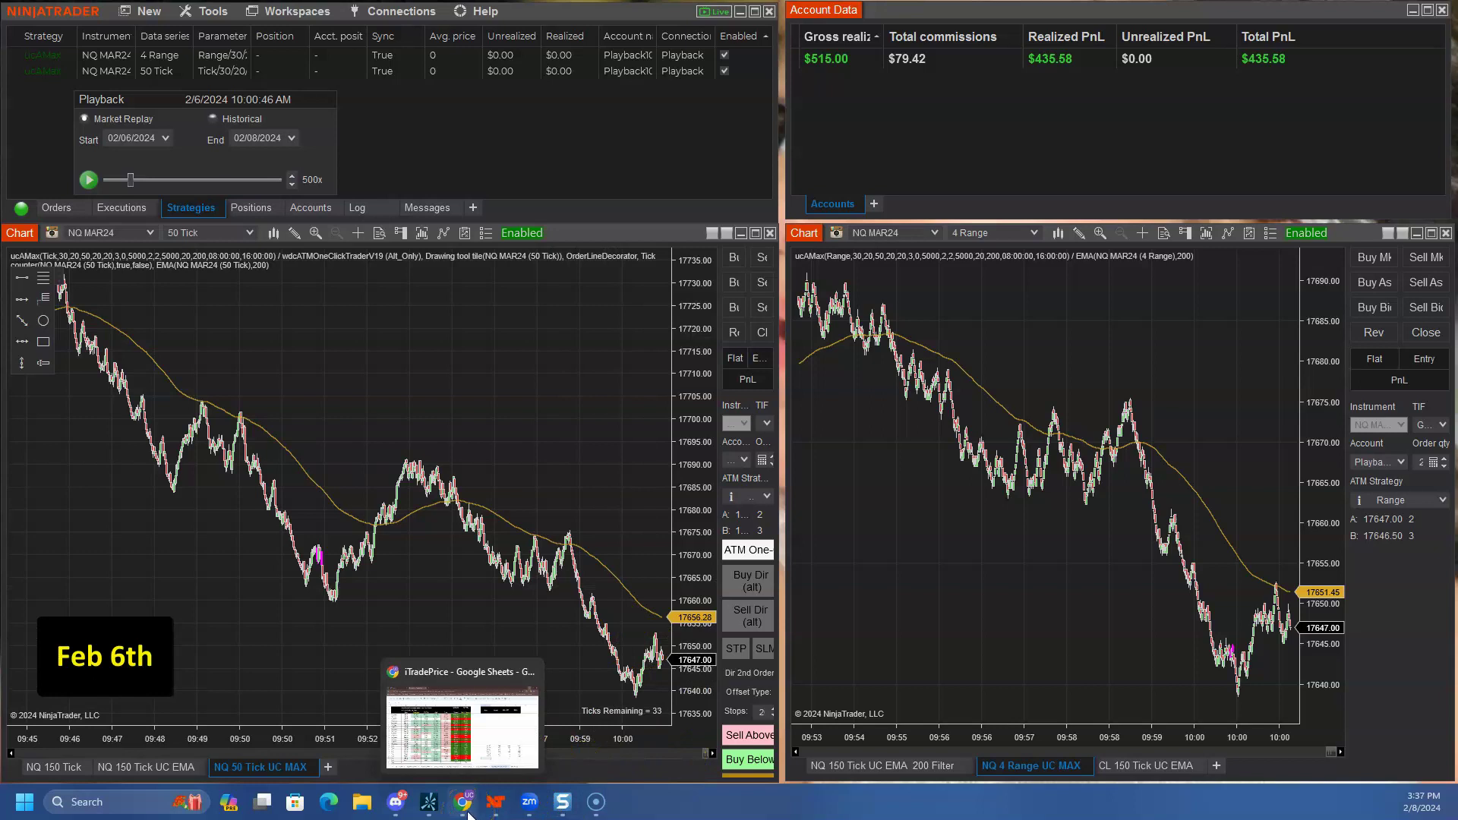
{"action": "left_click", "coordinate": [494, 806]}
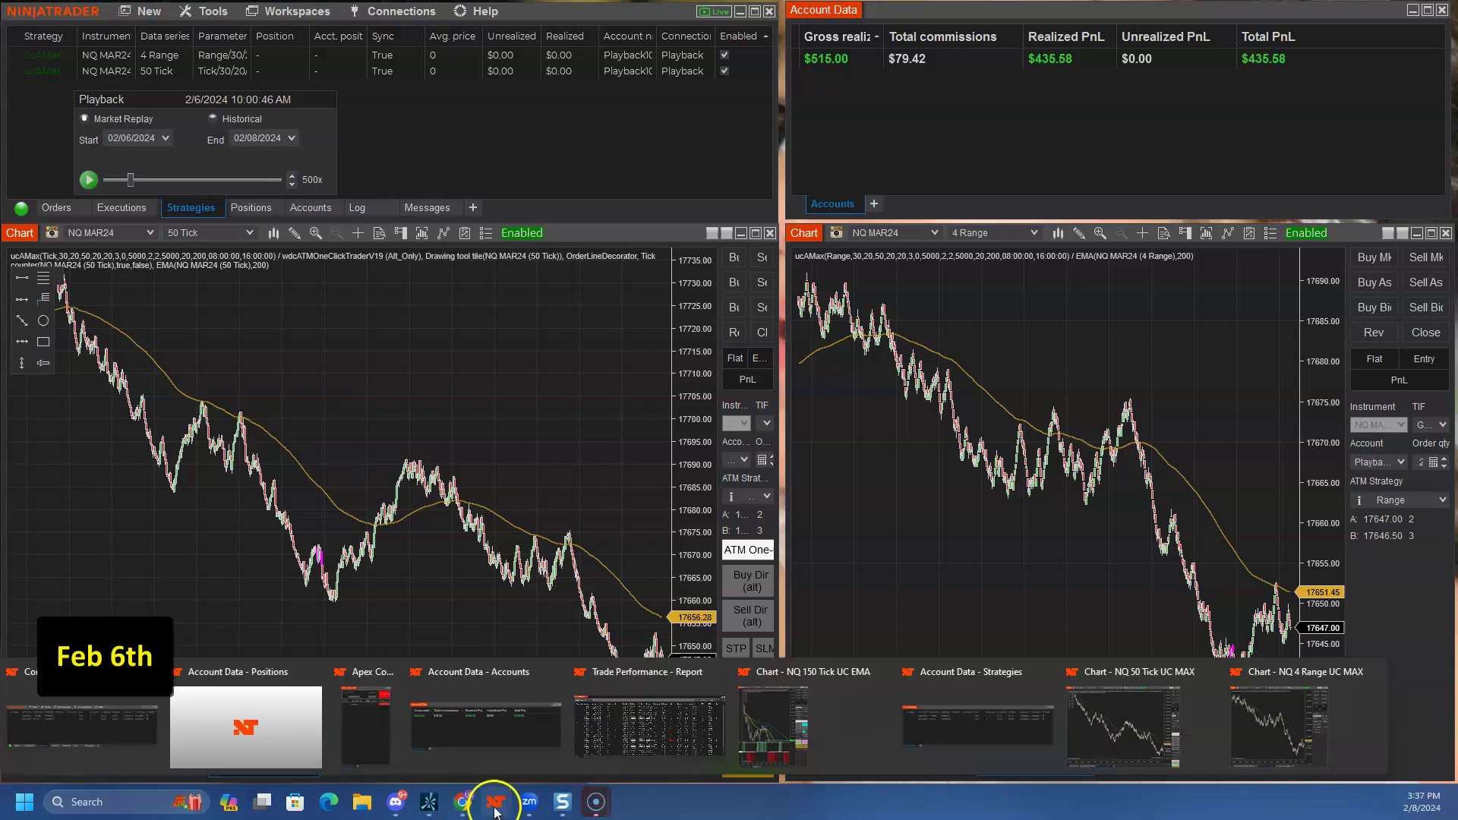
{"action": "left_click", "coordinate": [649, 725]}
{"action": "left_click", "coordinate": [1171, 170]}
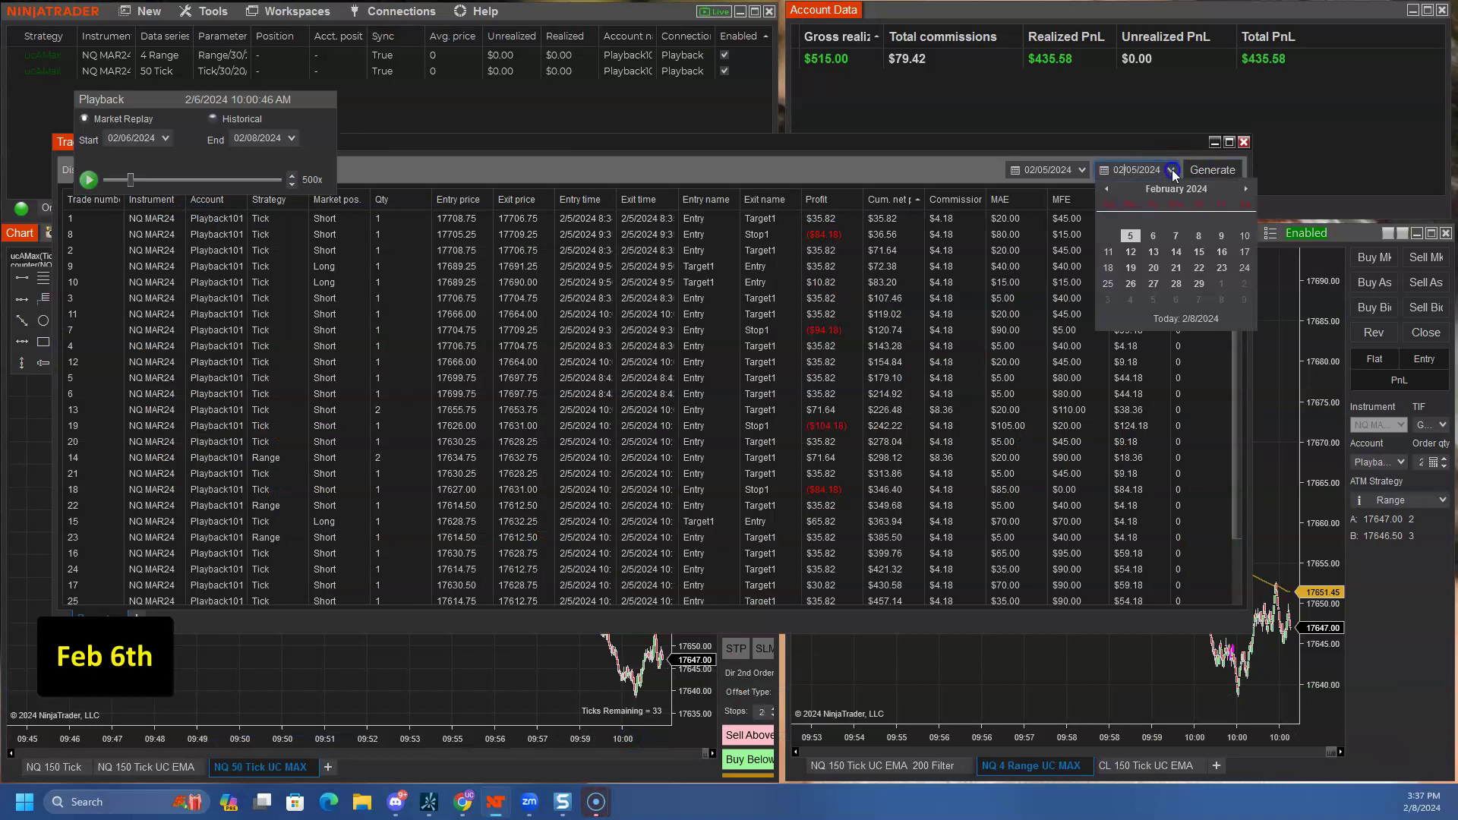
{"action": "left_click", "coordinate": [1155, 236]}
{"action": "left_click", "coordinate": [1213, 170]}
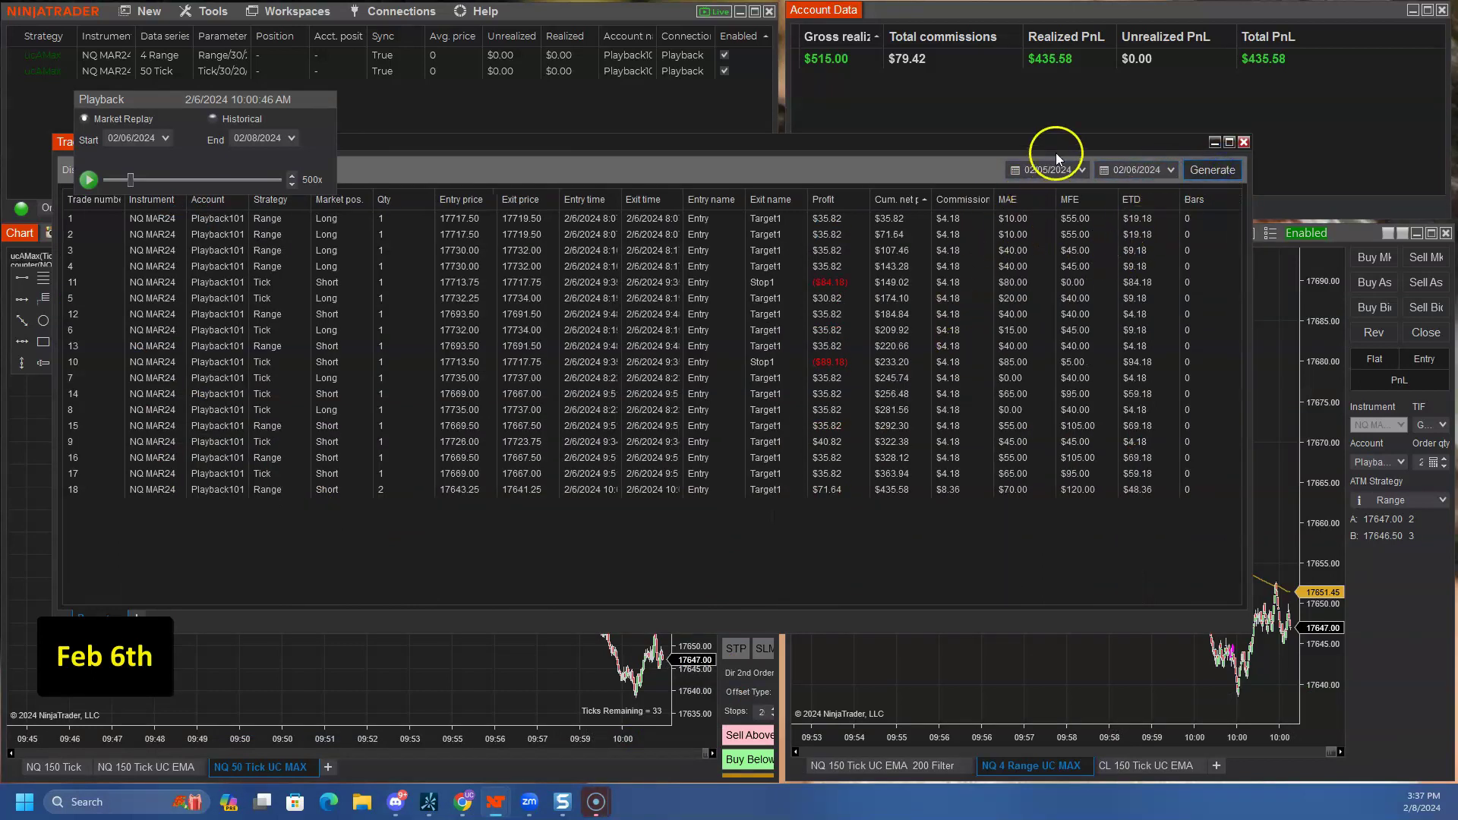
{"action": "left_click", "coordinate": [1244, 142]}
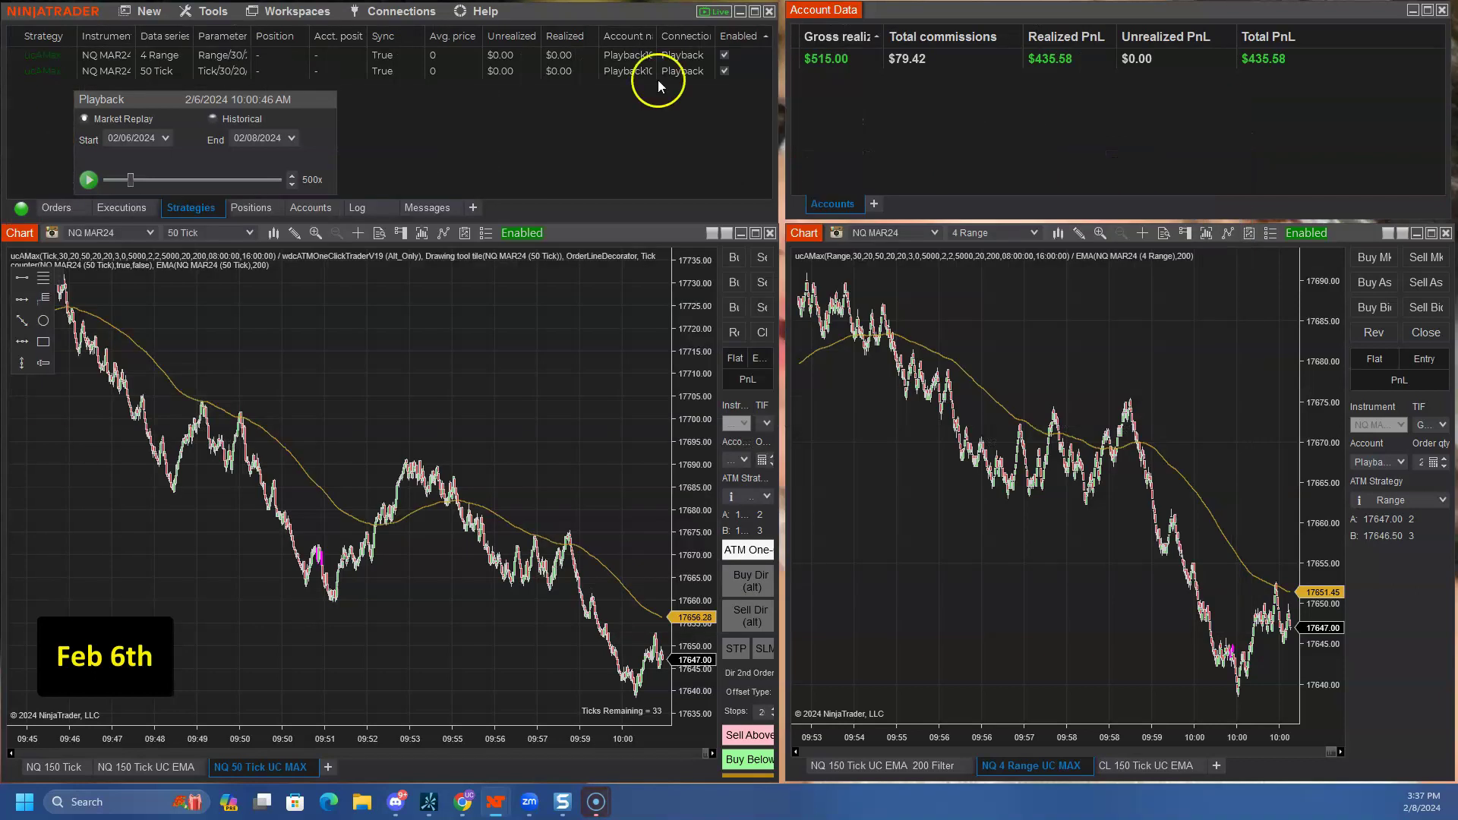
Switch to the Google Sheets results sheet and log Feb 6 with Closed 435, Max DD 0 and High 435.
{"action": "left_click", "coordinate": [463, 801]}
{"action": "left_click", "coordinate": [988, 695]}
{"action": "type", "text": "Feb 6"}
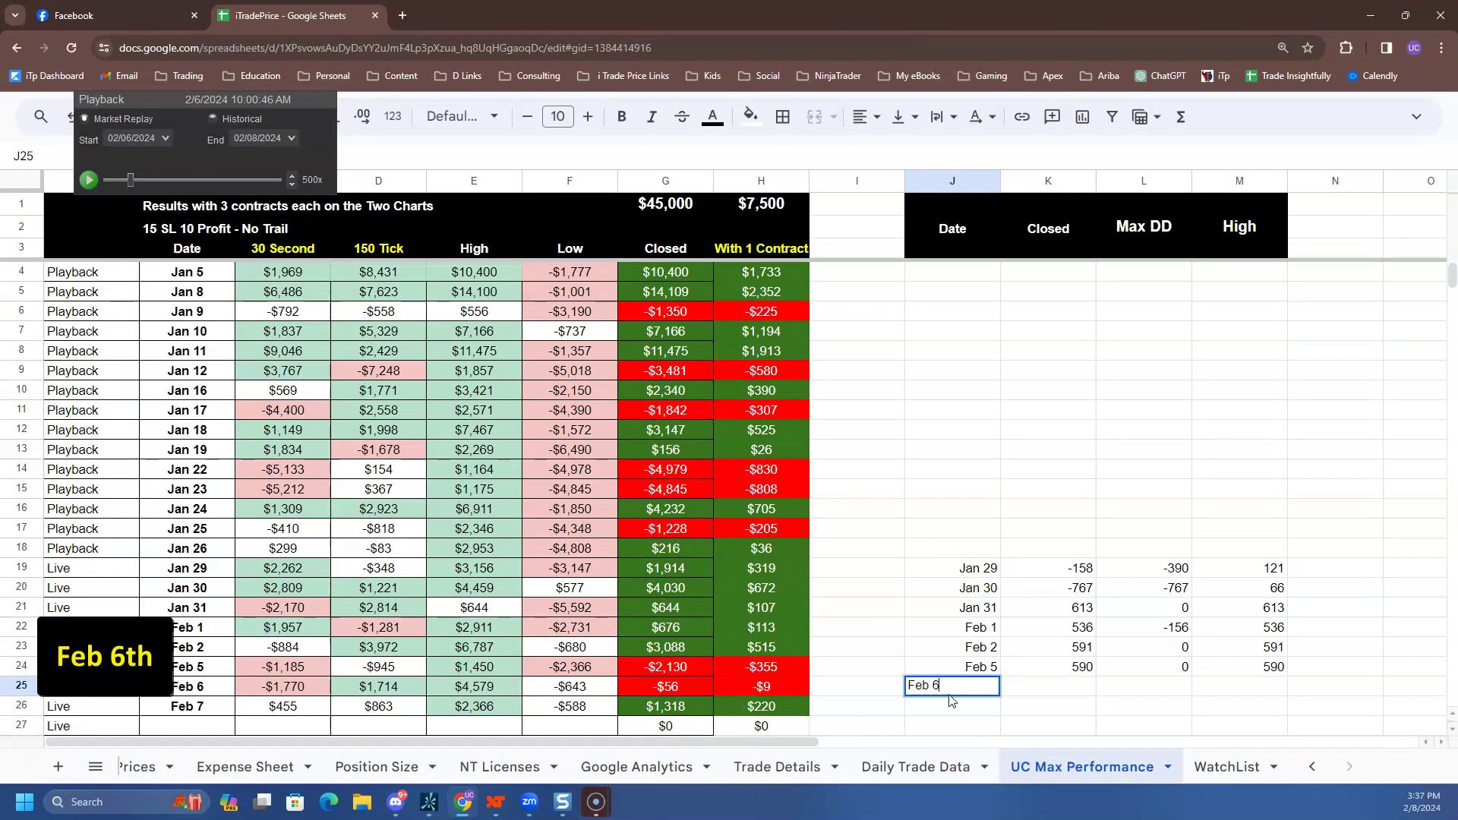
{"action": "key", "text": "Tab"}
{"action": "type", "text": "43"}
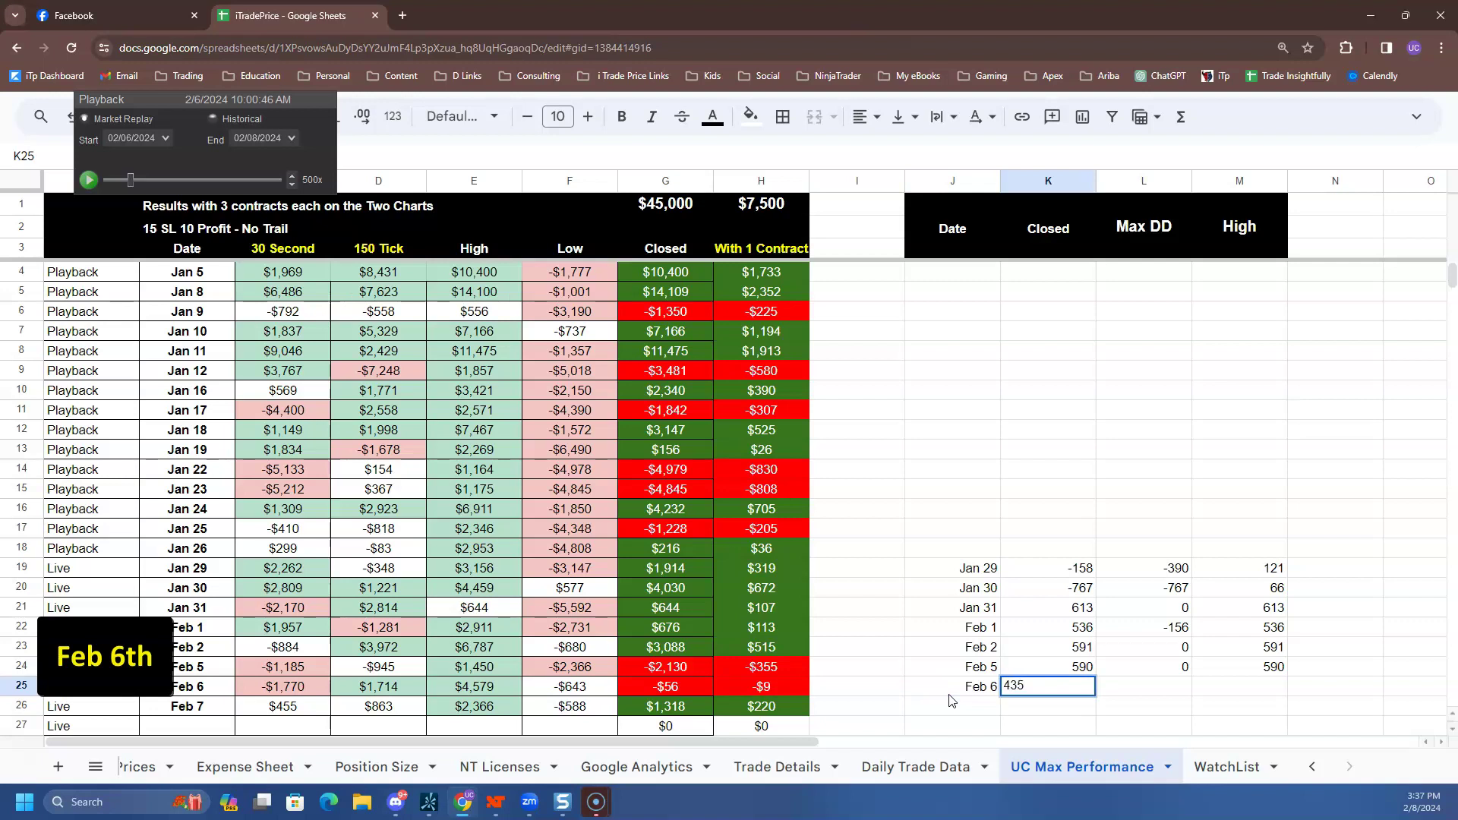
{"action": "key", "text": "Tab"}
{"action": "type", "text": "0"}
{"action": "key", "text": "Tab"}
{"action": "type", "text": "435"}
{"action": "key", "text": "Return"}
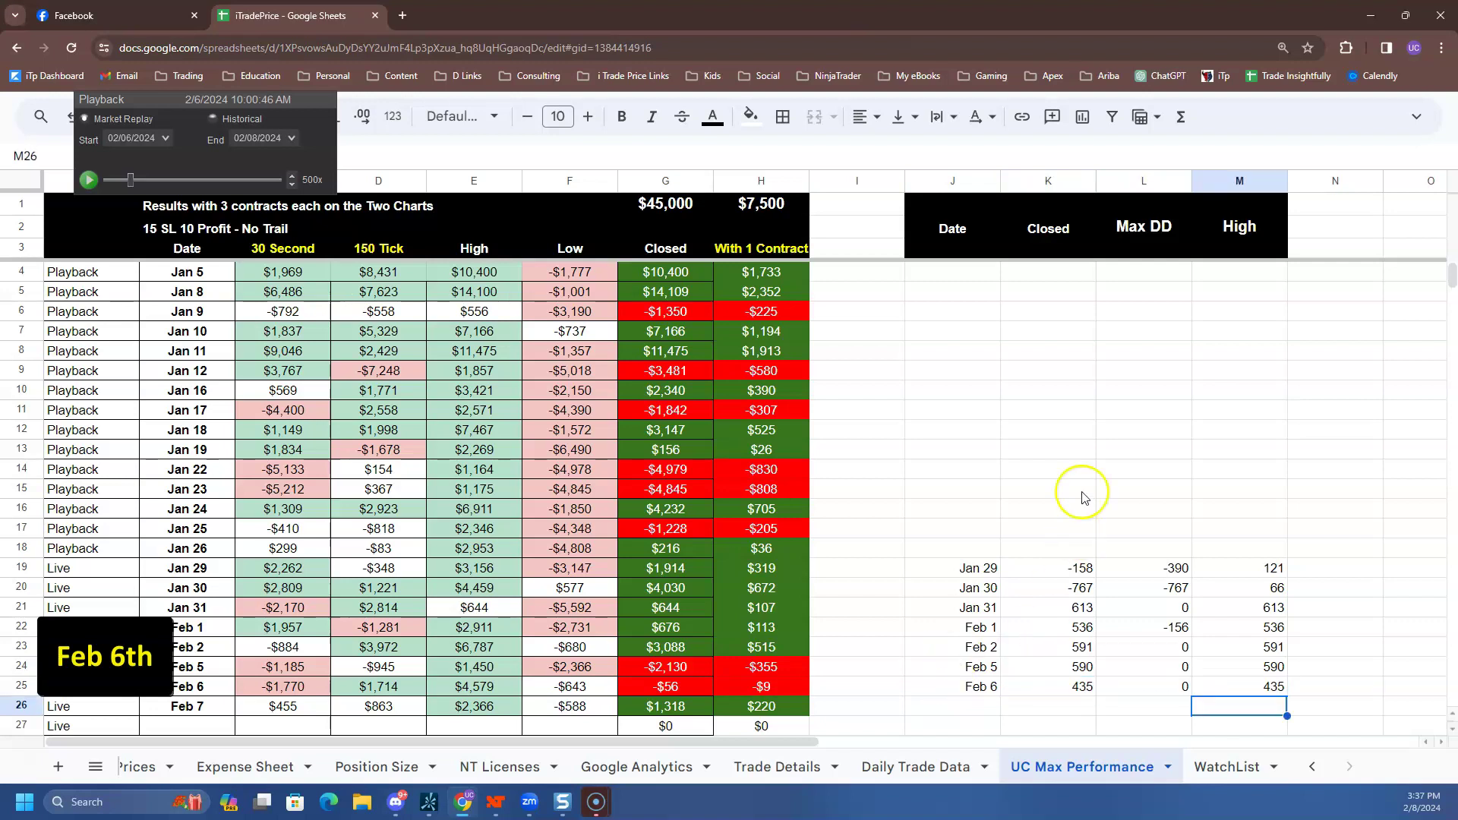
Add the dates Feb 7 and Feb 8 below Feb 6 in the UC Max results table.
{"action": "left_click", "coordinate": [973, 706]}
{"action": "type", "text": "Feb 7"}
{"action": "key", "text": "Return"}
{"action": "type", "text": "Feb 8"}
{"action": "key", "text": "Return"}
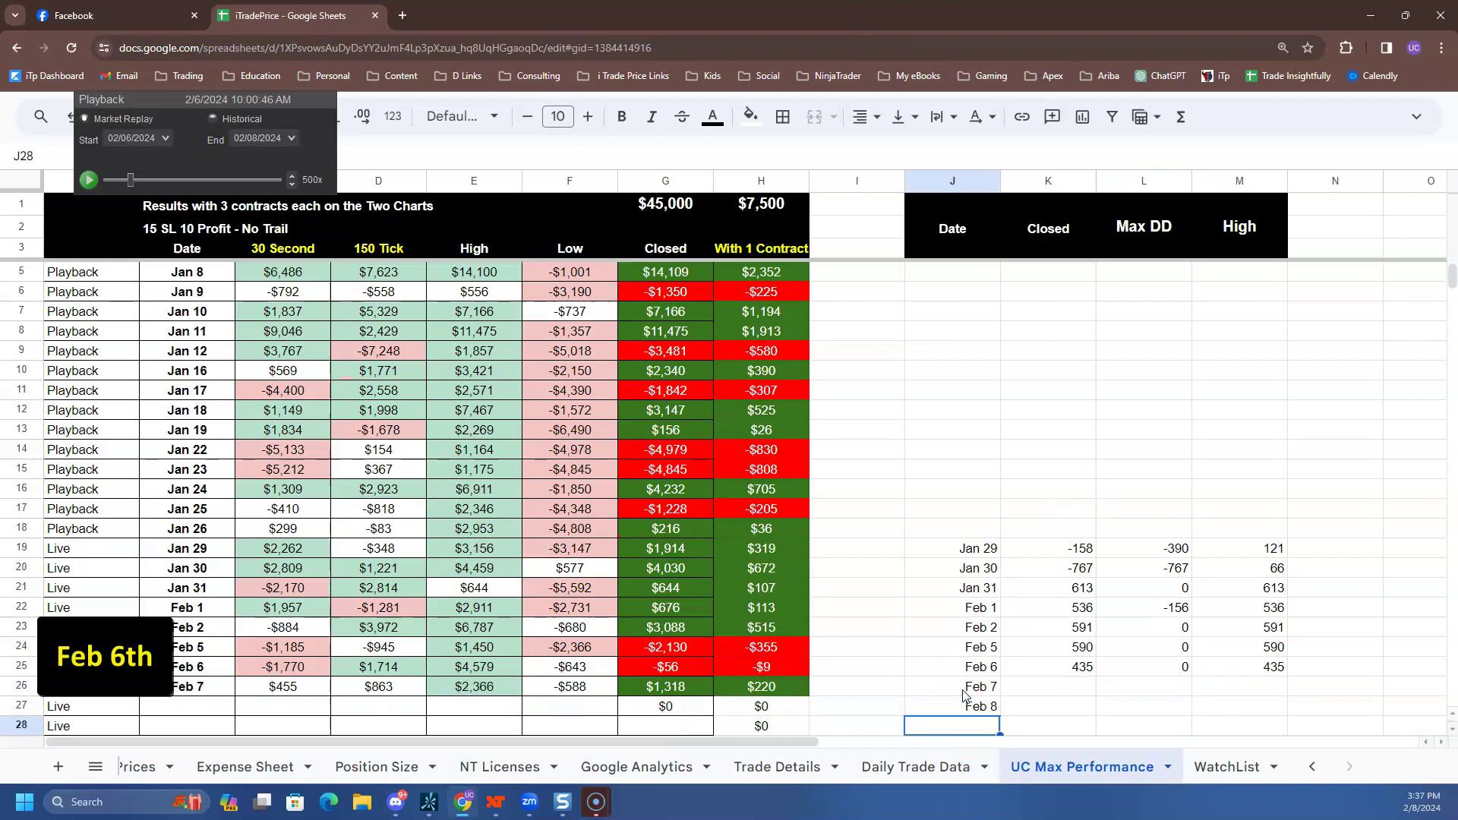
Return to NinjaTrader, set the replay start date to 02/07/2024 and position the replay at about 7:49 AM.
{"action": "left_click", "coordinate": [1371, 16]}
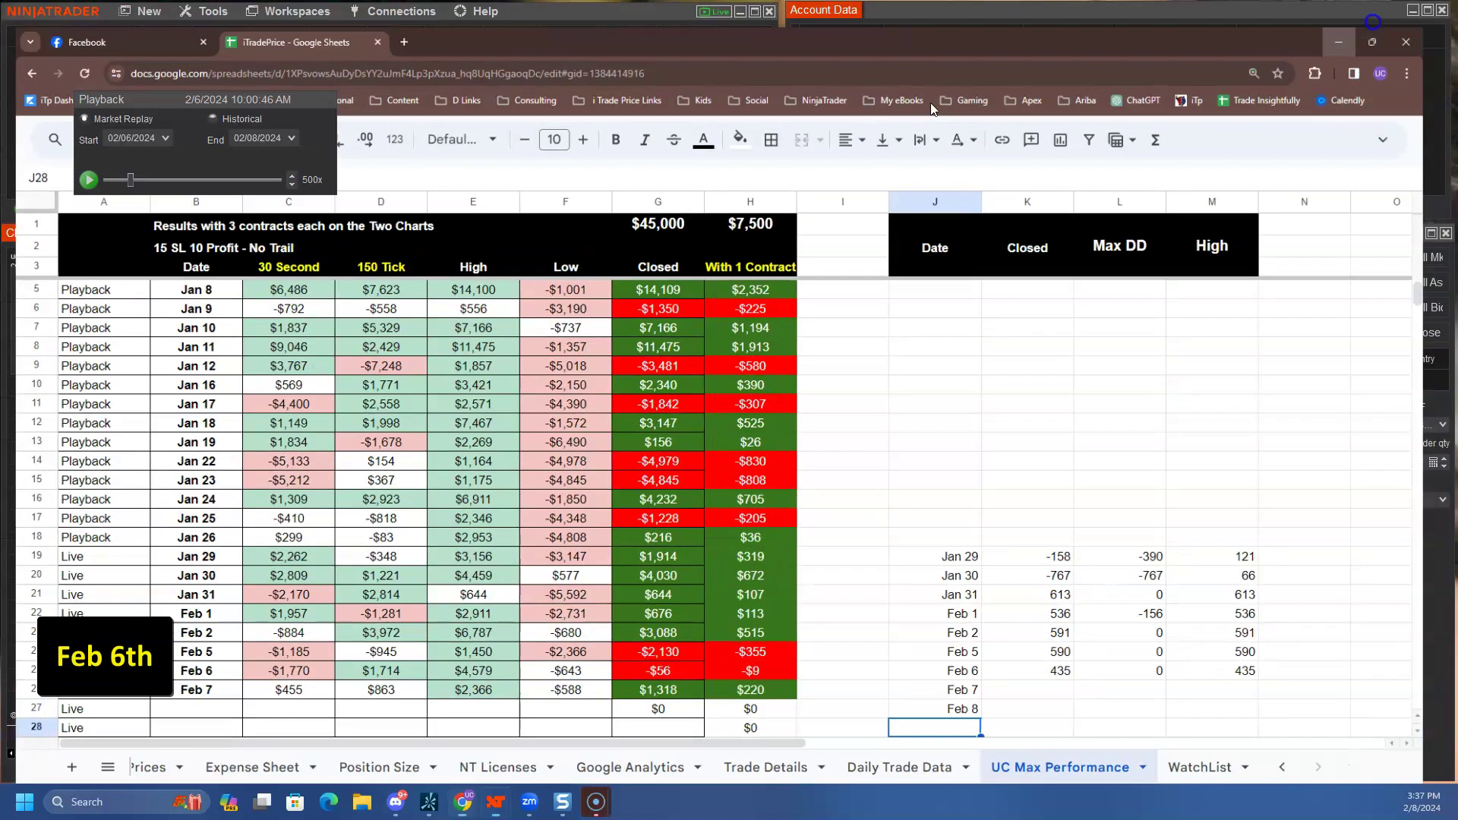
{"action": "left_click", "coordinate": [167, 137]}
{"action": "left_click", "coordinate": [181, 202]}
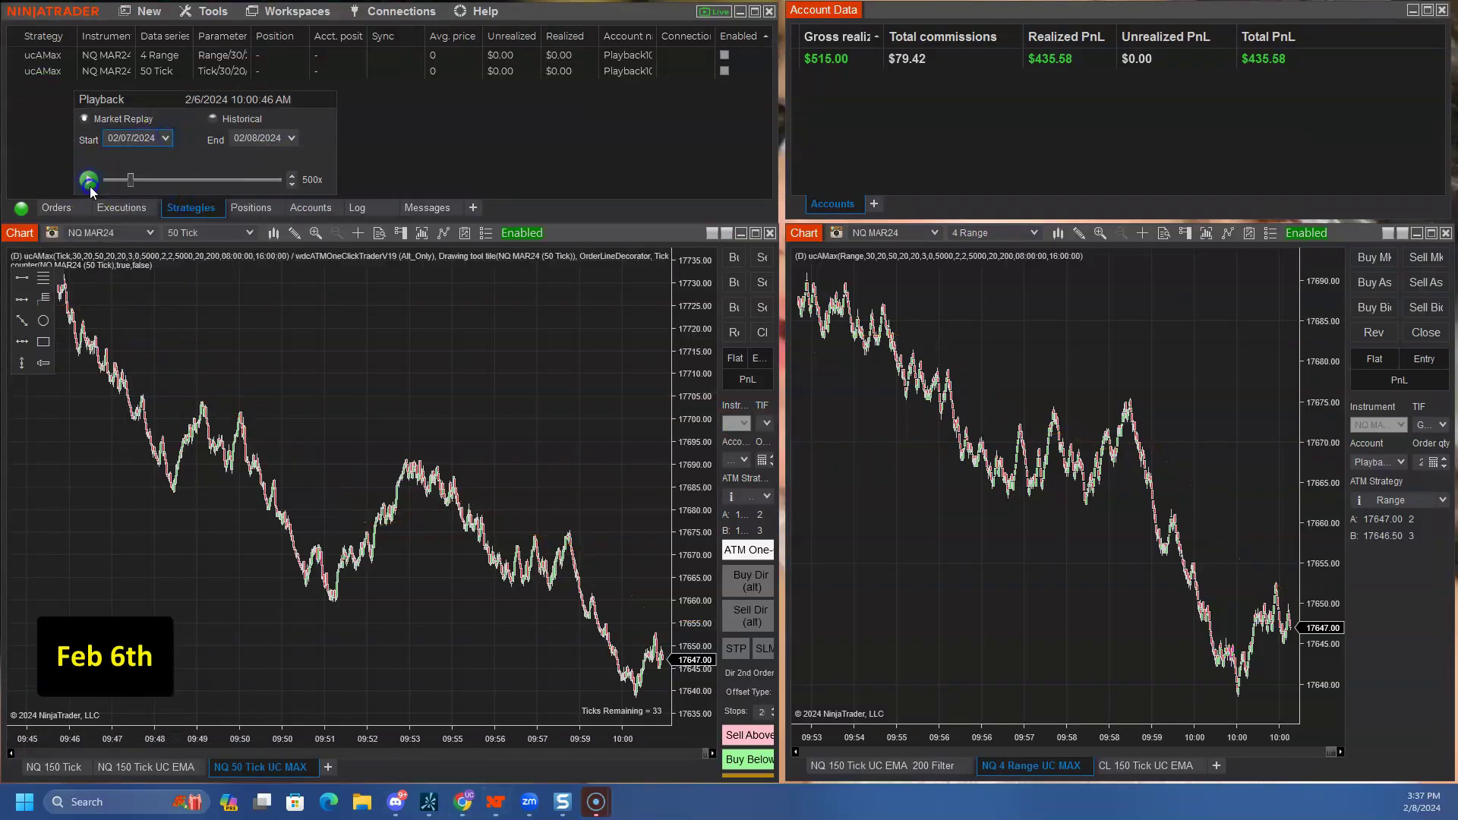
{"action": "left_click_drag", "start_coordinate": [107, 182], "coordinate": [115, 182]}
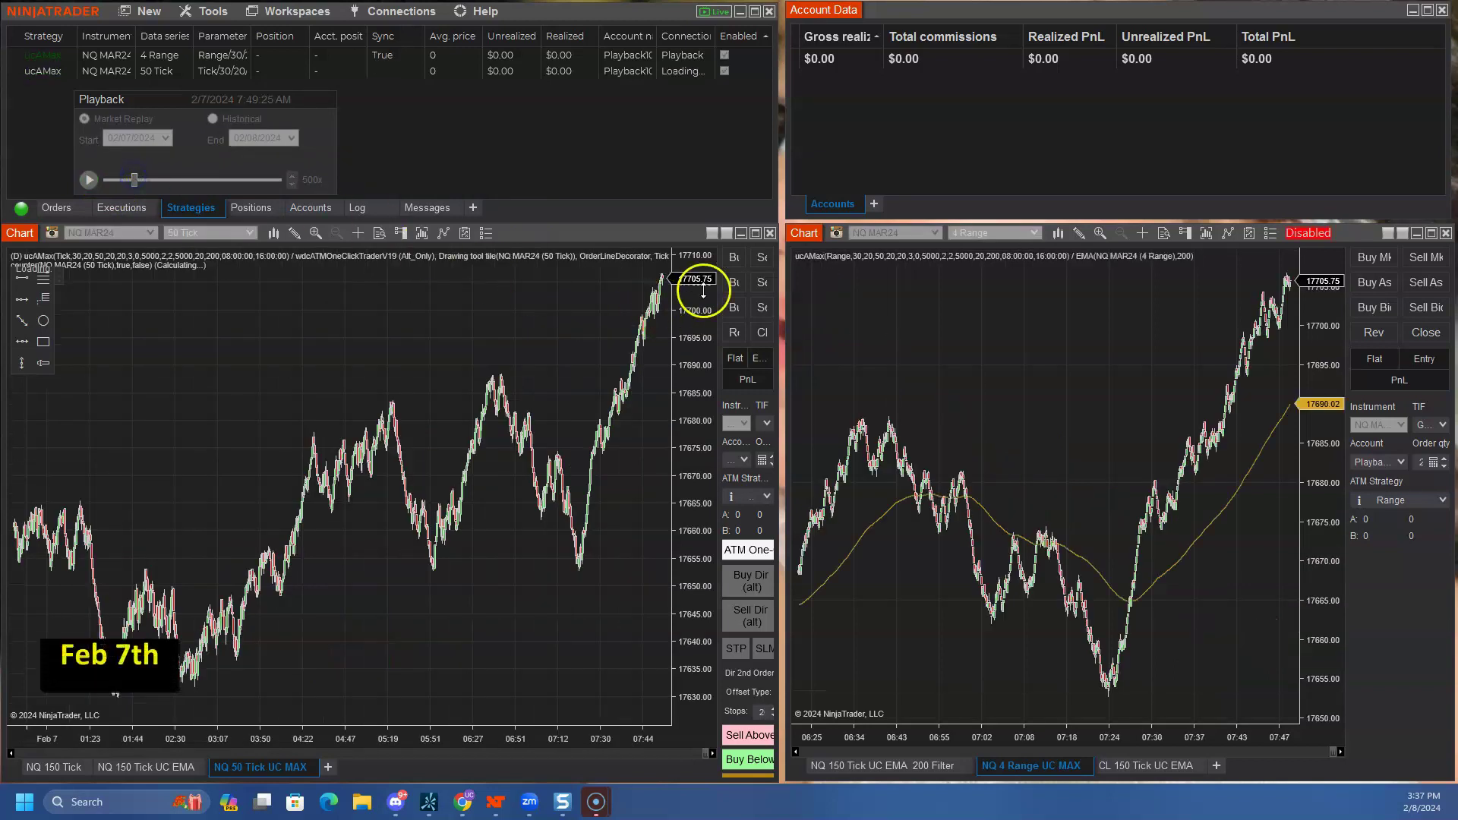
Enable the strategies on both charts, run the February 7 replay at 500x and pause it at about 9:21 AM.
{"action": "left_click", "coordinate": [516, 233]}
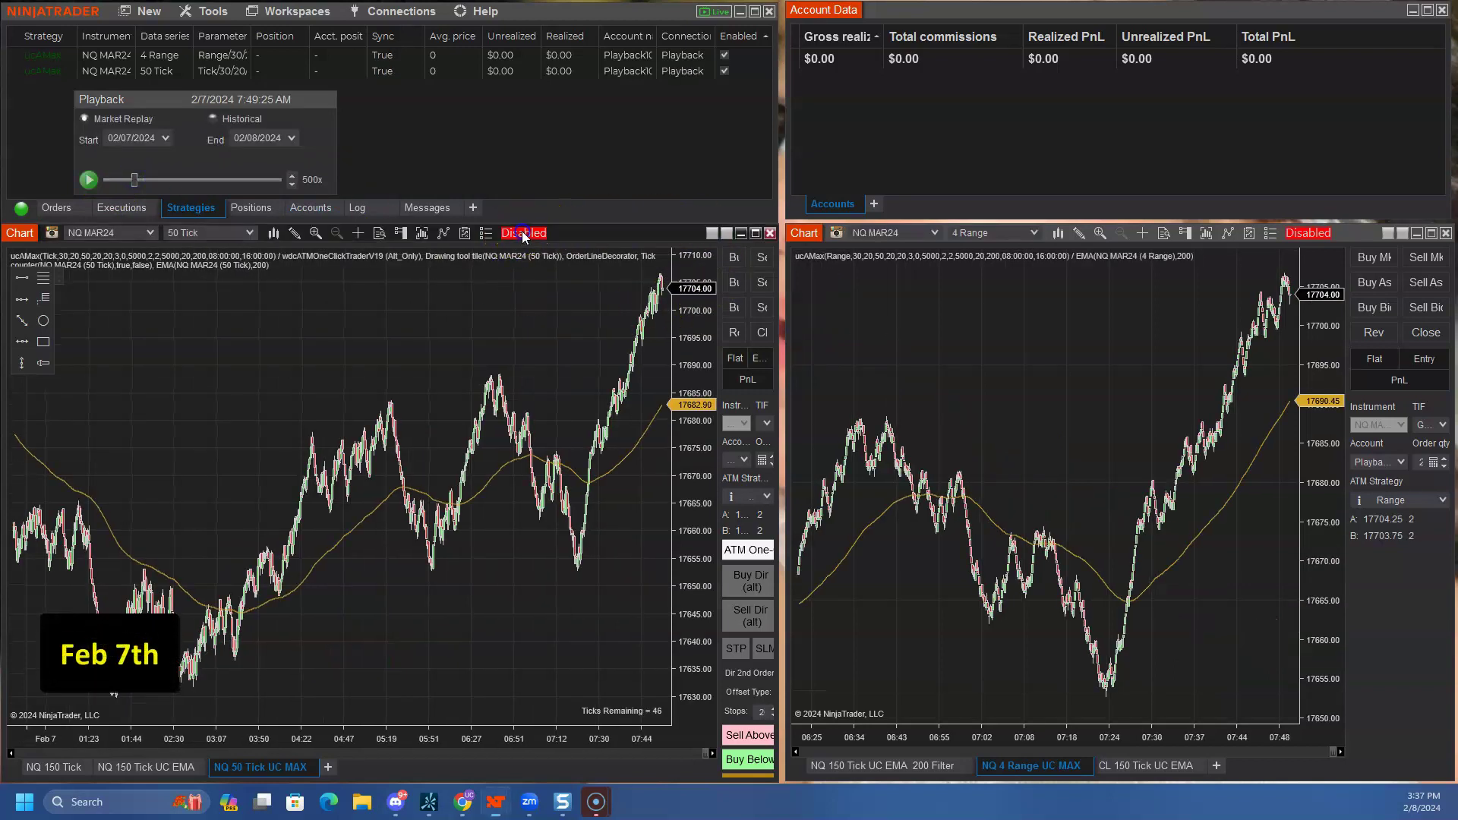
{"action": "left_click", "coordinate": [1303, 235]}
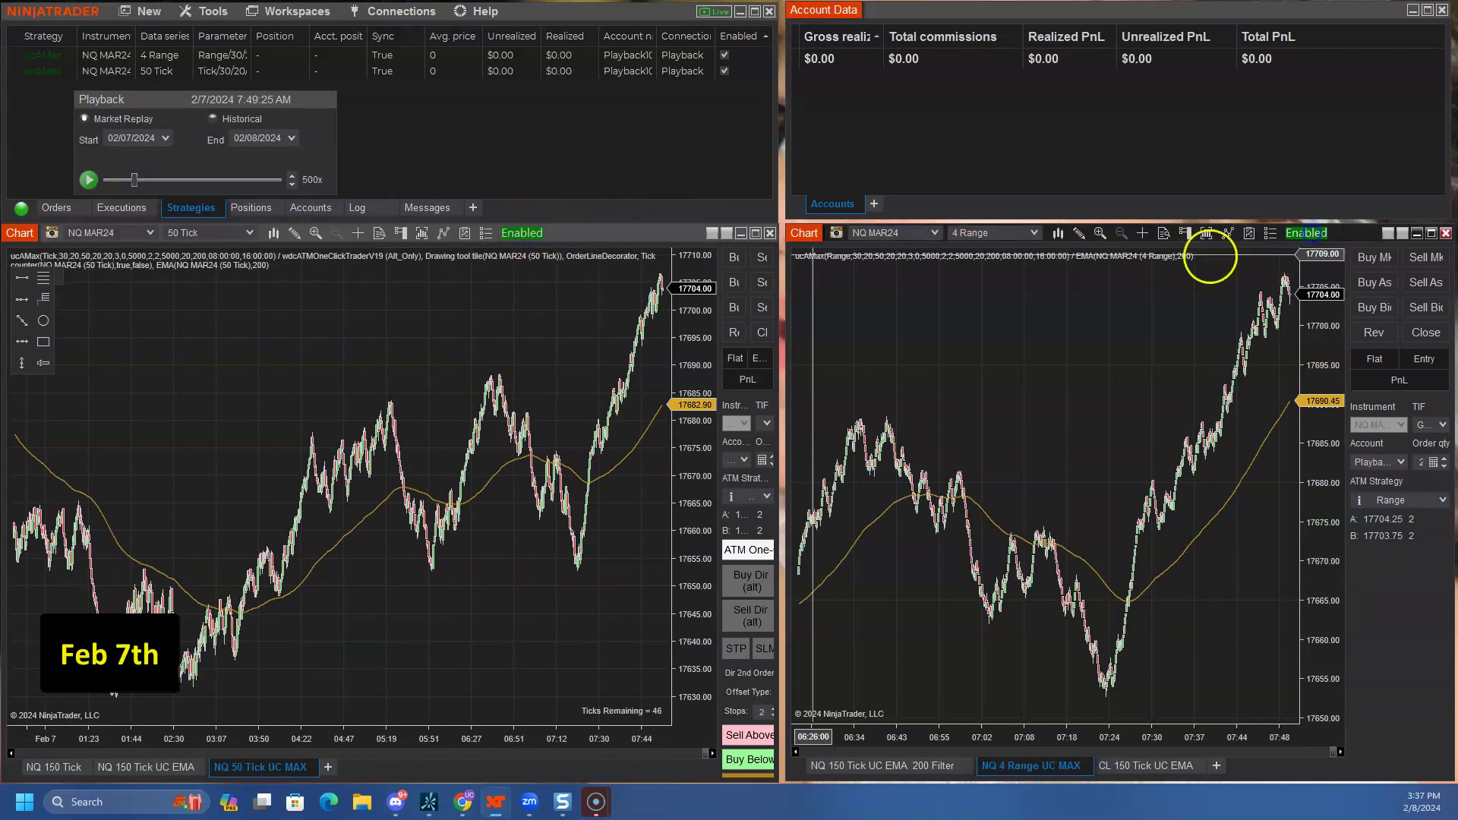
{"action": "left_click", "coordinate": [88, 180]}
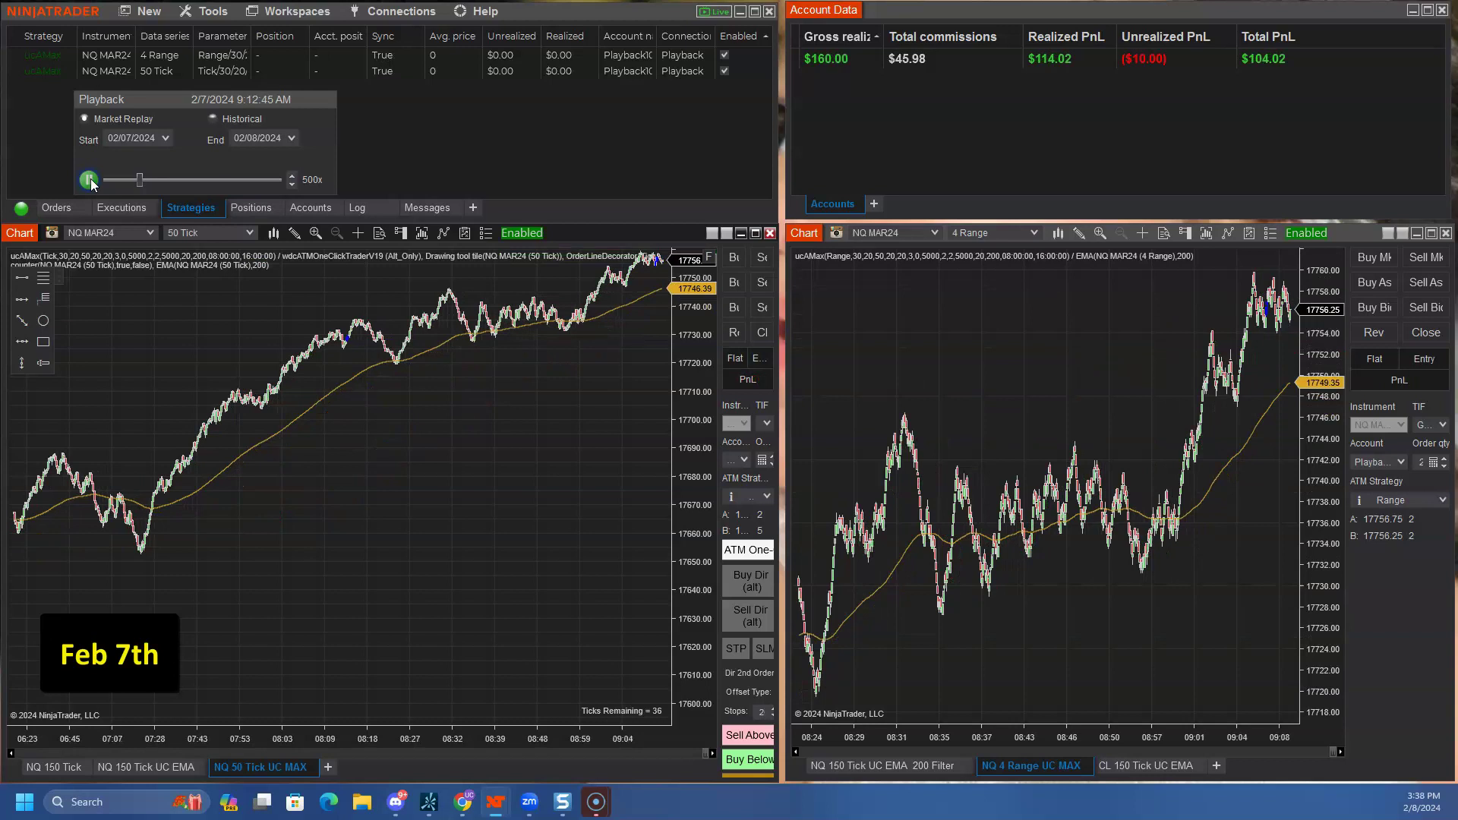
{"action": "left_click", "coordinate": [89, 179]}
Resume the February 7 replay, restore automatic price scaling on the 4 Range chart and pause at about 9:54 AM.
{"action": "left_click", "coordinate": [544, 428]}
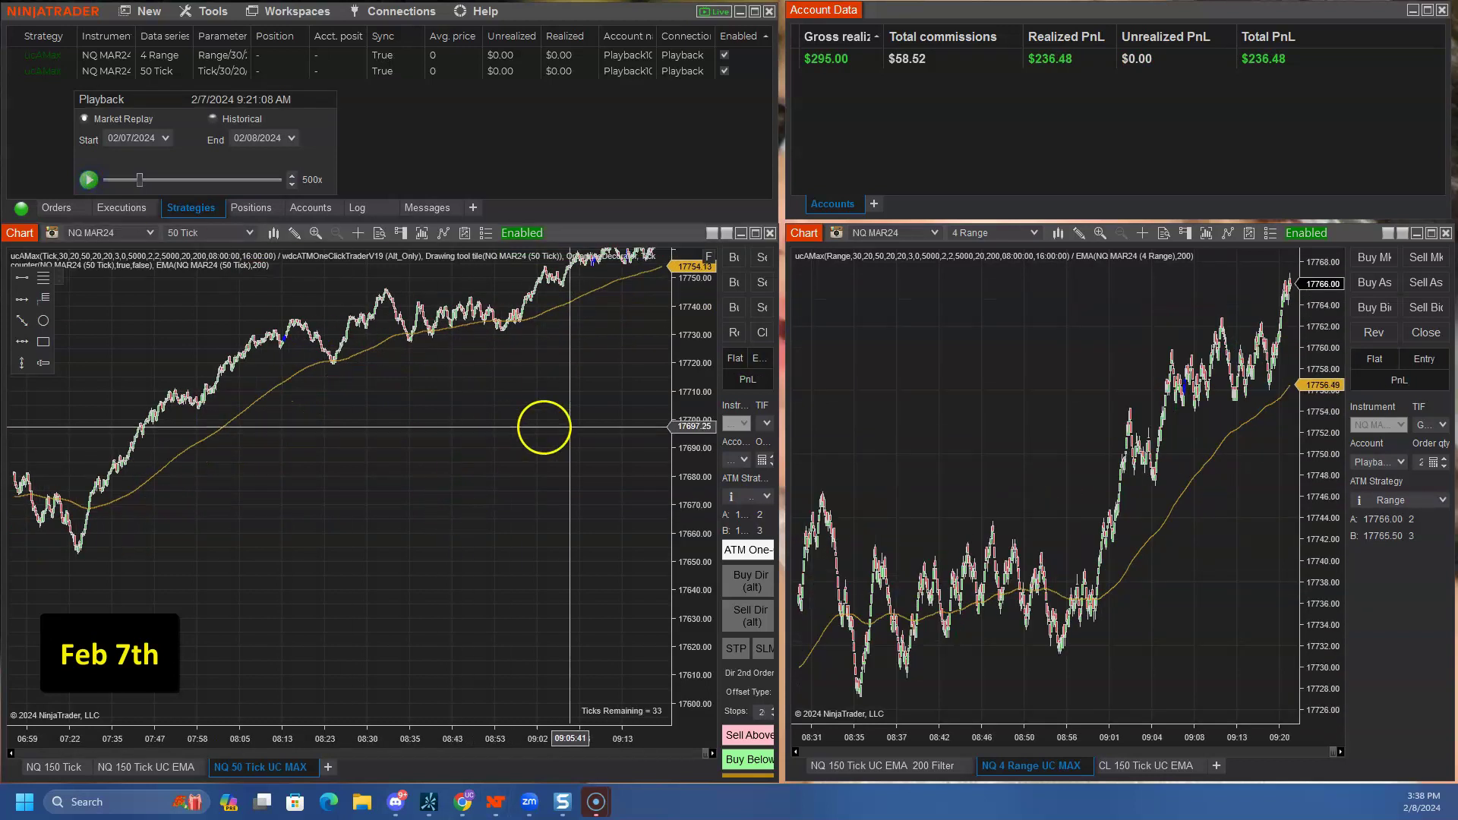
{"action": "scroll", "coordinate": [544, 428], "scroll_direction": "down", "scroll_amount": 5}
{"action": "scroll", "coordinate": [964, 365], "scroll_direction": "down", "scroll_amount": 10}
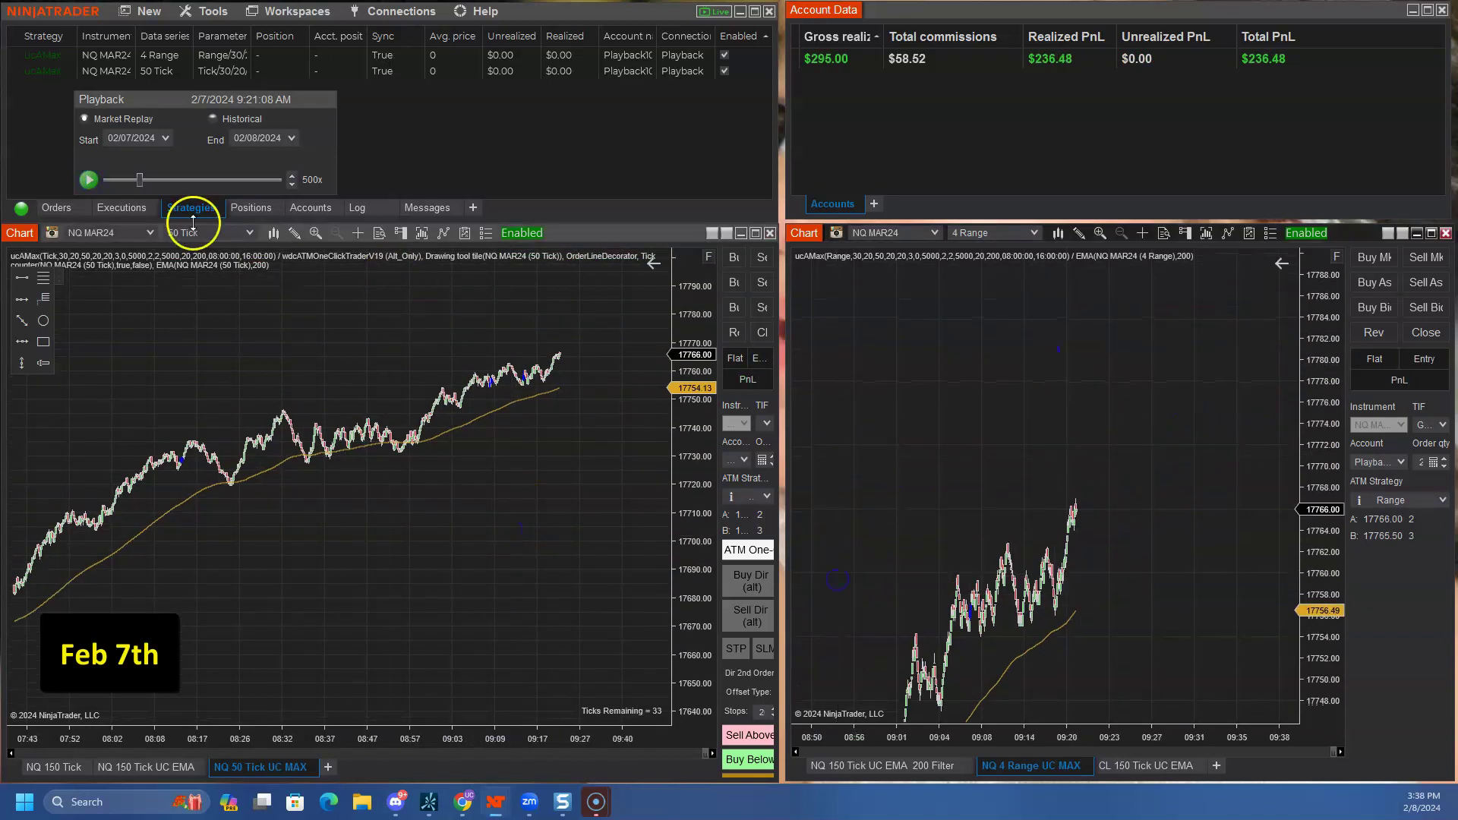
{"action": "left_click_drag", "start_coordinate": [401, 514], "coordinate": [316, 465]}
{"action": "left_click", "coordinate": [88, 180]}
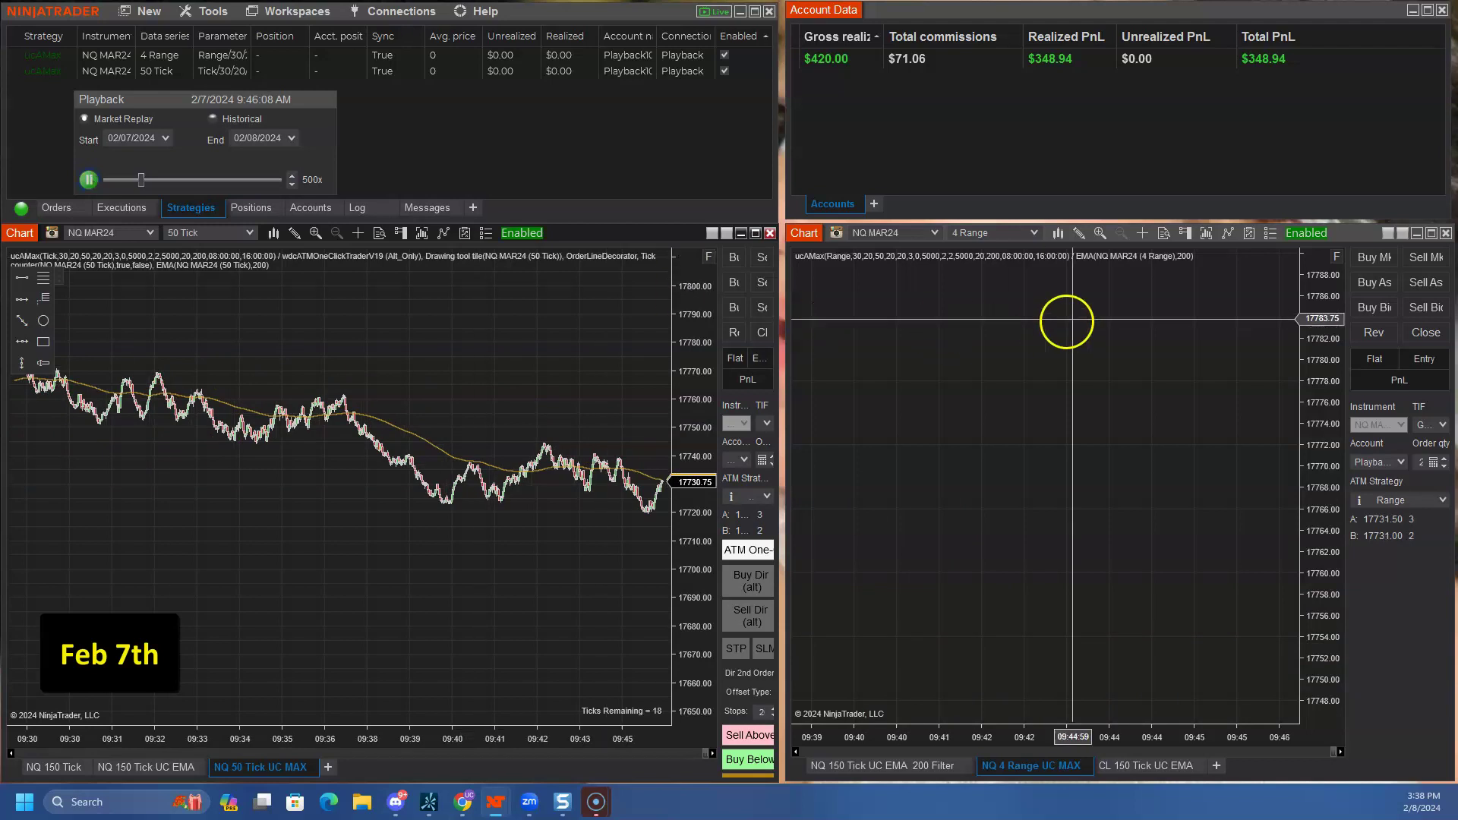
{"action": "left_click", "coordinate": [1334, 257]}
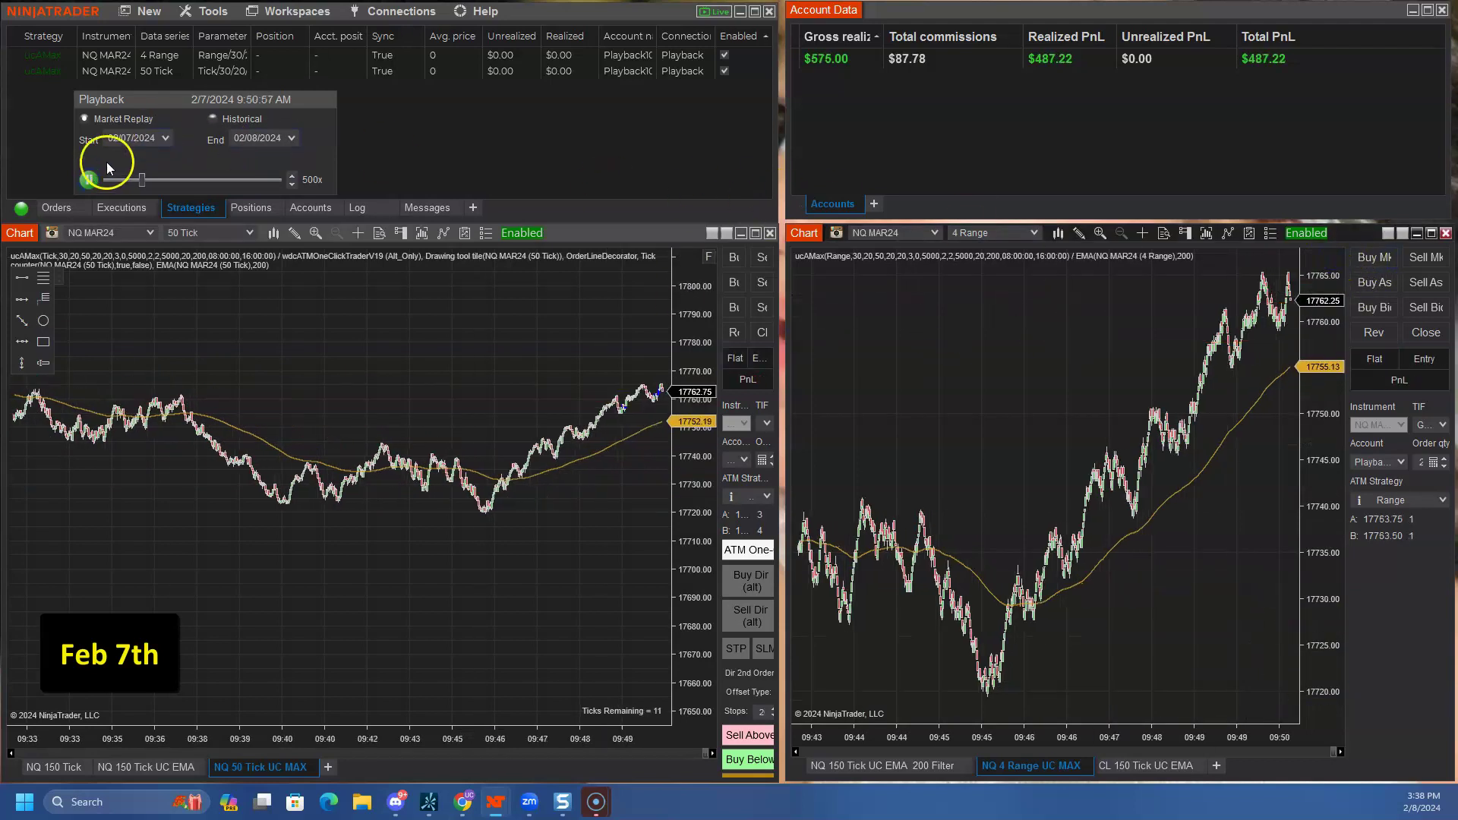
{"action": "left_click", "coordinate": [88, 179]}
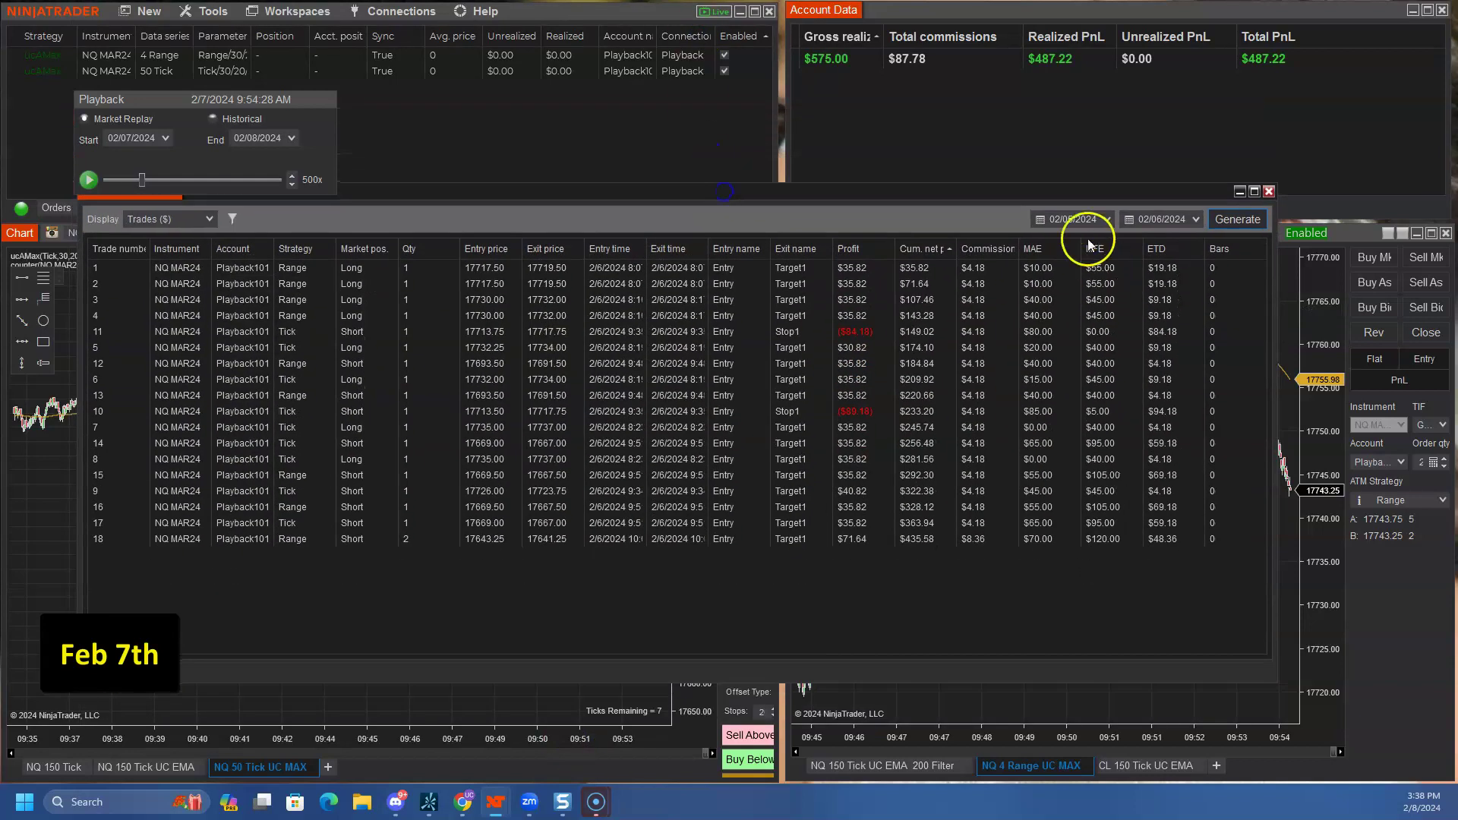
Generate the Trade Performance report with start and end dates 02/07/2024, check the trades for drawdown and minimize it.
{"action": "left_click", "coordinate": [1198, 219]}
{"action": "left_click", "coordinate": [1201, 285]}
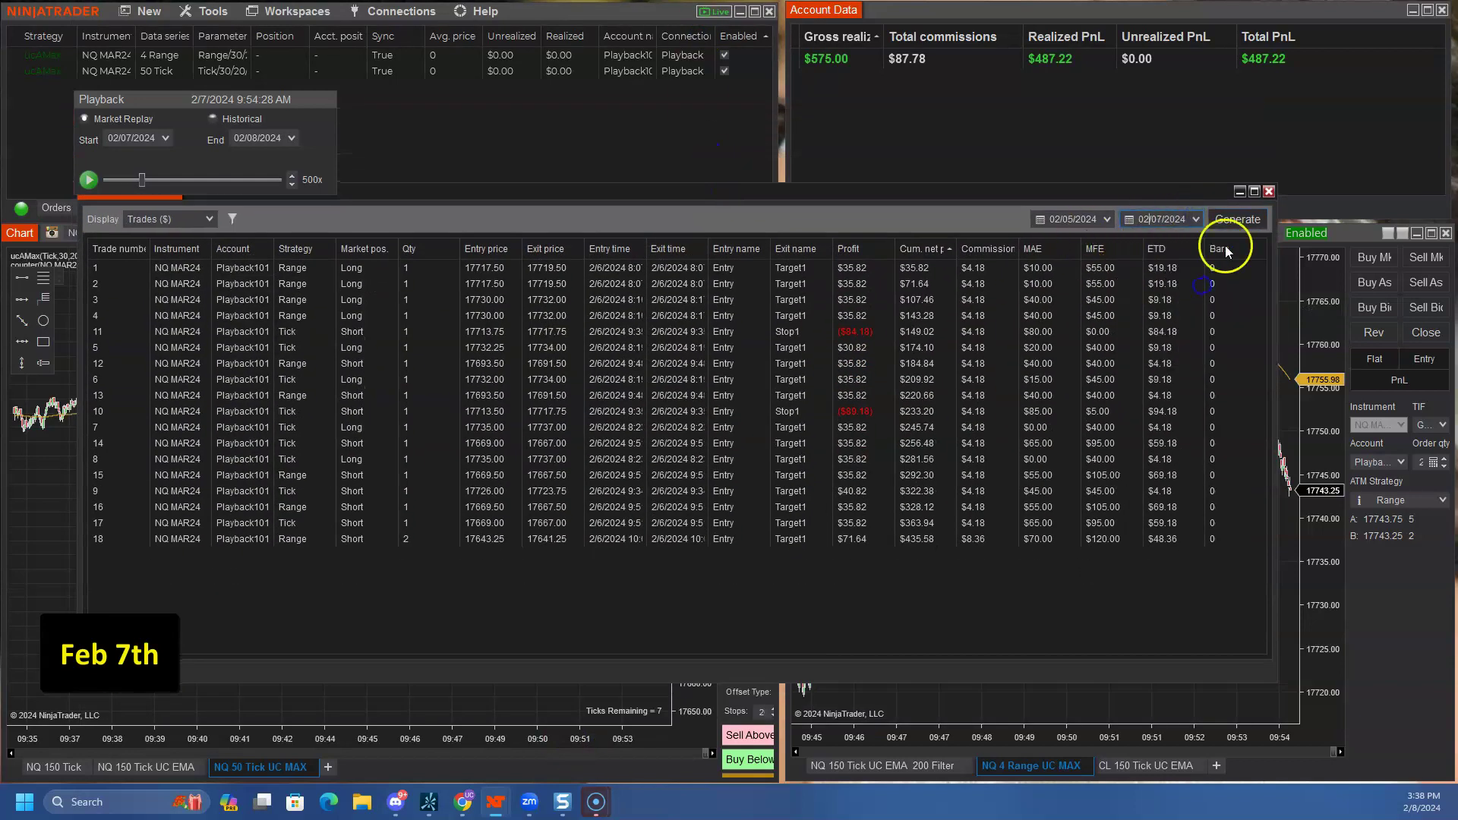
{"action": "left_click", "coordinate": [1224, 222]}
{"action": "left_click", "coordinate": [1108, 221]}
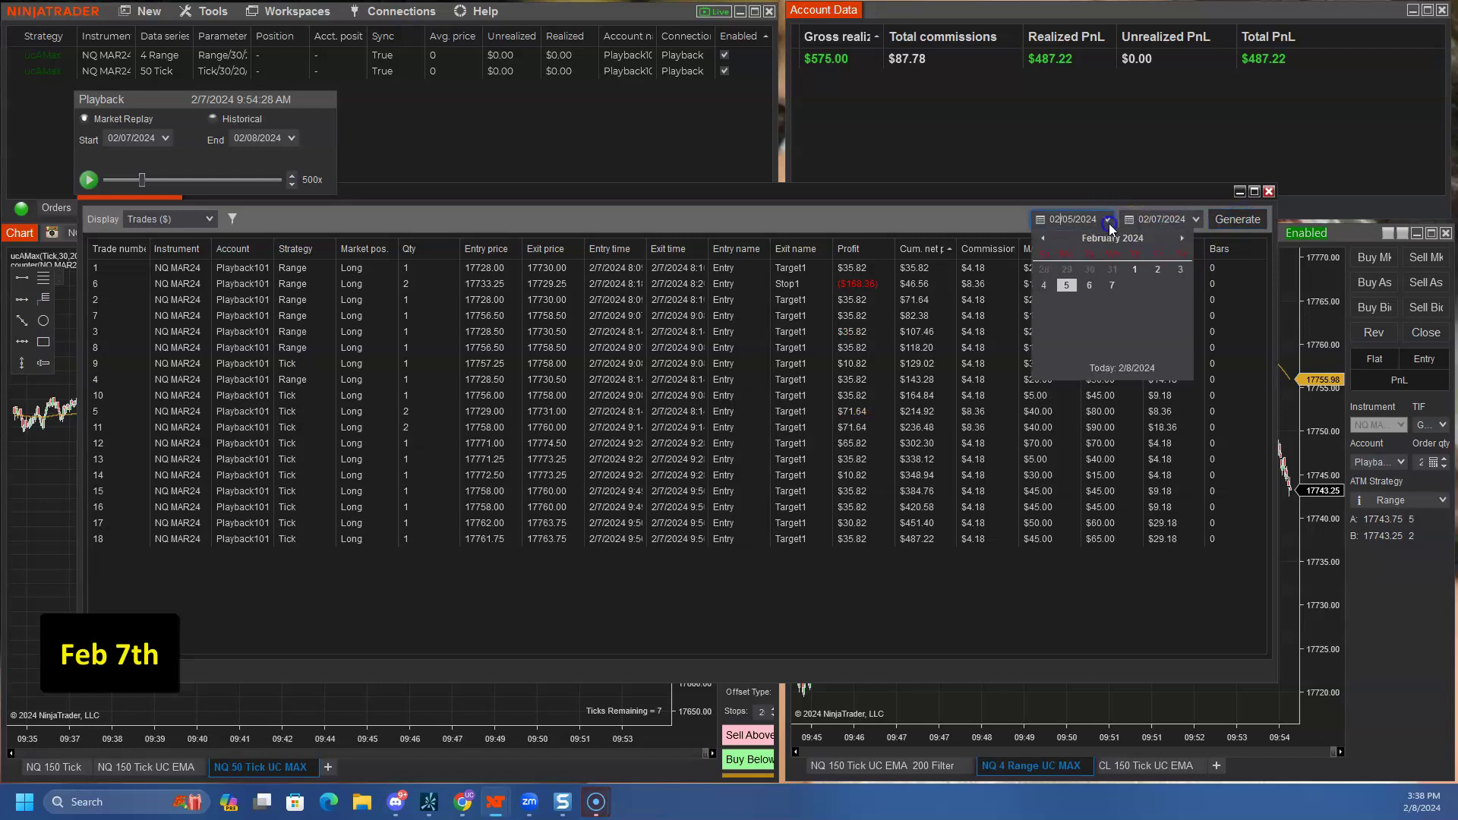
{"action": "left_click", "coordinate": [1110, 285]}
{"action": "left_click", "coordinate": [1220, 218]}
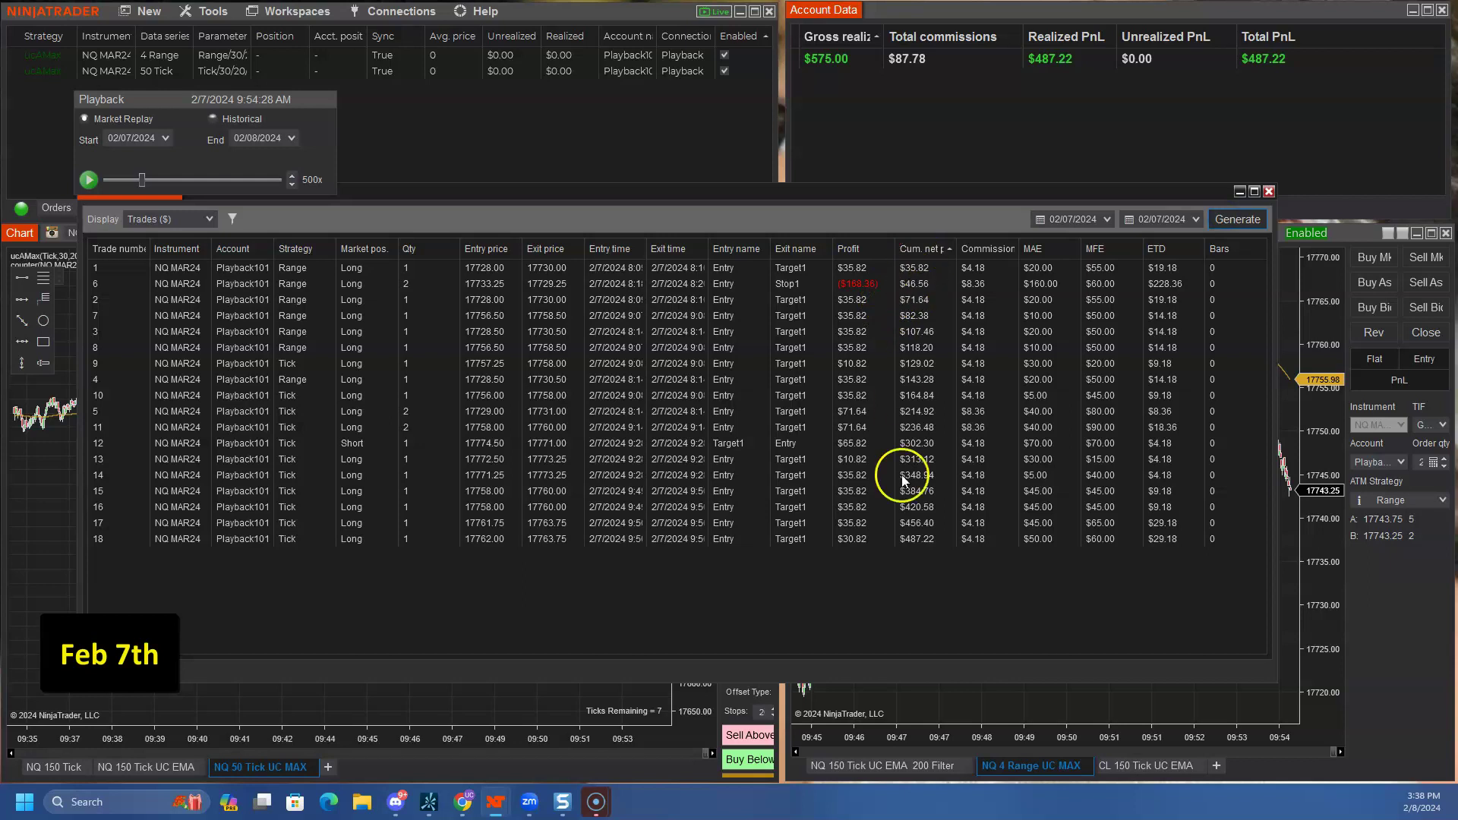
{"action": "left_click", "coordinate": [1239, 191]}
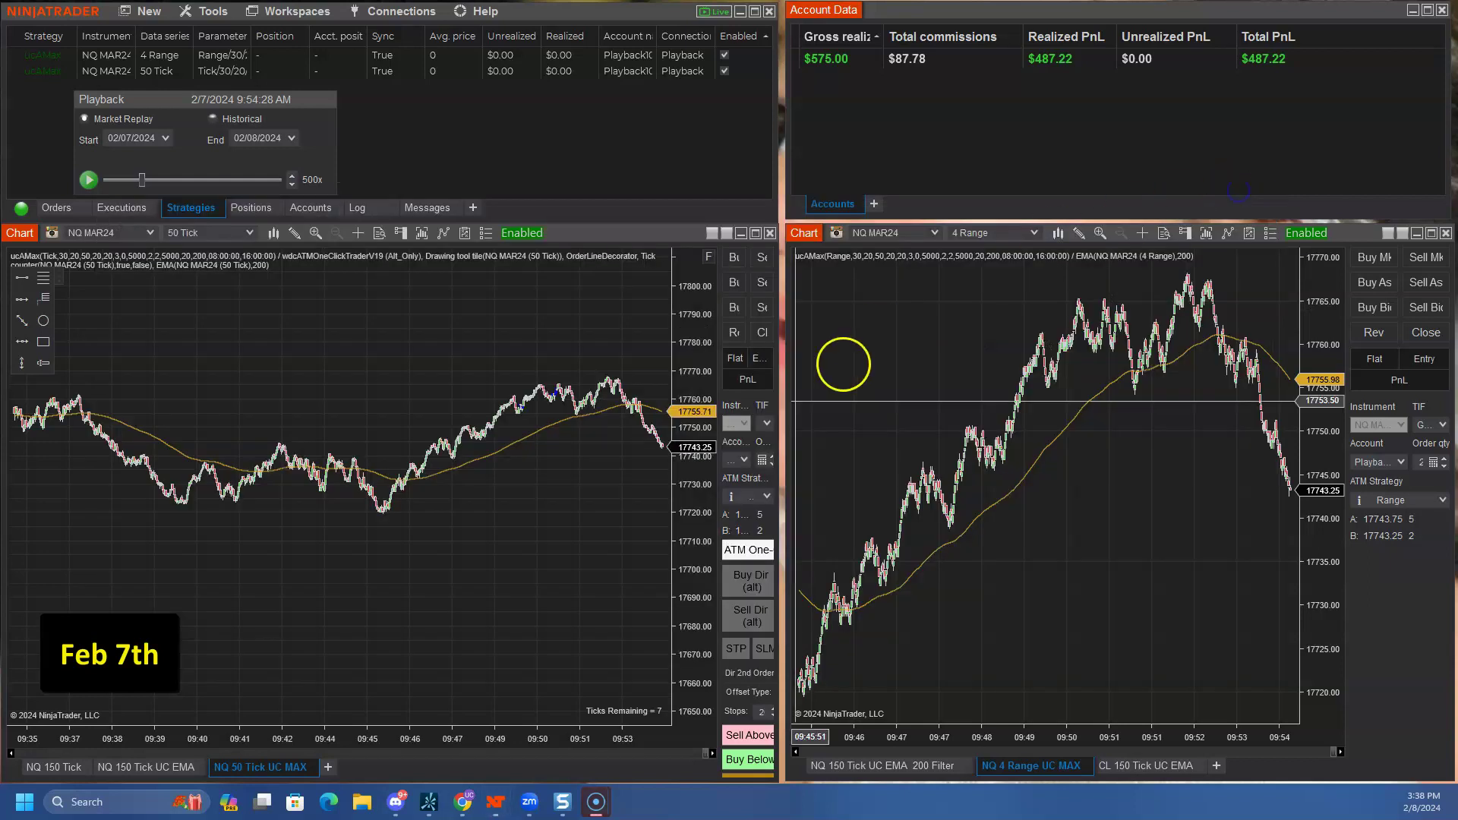
Switch to the Google Sheets results sheet and log Feb 7 with Closed 487, Max DD 0 and High 487.
{"action": "left_click", "coordinate": [465, 803]}
{"action": "left_click", "coordinate": [1068, 687]}
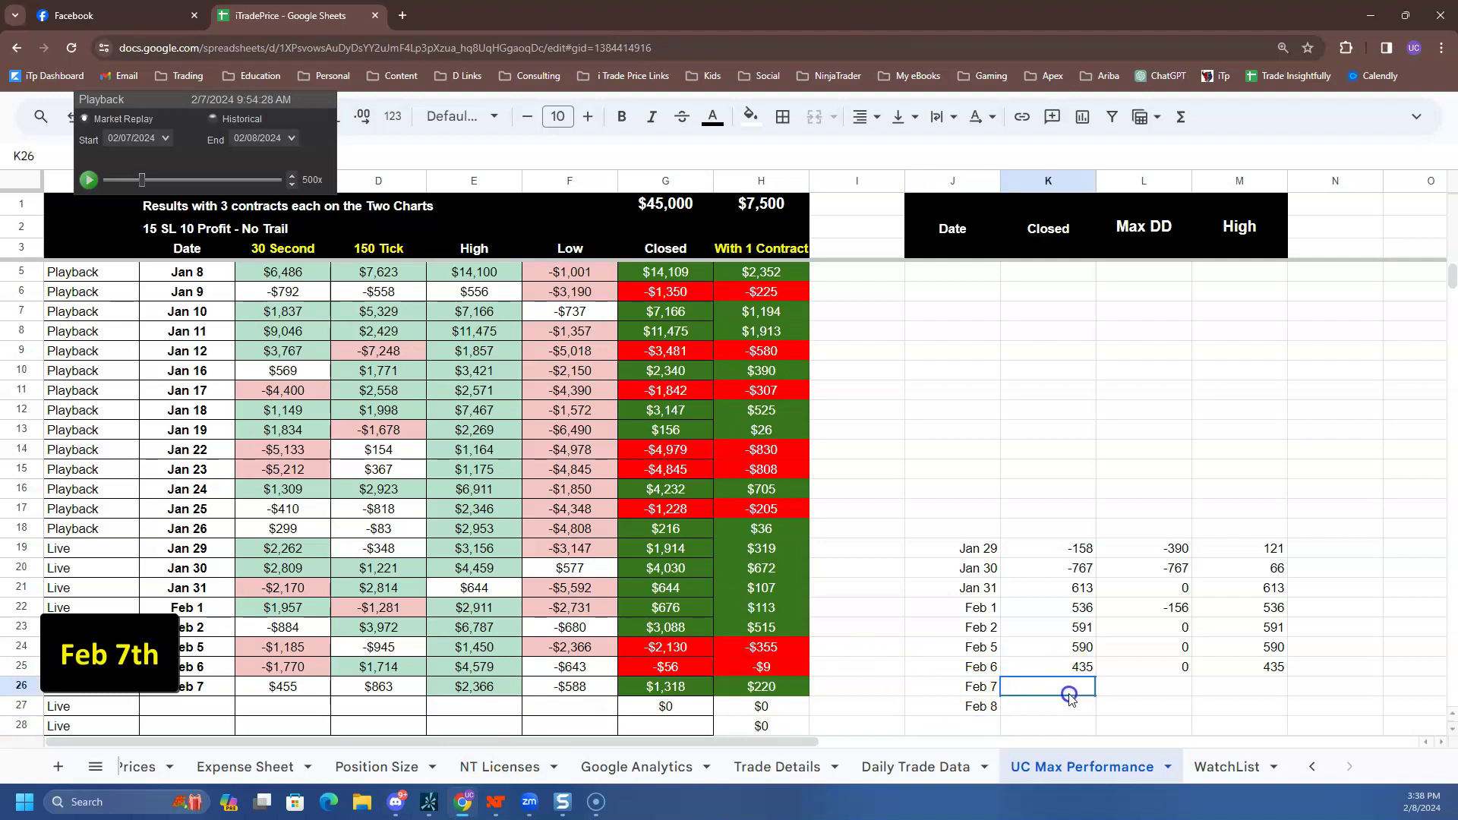
{"action": "type", "text": "487"}
{"action": "key", "text": "Tab"}
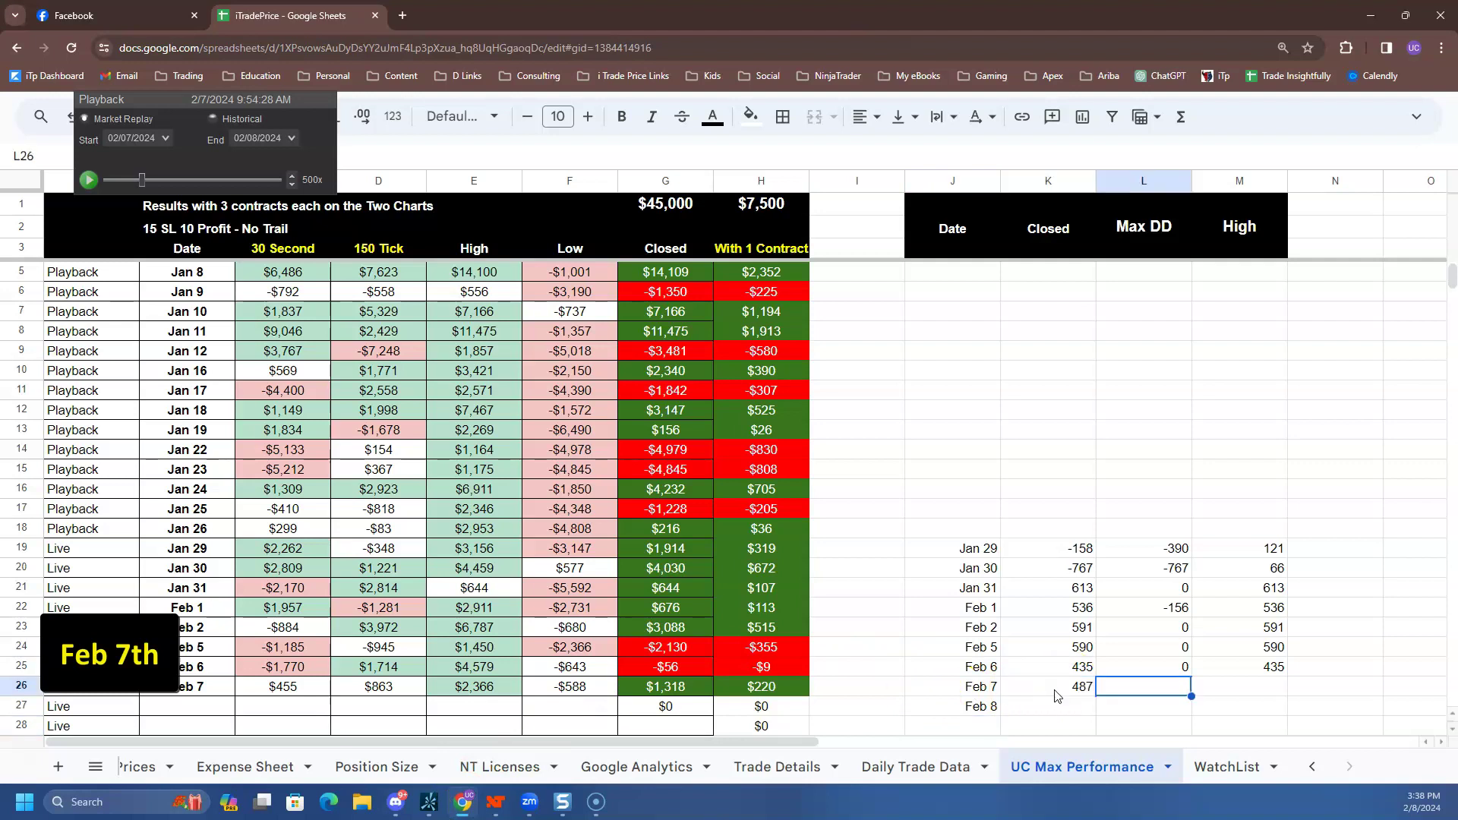
{"action": "type", "text": "0"}
{"action": "key", "text": "Tab"}
{"action": "type", "text": "487"}
{"action": "key", "text": "Return"}
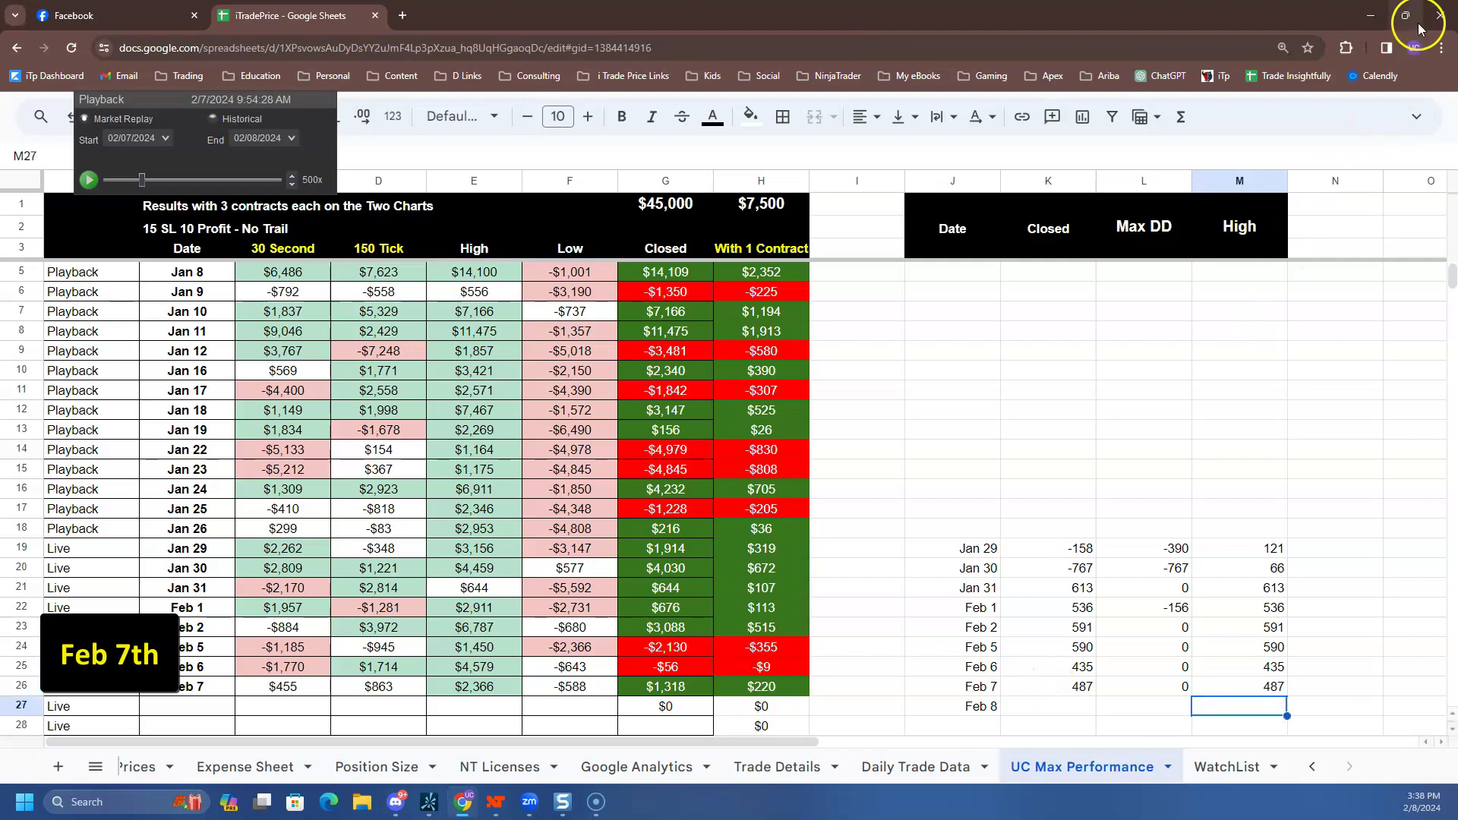
Return to NinjaTrader, set the replay start date to 02/08/2024 and position the replay at about 7:43 AM.
{"action": "left_click", "coordinate": [1371, 15]}
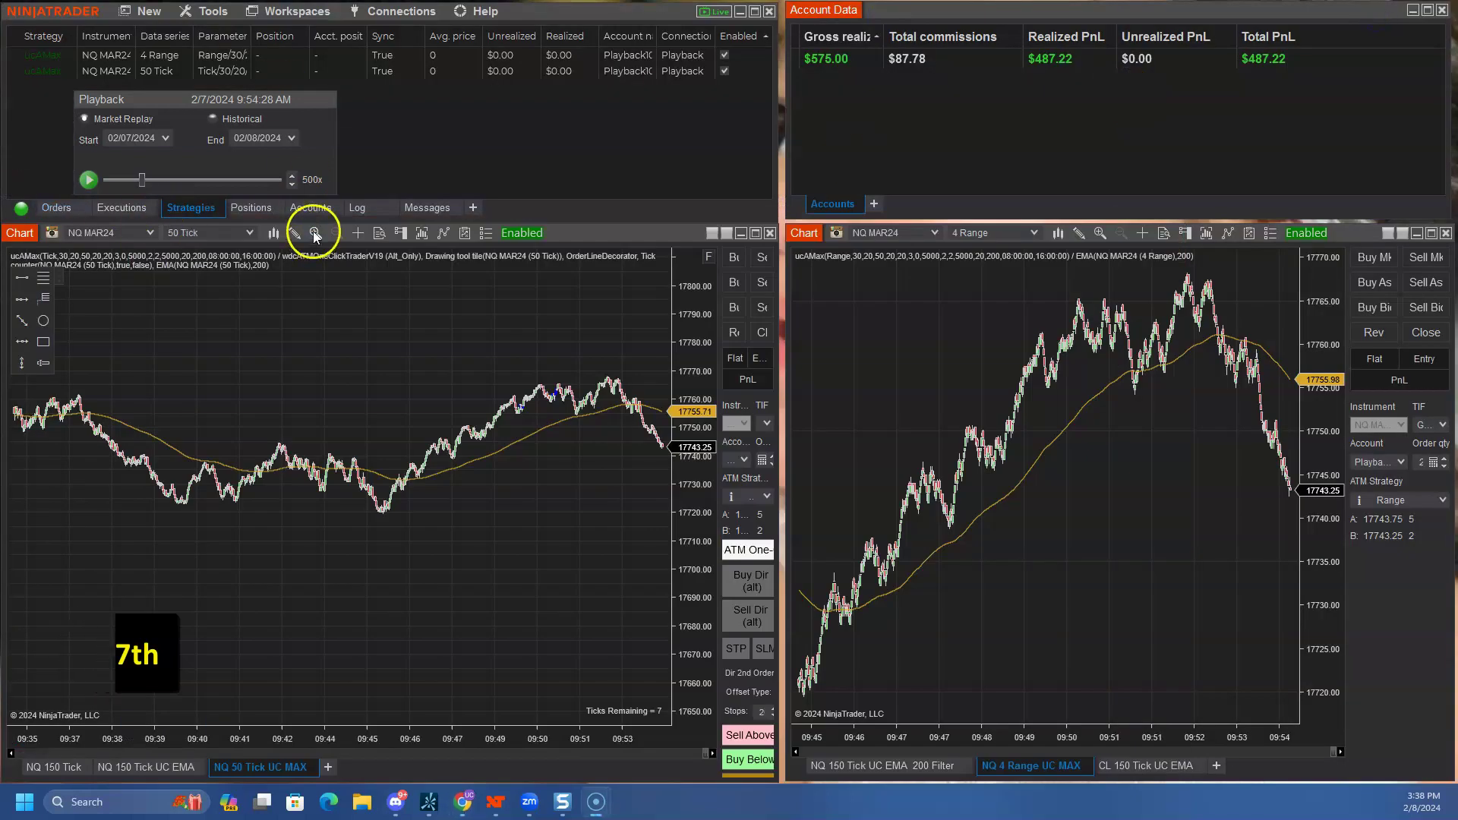
{"action": "left_click", "coordinate": [164, 138]}
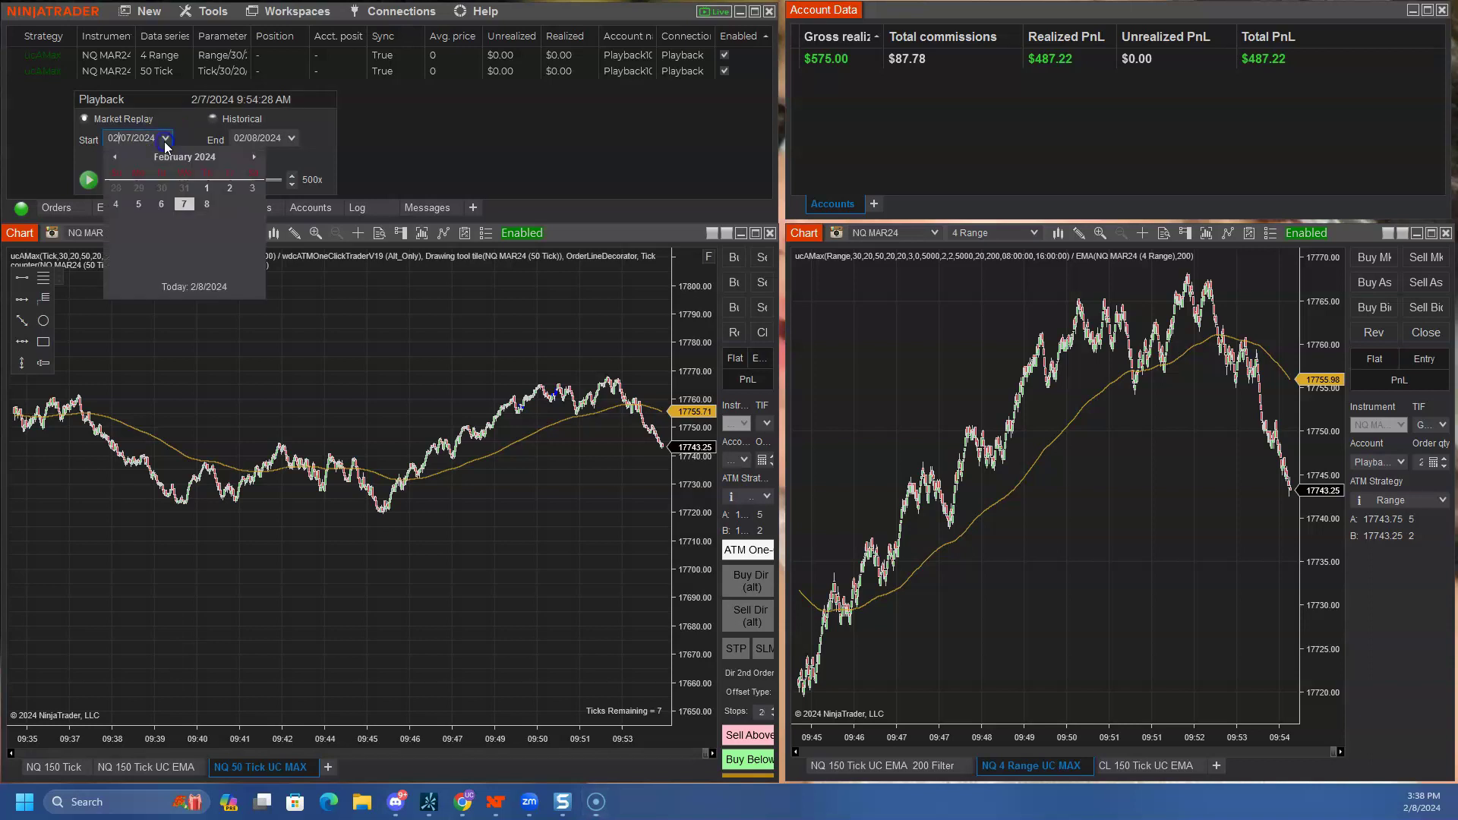
{"action": "left_click", "coordinate": [206, 203]}
{"action": "left_click", "coordinate": [90, 179]}
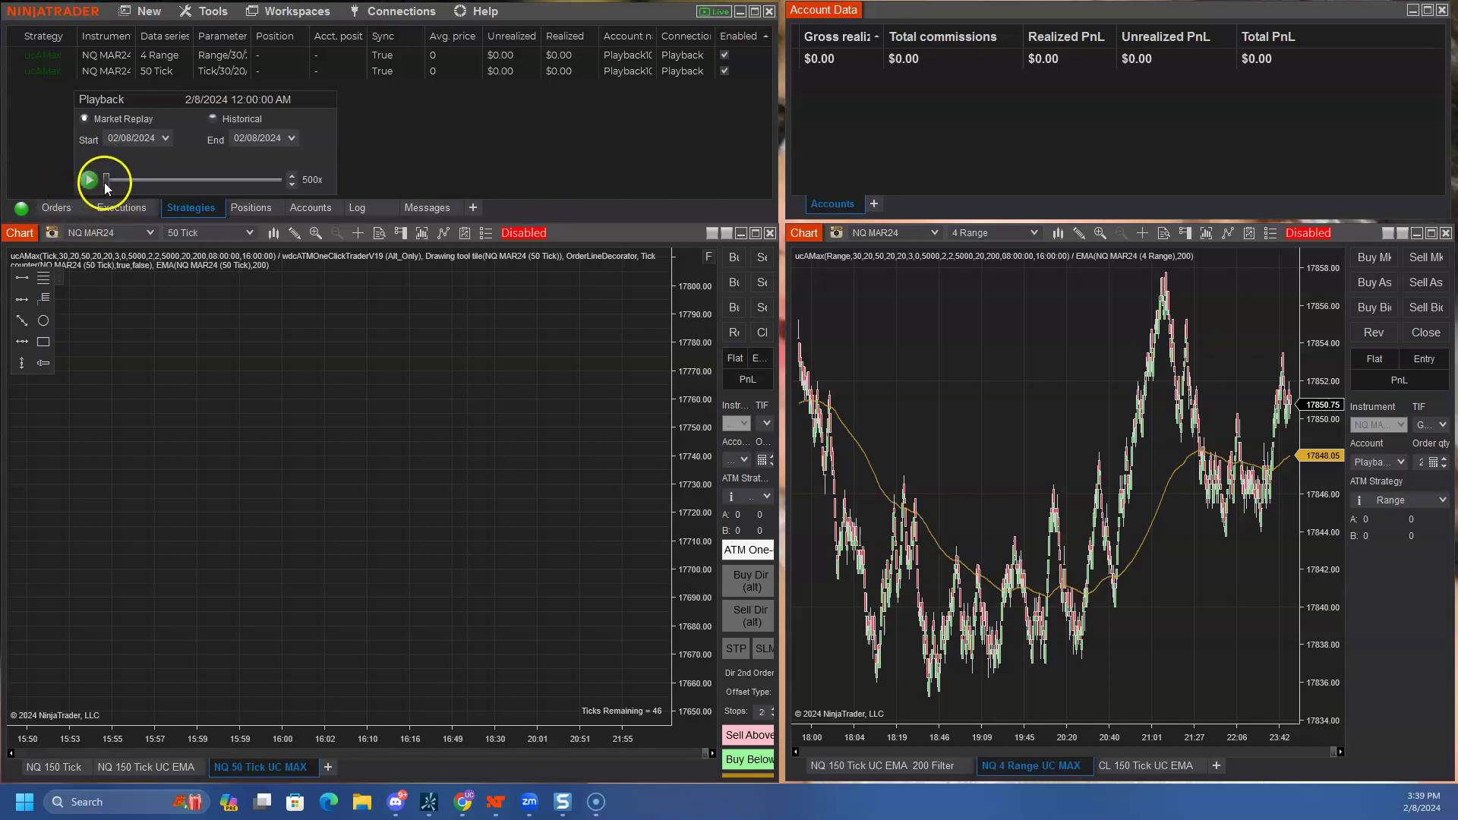
{"action": "left_click_drag", "start_coordinate": [106, 181], "coordinate": [162, 192]}
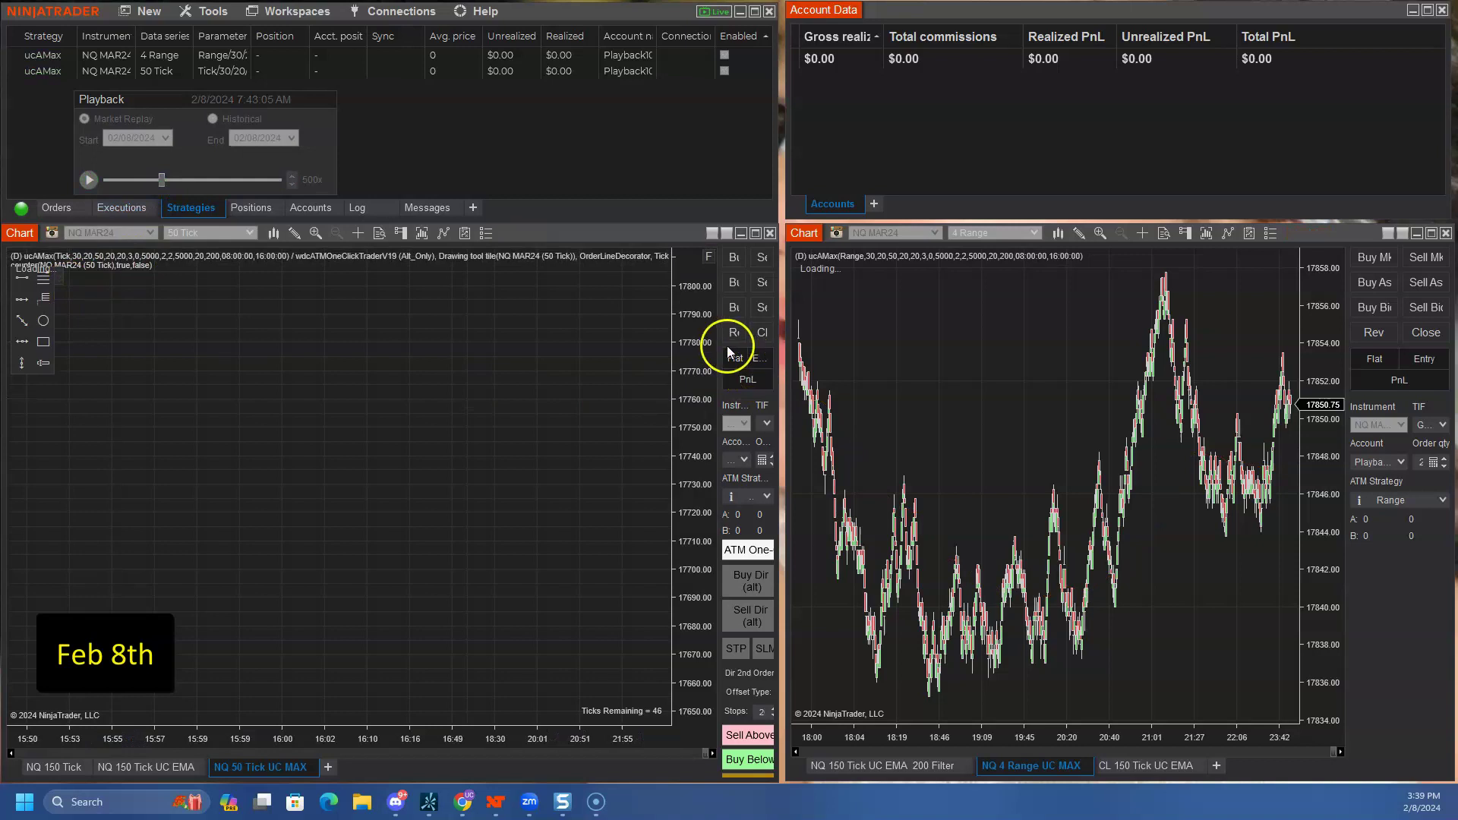
Enable the strategies on both charts, run the February 8 replay at 500x and pause it at about 10:54 AM.
{"action": "left_click", "coordinate": [711, 258]}
{"action": "left_click_drag", "start_coordinate": [1312, 260], "coordinate": [1324, 237]}
{"action": "left_click", "coordinate": [1324, 237]}
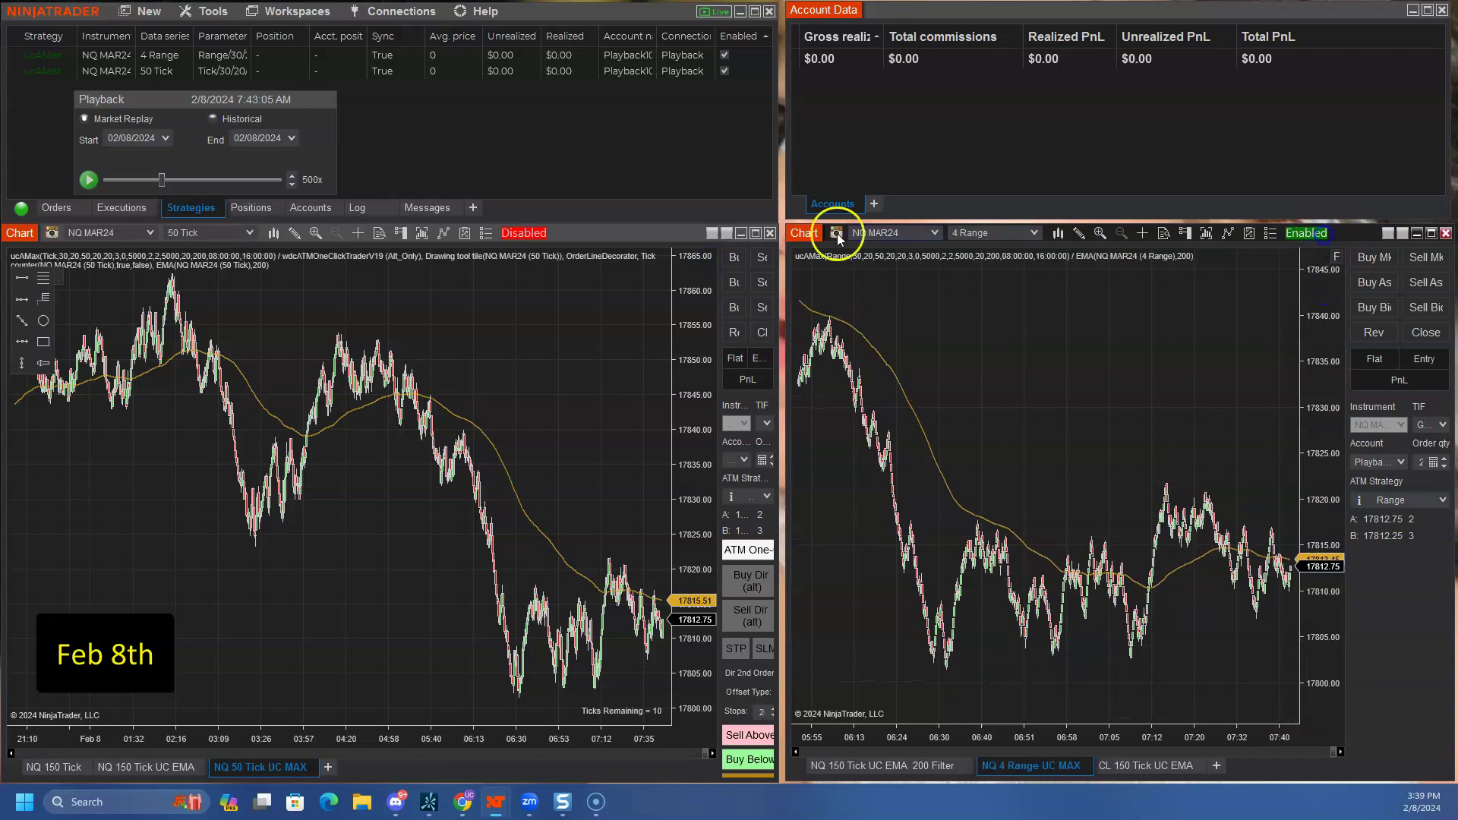
{"action": "left_click", "coordinate": [532, 237]}
{"action": "left_click", "coordinate": [89, 181]}
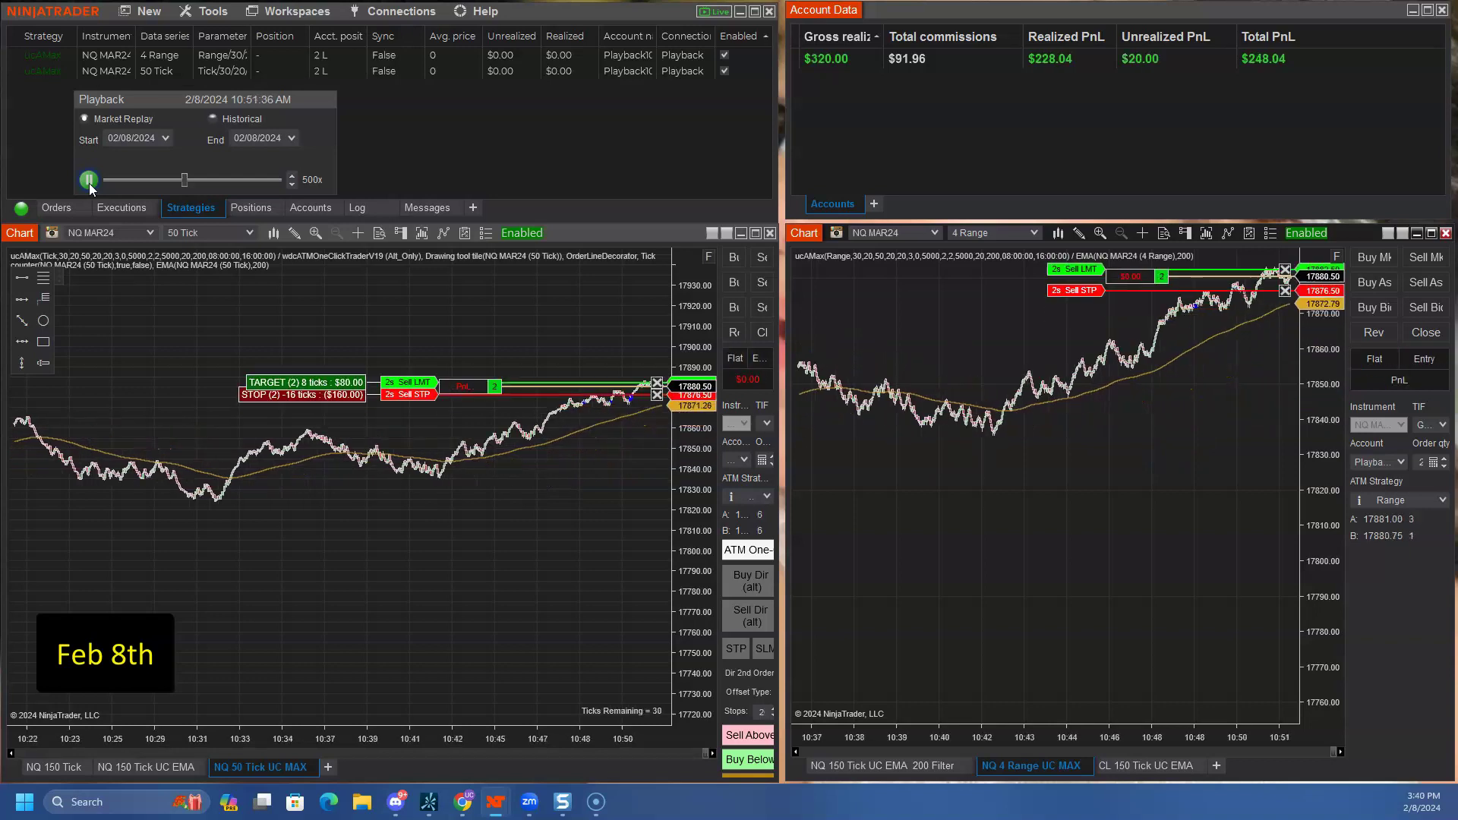
{"action": "left_click", "coordinate": [89, 182]}
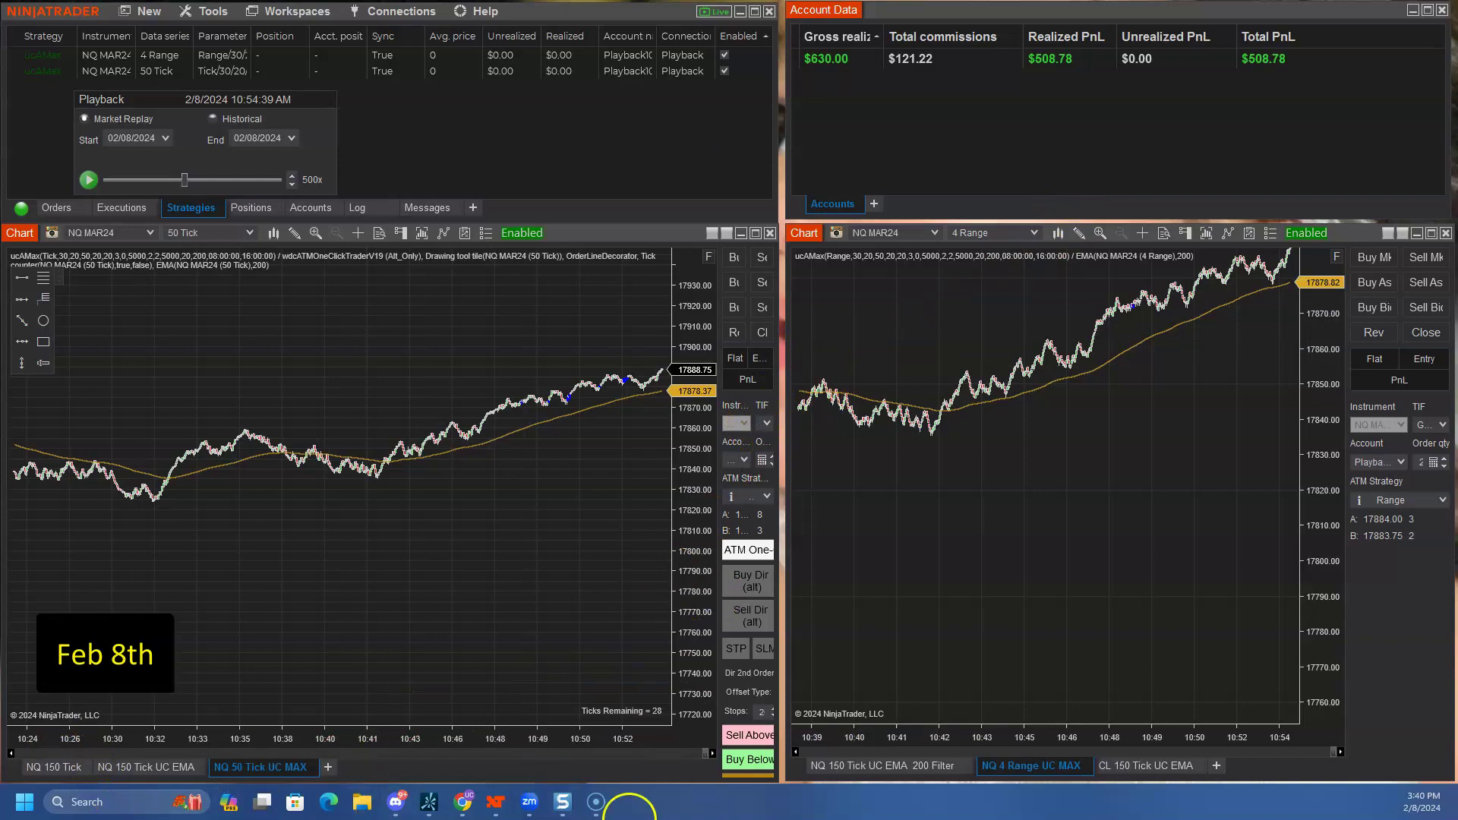
Reopen the Trade Performance report, generate it with start and end dates 02/08/2024 and check the trades for drawdown.
{"action": "mouse_move", "coordinate": [503, 813]}
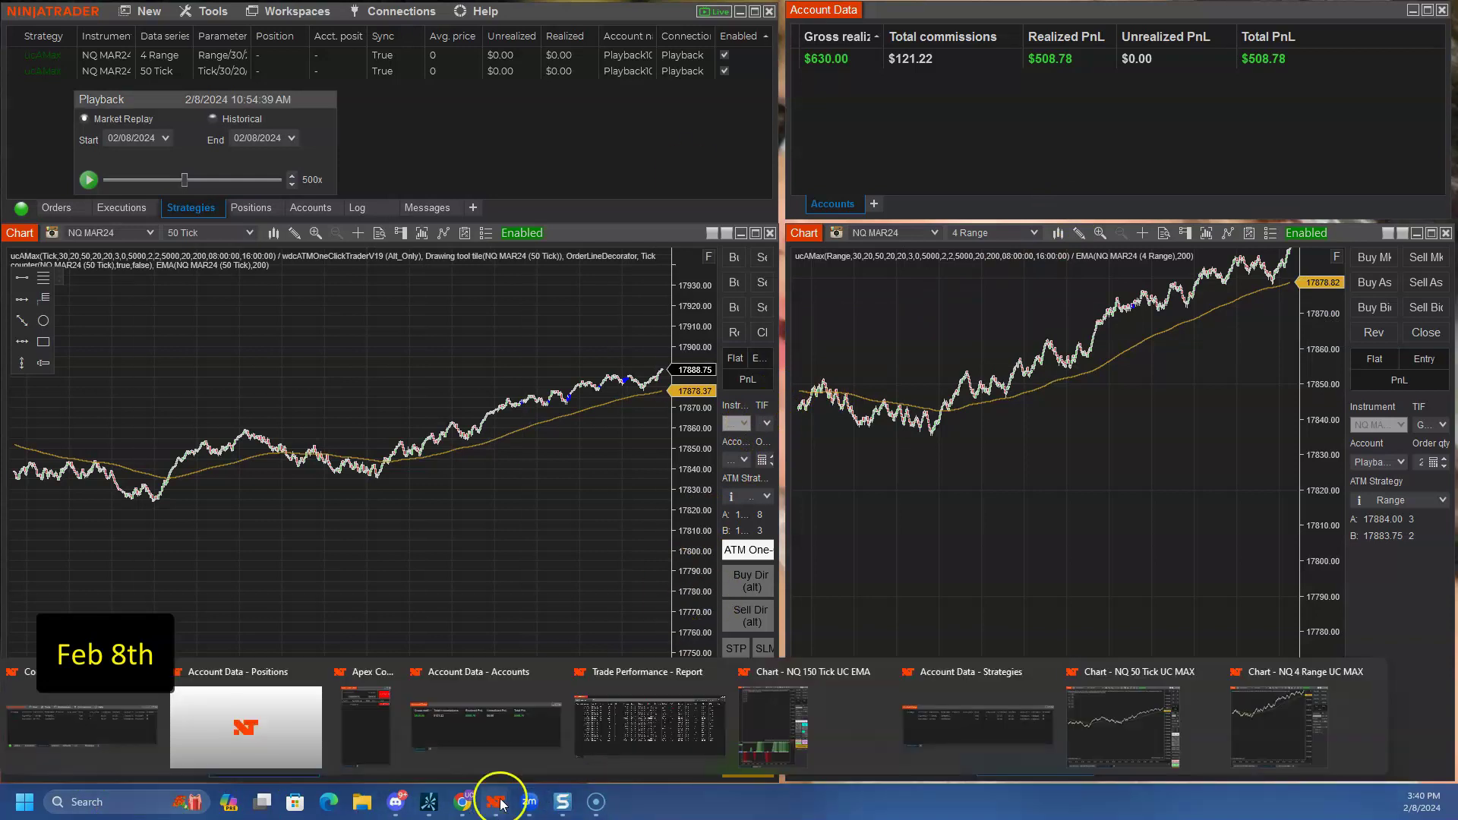
{"action": "left_click", "coordinate": [630, 738]}
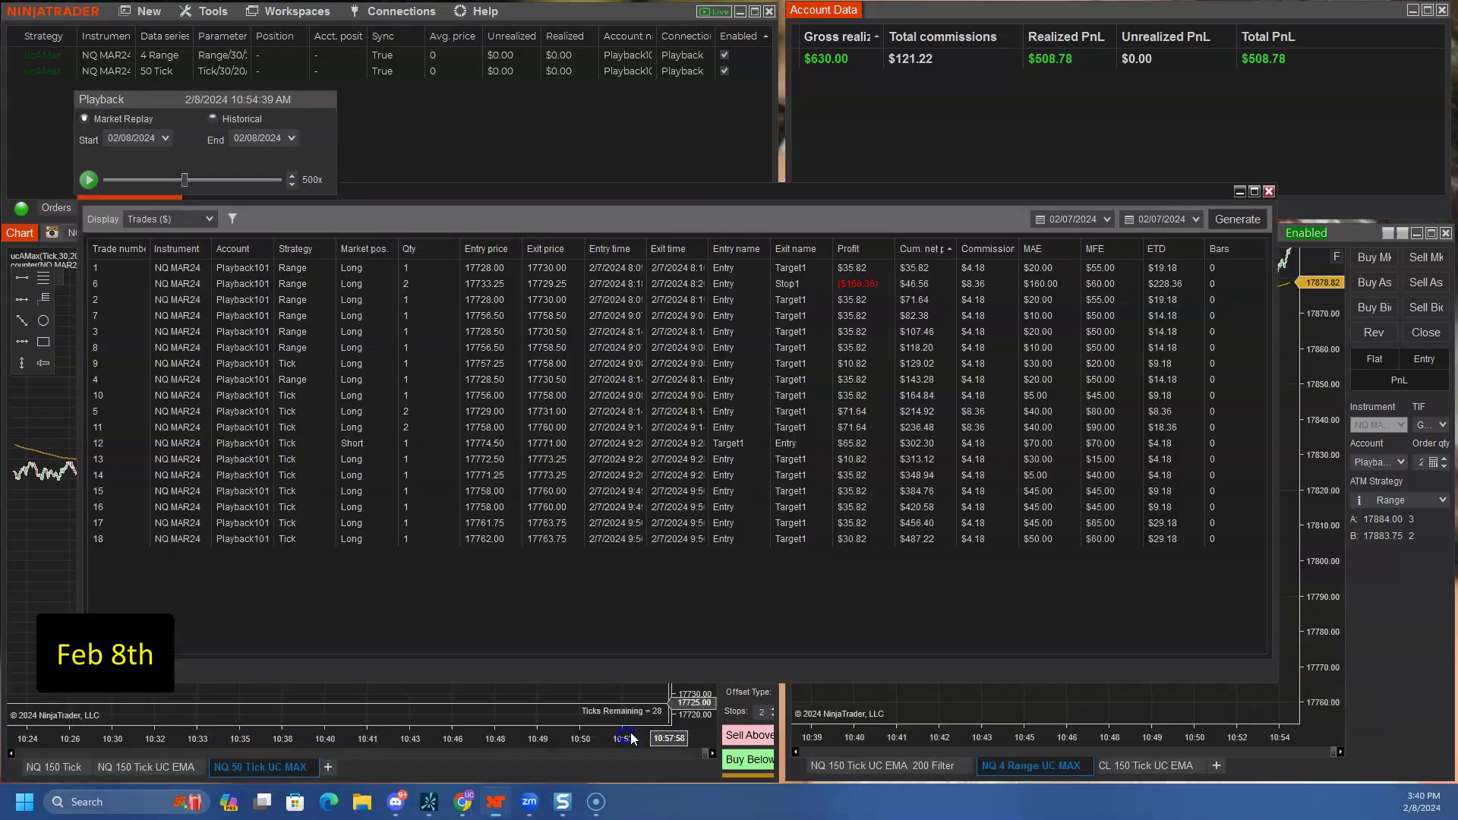
{"action": "left_click", "coordinate": [1197, 219]}
{"action": "left_click", "coordinate": [1223, 286]}
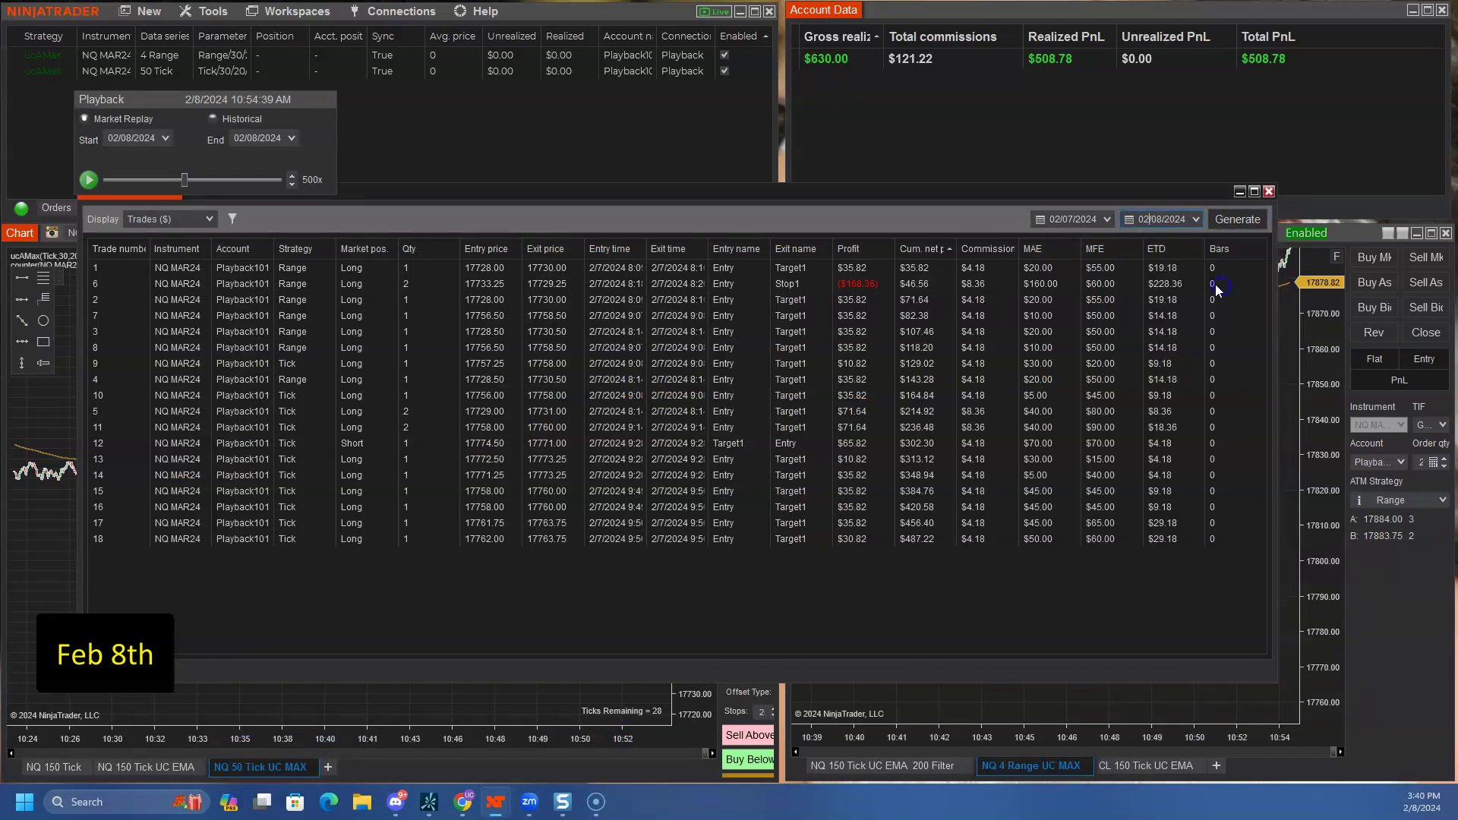
{"action": "left_click", "coordinate": [1109, 222]}
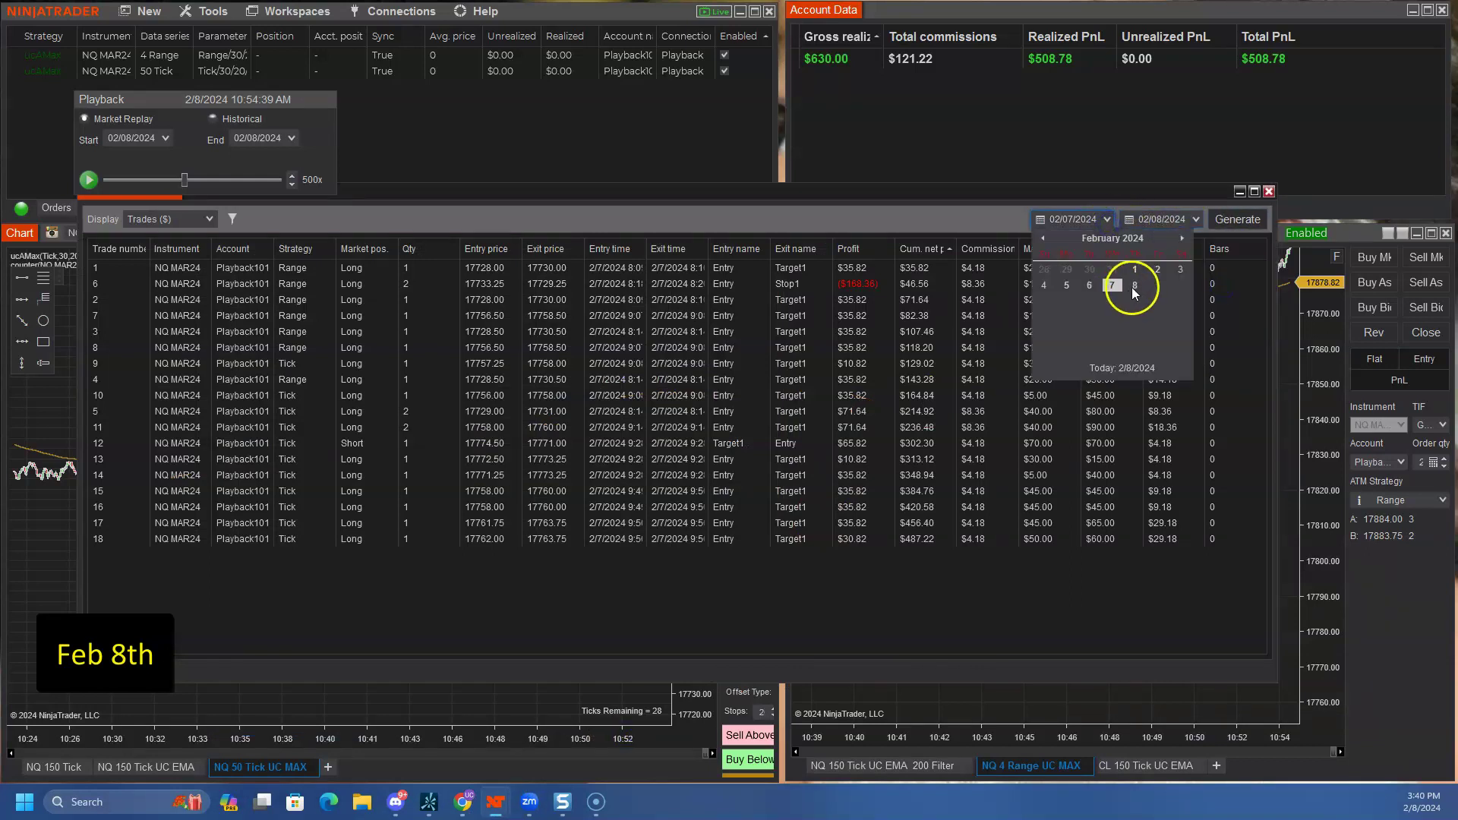
{"action": "left_click", "coordinate": [1134, 286]}
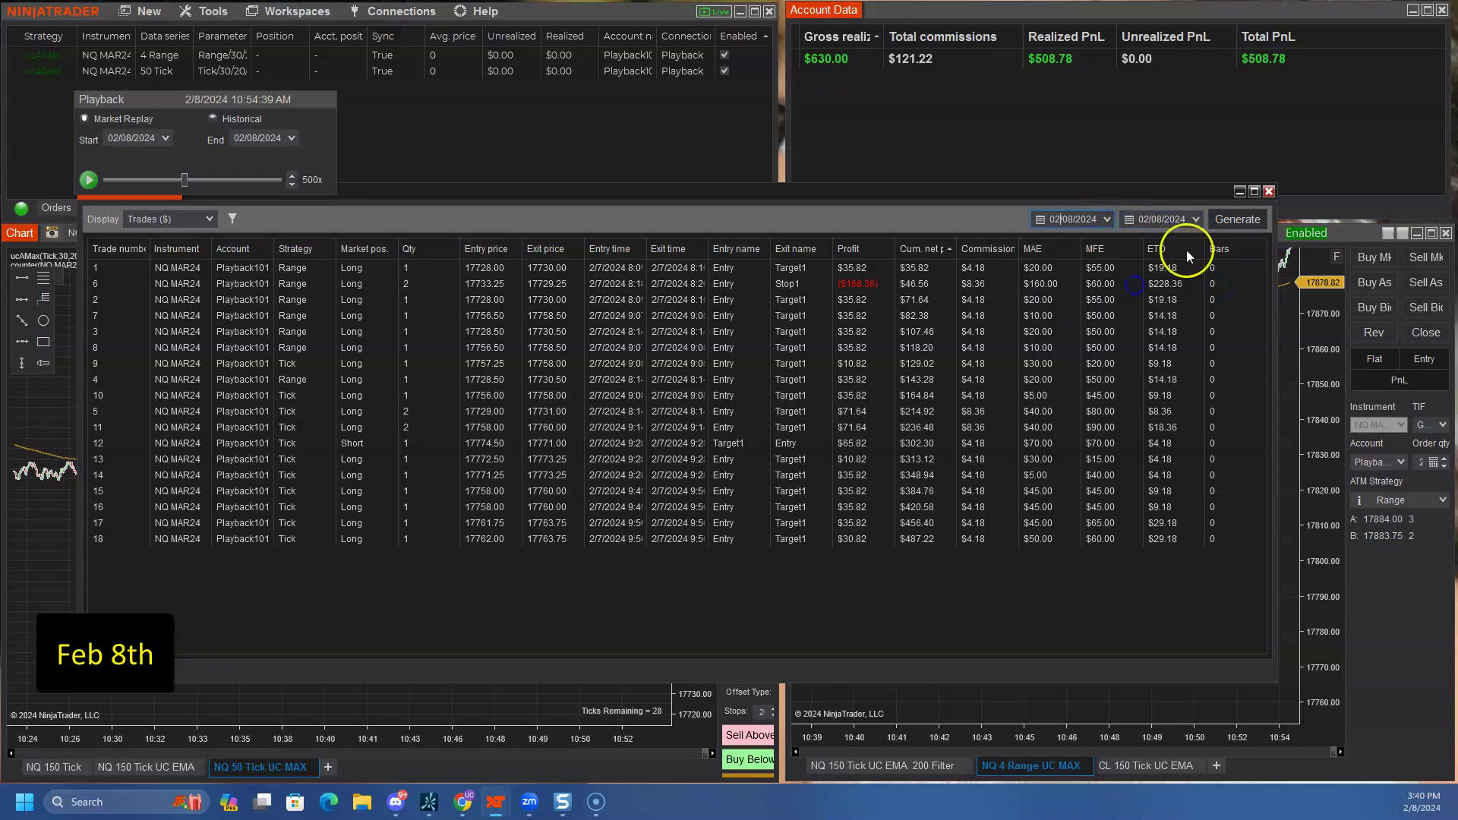
{"action": "left_click", "coordinate": [1223, 221]}
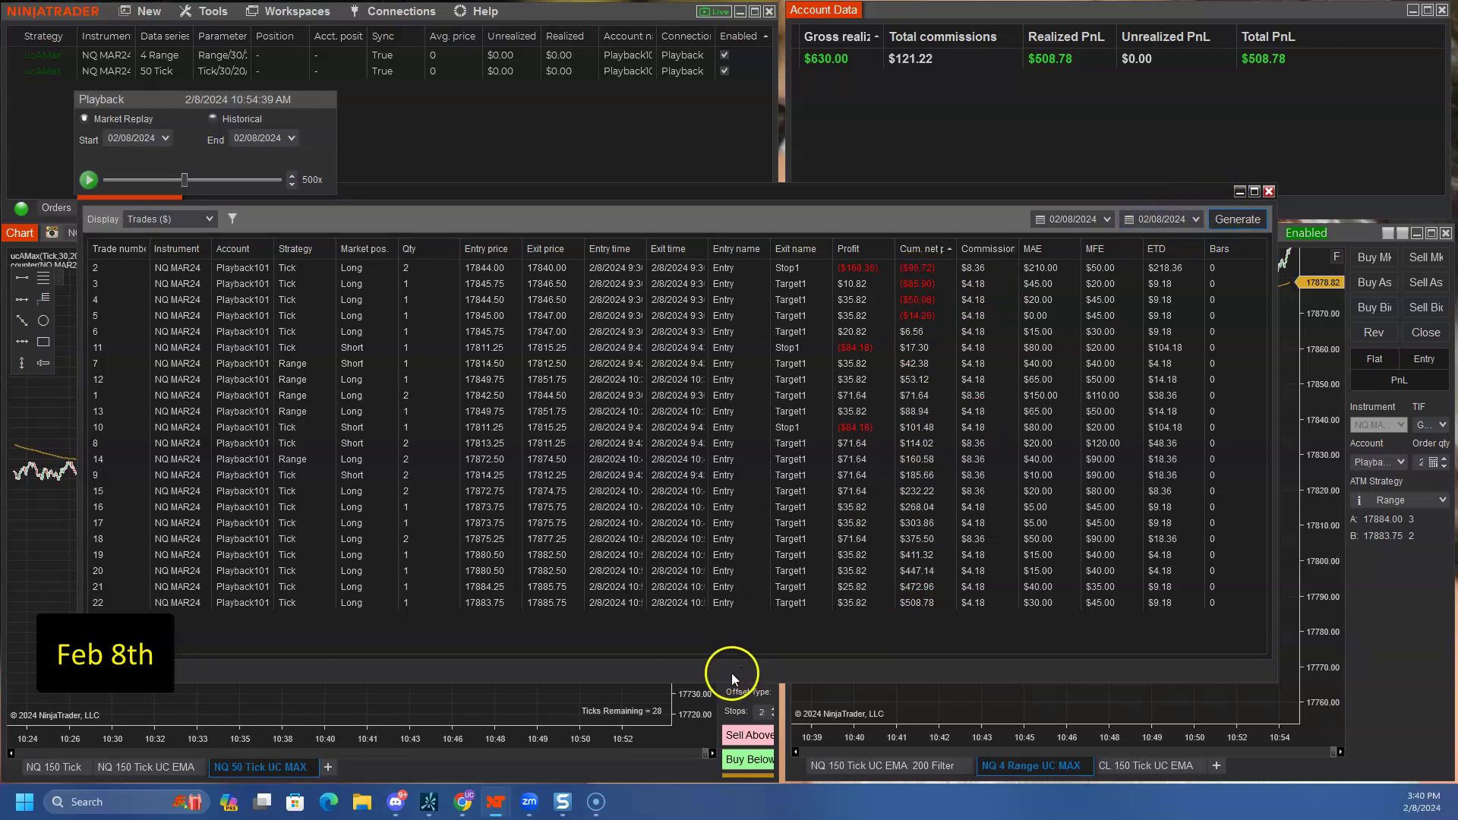
Switch to the Google Sheets results sheet and log Feb 8 with Closed 506, Max DD -36 and High 506.
{"action": "left_click", "coordinate": [463, 802]}
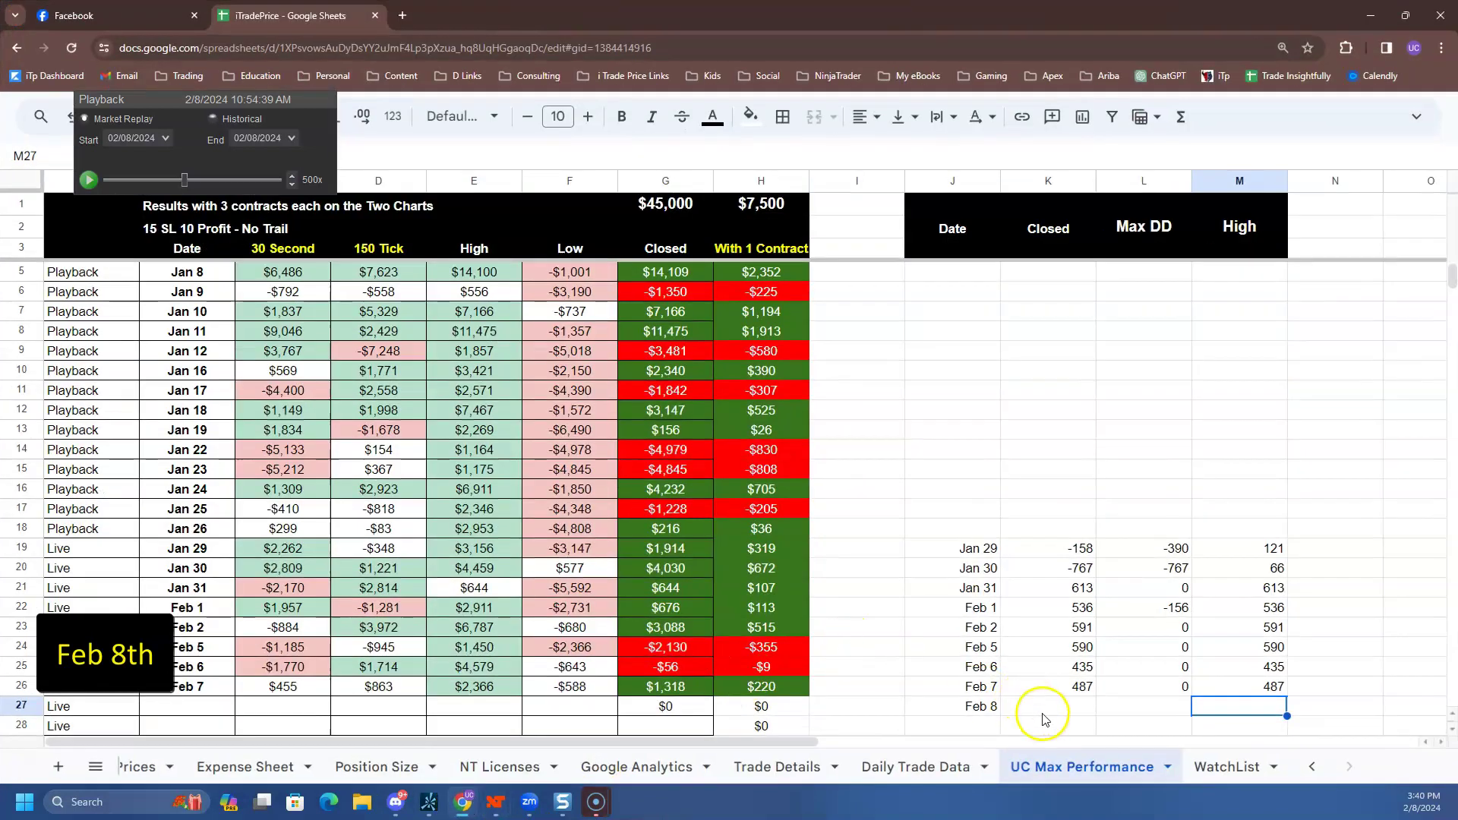
{"action": "left_click", "coordinate": [1040, 710]}
{"action": "type", "text": "506"}
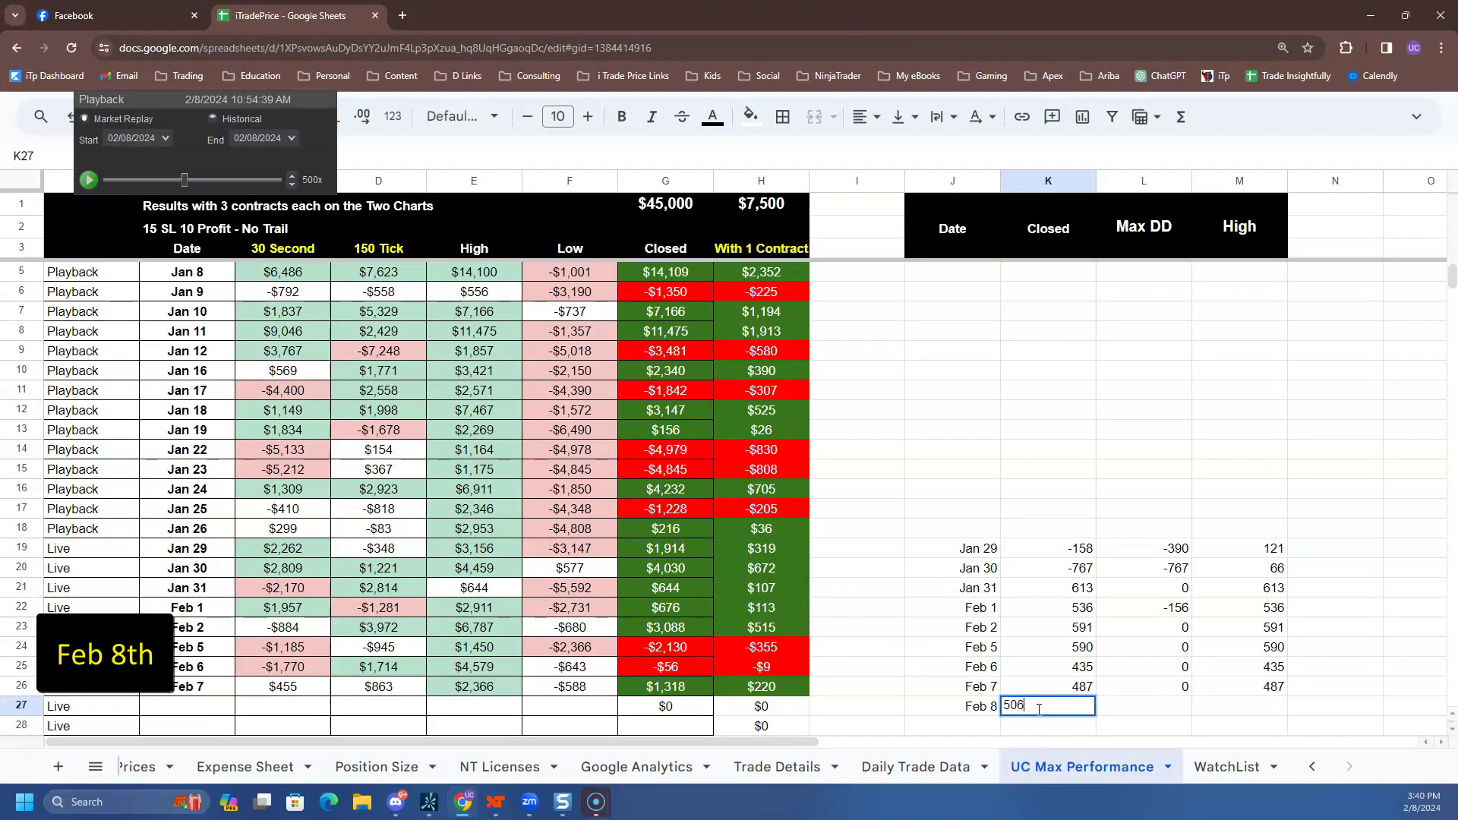
{"action": "key", "text": "Tab"}
{"action": "type", "text": "-36"}
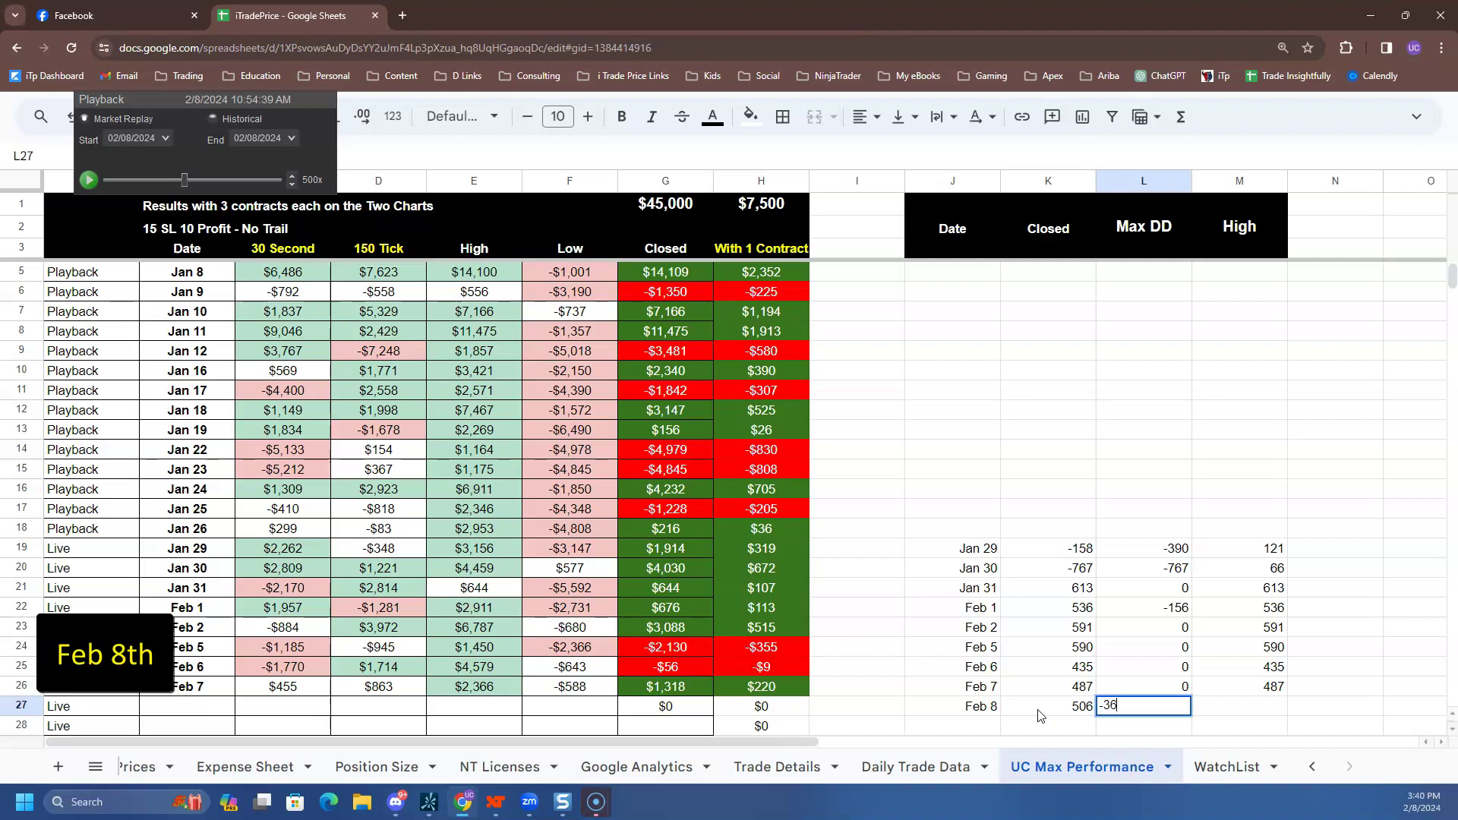
{"action": "key", "text": "Tab"}
{"action": "type", "text": "506"}
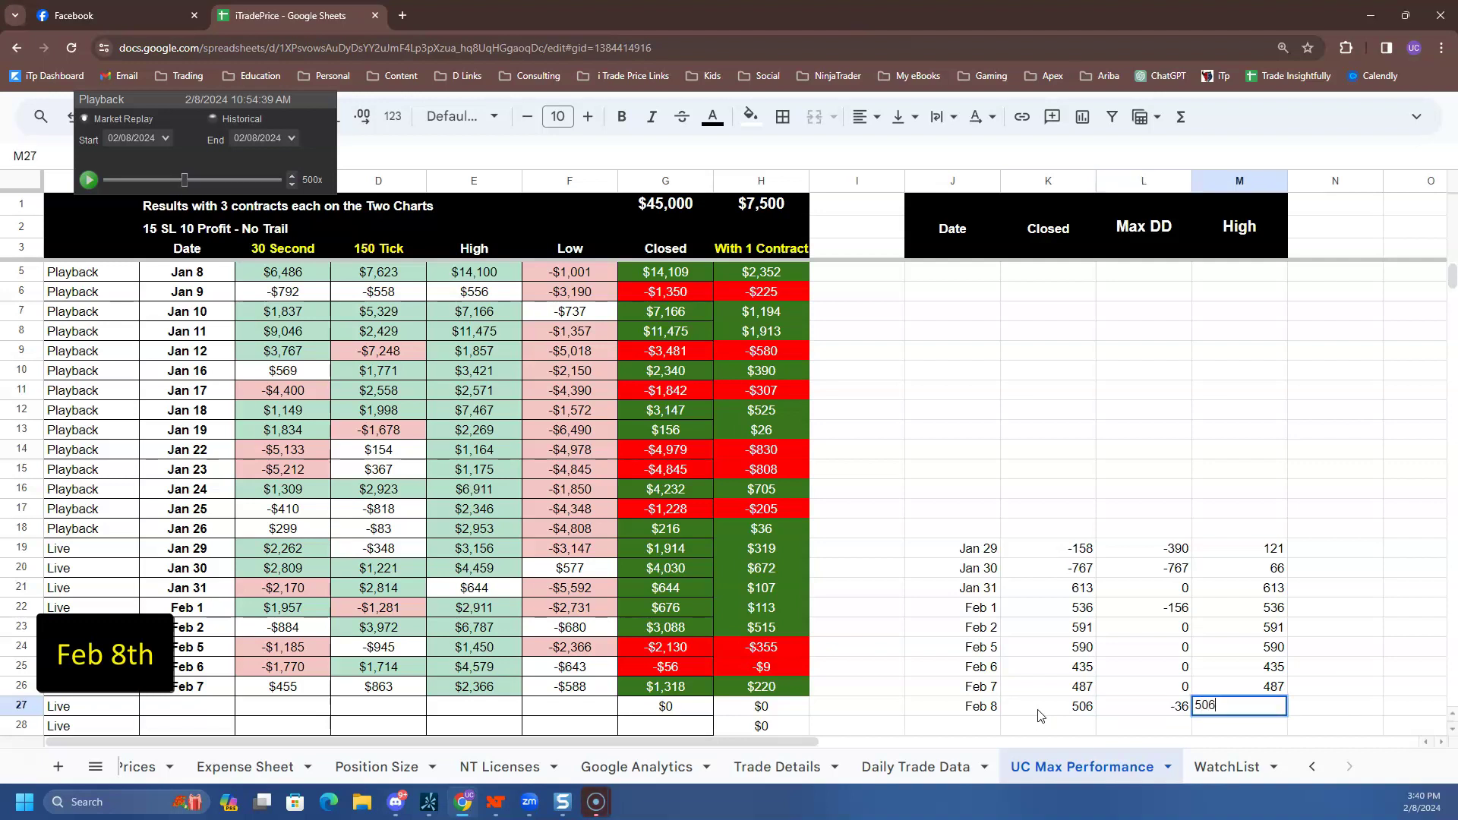
{"action": "key", "text": "Down"}
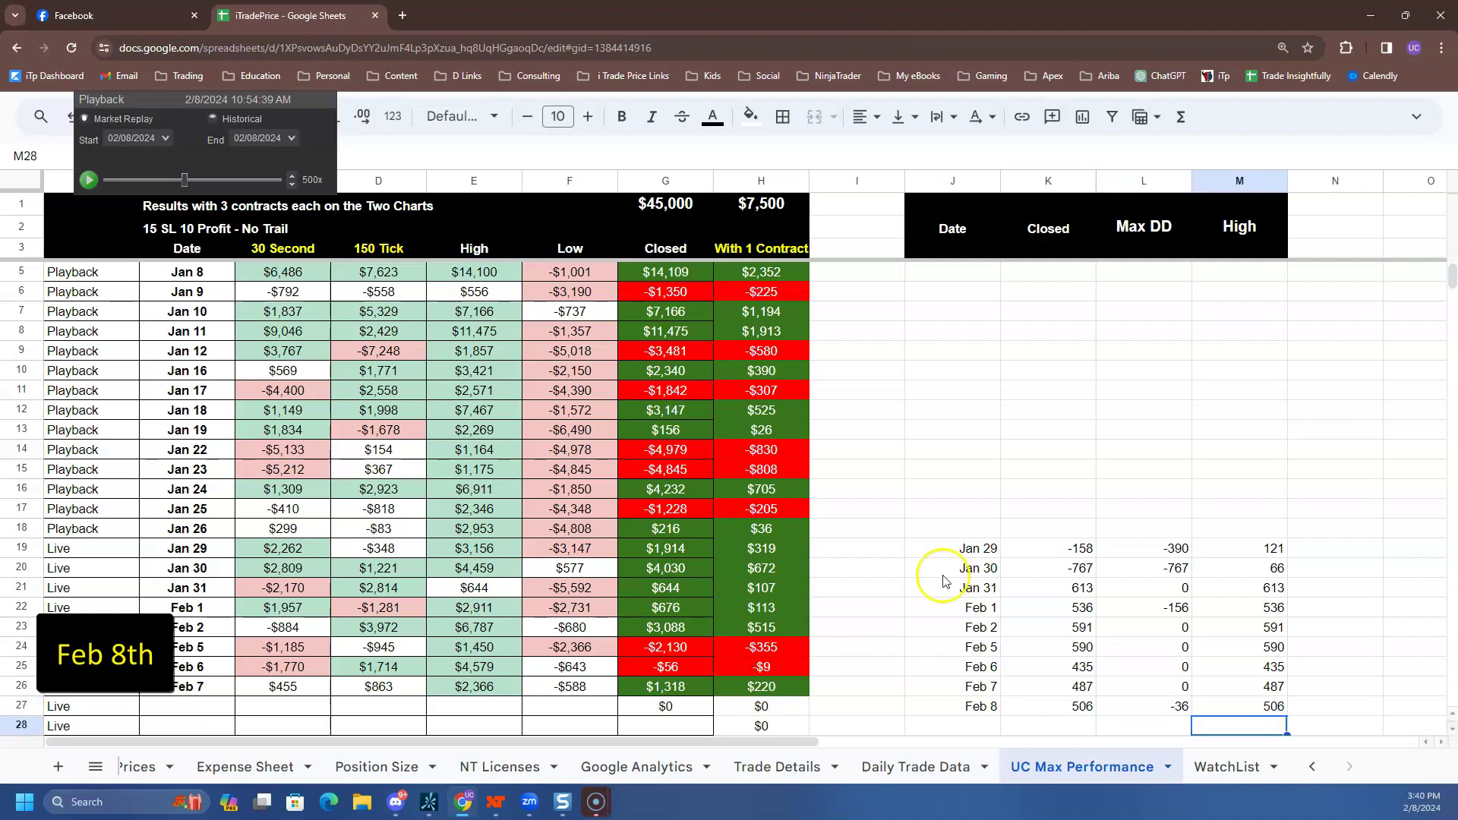
Return to NinjaTrader, minimize the Trade Performance report and briefly review the logged results in the Google Sheets sheet.
{"action": "left_click", "coordinate": [1371, 15]}
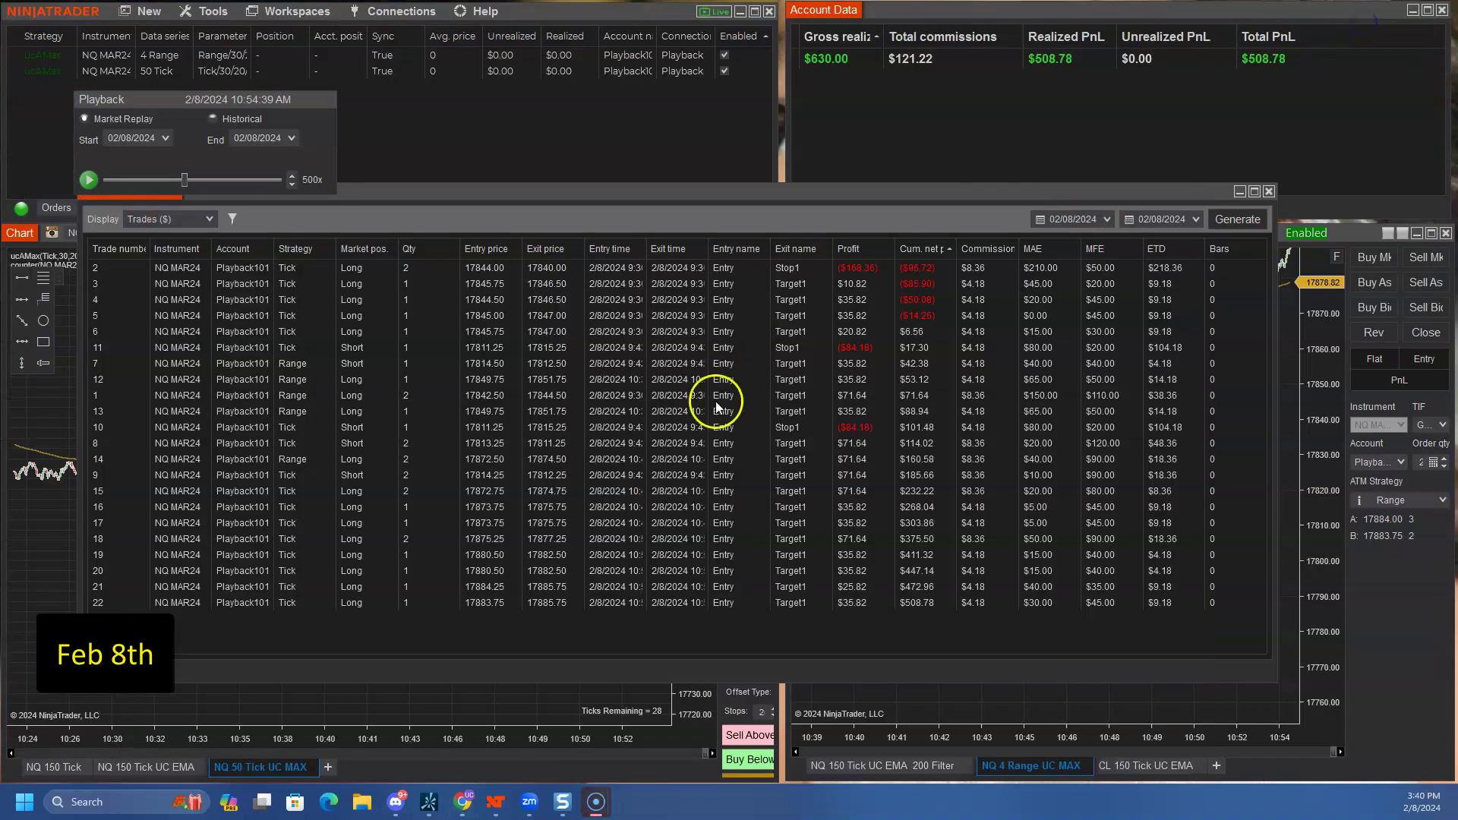
{"action": "left_click", "coordinate": [1240, 192]}
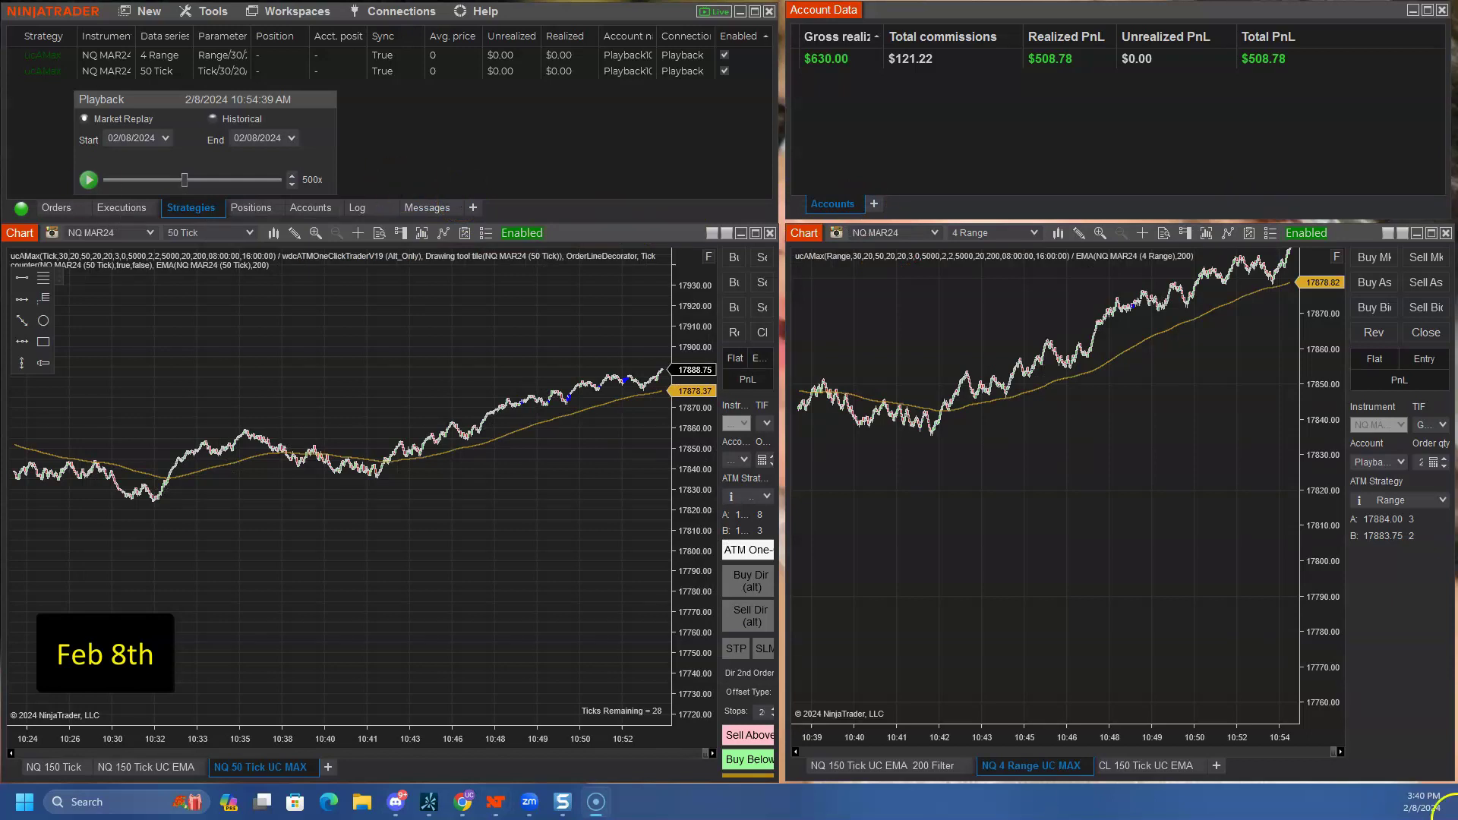
{"action": "left_click", "coordinate": [471, 805]}
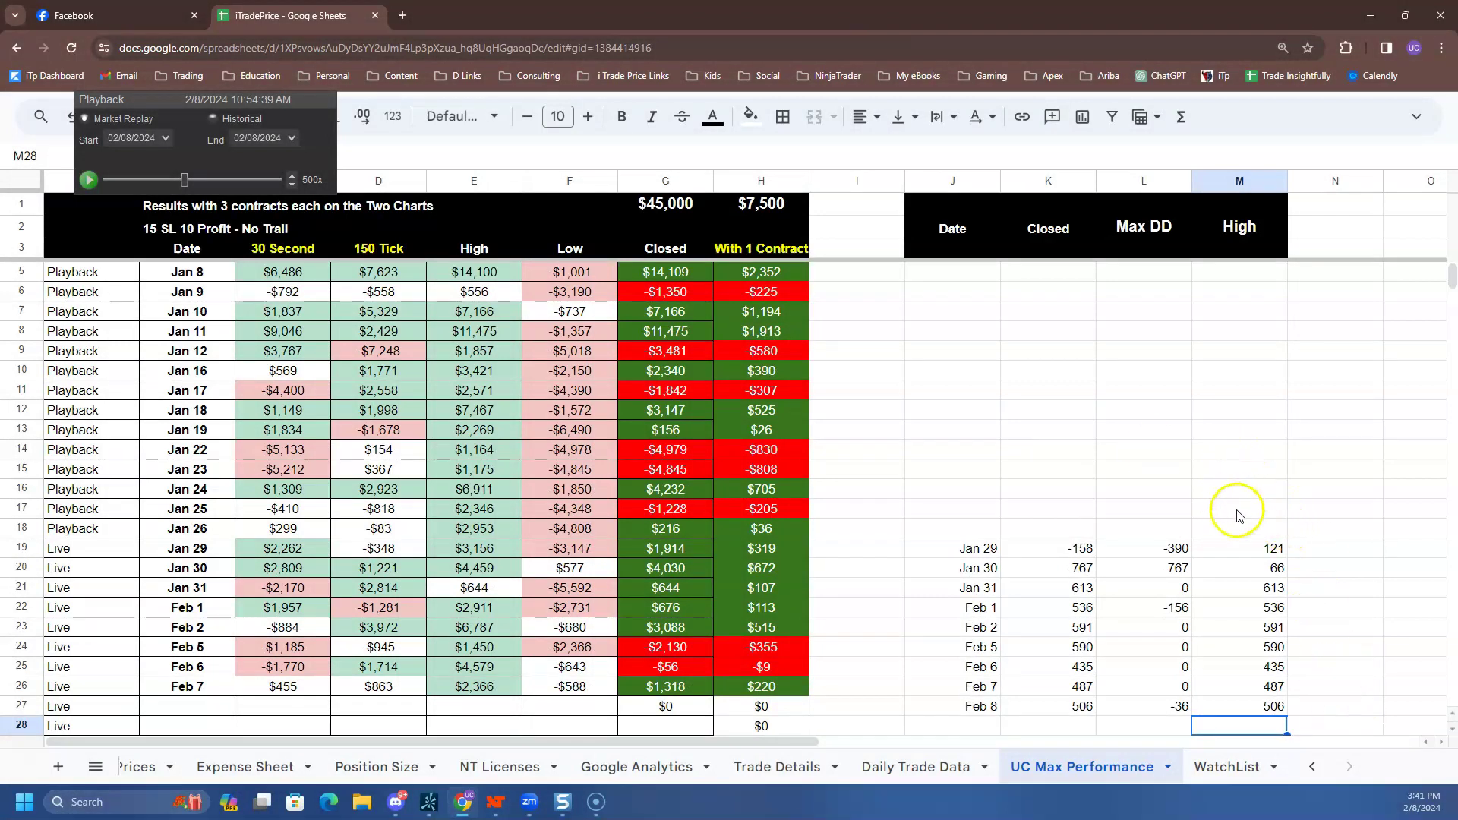
{"action": "left_click", "coordinate": [1373, 15]}
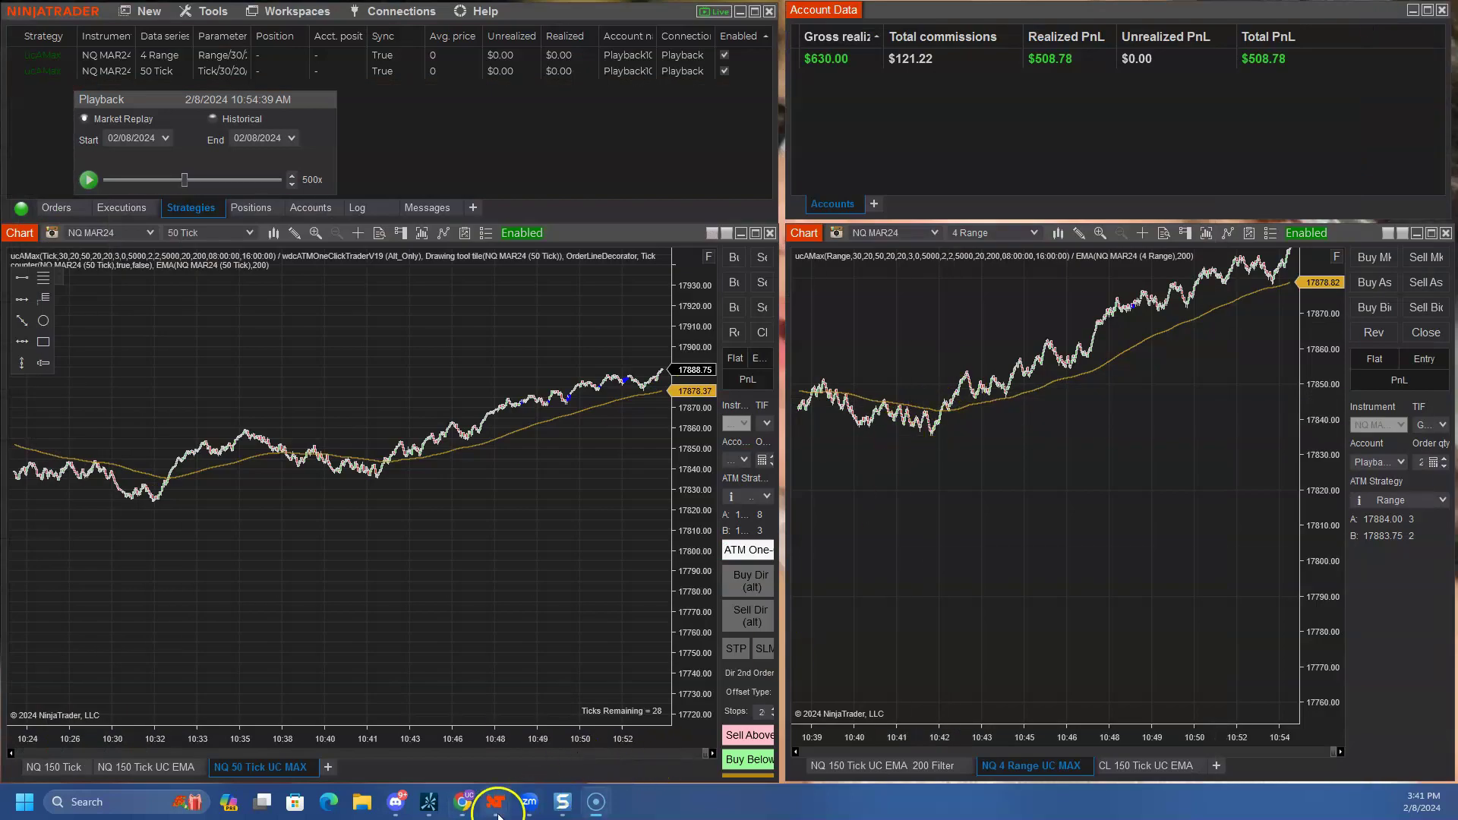
Look through the February 8 trades of the Range strategy alone in a Trade Performance report, and minimize the report.
{"action": "mouse_move", "coordinate": [508, 797]}
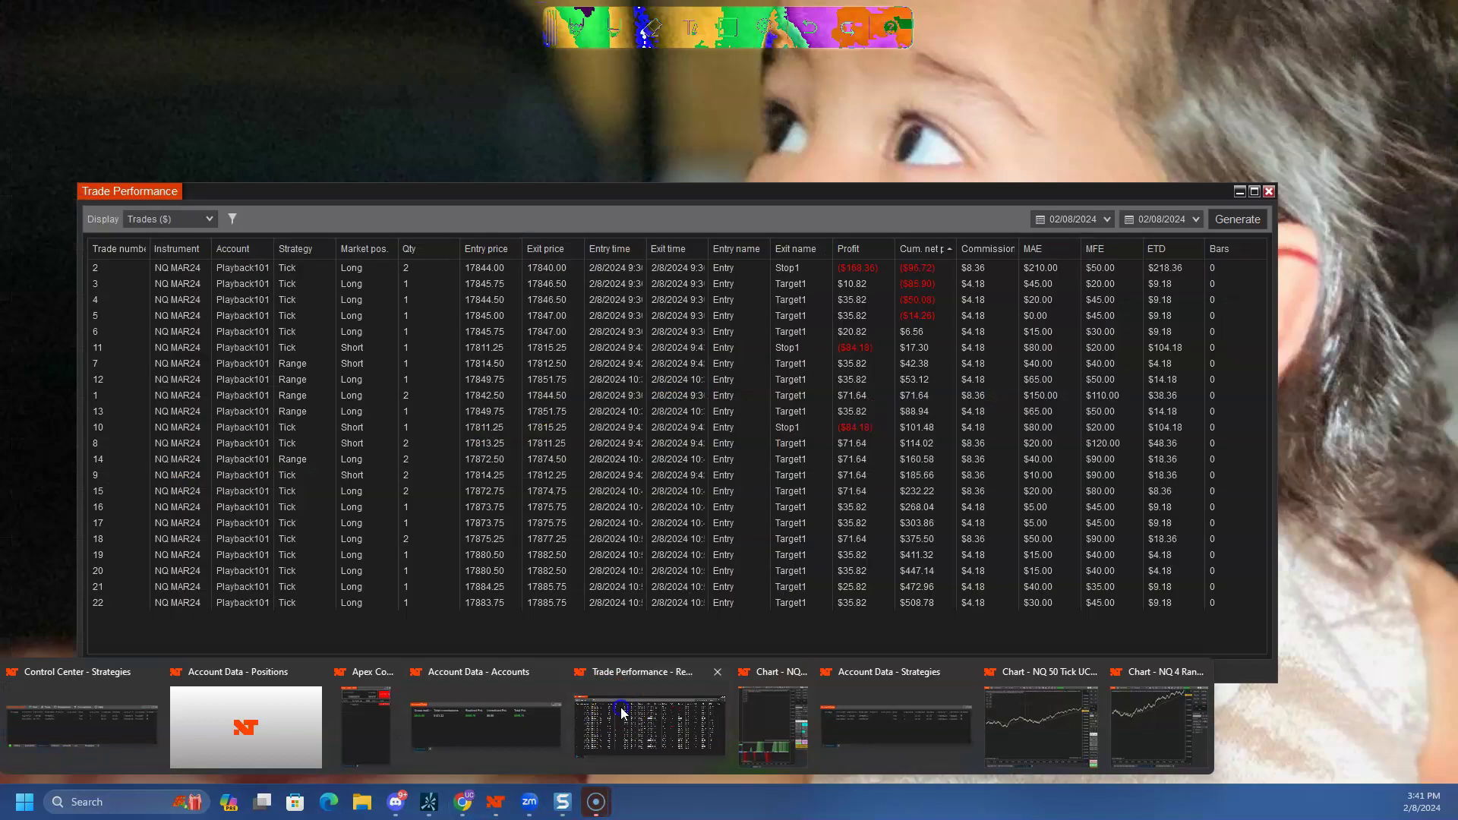
{"action": "left_click", "coordinate": [622, 708]}
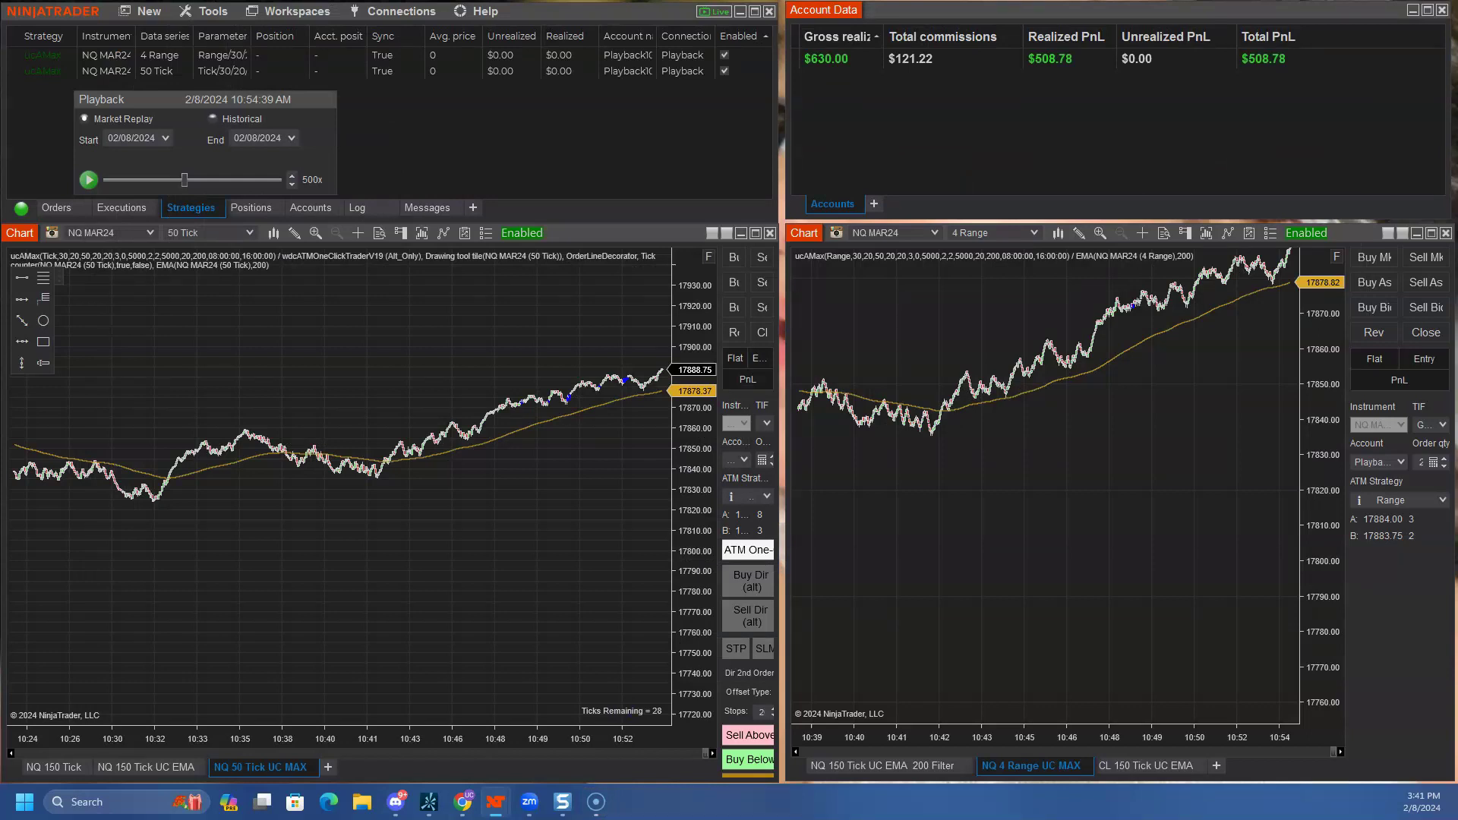
{"action": "left_click", "coordinate": [763, 209]}
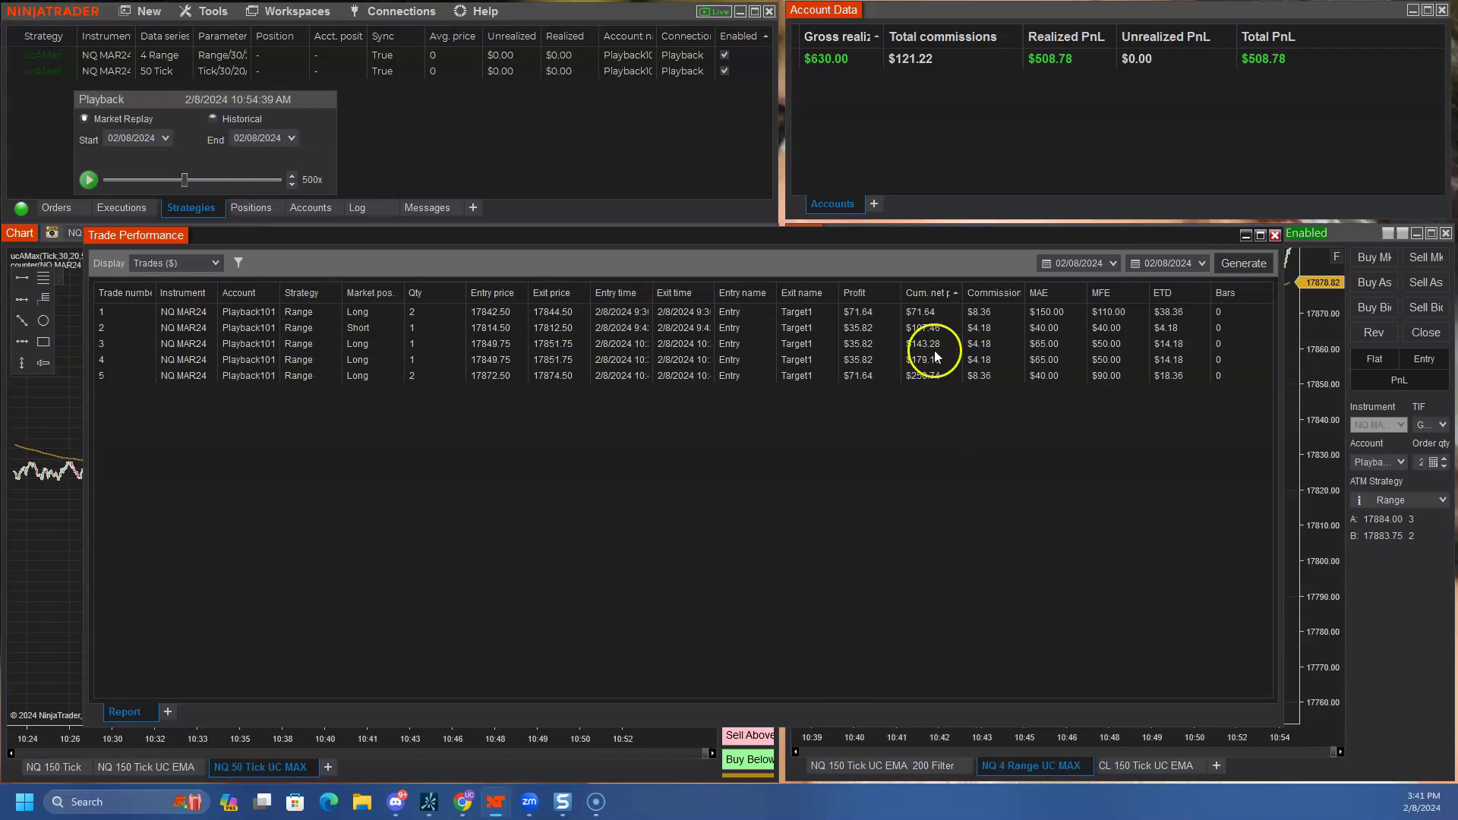
{"action": "left_click", "coordinate": [1245, 235]}
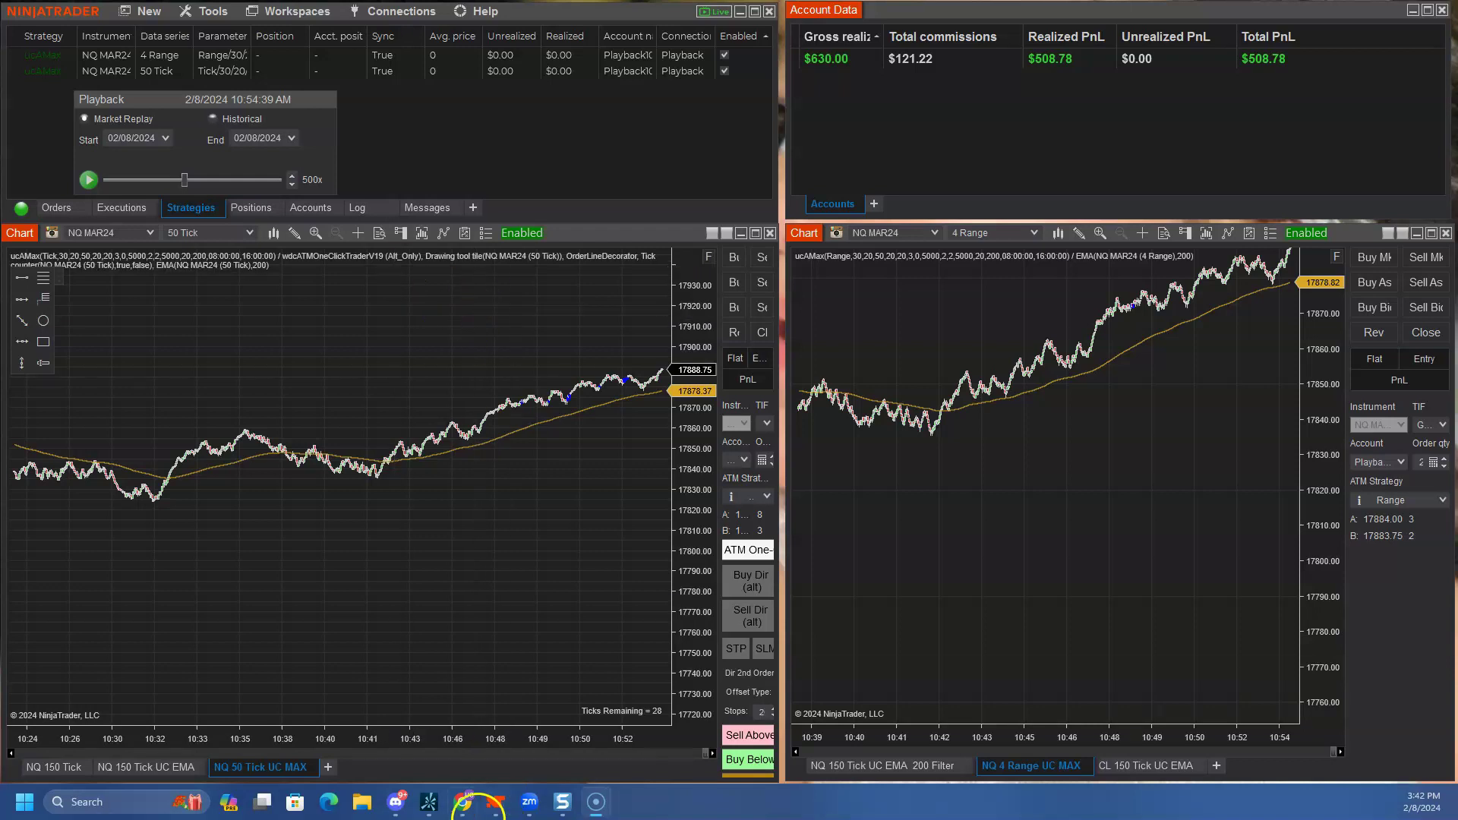
Switch to the Google Sheets results sheet and review the Jan 29 to Feb 8 rows, including the Jan 30 Closed value.
{"action": "left_click", "coordinate": [463, 801]}
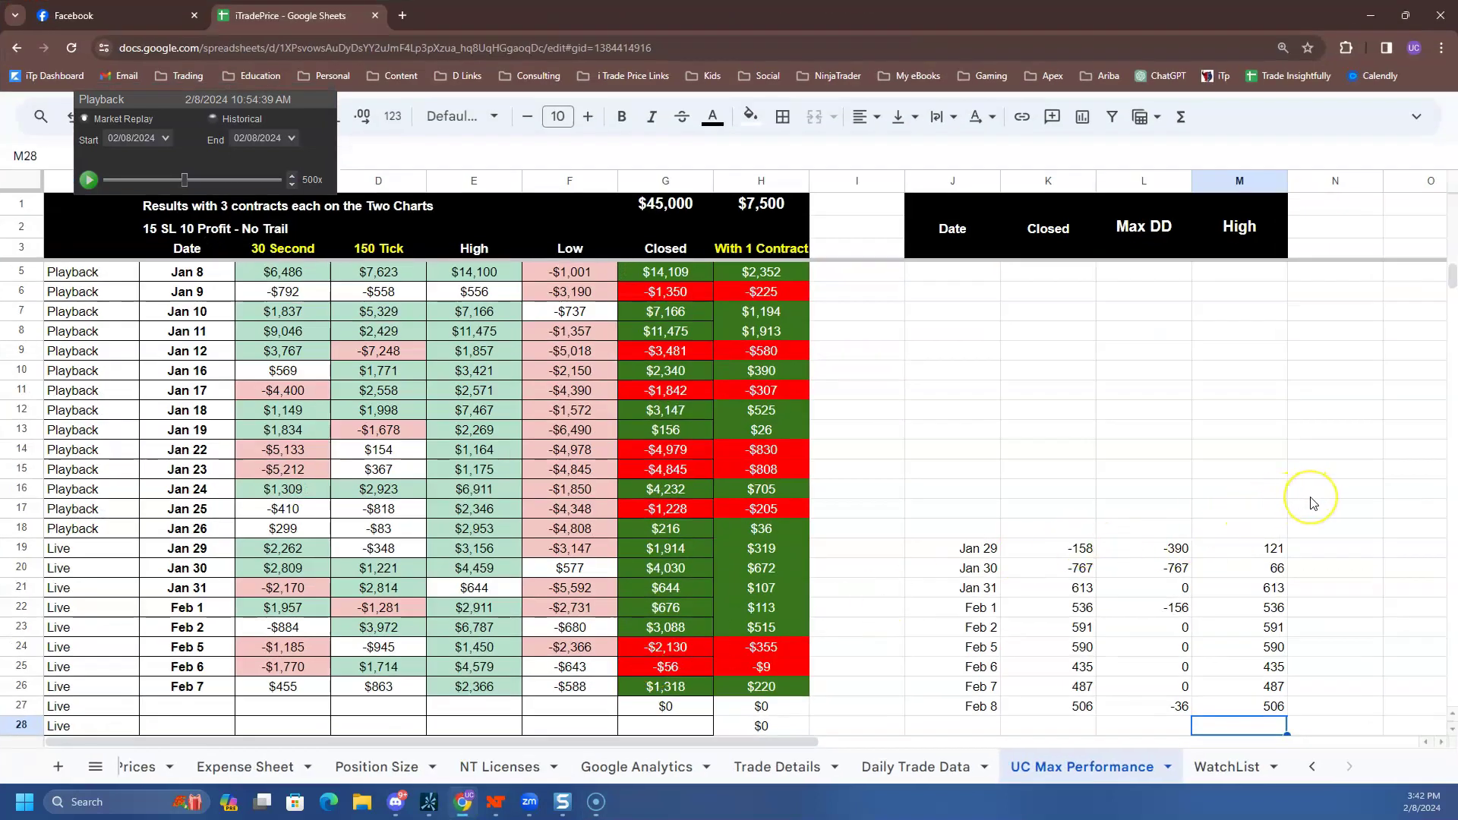
{"action": "scroll", "coordinate": [1312, 503], "scroll_direction": "up", "scroll_amount": 1}
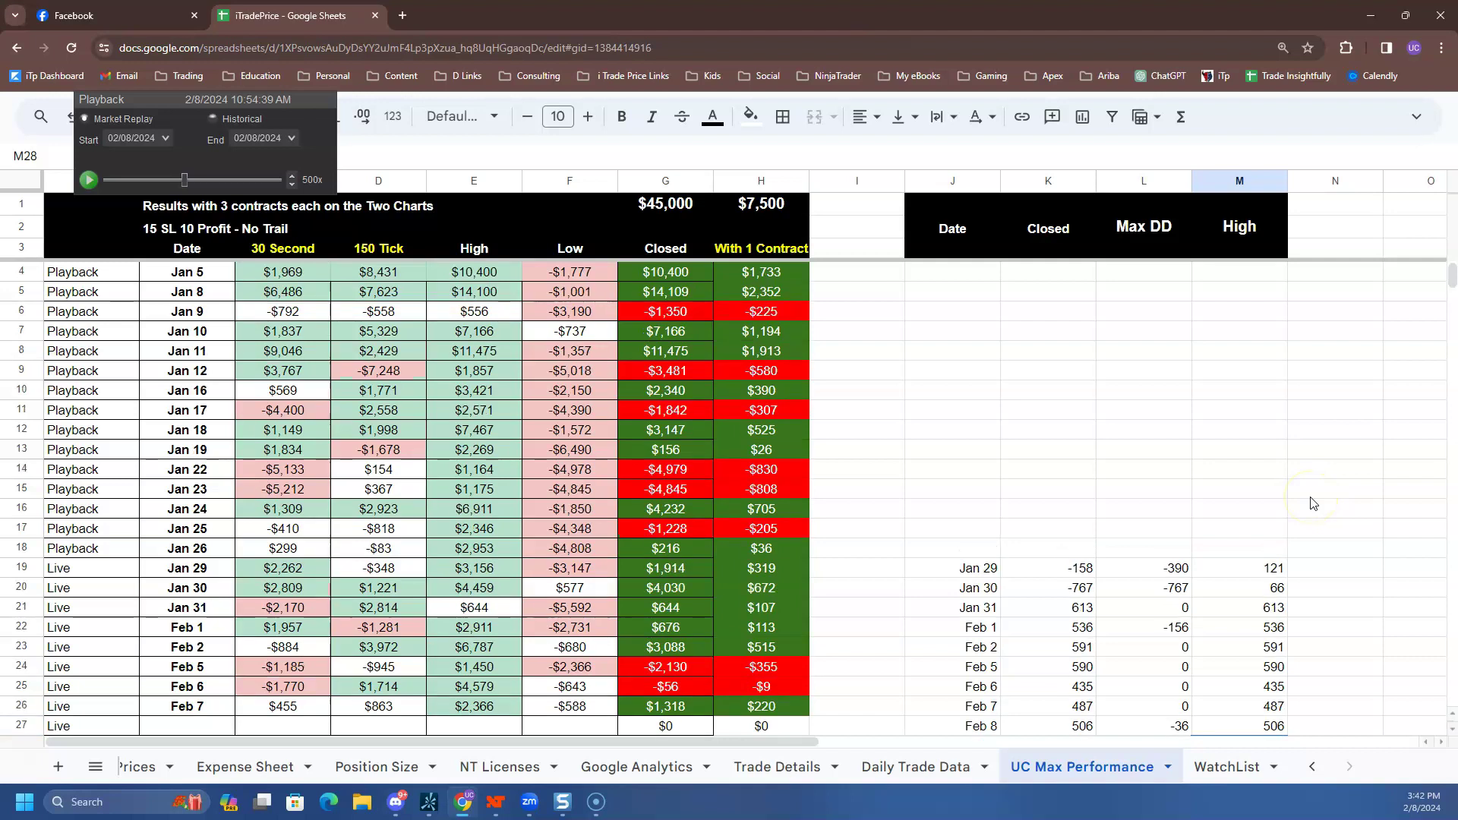
{"action": "left_click", "coordinate": [1085, 591]}
{"action": "left_click", "coordinate": [1087, 591]}
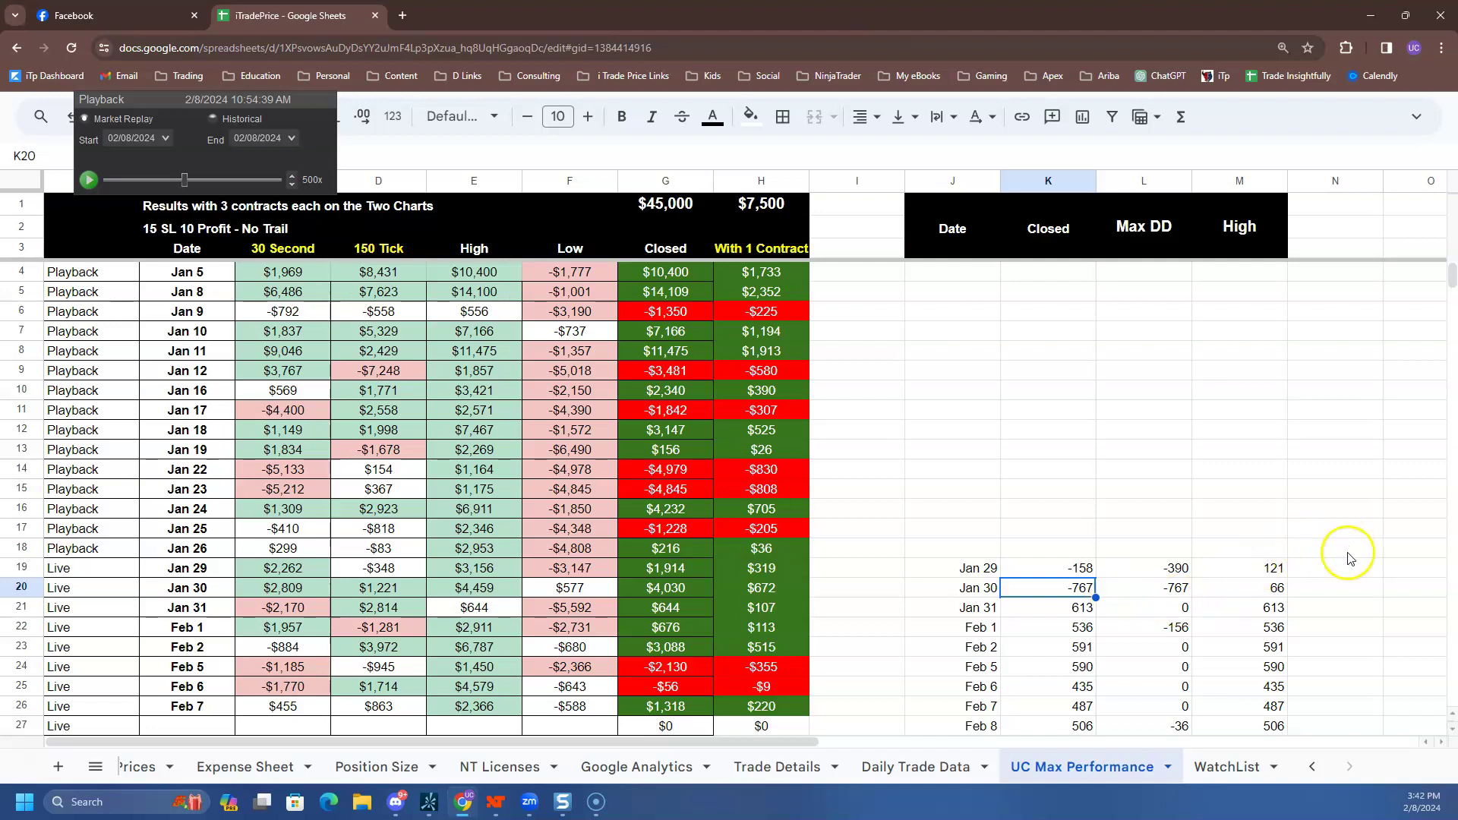
{"action": "scroll", "coordinate": [1452, 731], "scroll_direction": "down", "scroll_amount": 5}
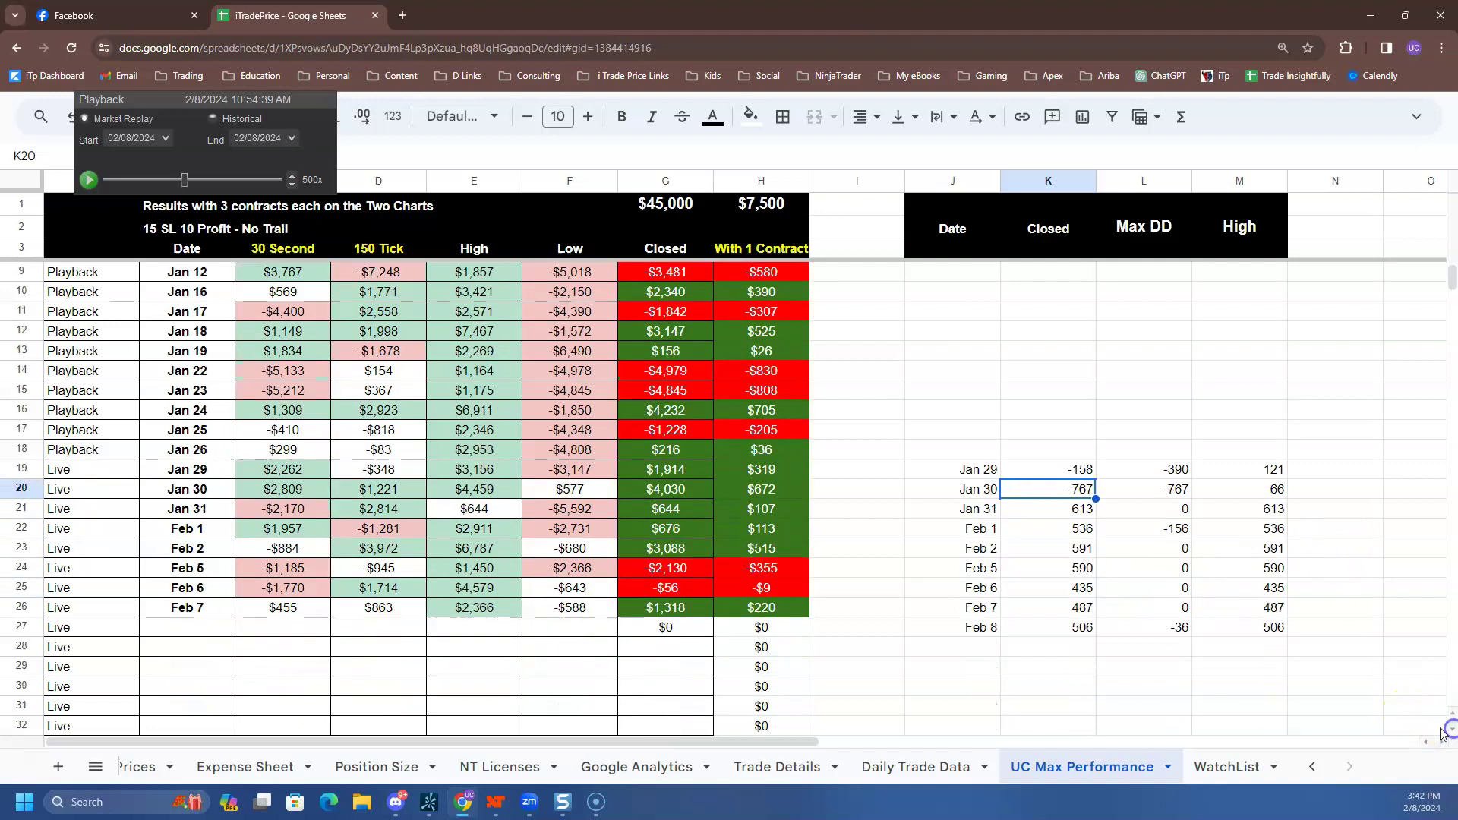
{"action": "left_click_drag", "start_coordinate": [977, 469], "coordinate": [979, 647]}
{"action": "left_click_drag", "start_coordinate": [972, 454], "coordinate": [974, 266]}
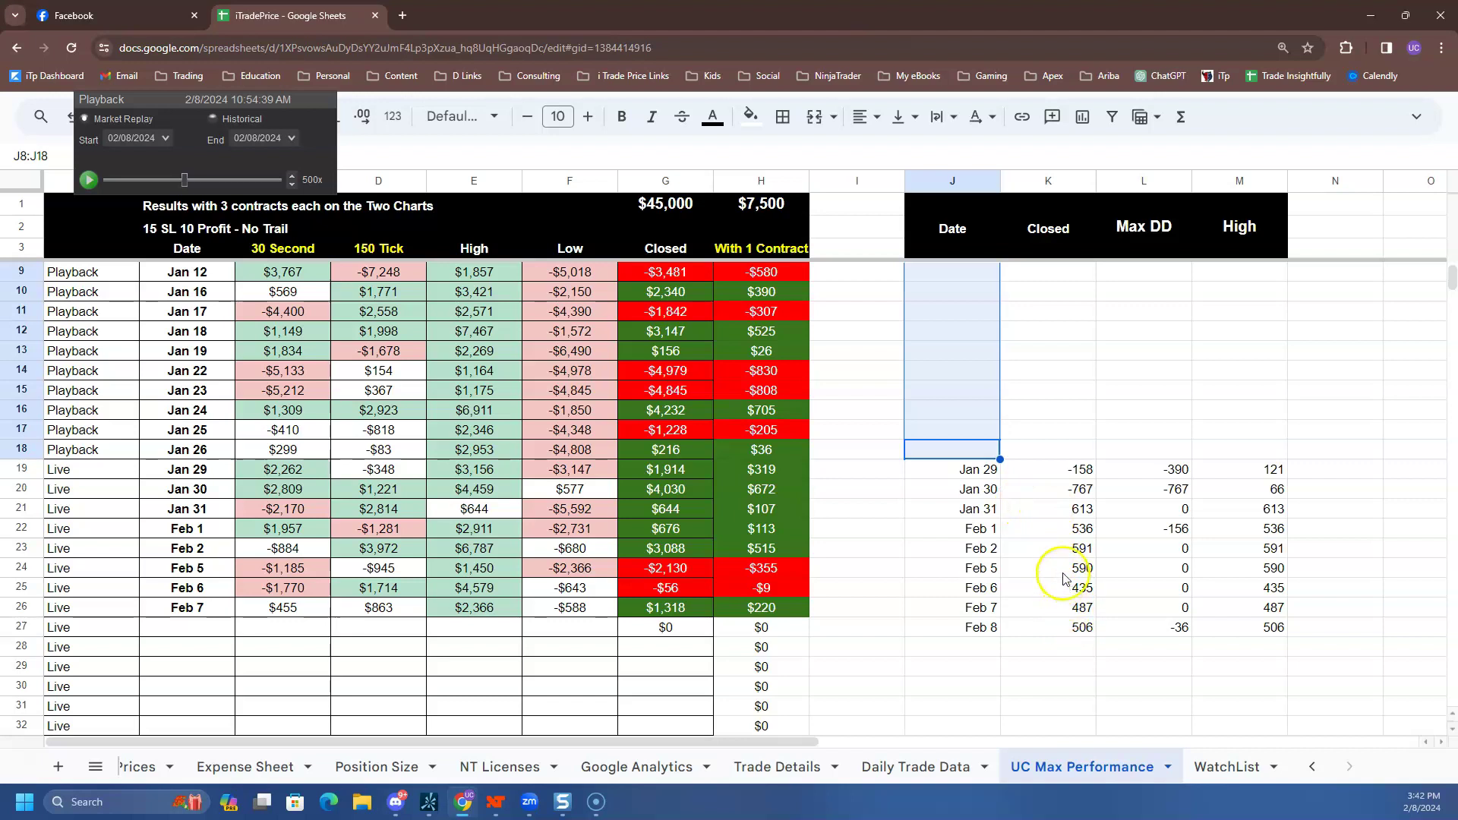
Check the sum of the Closed values from Jan 29 through Feb 8.
{"action": "left_click_drag", "start_coordinate": [1074, 468], "coordinate": [1085, 641]}
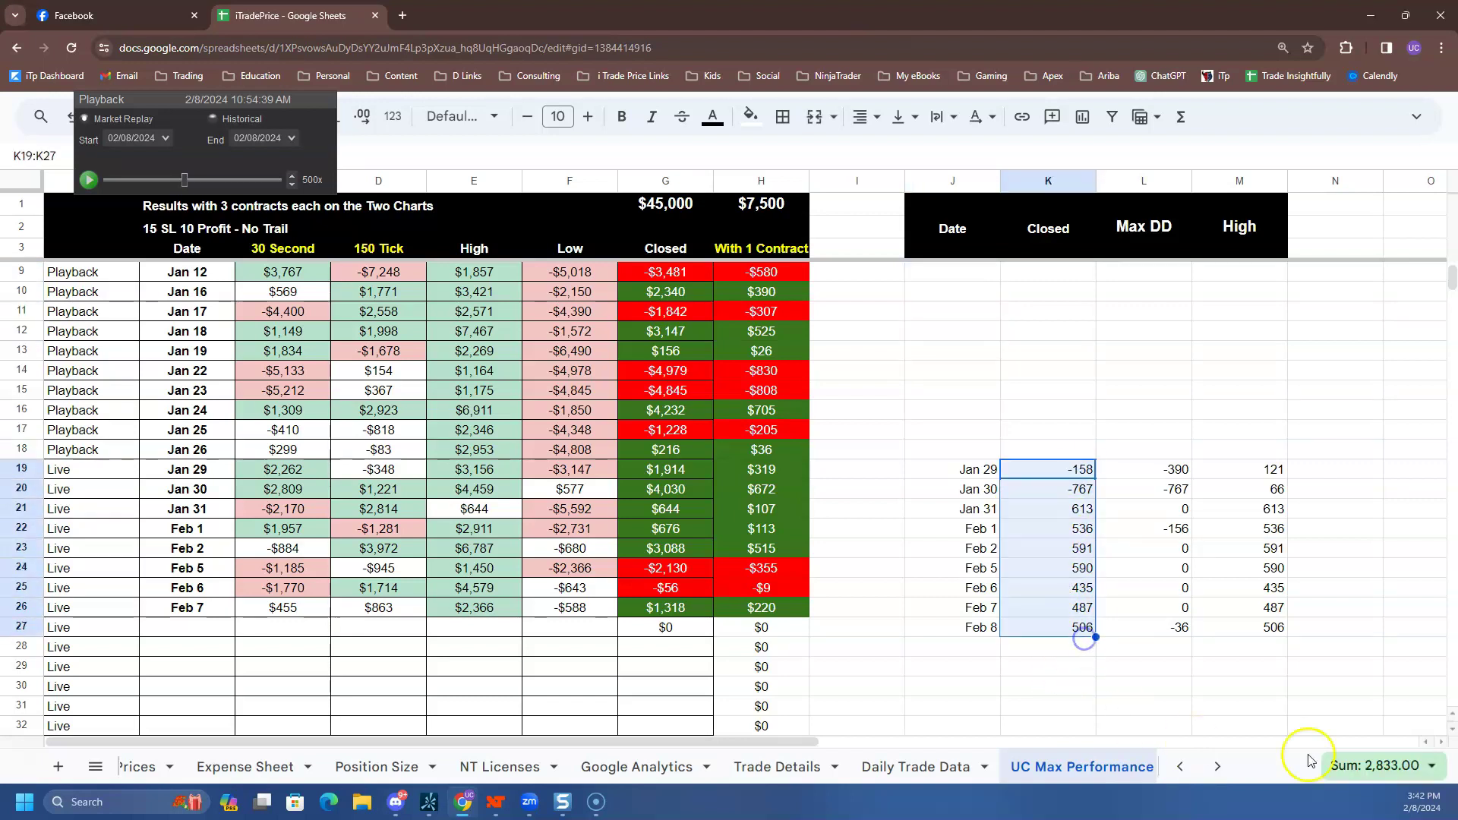
{"action": "left_click", "coordinate": [1075, 490]}
{"action": "left_click_drag", "start_coordinate": [1084, 473], "coordinate": [1100, 630]}
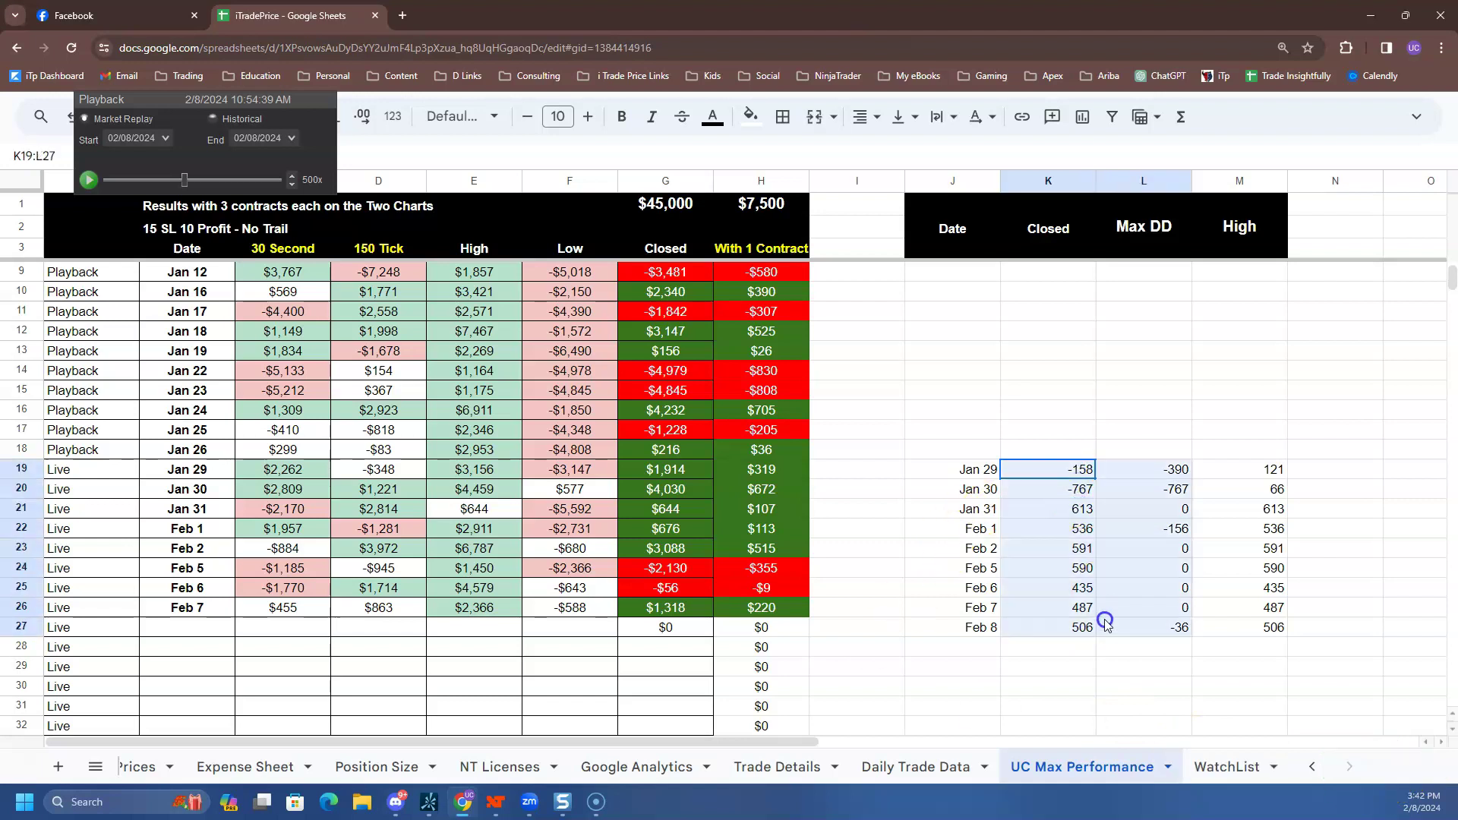
{"action": "left_click_drag", "start_coordinate": [1061, 481], "coordinate": [1077, 650]}
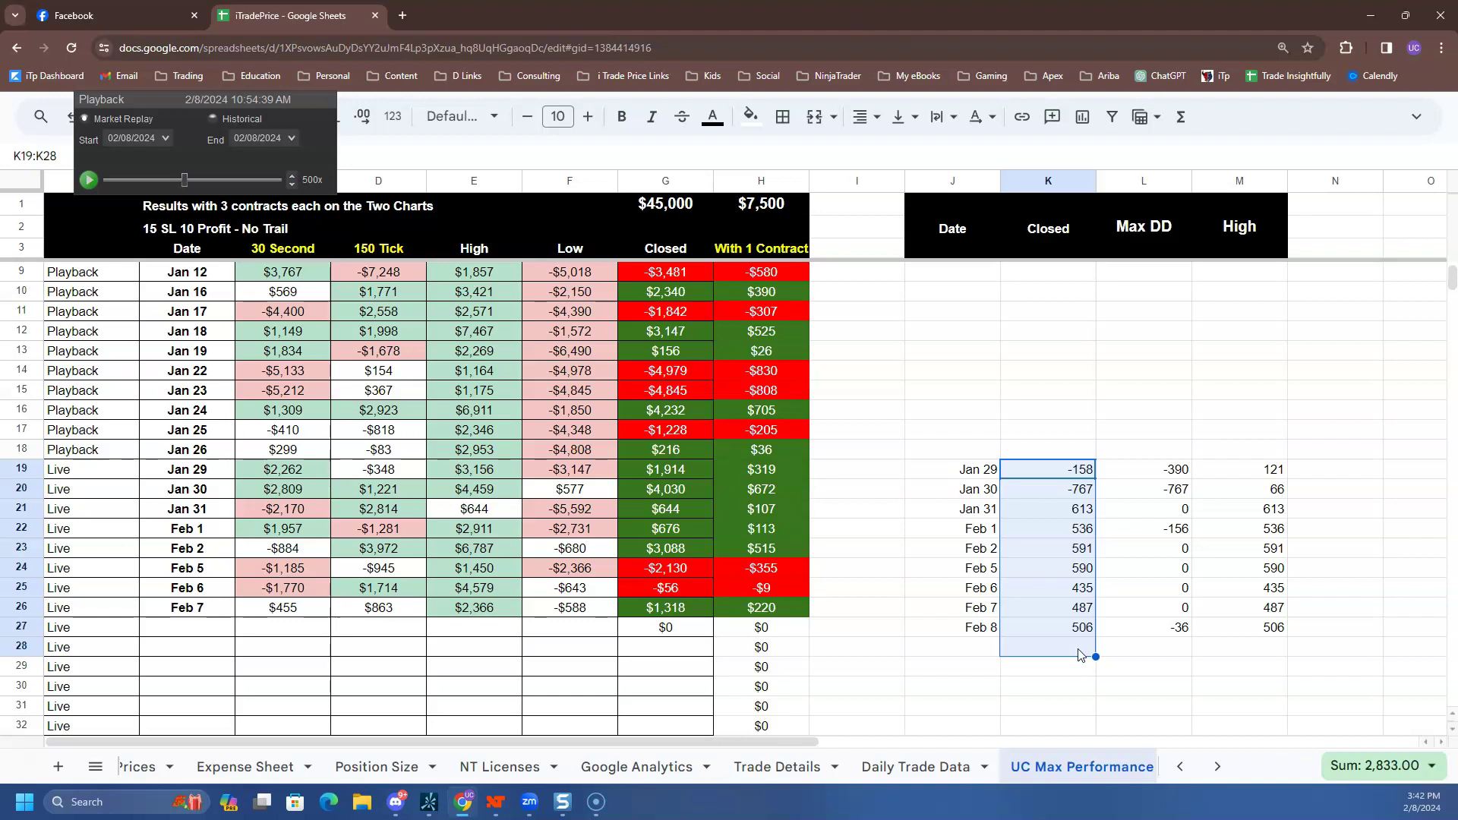
Check the sum of the Max DD values from Jan 29 through Feb 8.
{"action": "left_click", "coordinate": [1174, 611]}
{"action": "left_click_drag", "start_coordinate": [1175, 612], "coordinate": [1166, 535]}
{"action": "left_click", "coordinate": [1157, 470]}
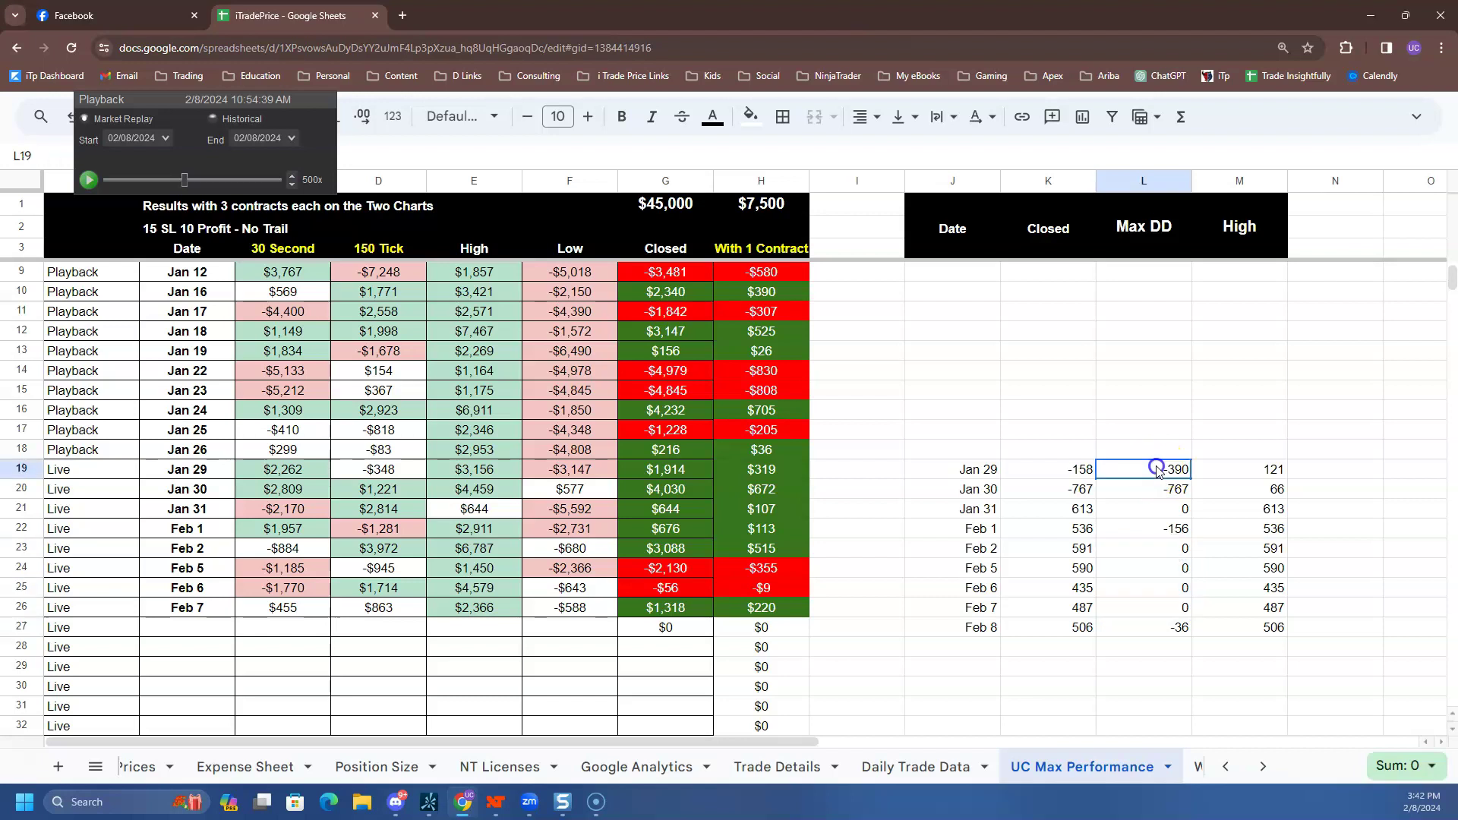
{"action": "left_click_drag", "start_coordinate": [1157, 469], "coordinate": [1175, 647]}
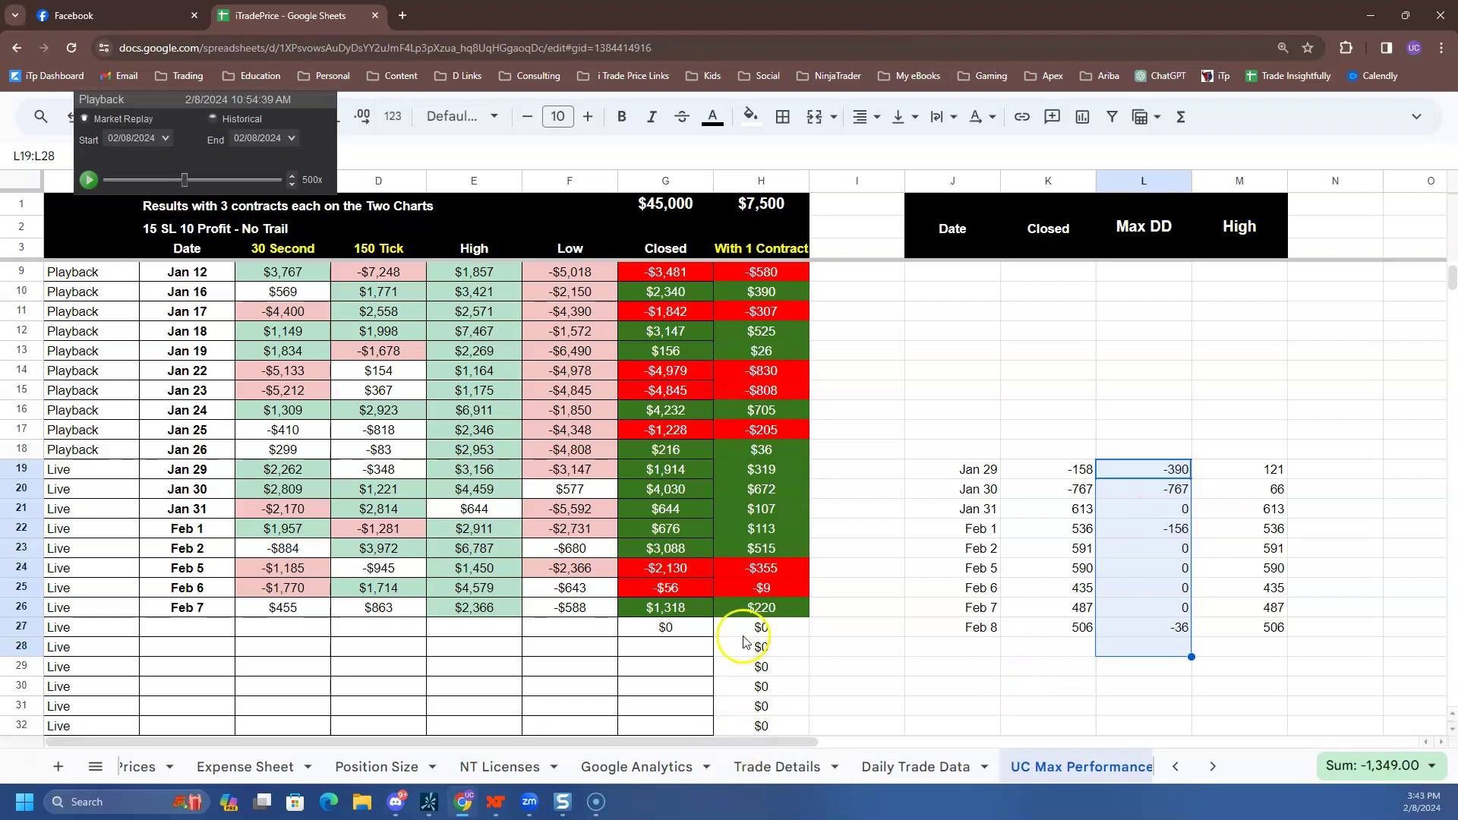
{"action": "left_click_drag", "start_coordinate": [278, 646], "coordinate": [360, 662]}
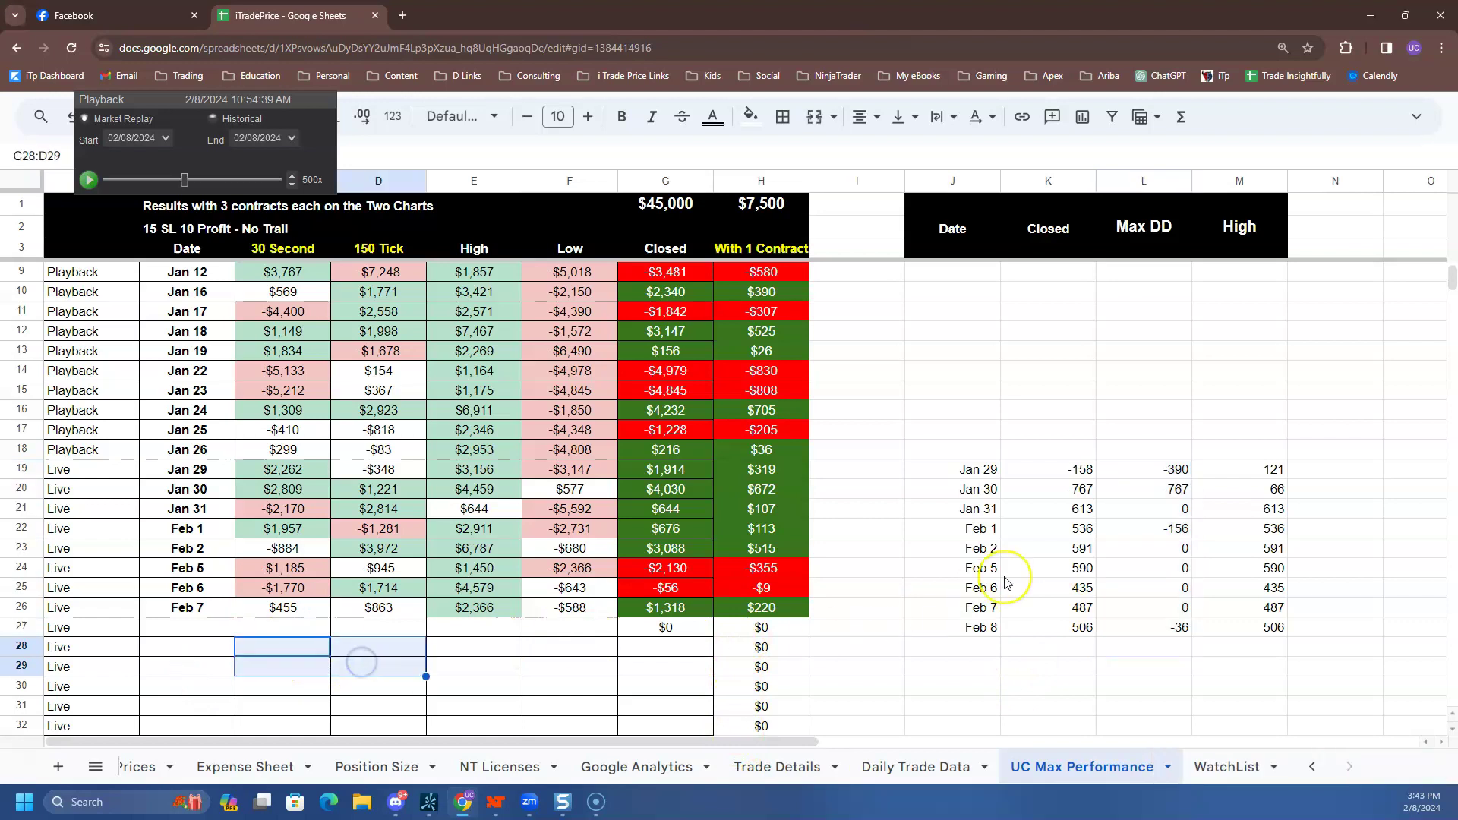
{"action": "scroll", "coordinate": [999, 575], "scroll_direction": "down", "scroll_amount": 4}
{"action": "scroll", "coordinate": [999, 532], "scroll_direction": "up", "scroll_amount": 6}
{"action": "scroll", "coordinate": [1000, 596], "scroll_direction": "down", "scroll_amount": 4}
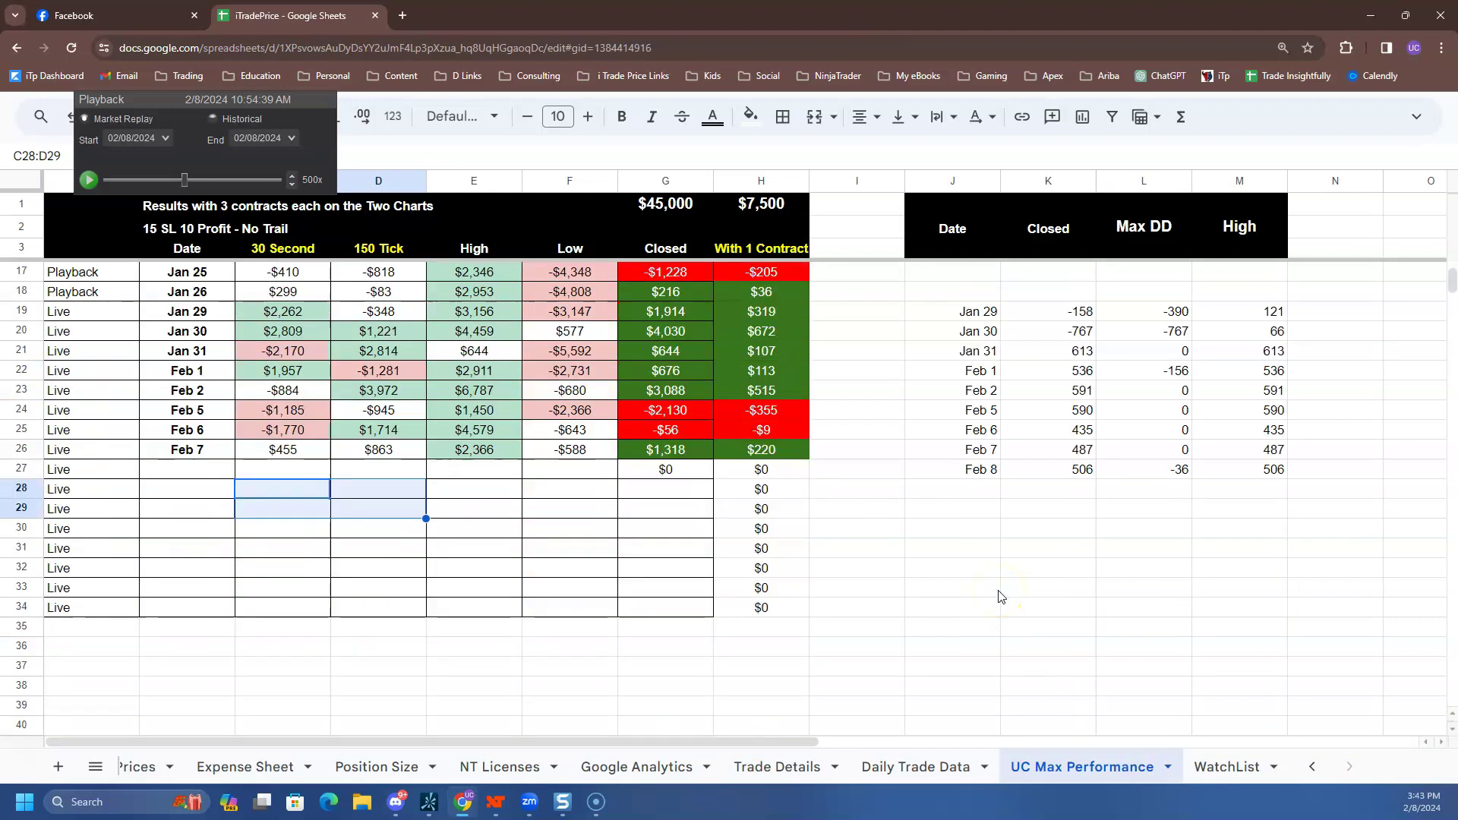